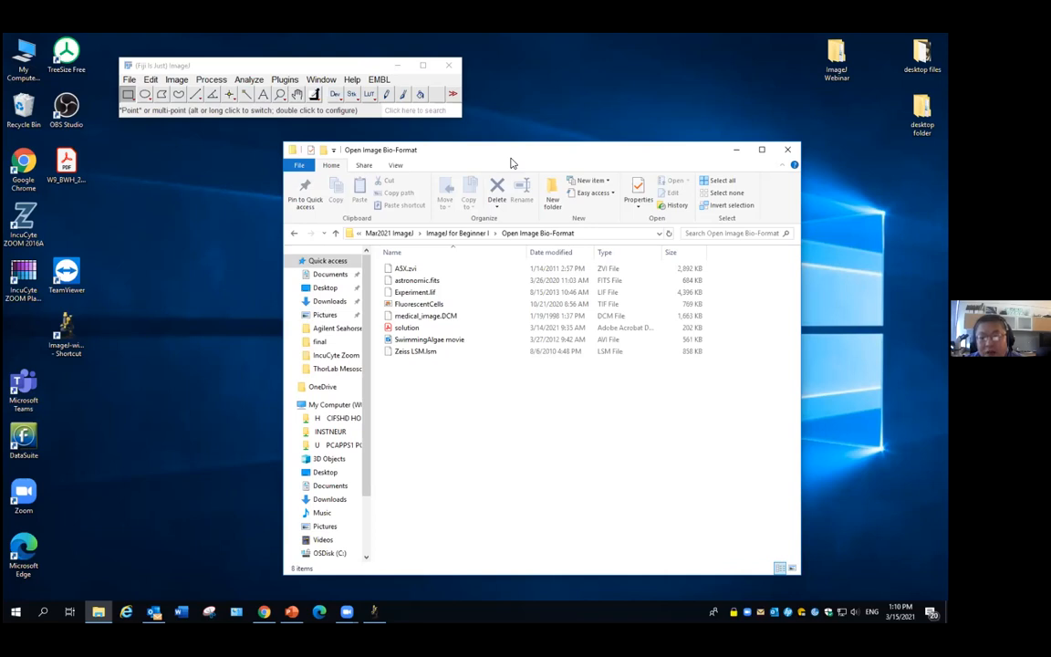
Open Zeiss LSM.lsm from the Open Image Bio-Format folder in ImageJ
left_click(416, 352)
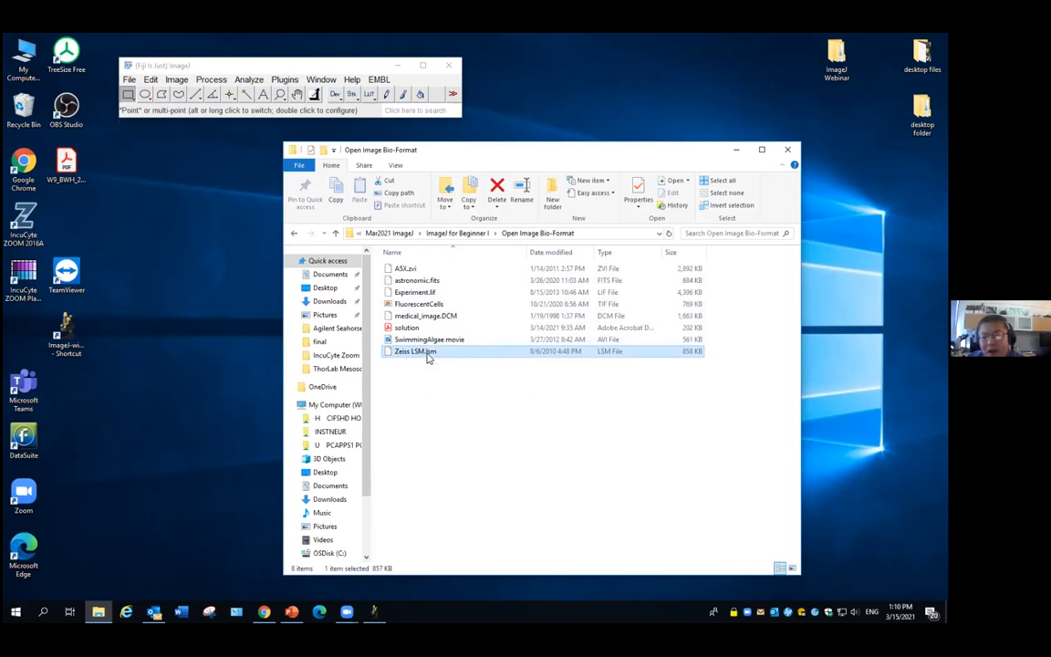
left_click_drag(427, 357, 282, 110)
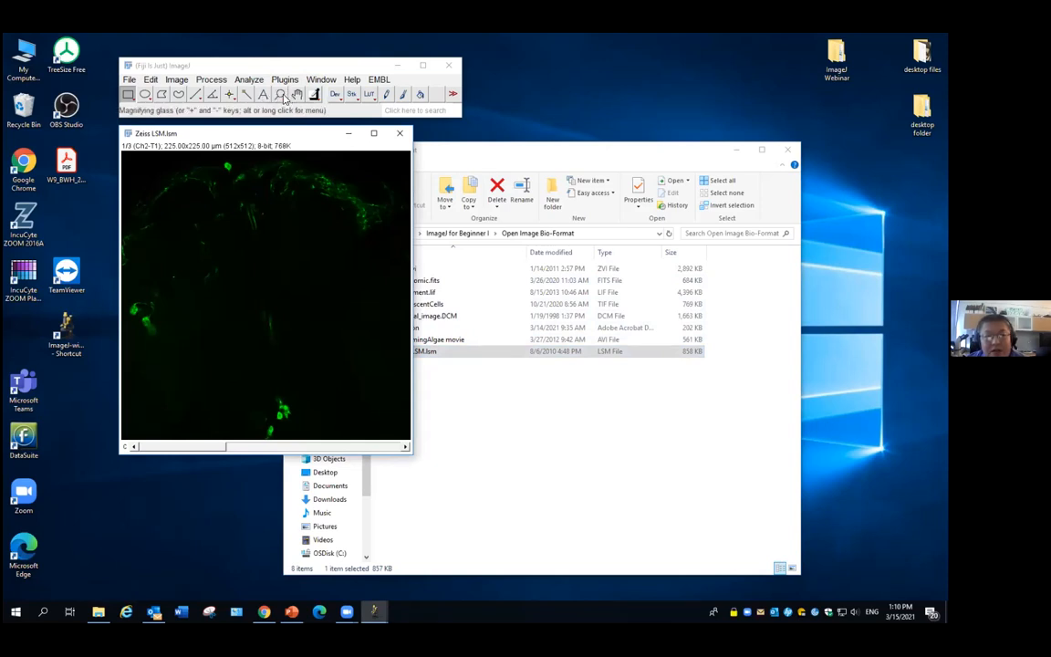
Magnify the bright green cell near the upper edge of the first channel to 400% and return to the full image
left_click(280, 95)
left_click(241, 183)
left_click(255, 191)
left_click(255, 192)
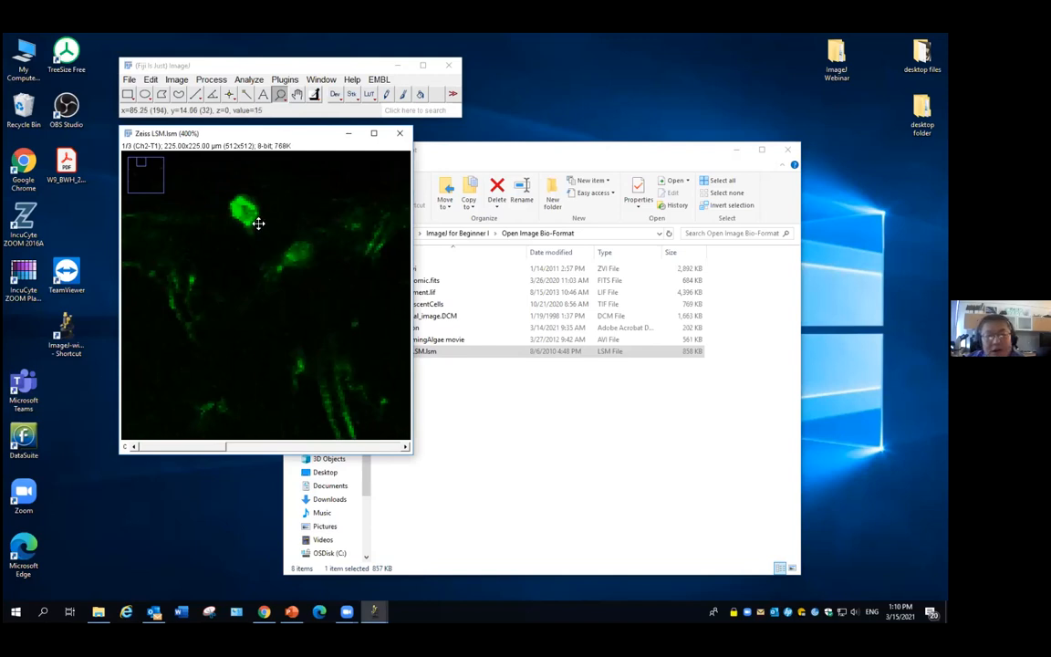
right_click(258, 222)
right_click(259, 223)
right_click(258, 222)
right_click(259, 223)
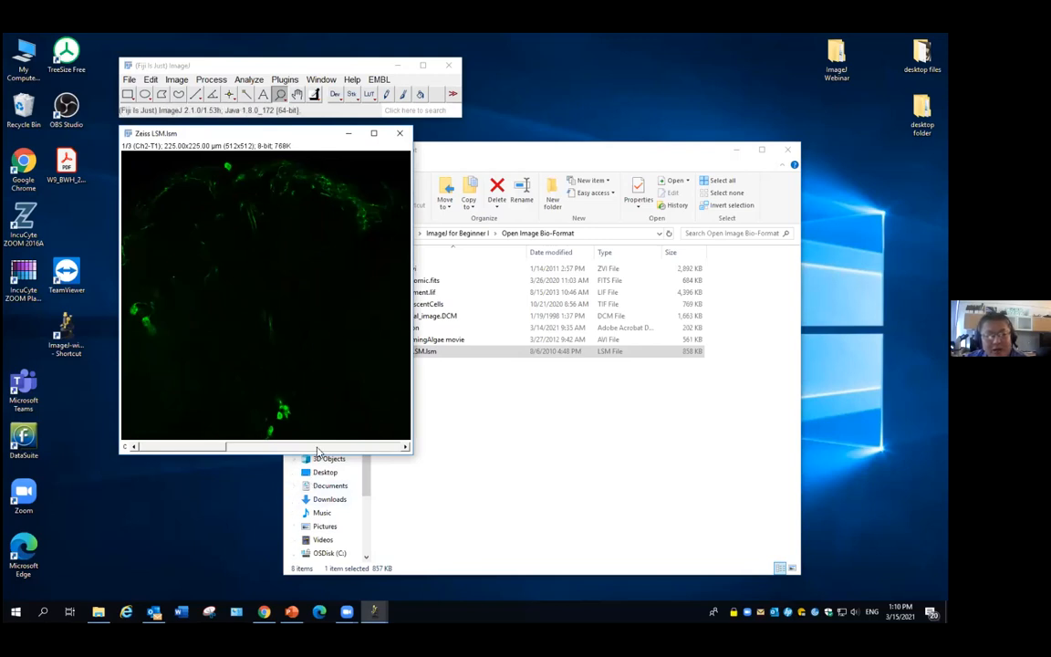
Browse the green, red and blue channels of the Zeiss LSM.lsm stack, inspecting the red and blue ones at different magnifications
left_click(318, 447)
left_click(315, 345)
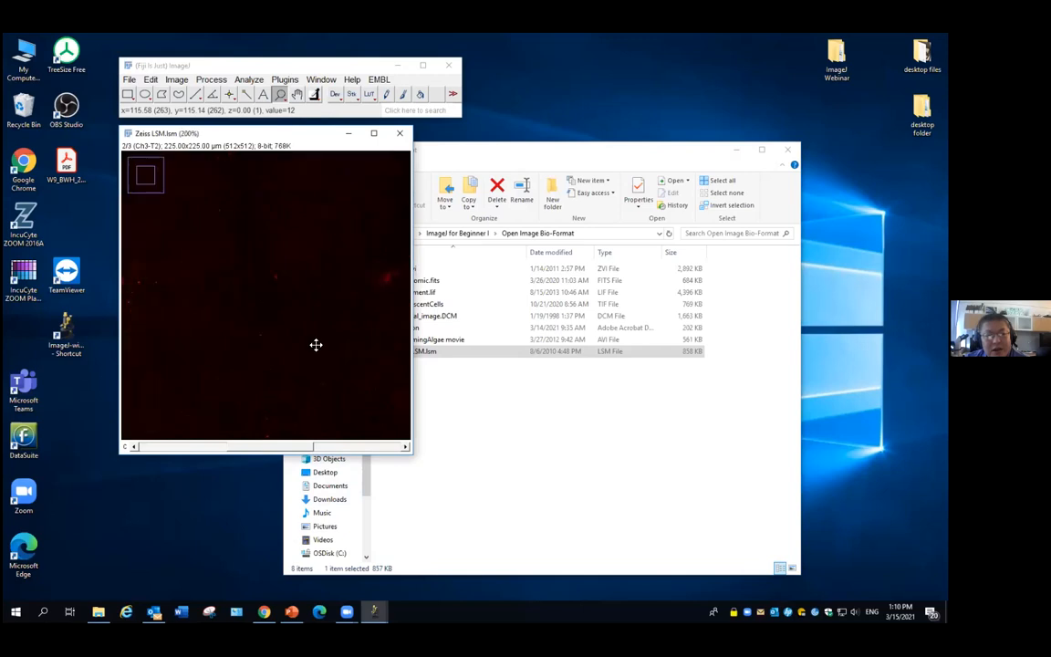
left_click(374, 446)
right_click(299, 332)
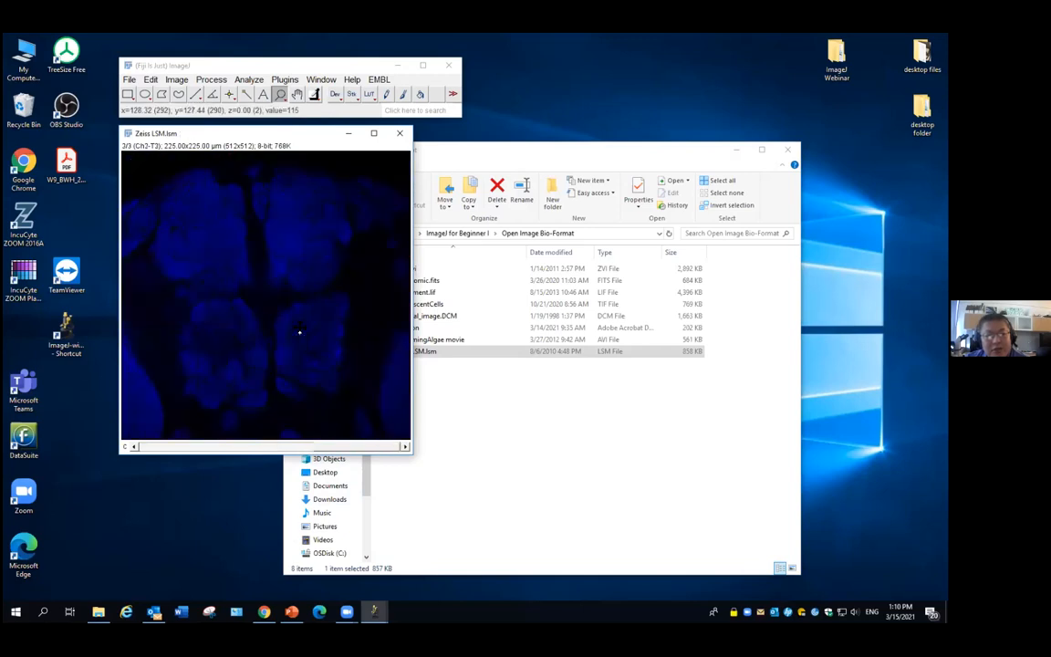
right_click(299, 332)
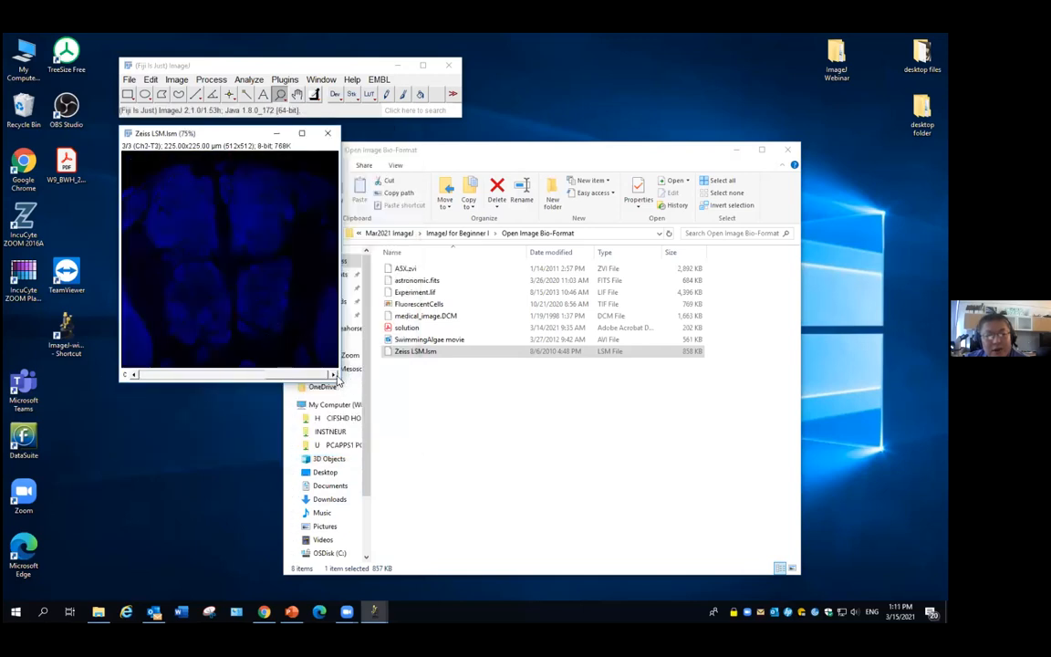
left_click(277, 322)
left_click(213, 447)
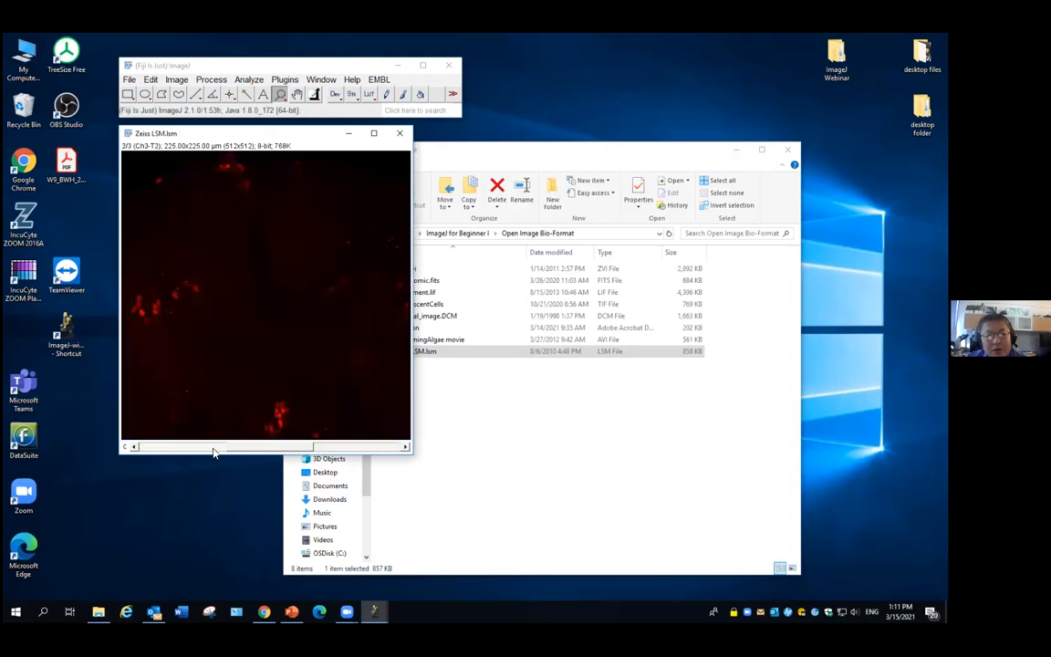
left_click(203, 447)
left_click(264, 447)
left_click(345, 447)
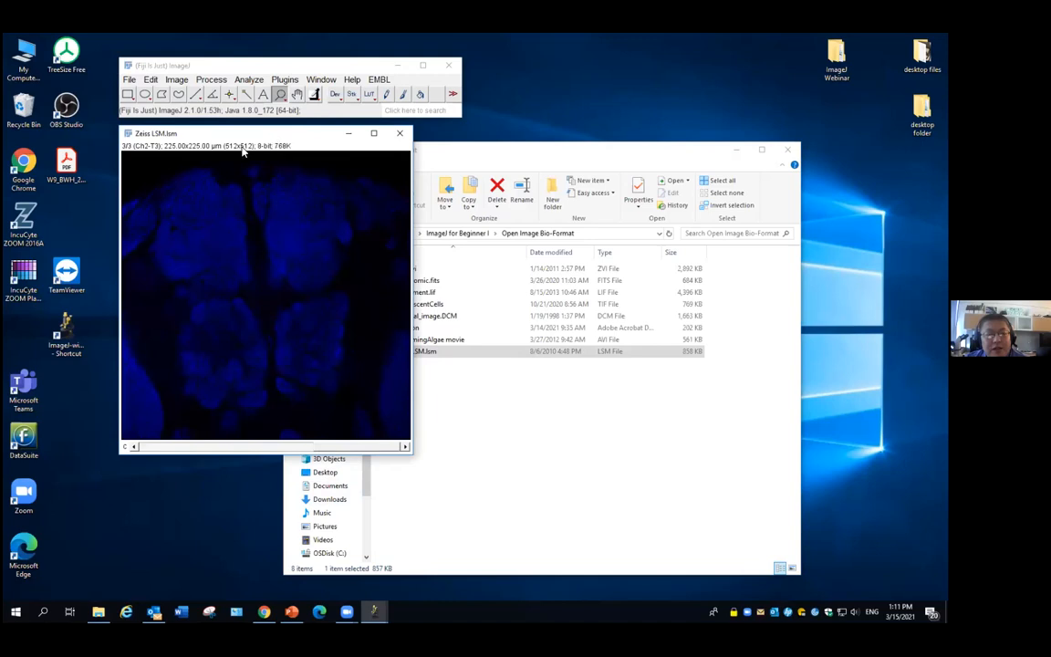
Split the Zeiss LSM.lsm stack into separate single-channel images
left_click_drag(243, 134, 201, 145)
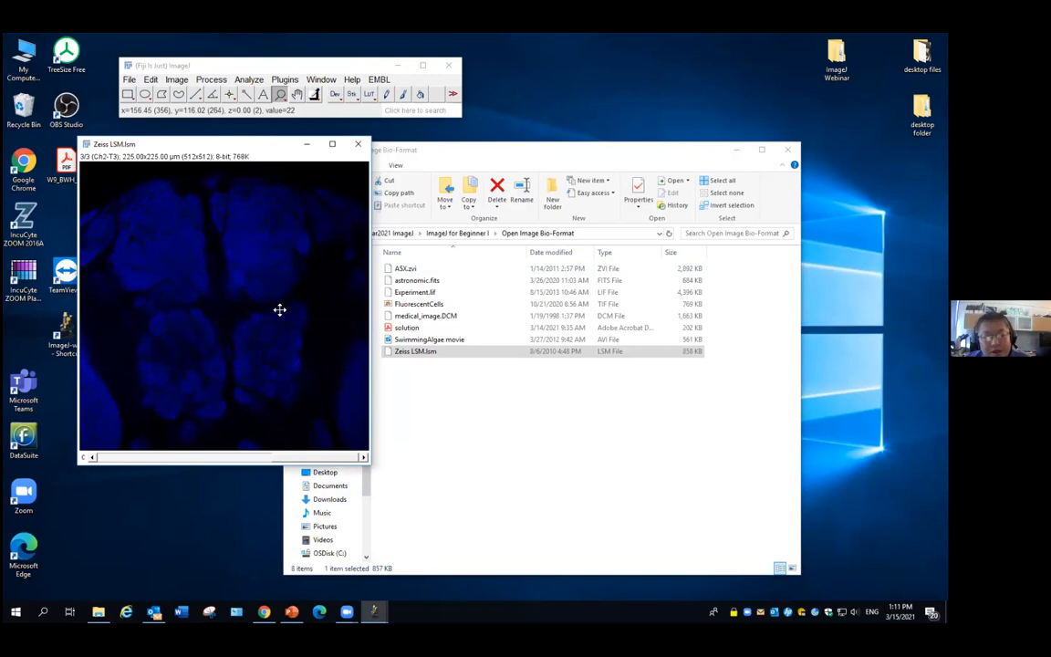
left_click(176, 81)
mouse_move(217, 157)
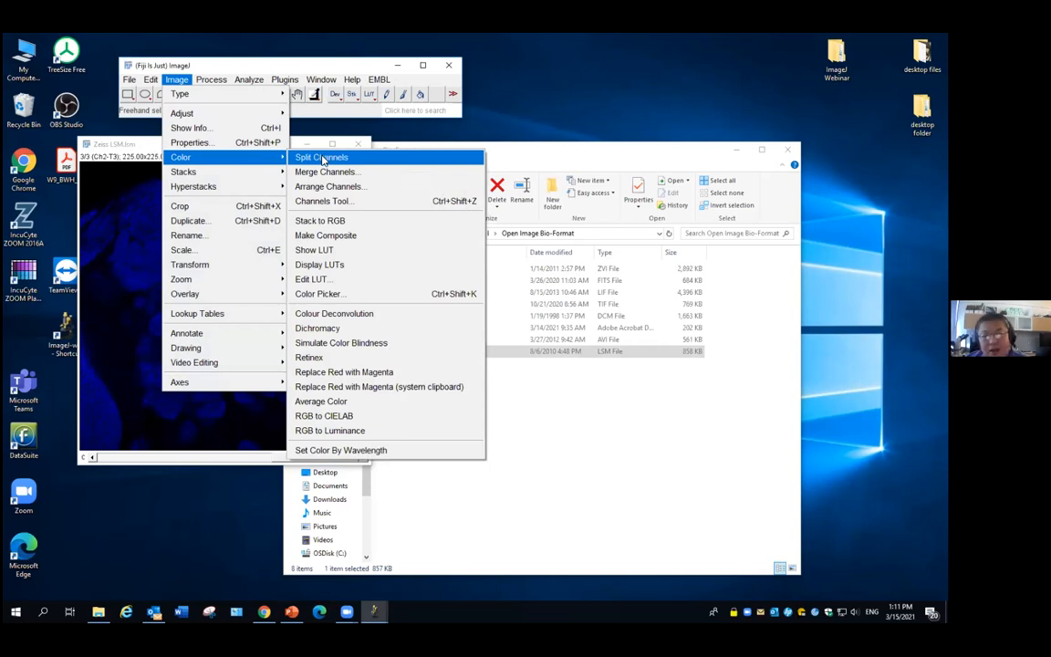
left_click(322, 158)
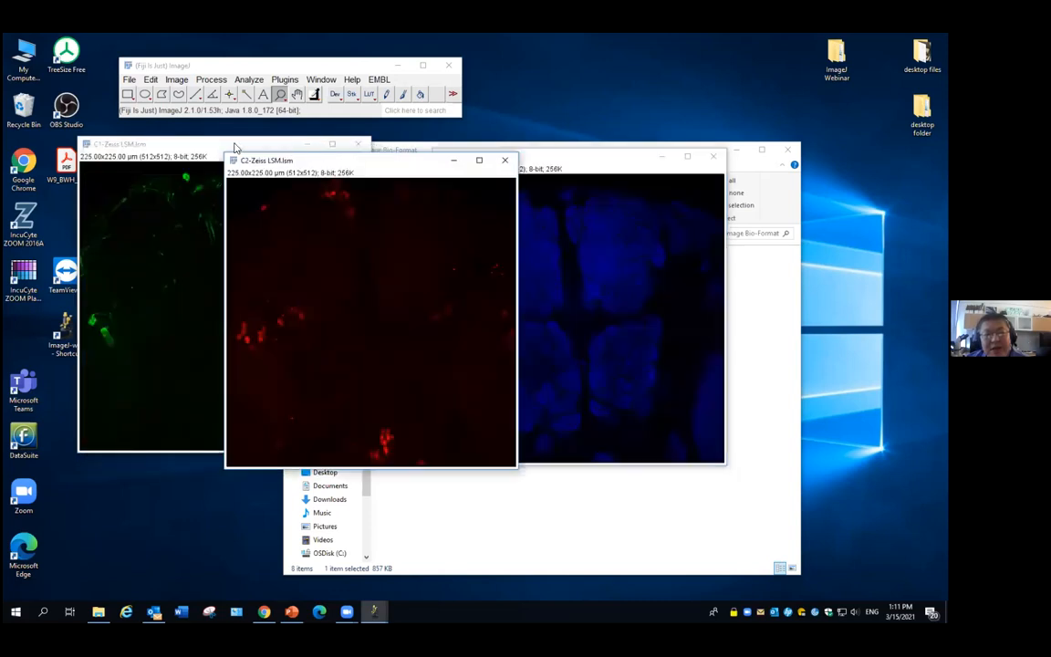
Spread out the three split-channel images so that the green, red and blue ones can be compared side by side
left_click_drag(192, 148, 154, 148)
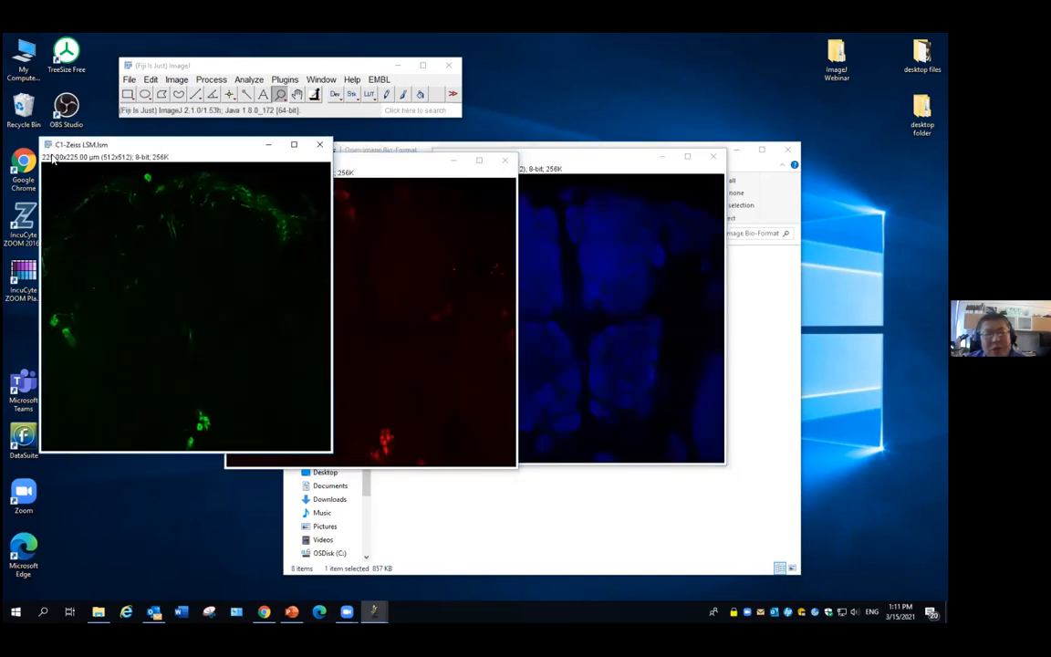
left_click(366, 164)
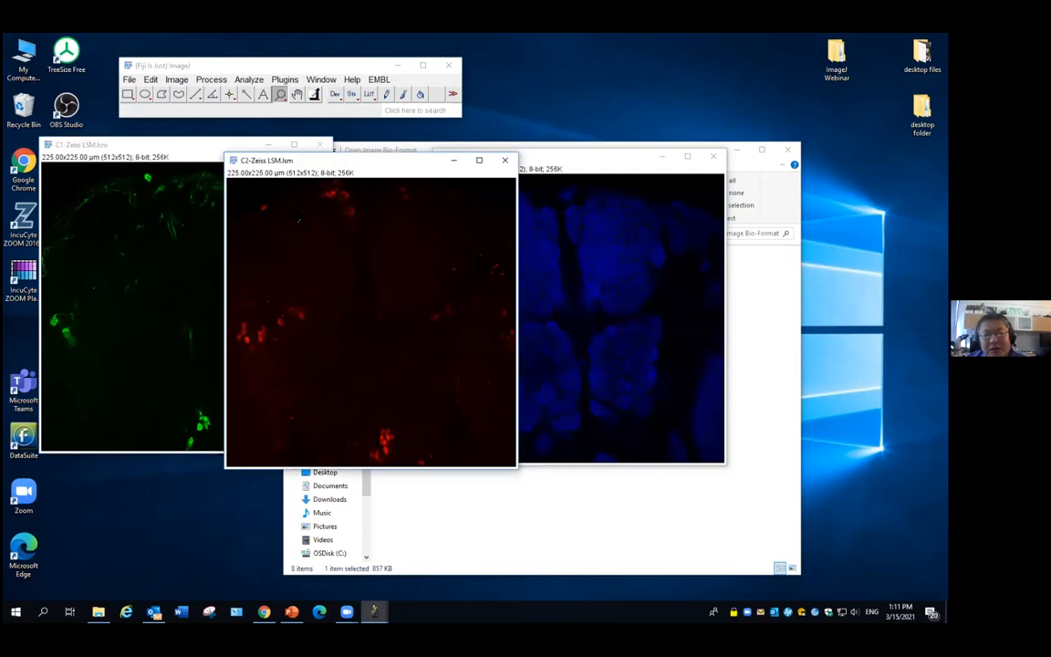
left_click(629, 171)
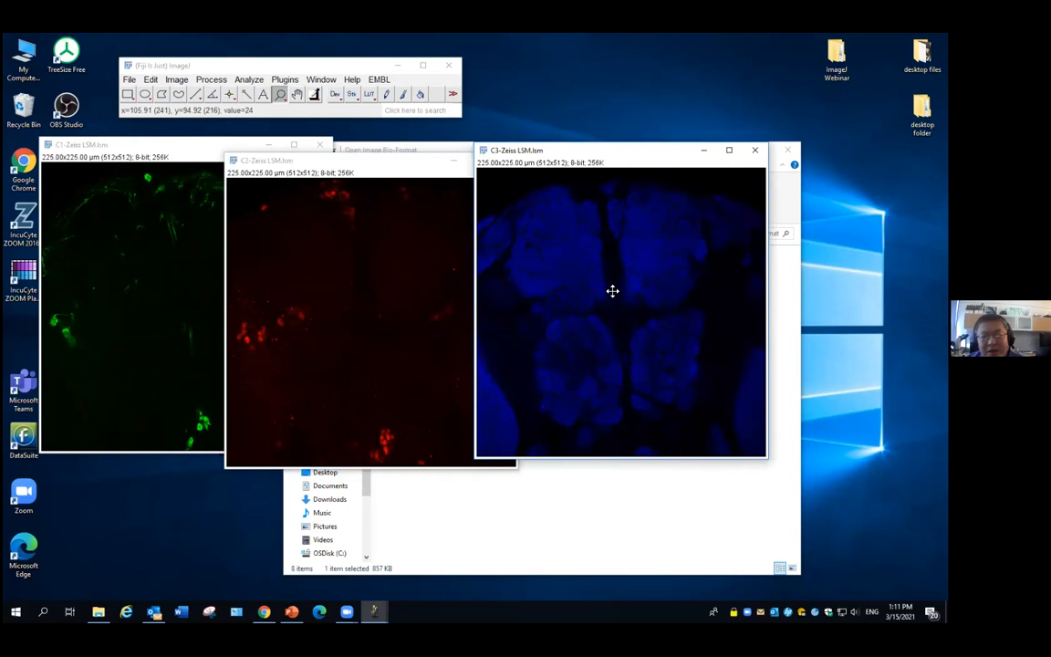
Set up a channel merge with C2-Zeiss LSM.lsm as red, C1-Zeiss LSM.lsm as green and C3-Zeiss LSM.lsm as blue
left_click(179, 81)
mouse_move(235, 157)
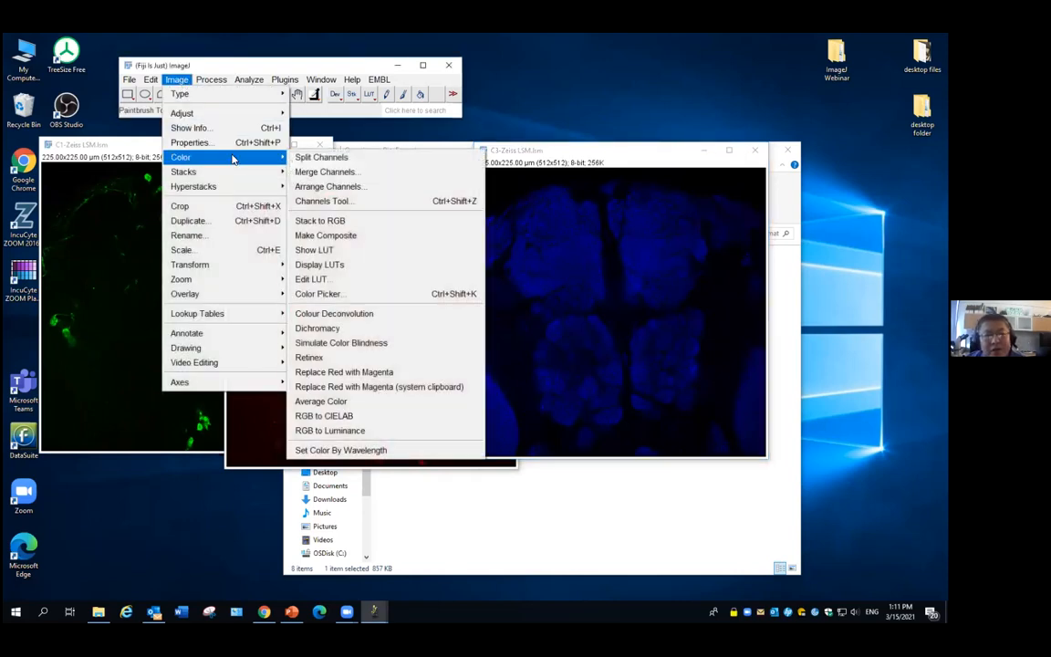
left_click(343, 177)
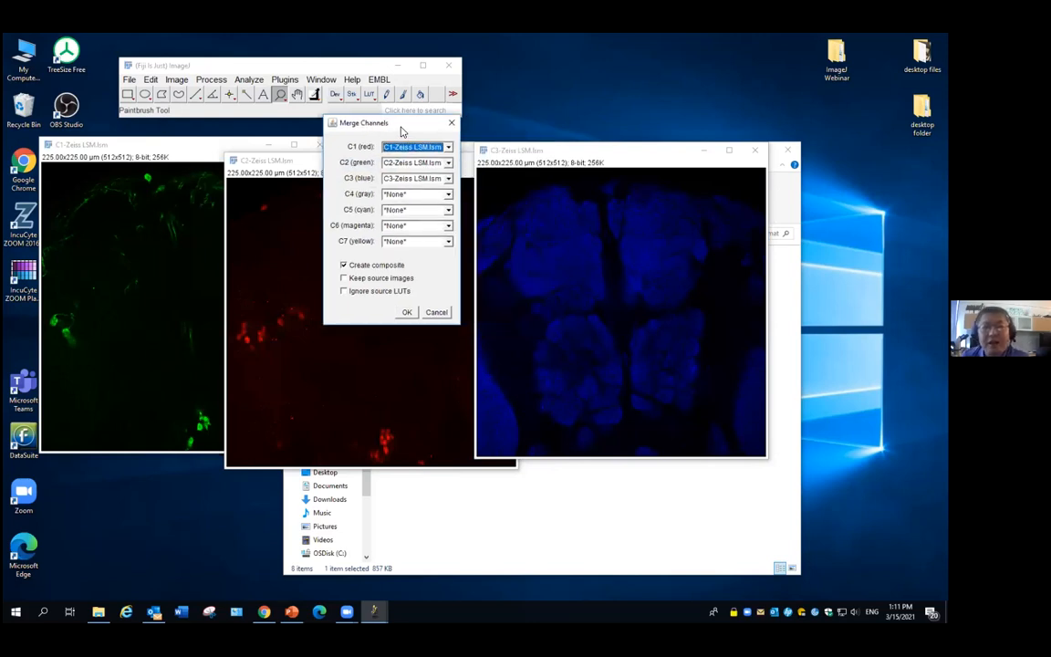
left_click_drag(365, 121, 348, 118)
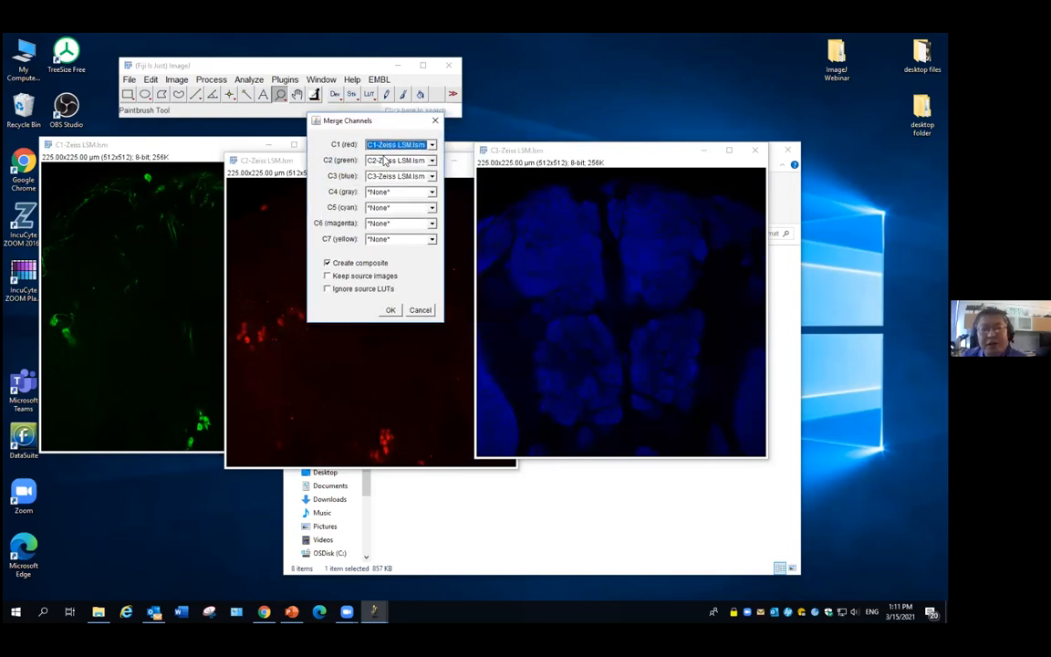
left_click_drag(331, 118, 99, 308)
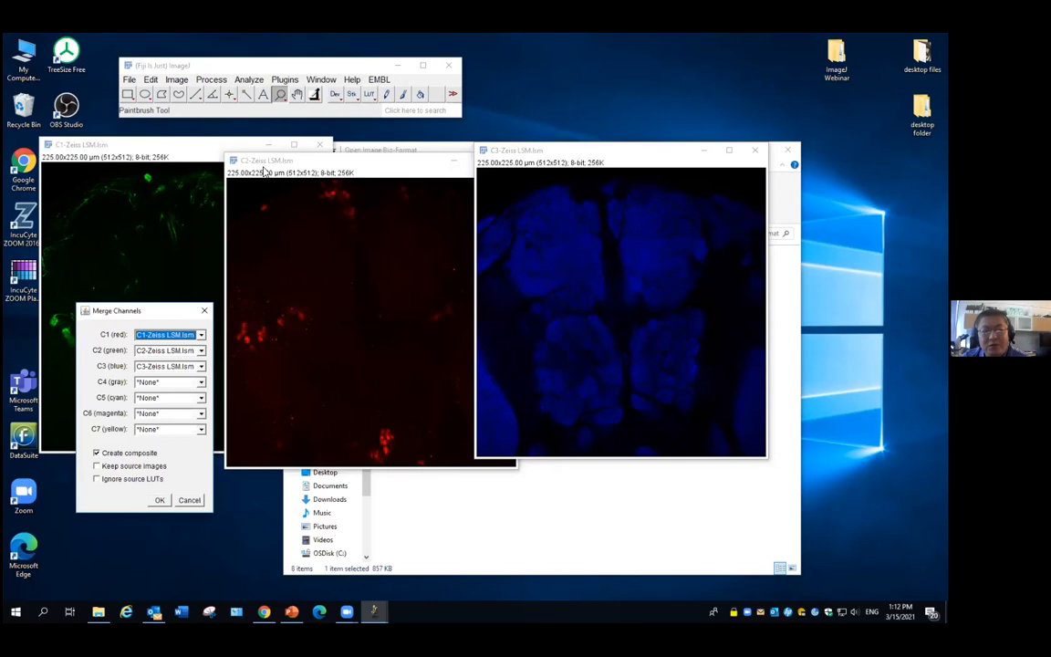
left_click(200, 335)
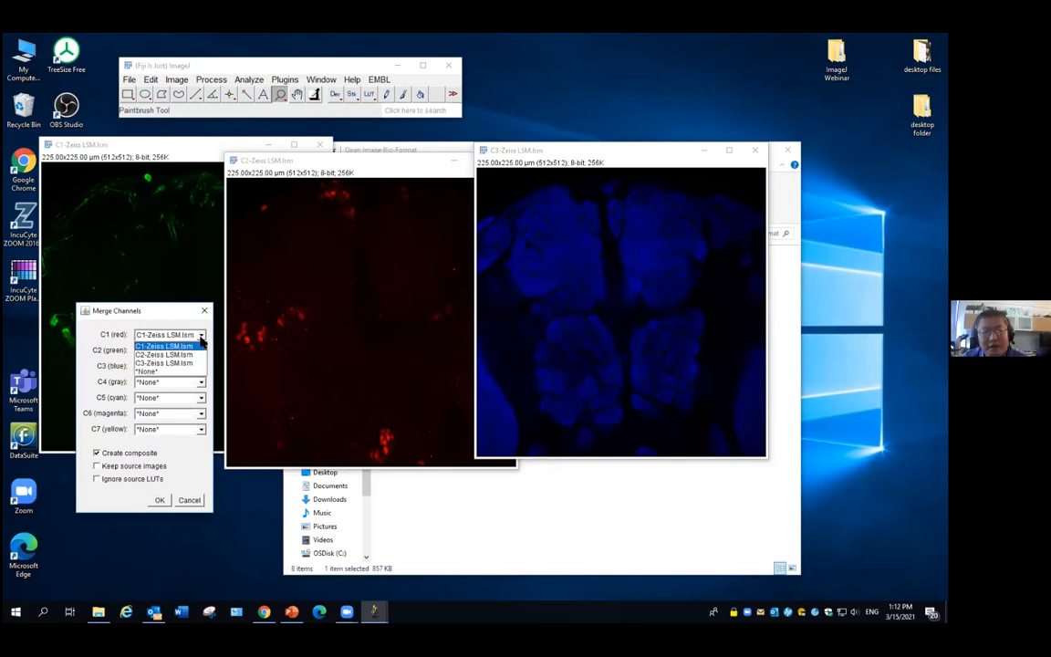
left_click(172, 357)
left_click(172, 350)
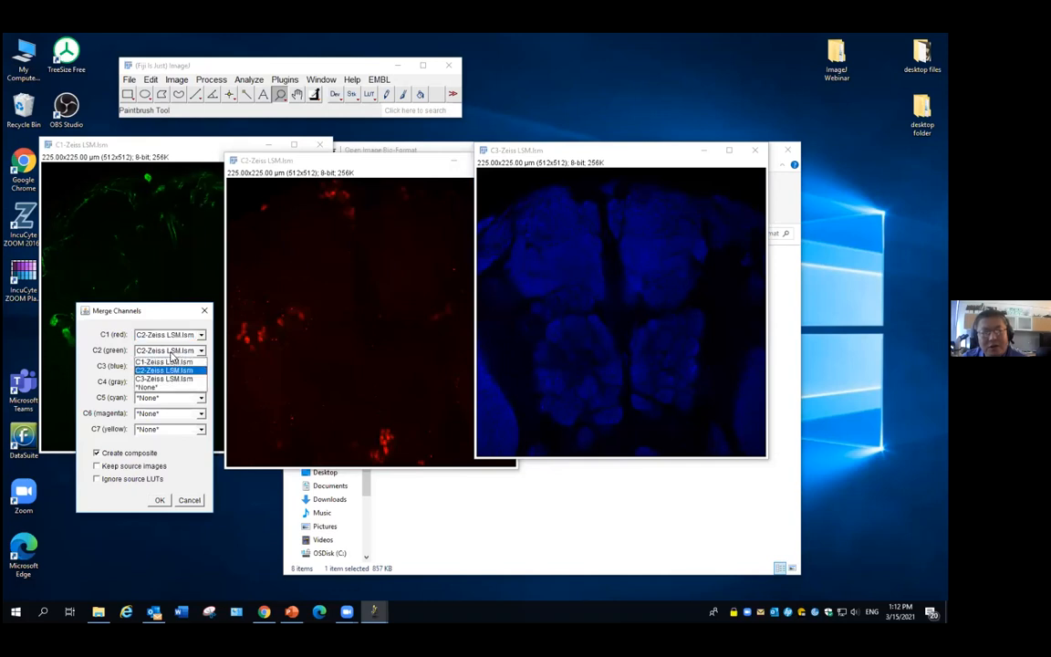
left_click(167, 362)
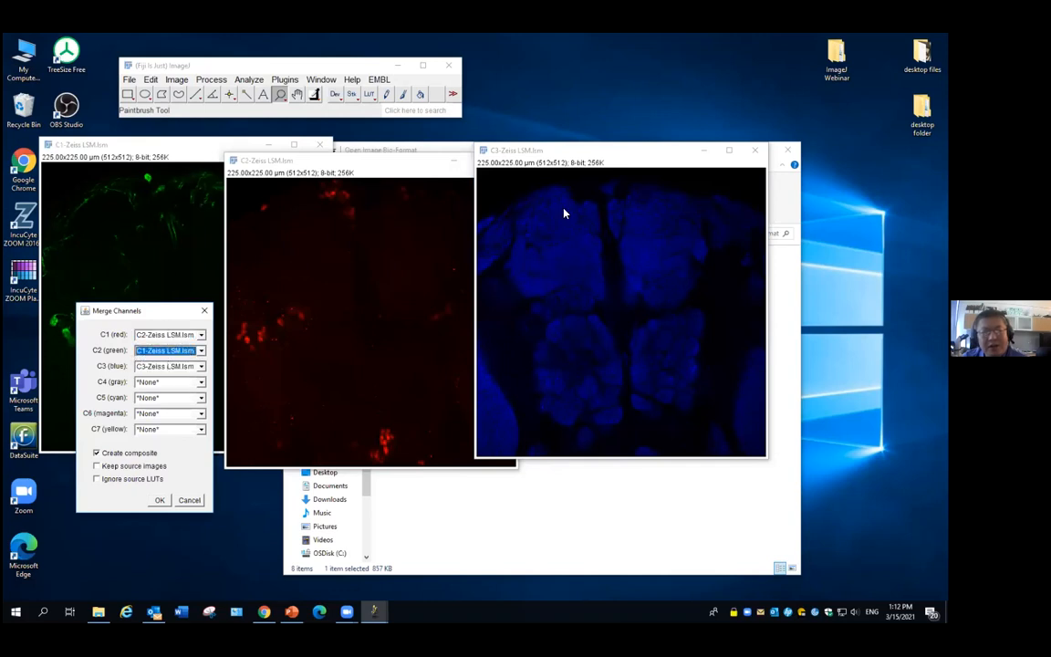
left_click(173, 366)
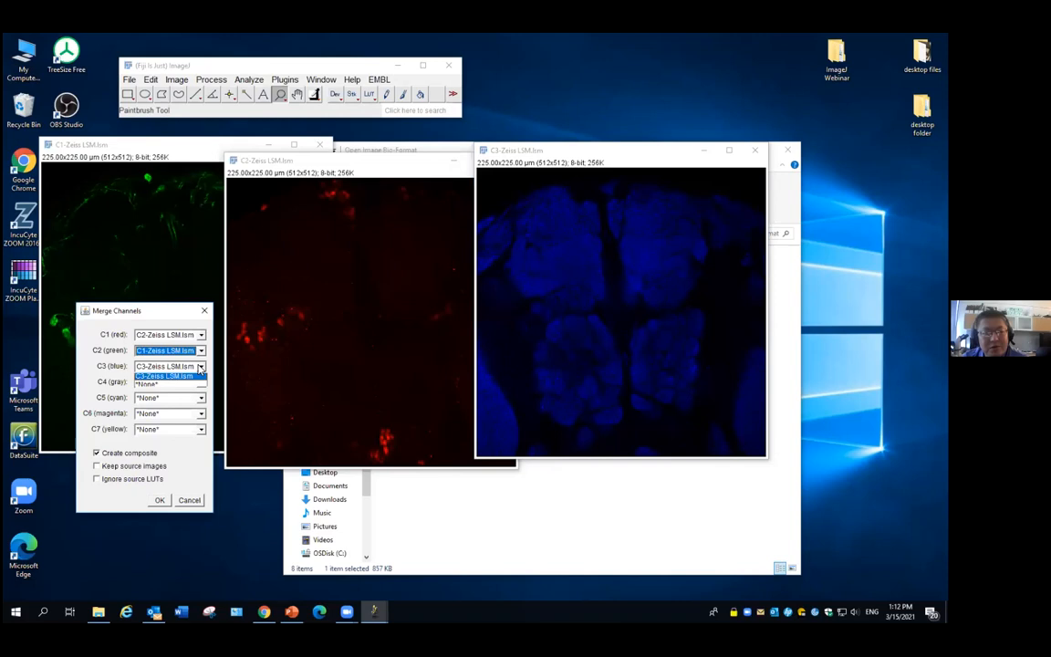
left_click(173, 394)
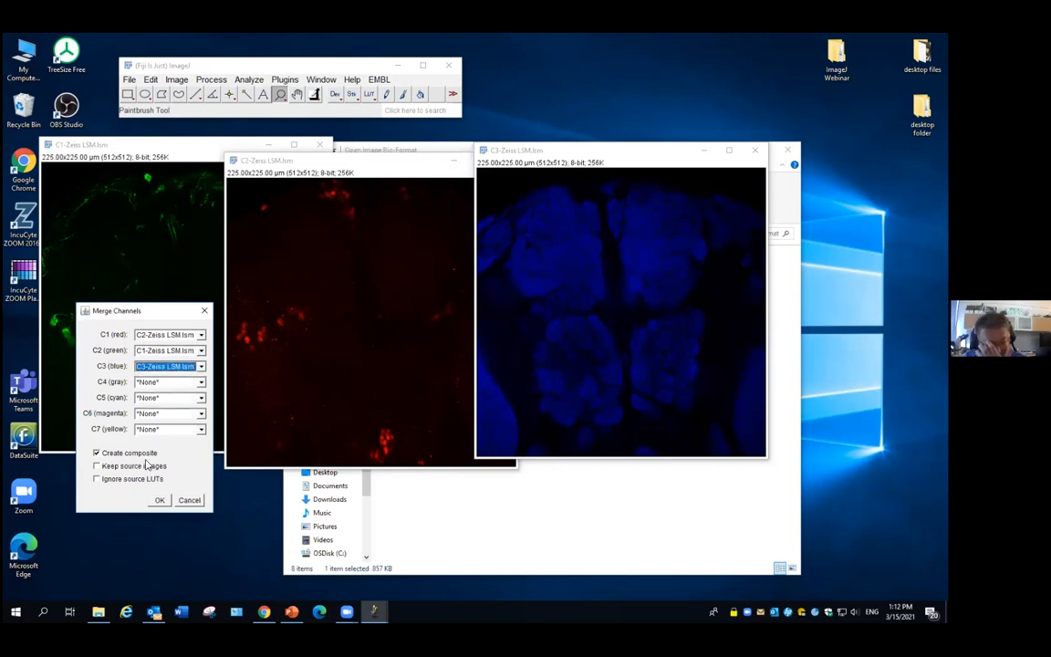
Turn off composite creation and merge the three channels into a single RGB image
left_click(137, 454)
left_click(159, 499)
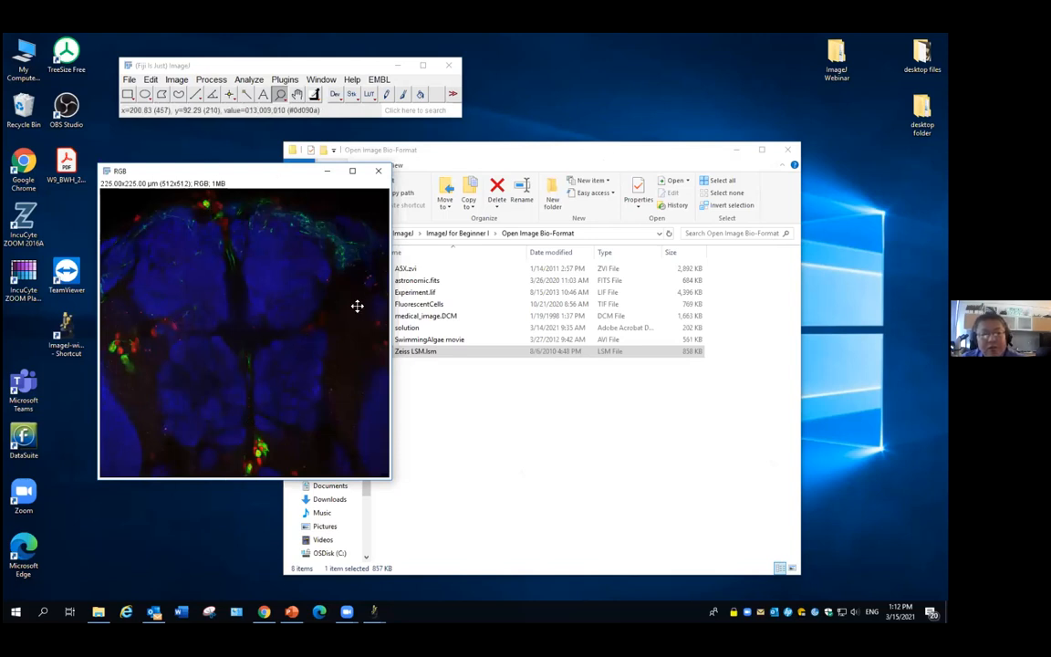
Magnify the cells near the upper edge of the merged RGB image to 400% and return to the full image
left_click(222, 211)
left_click(228, 218)
left_click(234, 222)
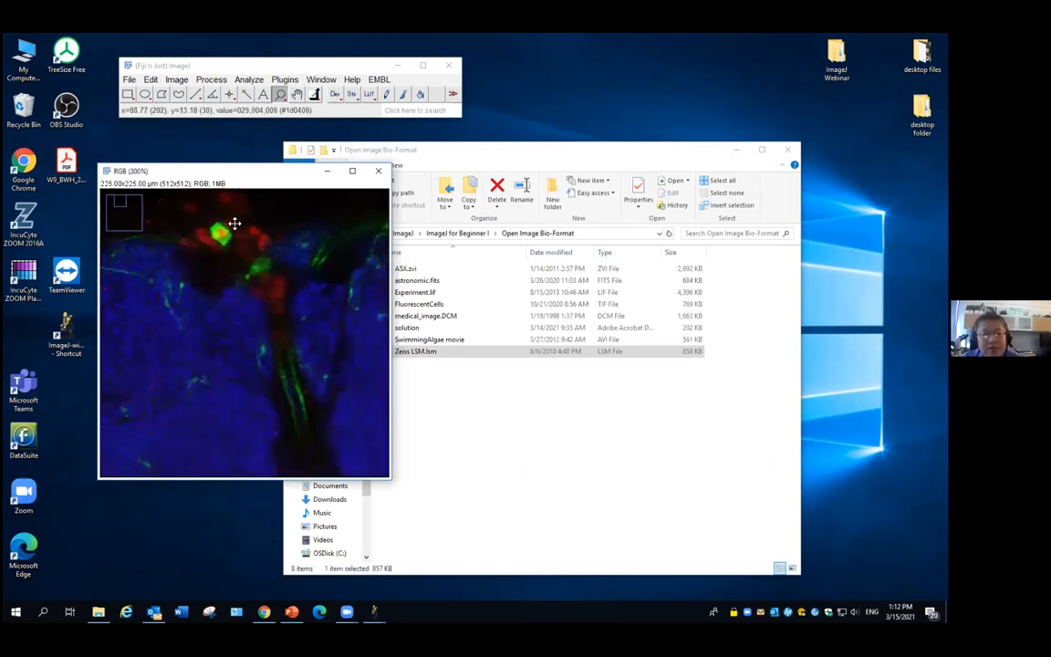
left_click(234, 223)
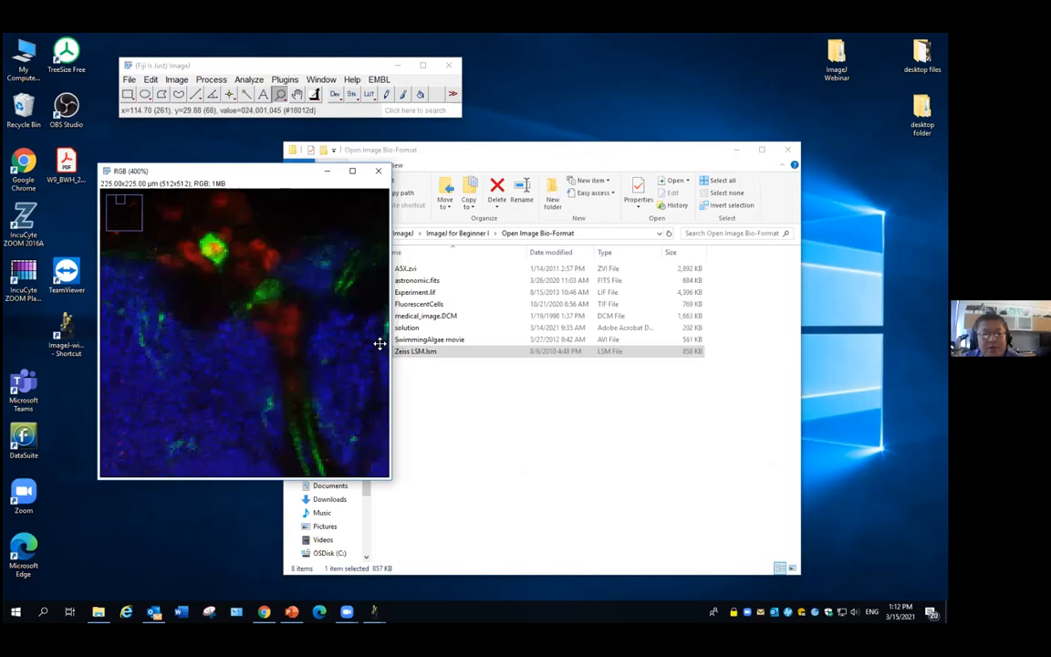
right_click(254, 288)
right_click(253, 288)
right_click(253, 289)
right_click(254, 288)
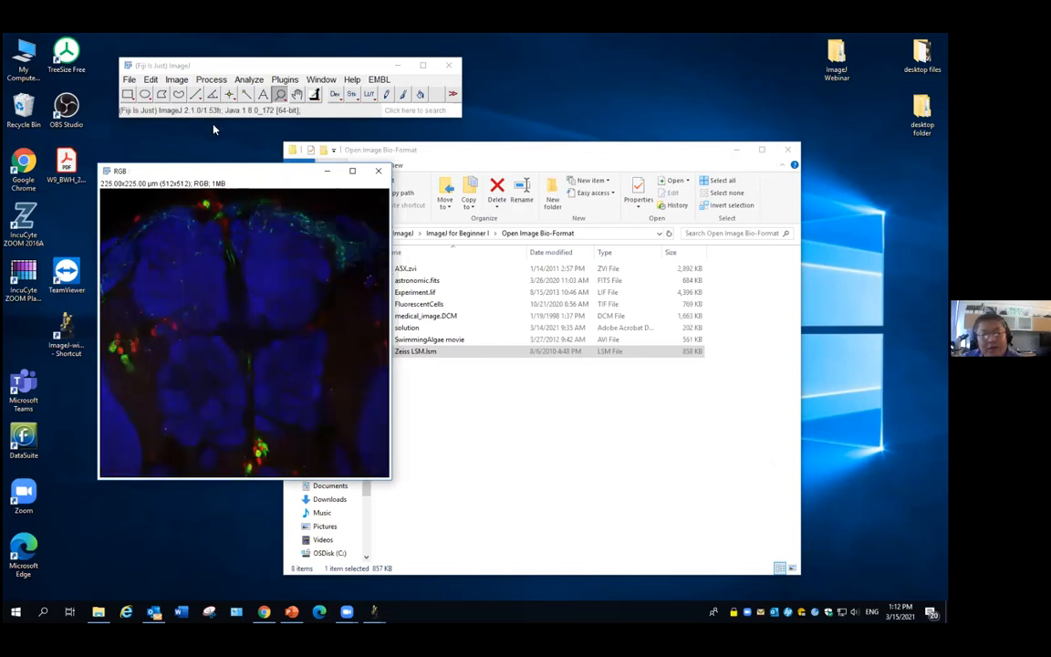
left_click(130, 81)
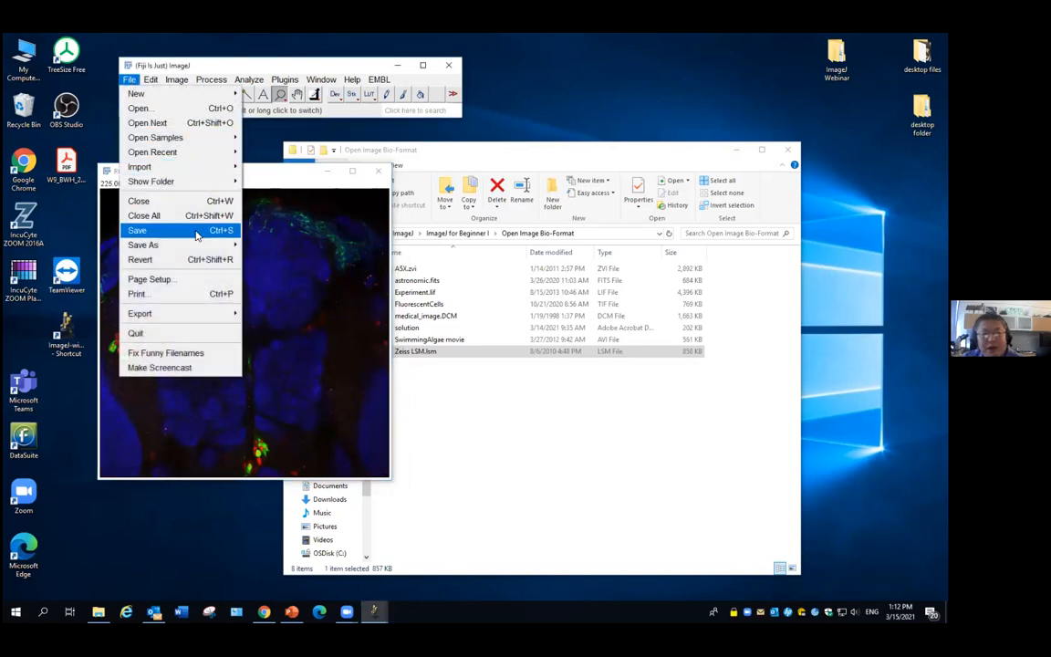
mouse_move(202, 243)
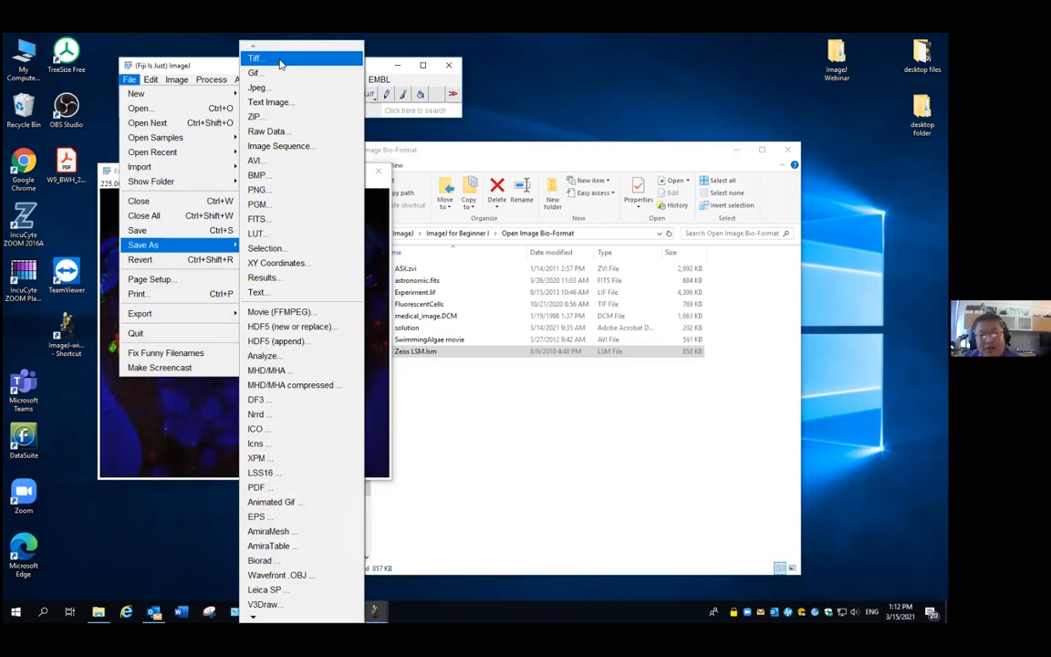
left_click(507, 453)
Close the merged RGB image without saving it
left_click(271, 174)
left_click(381, 172)
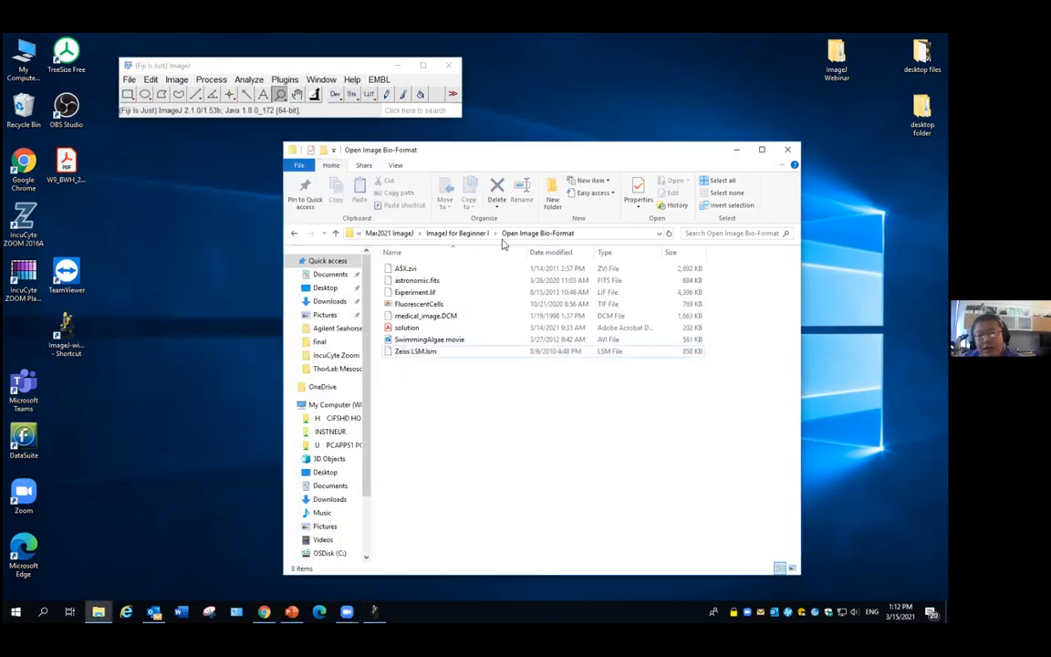
Import ASX.zvi into ImageJ through Bio-Formats with the stack viewed as Hyperstack and the default color mode
left_click_drag(405, 269, 283, 94)
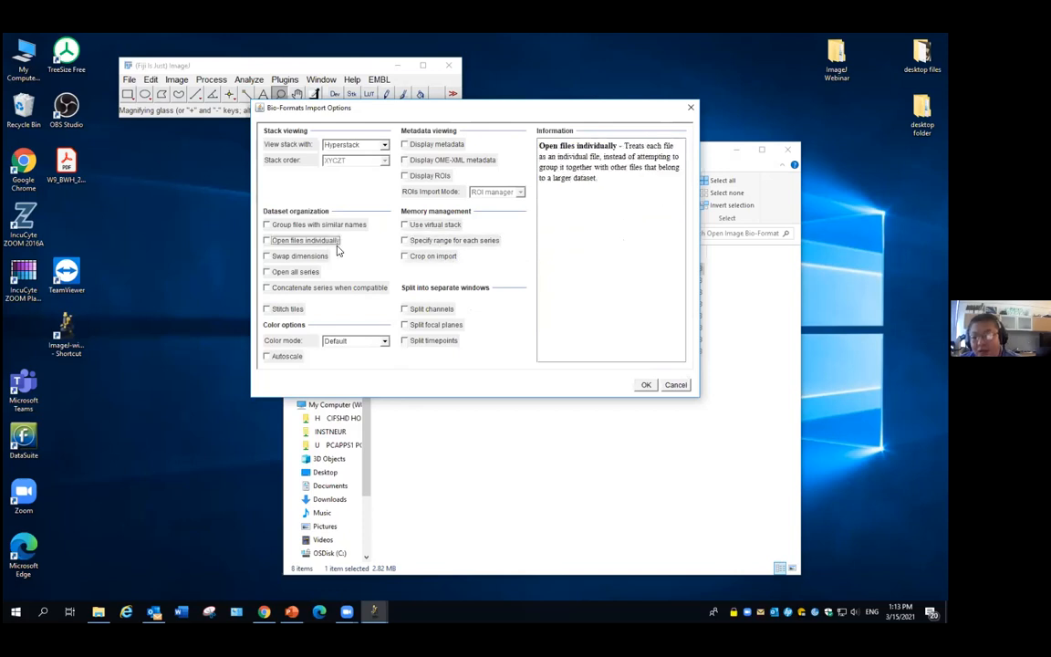
left_click(385, 146)
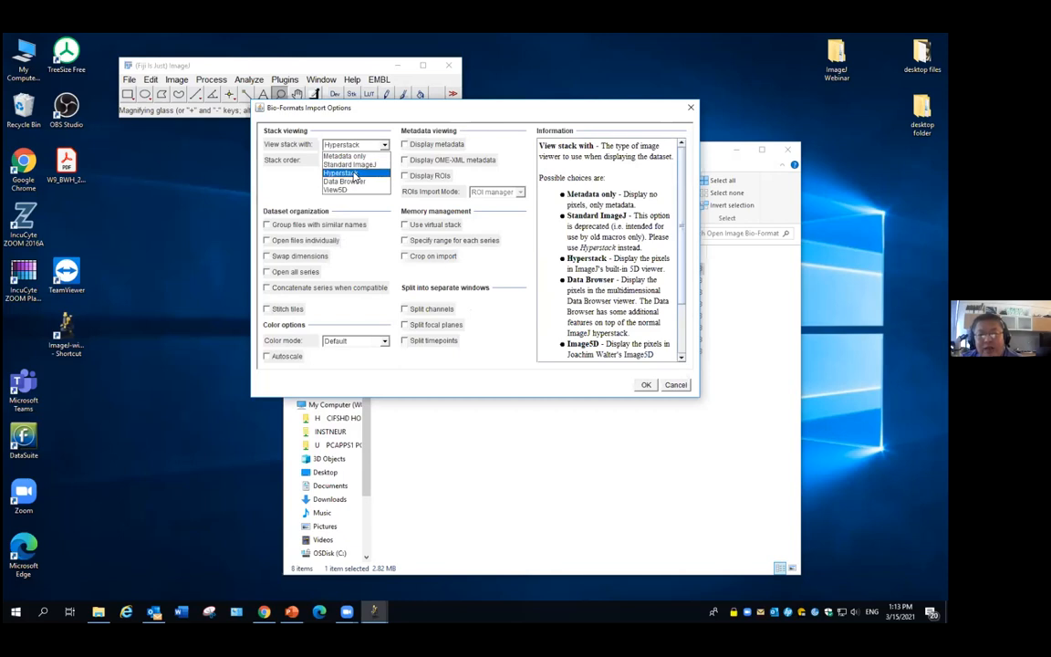
left_click(355, 176)
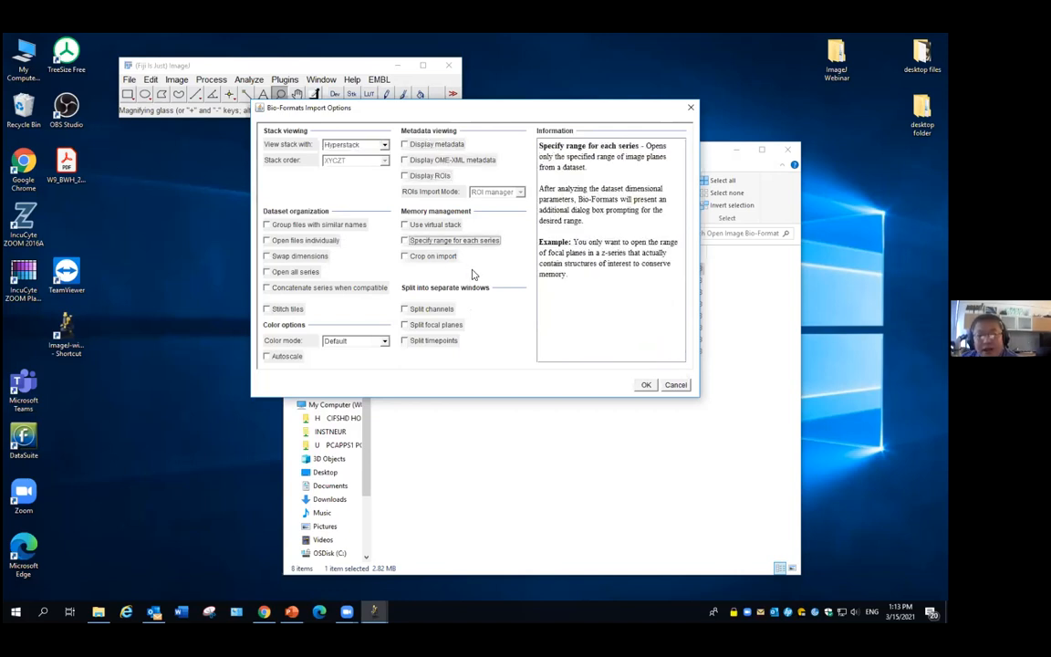
left_click(648, 388)
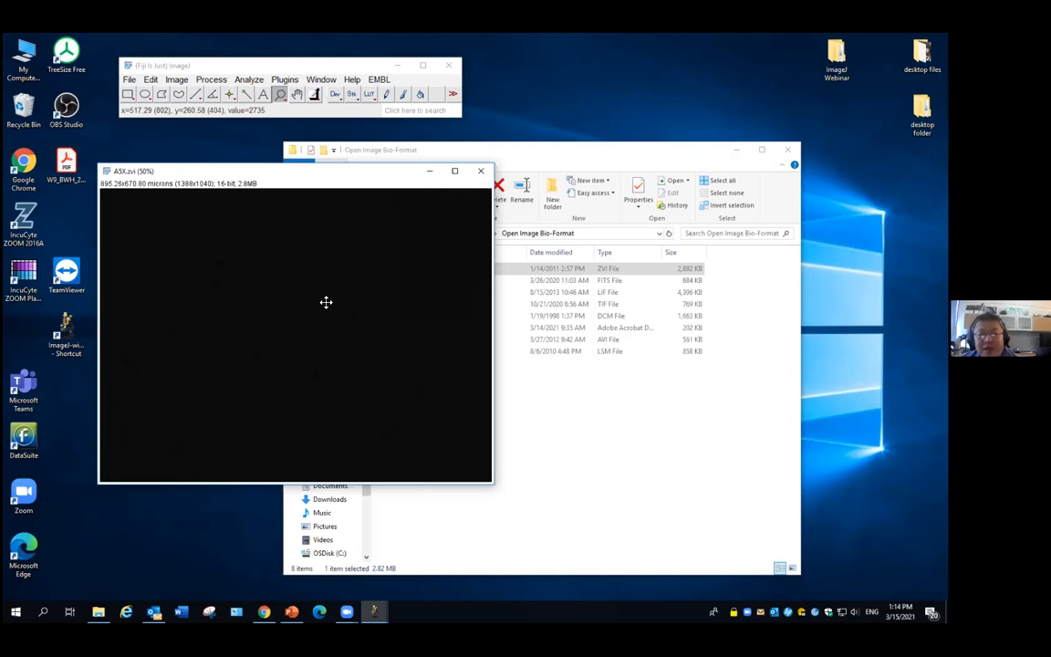
Auto-adjust the brightness and contrast of the ASX.zvi image, and close both the adjustment window and the image
left_click(177, 80)
mouse_move(207, 110)
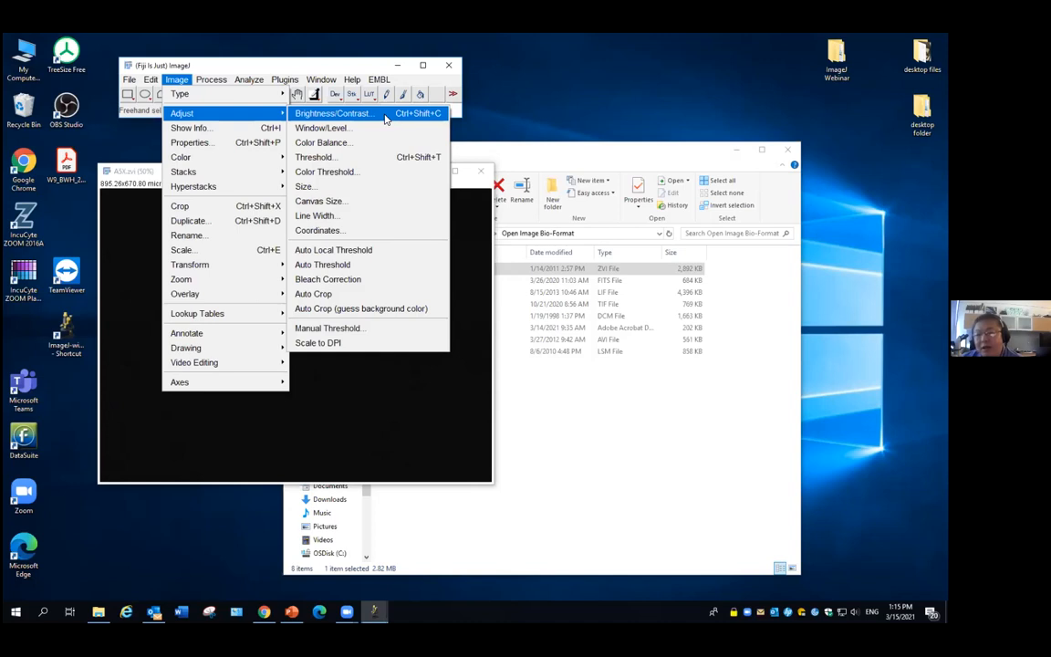
left_click(378, 114)
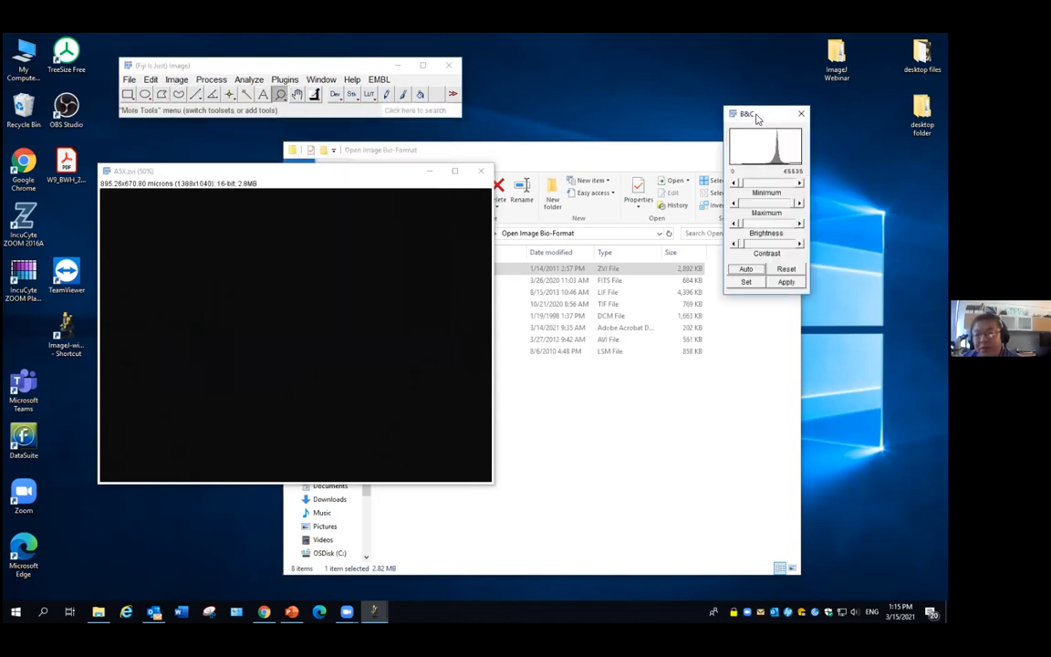
left_click_drag(759, 119, 579, 128)
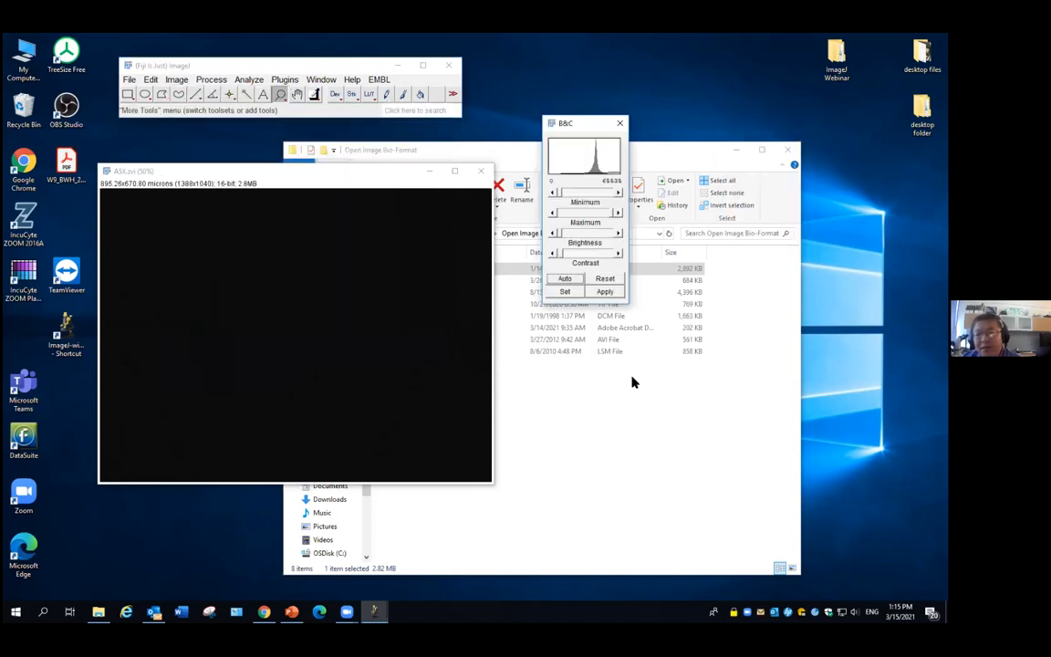
left_click(567, 280)
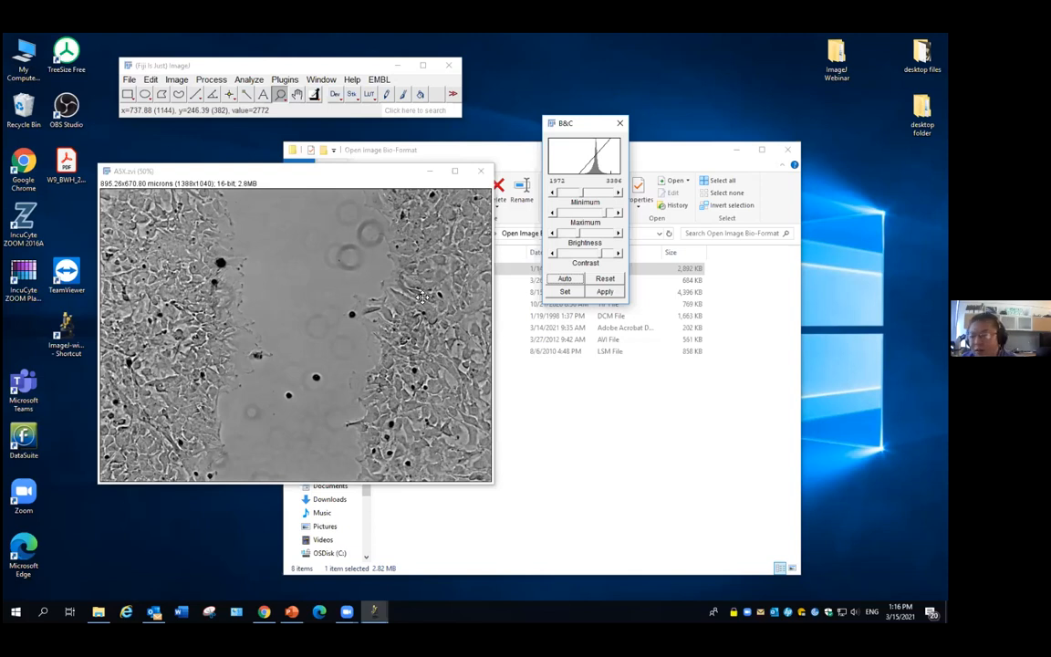
left_click(619, 122)
left_click(481, 171)
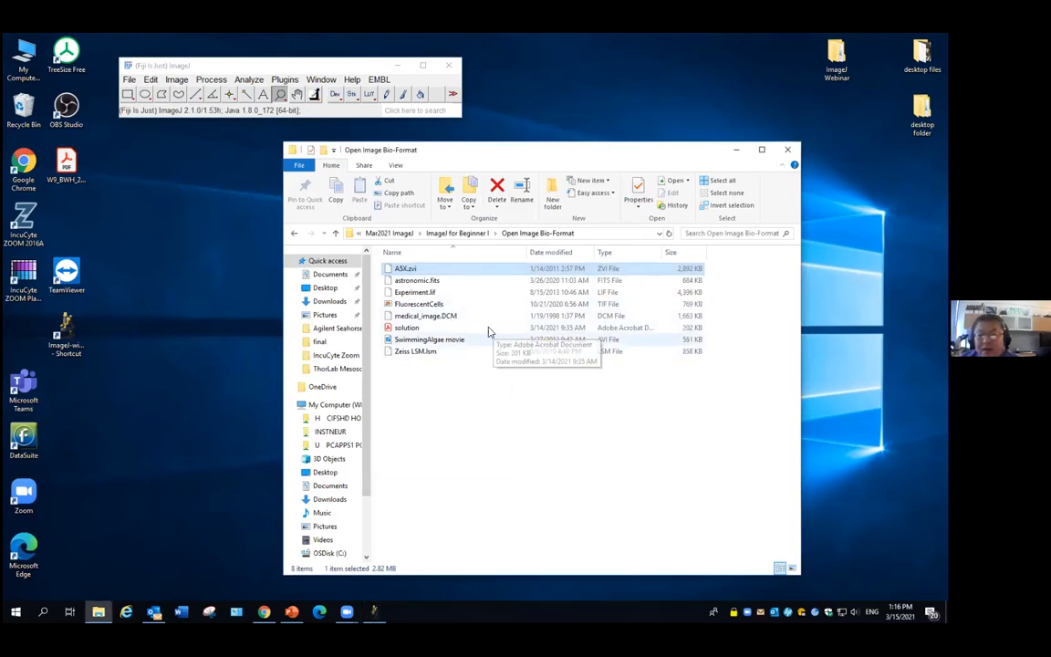
Open astronomic.fits in ImageJ and auto-adjust its brightness and contrast
double_click(429, 281)
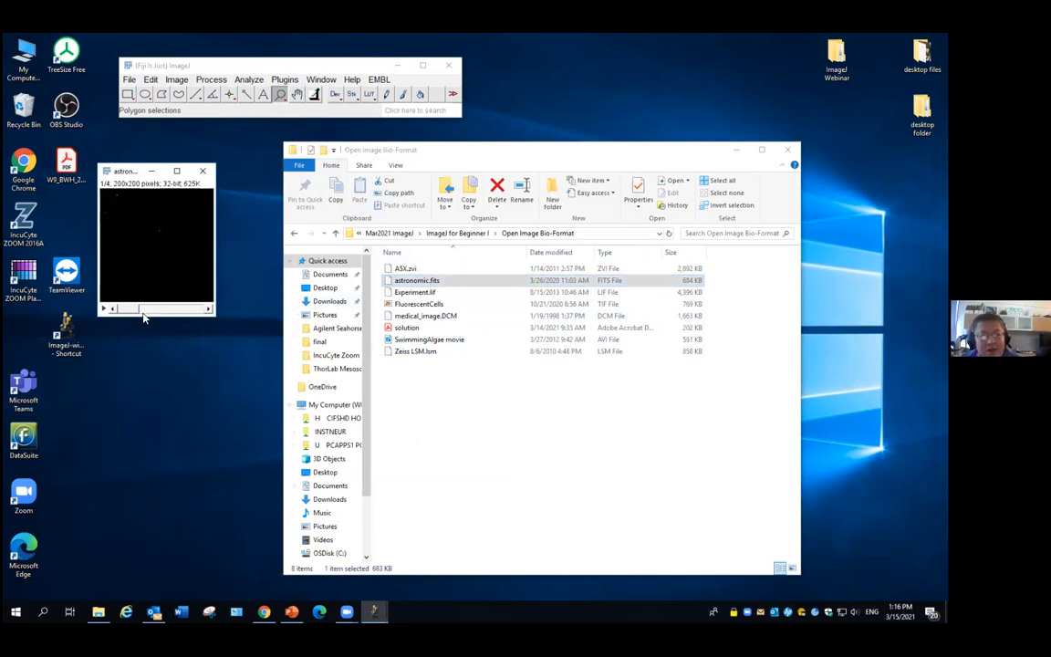
mouse_move(129, 311)
left_mouse_down()
mouse_move(204, 310)
mouse_move(140, 309)
left_mouse_up()
left_click(177, 80)
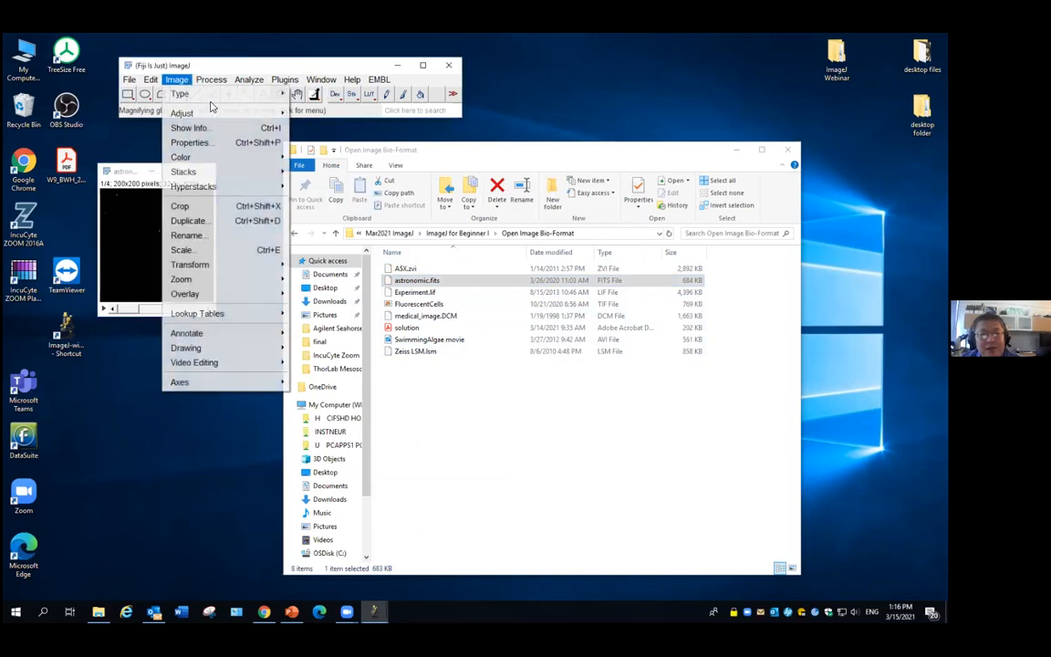
mouse_move(219, 113)
left_click(324, 111)
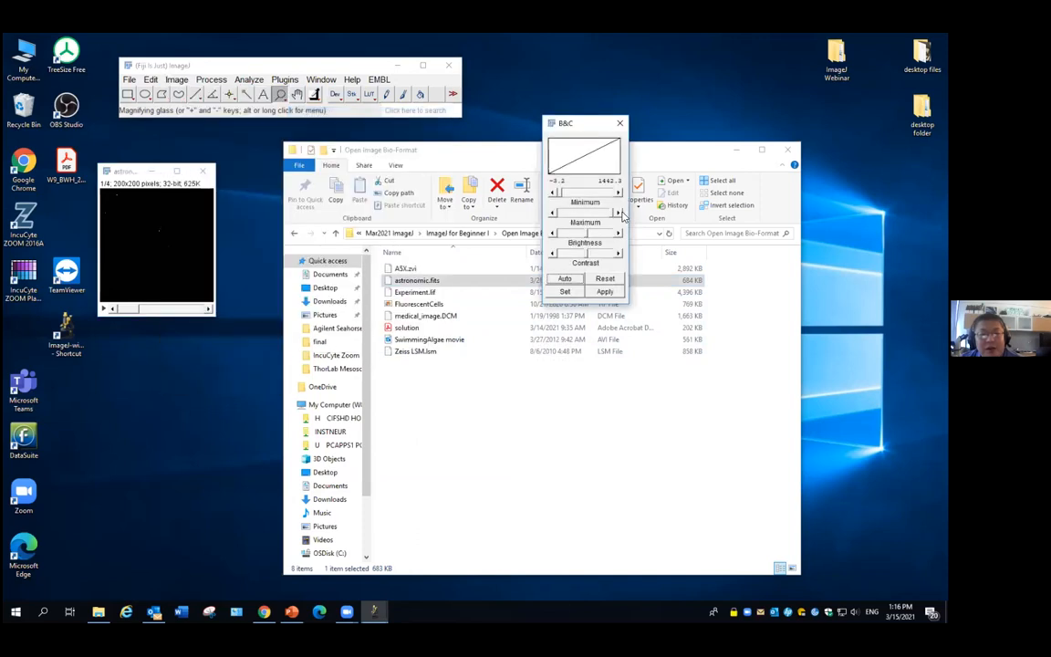
left_click(578, 284)
View the second slice of the astronomic stack, and close it together with the brightness and contrast window
left_click(207, 310)
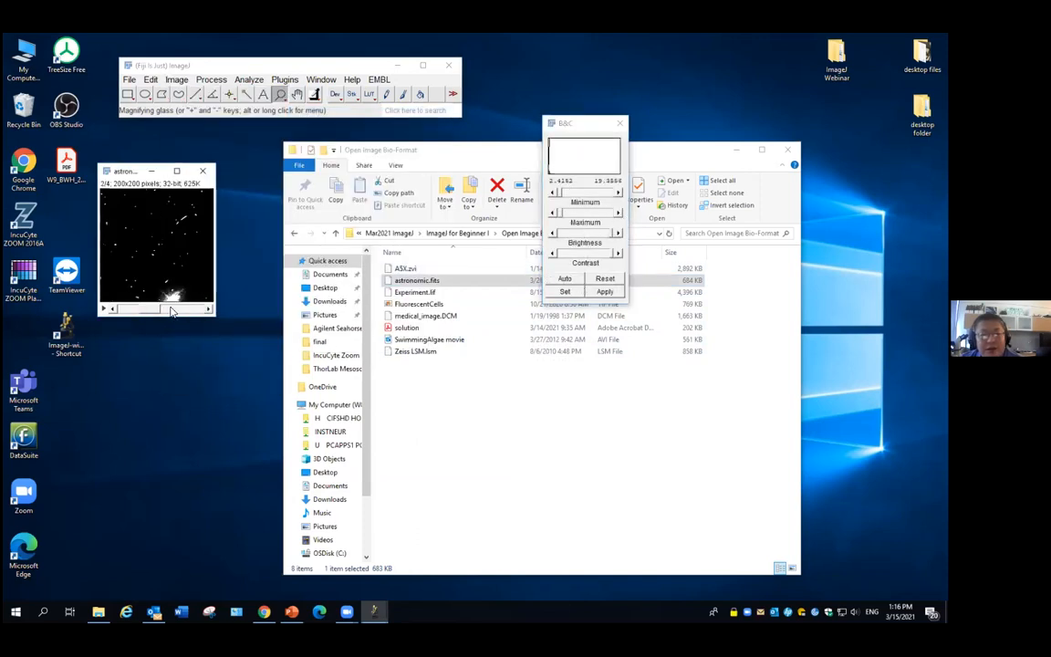
left_click(202, 170)
left_click(620, 123)
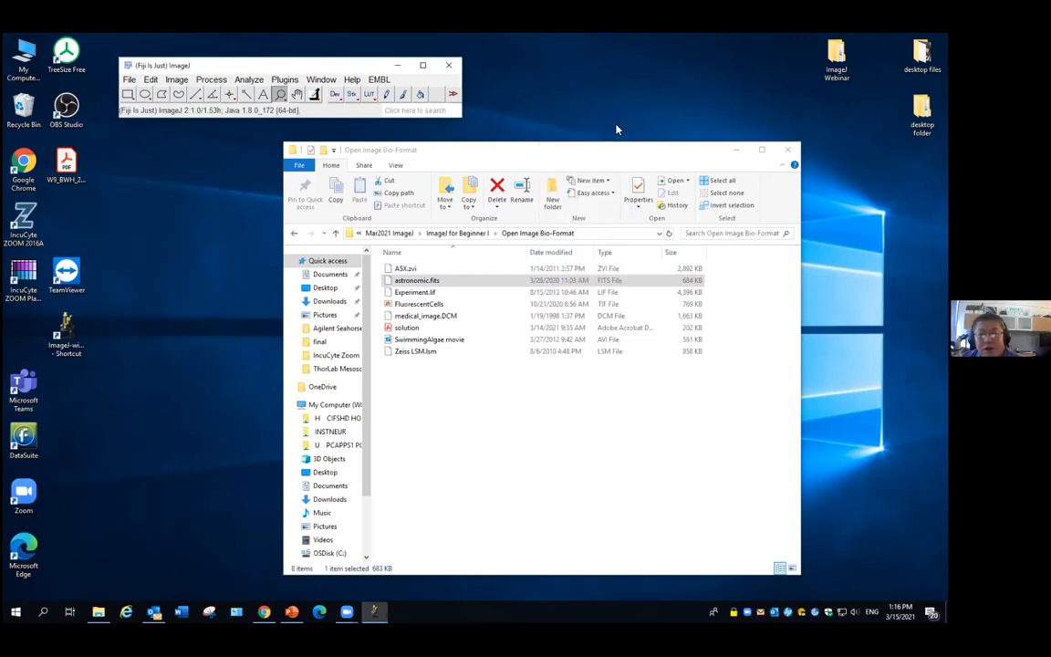
Try to open medical_image.DCM directly in ImageJ
left_click(455, 317)
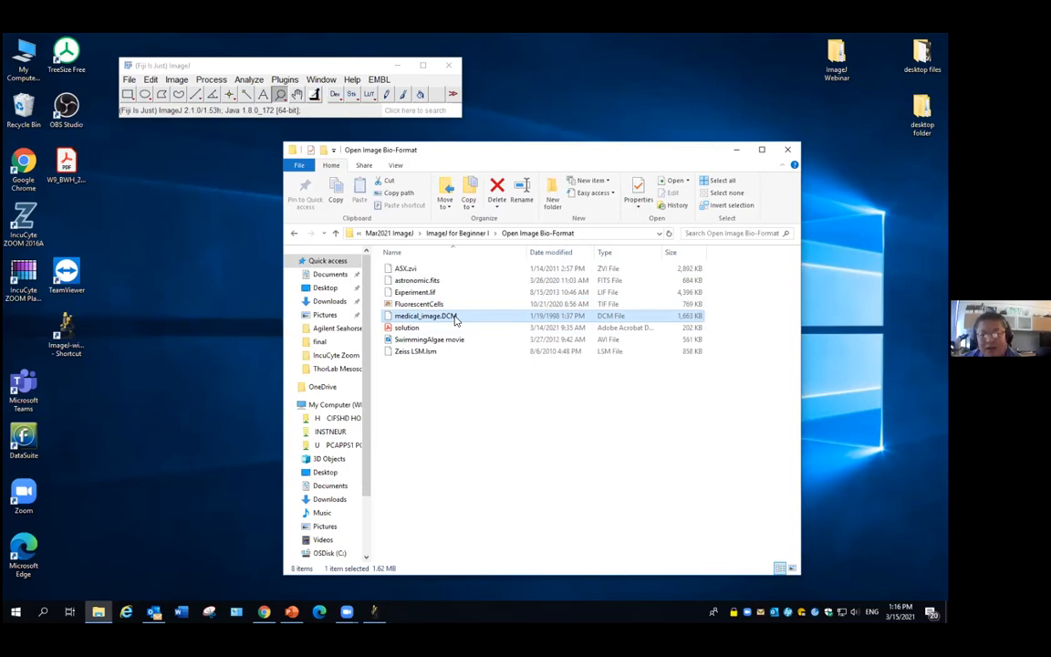
left_click_drag(431, 315, 242, 104)
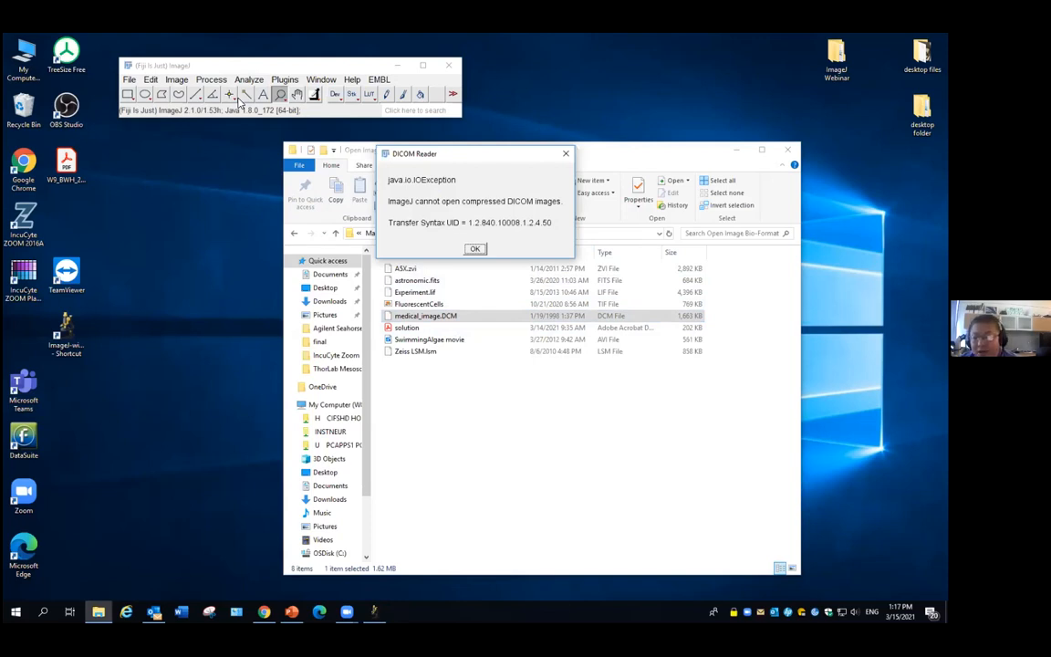
left_click(475, 248)
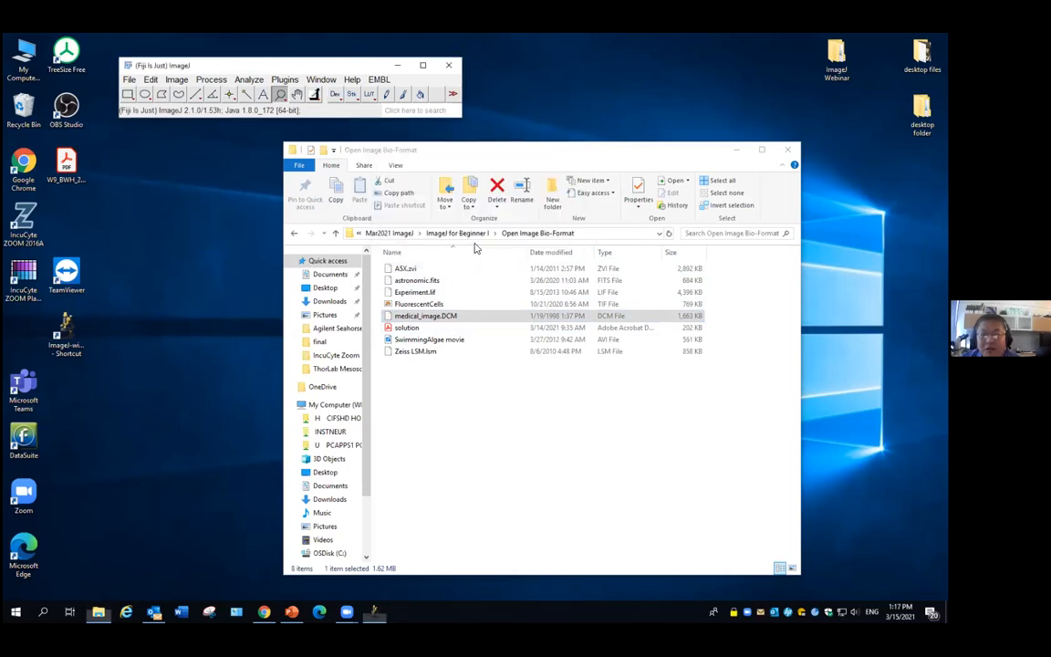
Import medical_image.DCM with the Bio-Formats Importer, viewing the stack as Hyperstack in the default color mode
left_click_drag(324, 68, 301, 72)
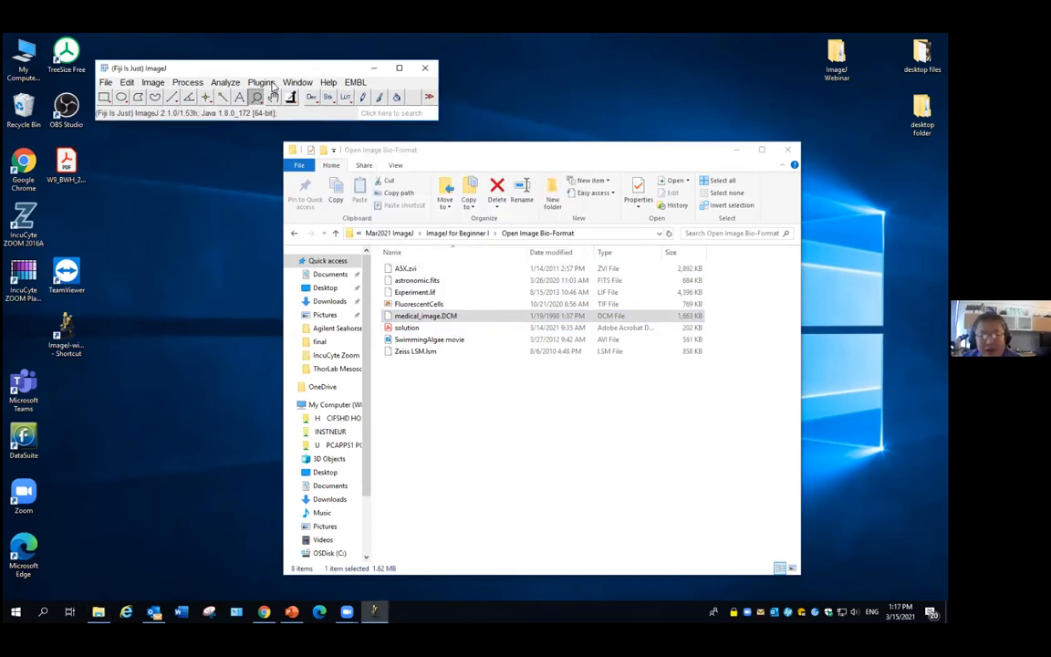
left_click(270, 84)
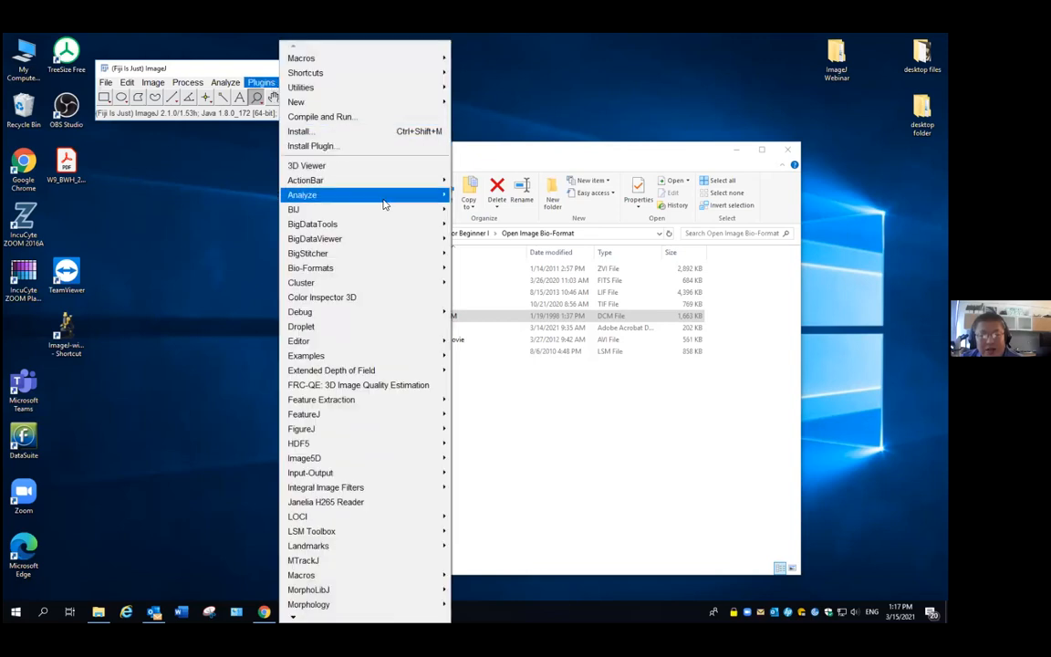
mouse_move(410, 270)
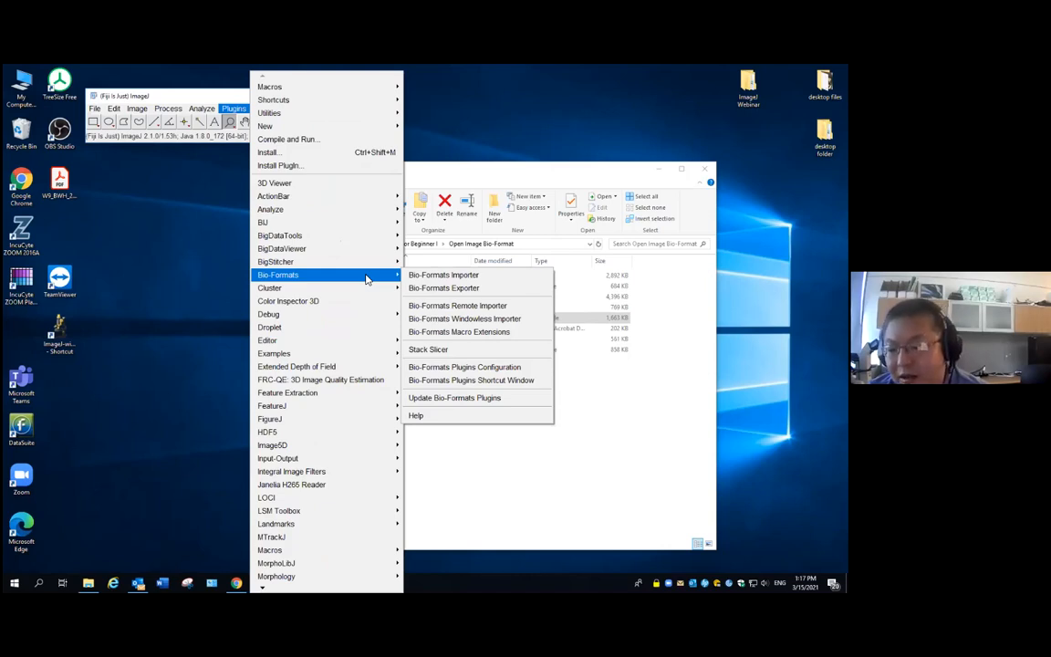
left_click(434, 277)
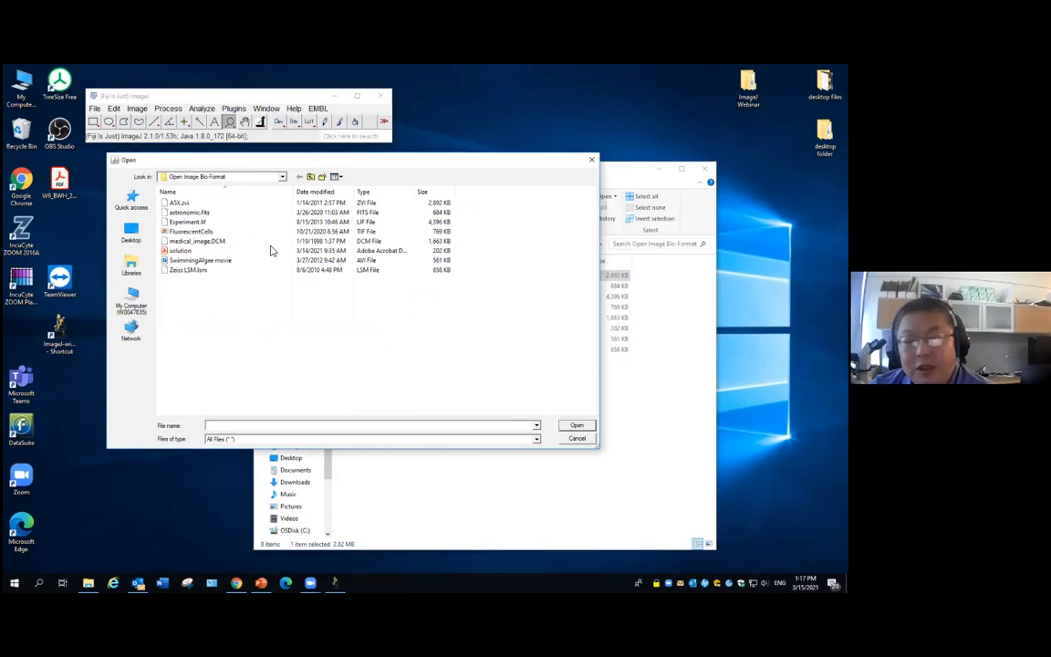
left_click(219, 242)
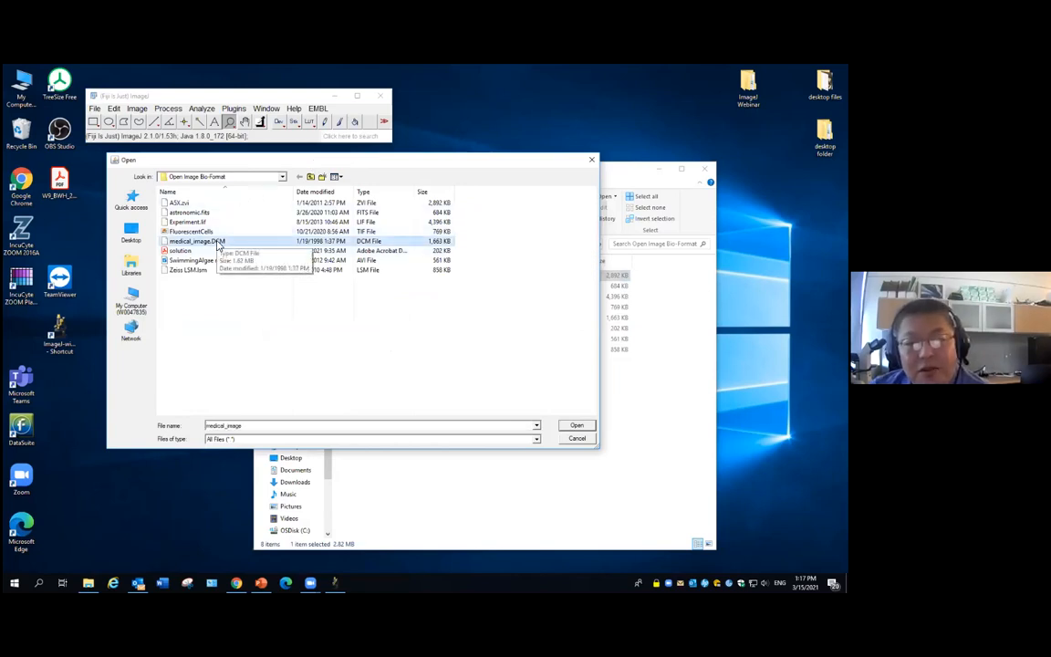
left_click(575, 425)
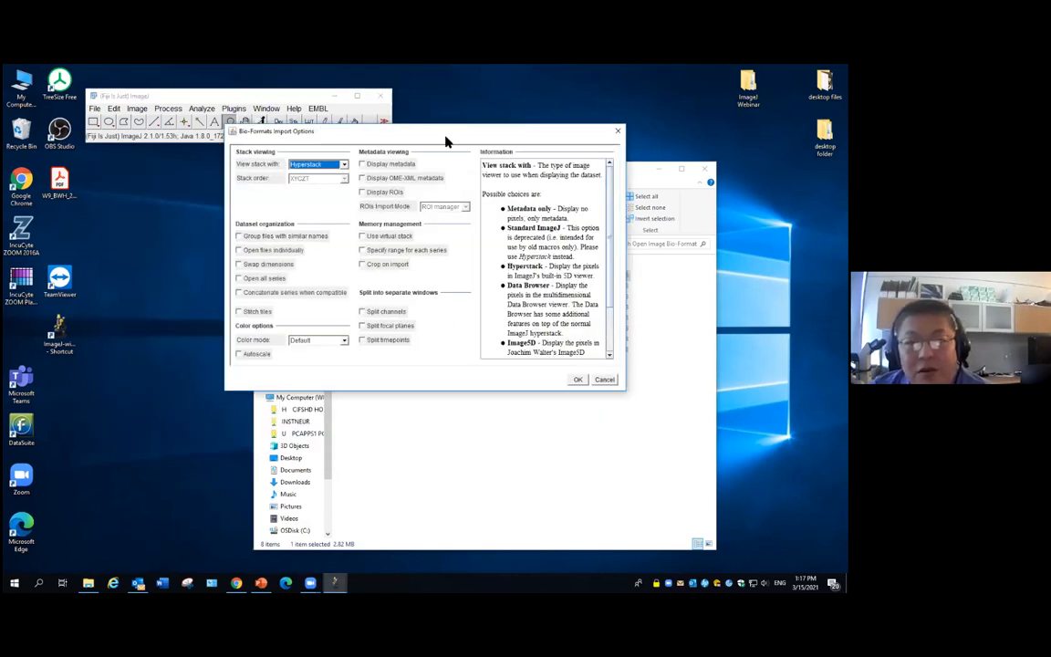
left_click_drag(404, 129, 341, 155)
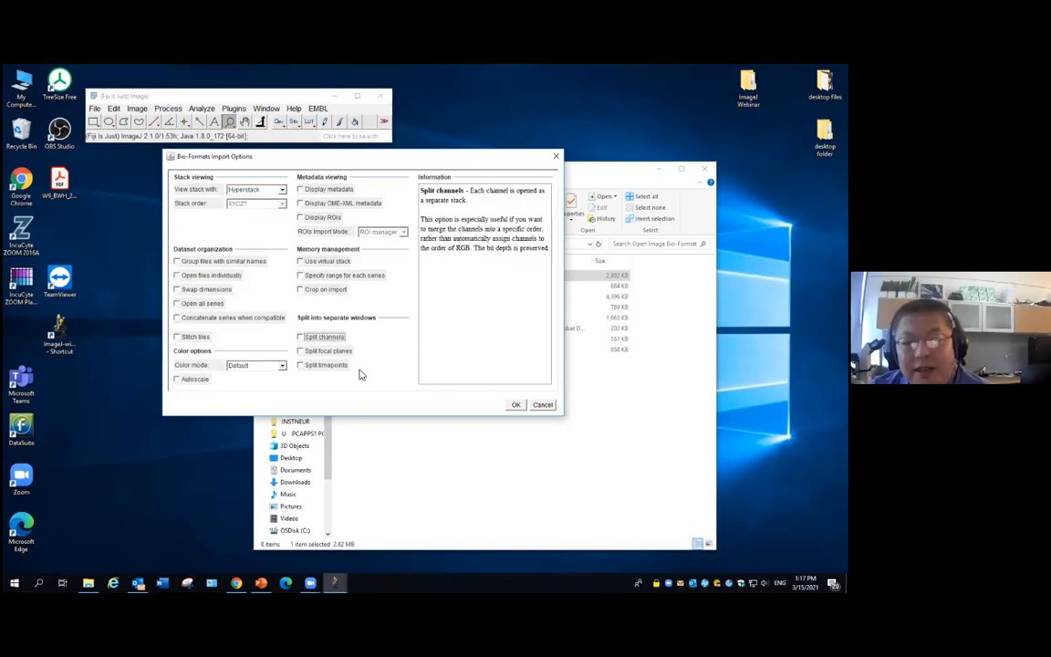
left_click(517, 406)
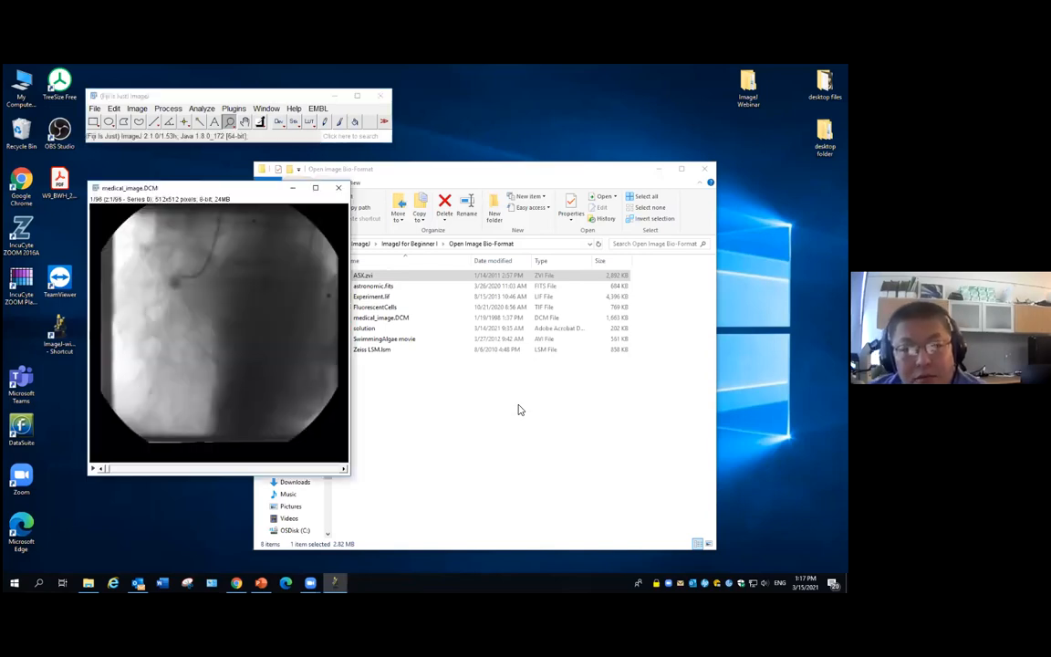
Browse the medical image stack to slice 48 and close it
left_click_drag(108, 471, 227, 469)
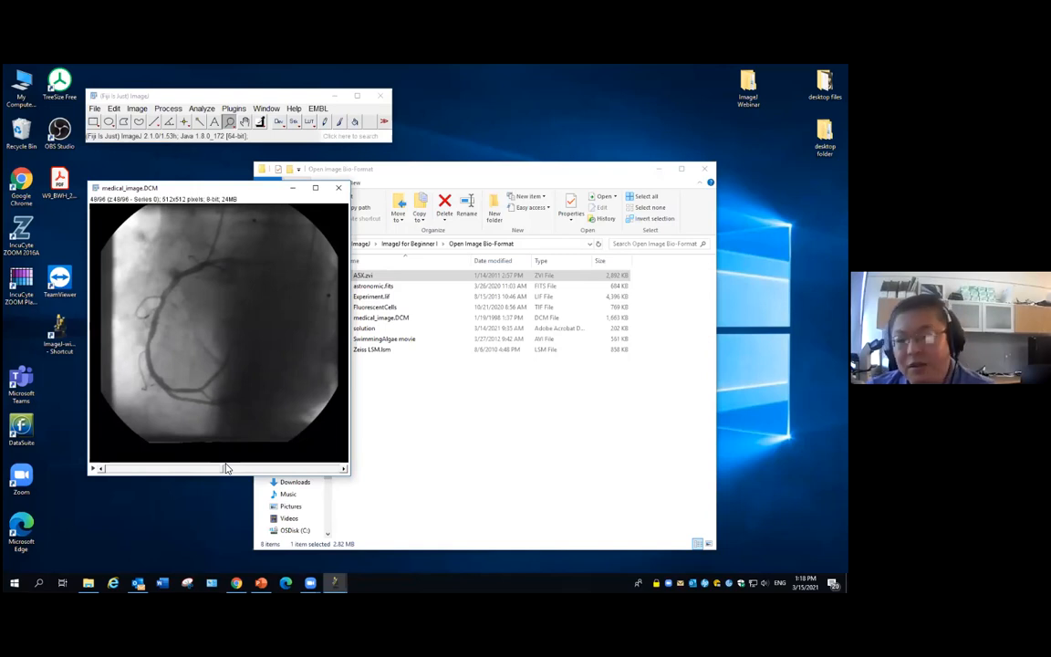
left_click(338, 188)
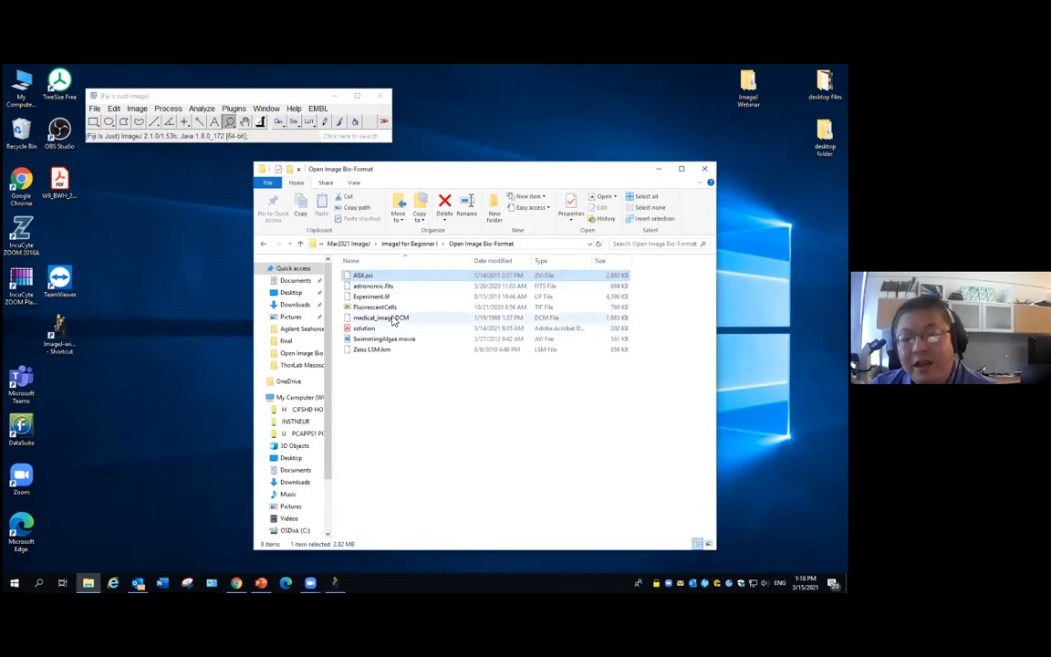
left_click(233, 109)
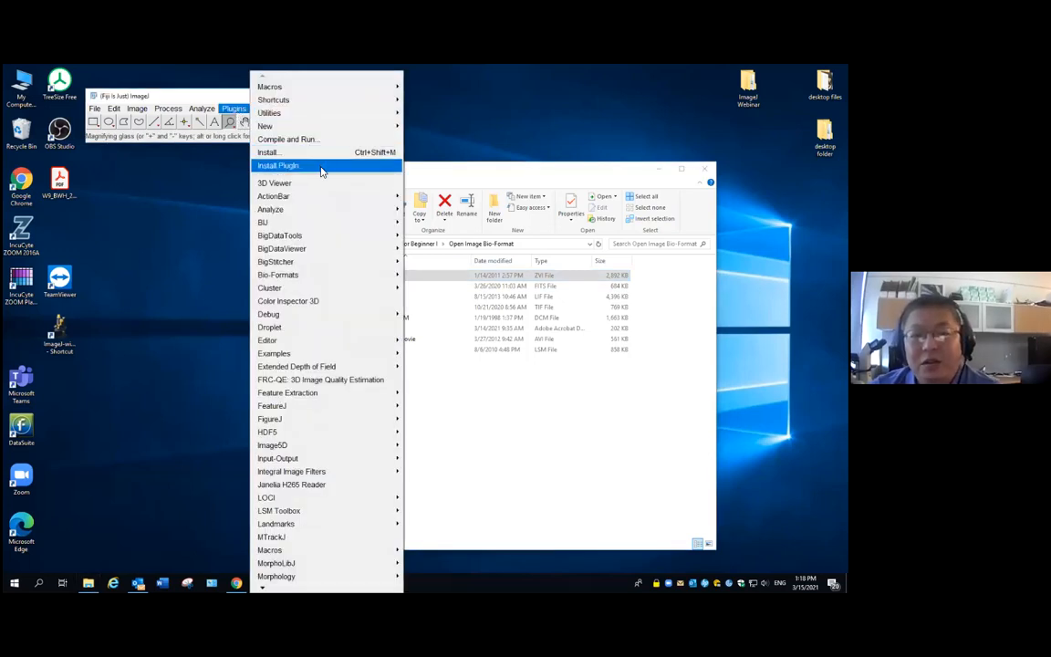
mouse_move(361, 279)
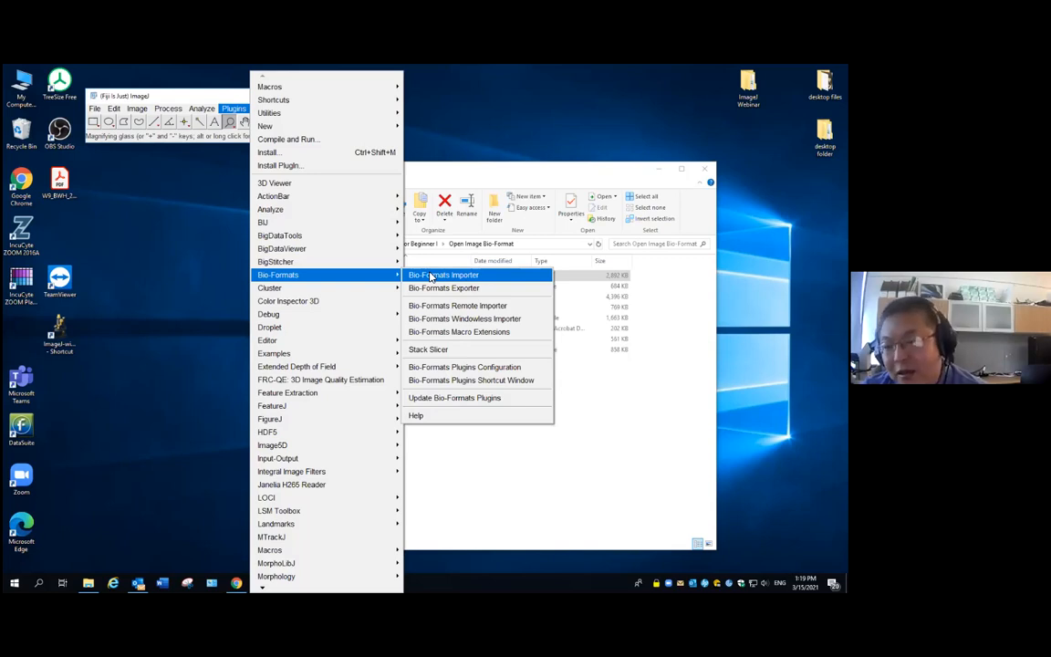
left_click(598, 453)
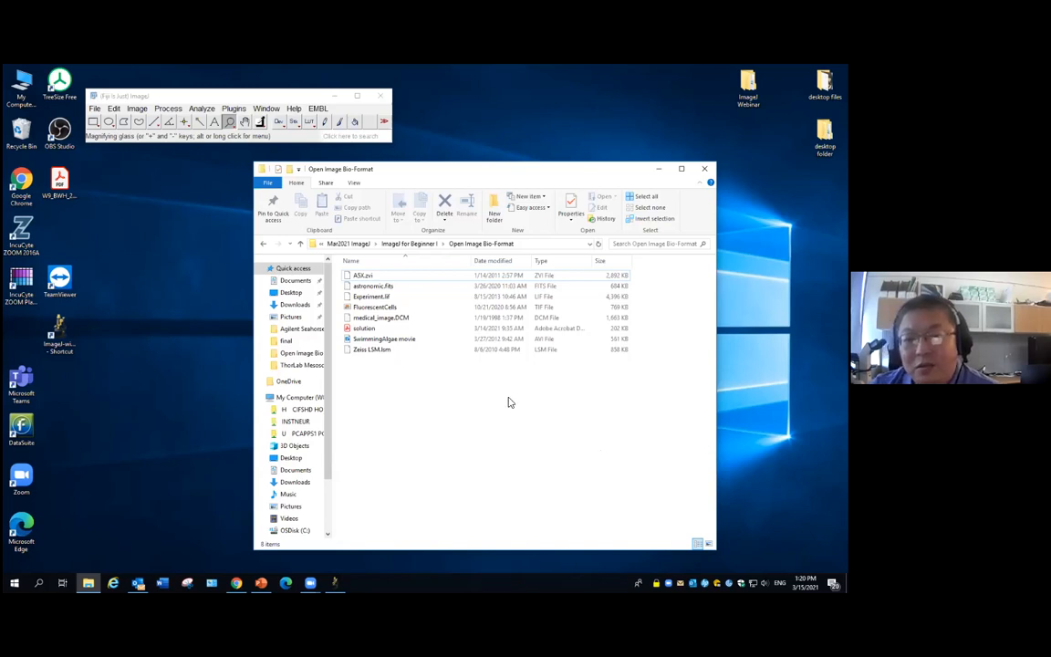
Open Tiff_or_Jpeg Macro from the Save Image folder of ImageJ for Beginner I in ImageJ's macro editor
left_click(415, 245)
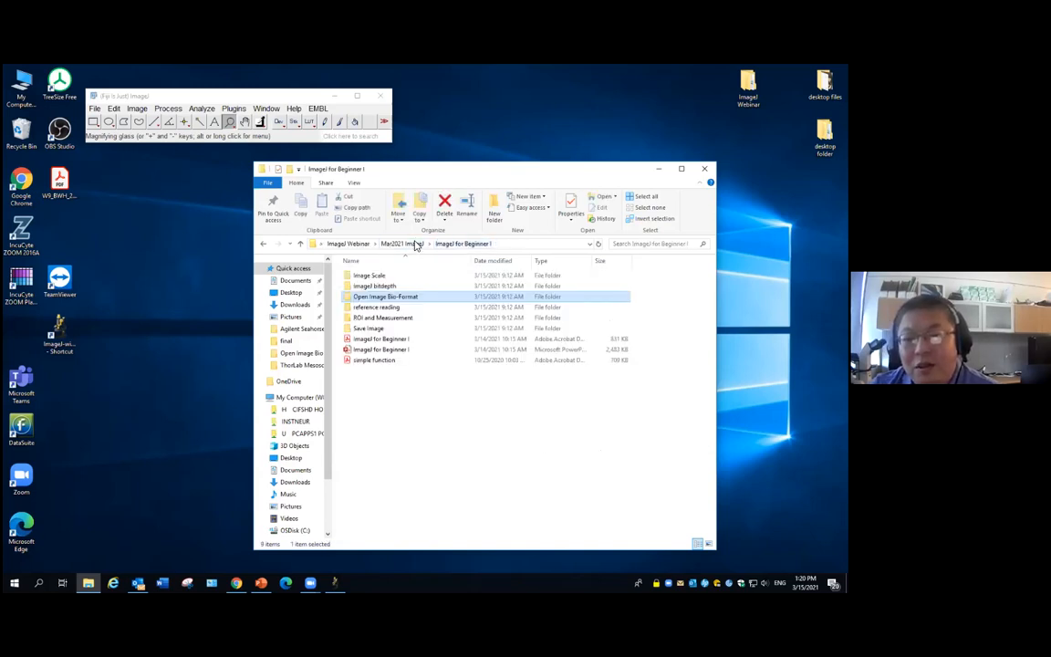
double_click(378, 331)
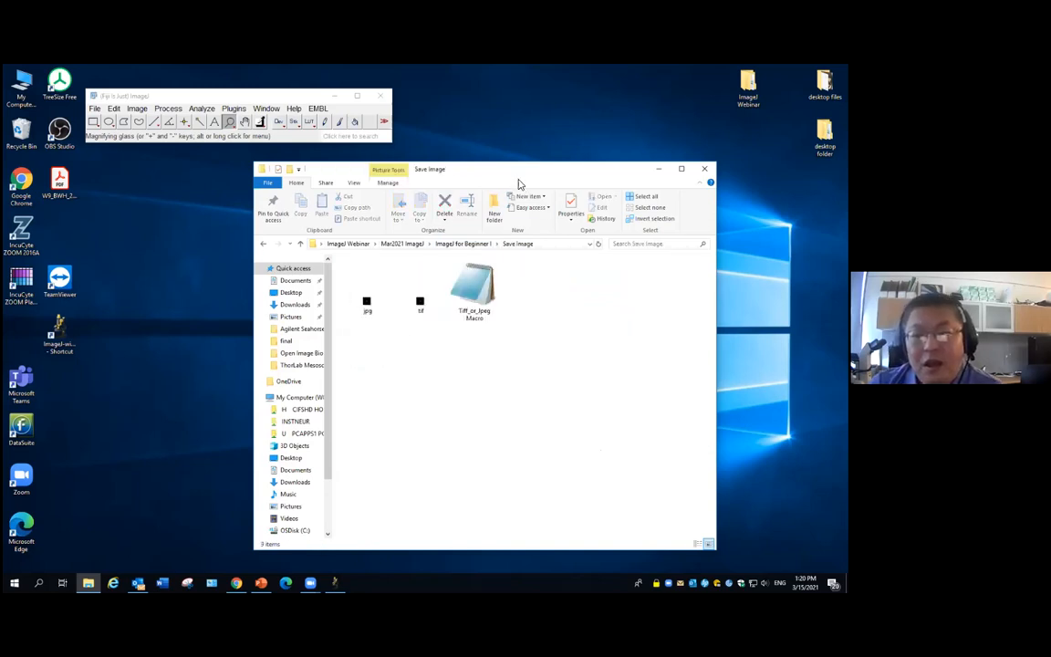
left_click(482, 297)
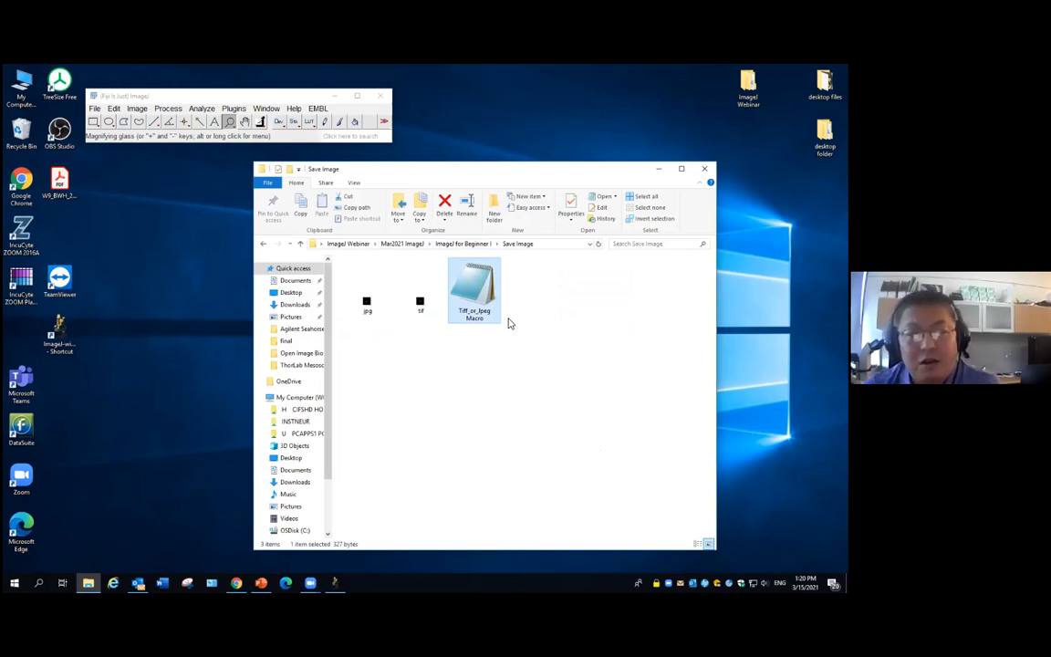
left_click(274, 94)
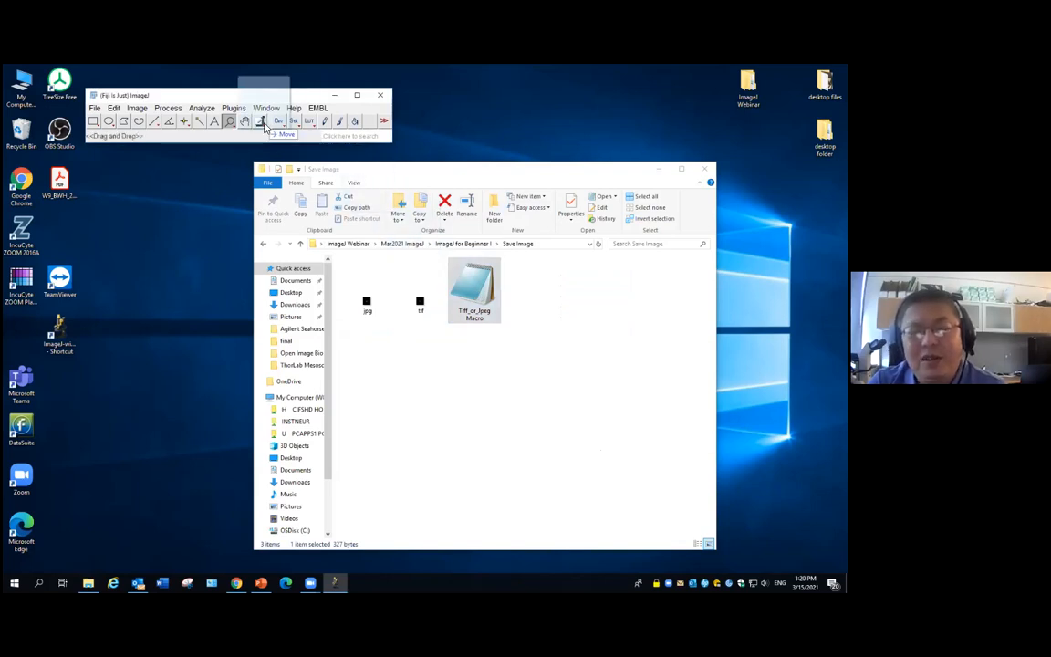
left_click_drag(264, 127, 263, 127)
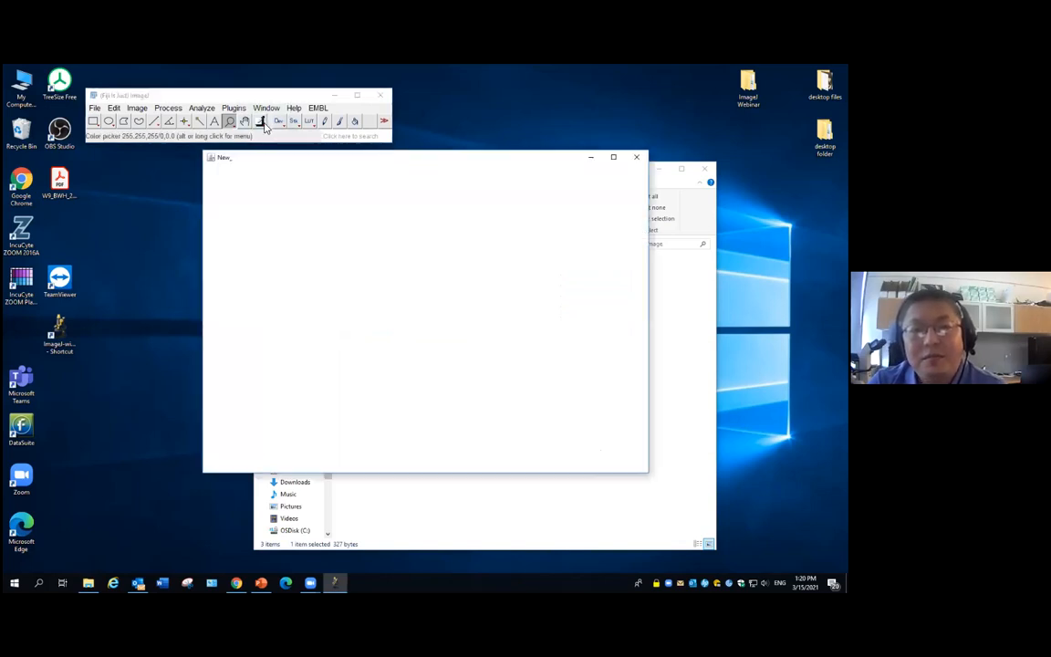
left_click_drag(412, 164, 336, 188)
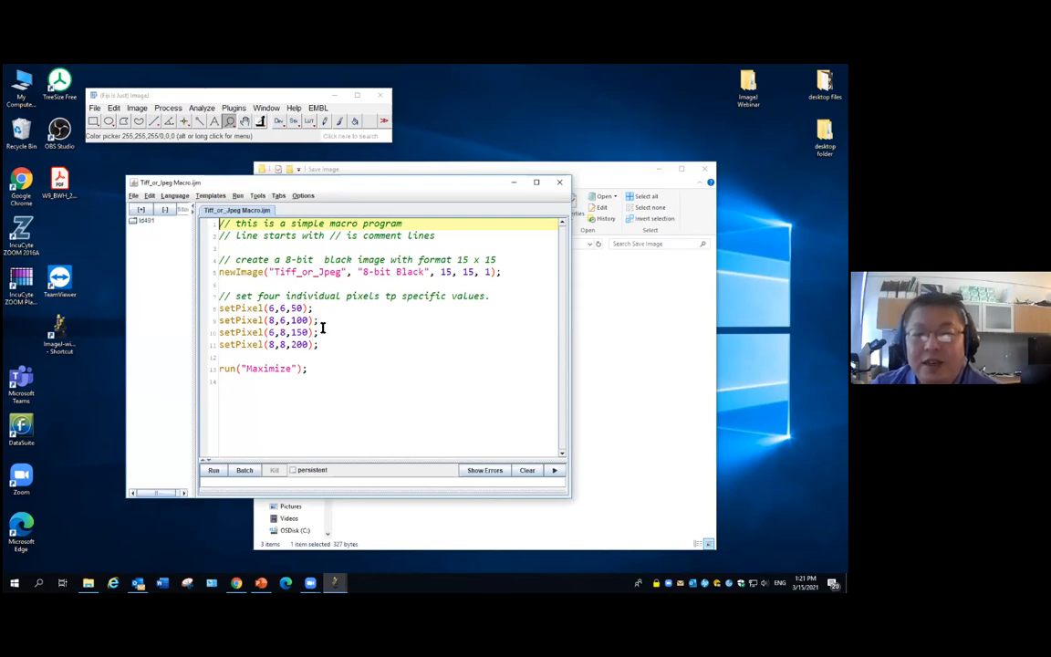
Run the macro to create the 15 x 15 8-bit Tiff_or_Jpeg image, and place the image clear of the main ImageJ window
left_click(215, 470)
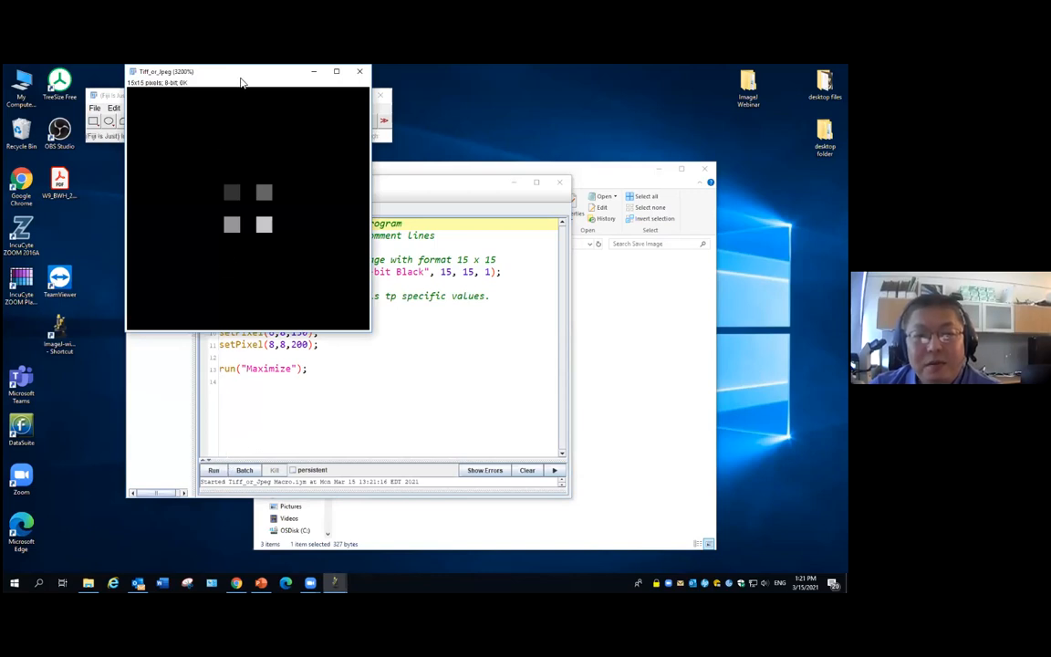
left_click_drag(229, 71, 184, 174)
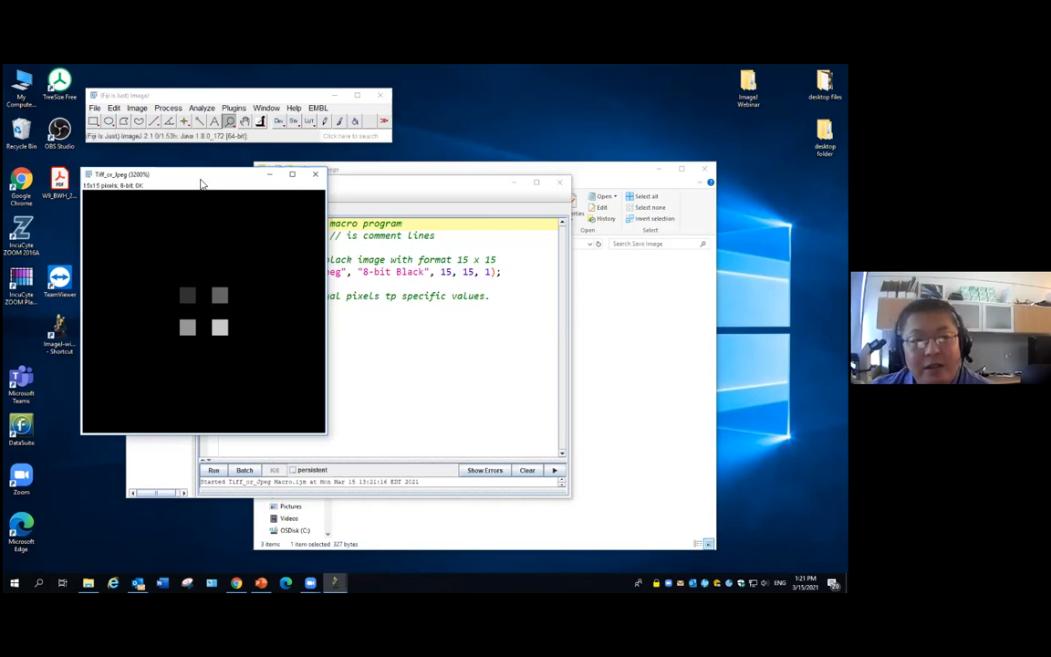
Save the image as TIFF in the Save Image folder, replacing the existing tif file, and close the image
left_click(95, 108)
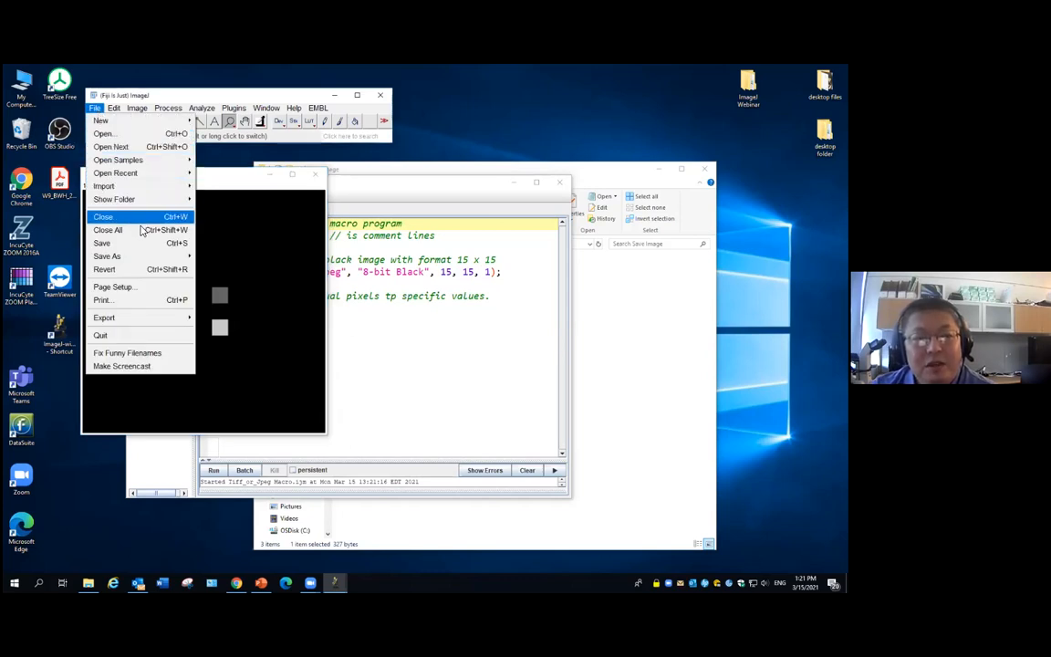
mouse_move(164, 260)
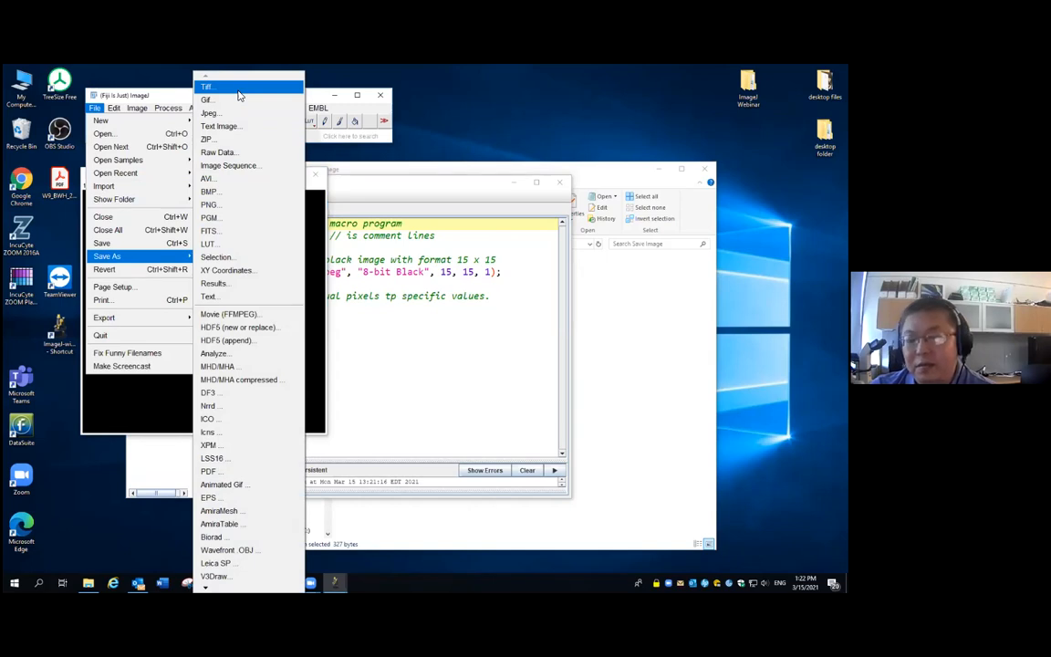
left_click(239, 95)
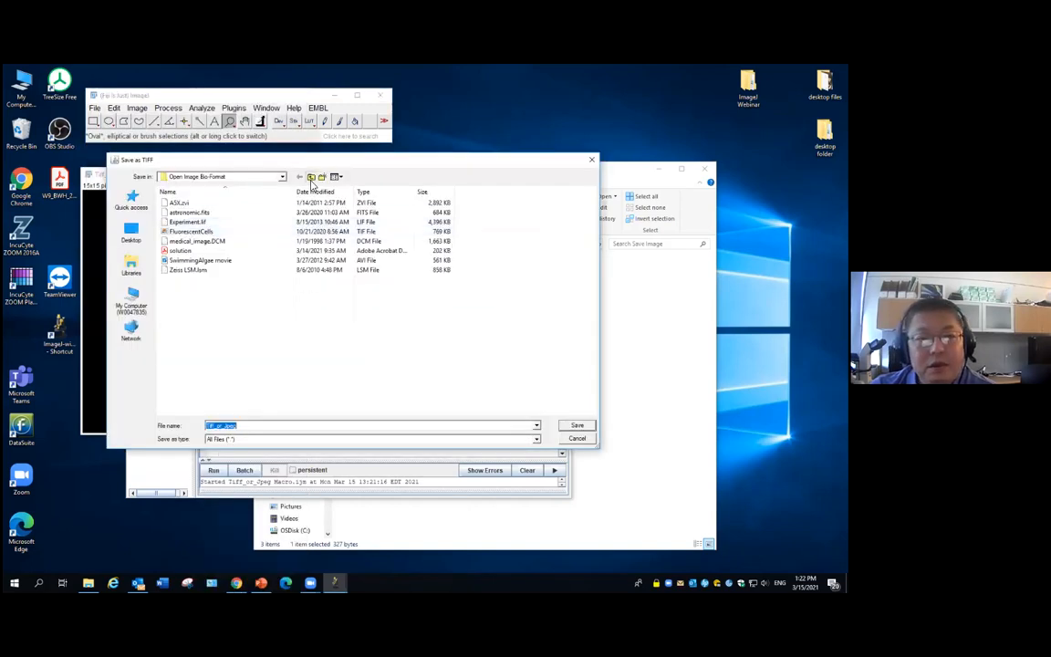
left_click(310, 177)
double_click(187, 228)
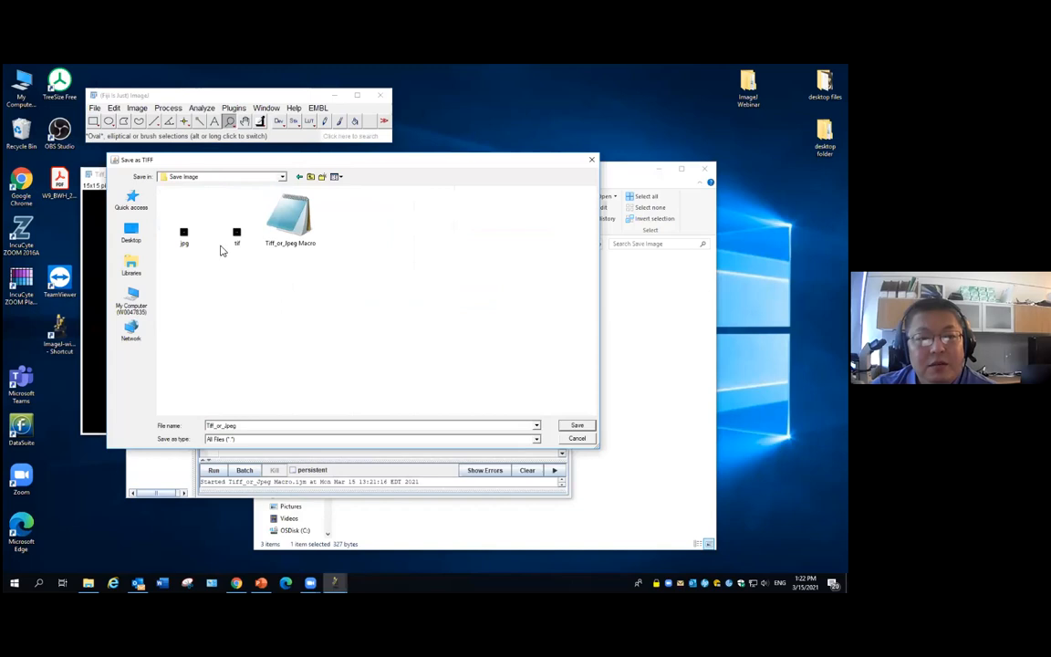
left_click(238, 236)
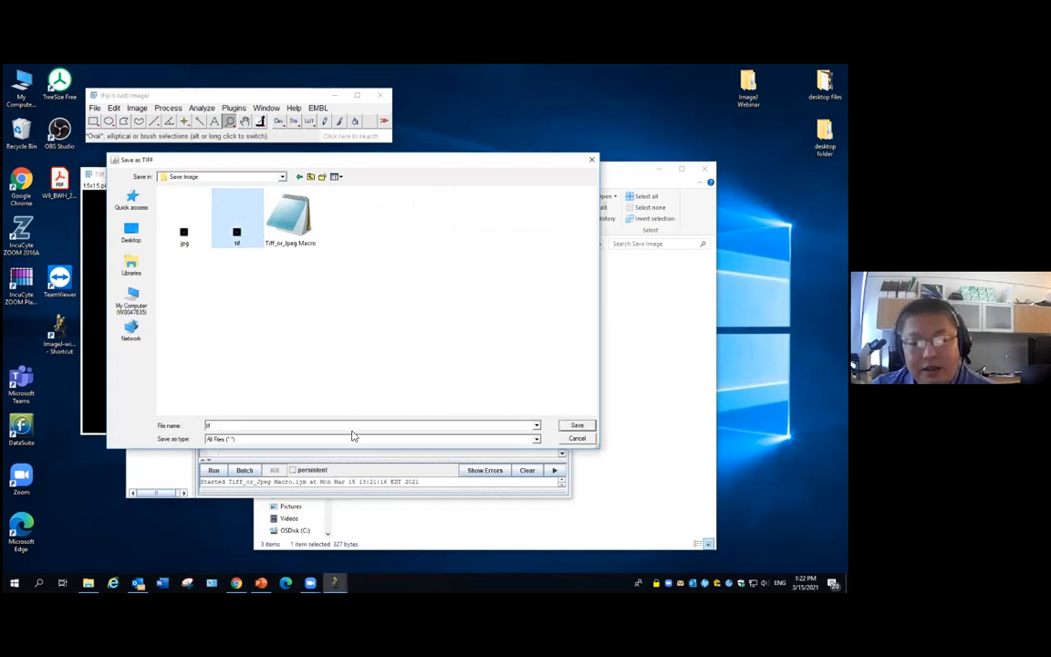
left_click(577, 428)
left_click(457, 328)
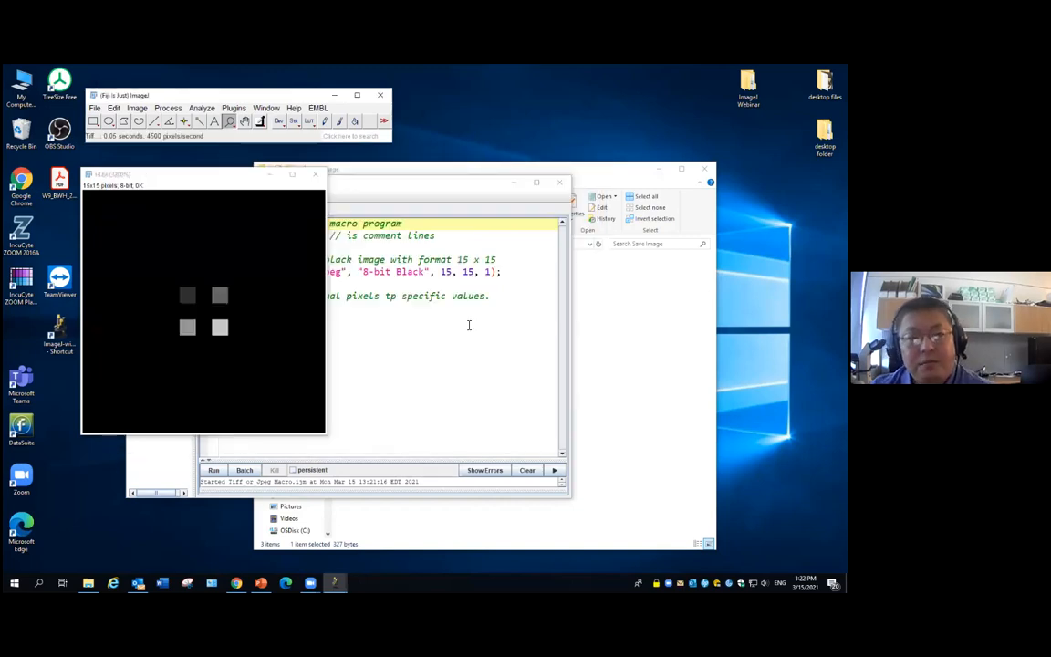
left_click(315, 173)
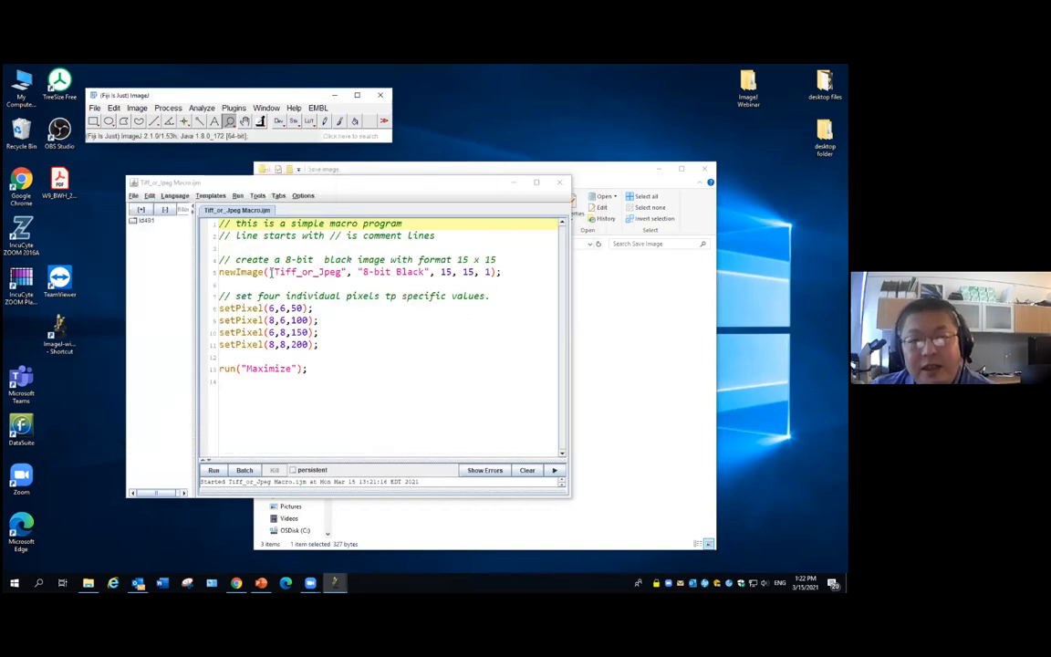
Rerun the macro and save its image as JPEG over the jpg file in Save Image, closing the image and macro editor
left_click(214, 470)
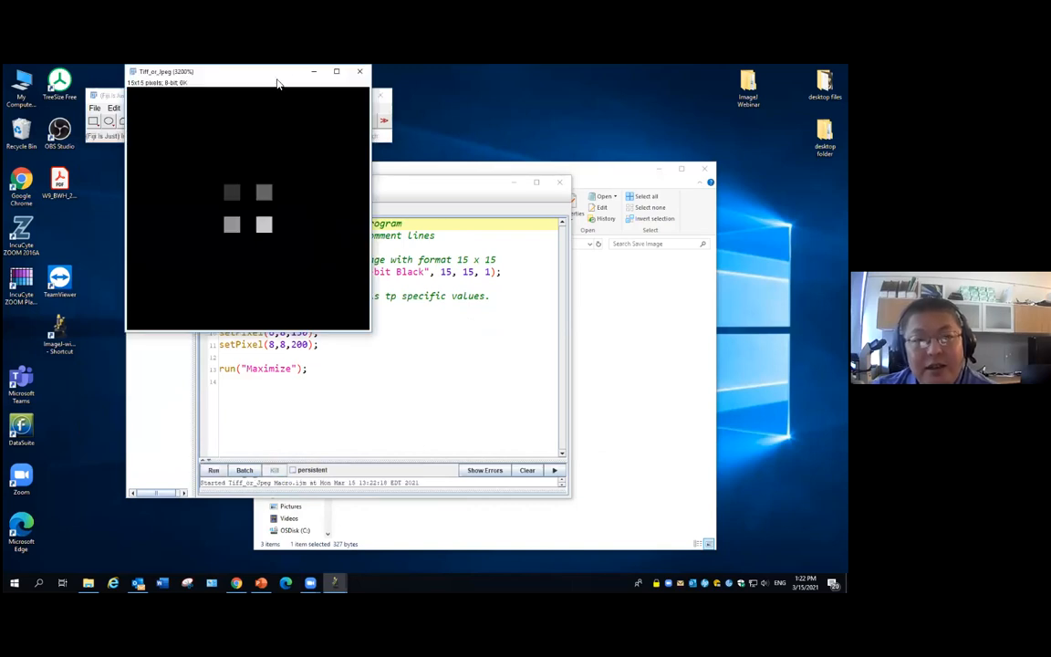
left_click_drag(272, 82, 243, 192)
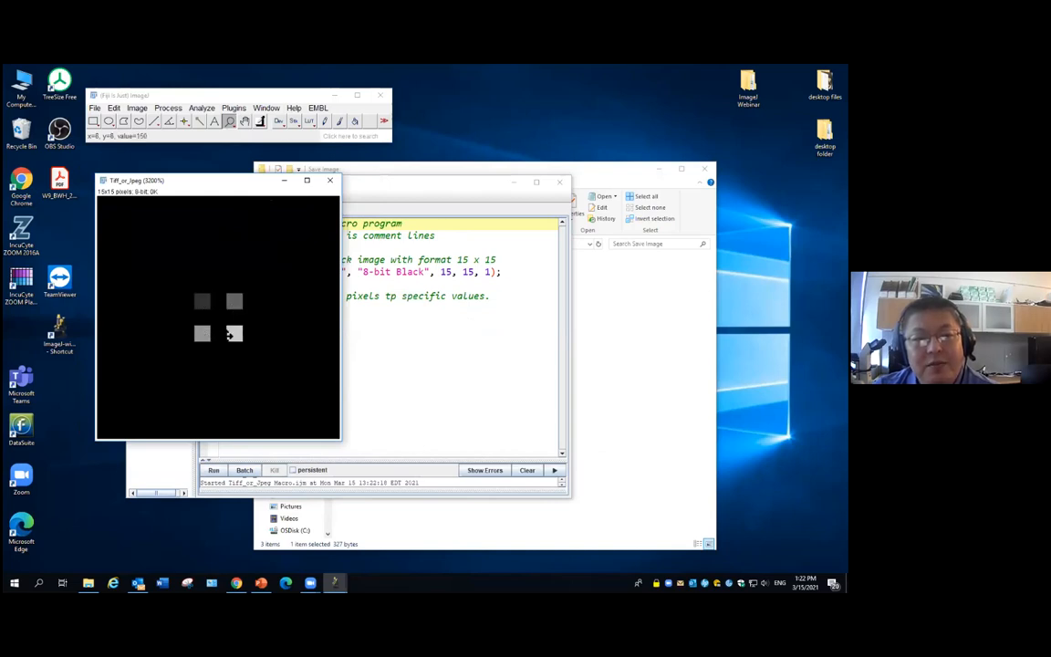
left_click(95, 108)
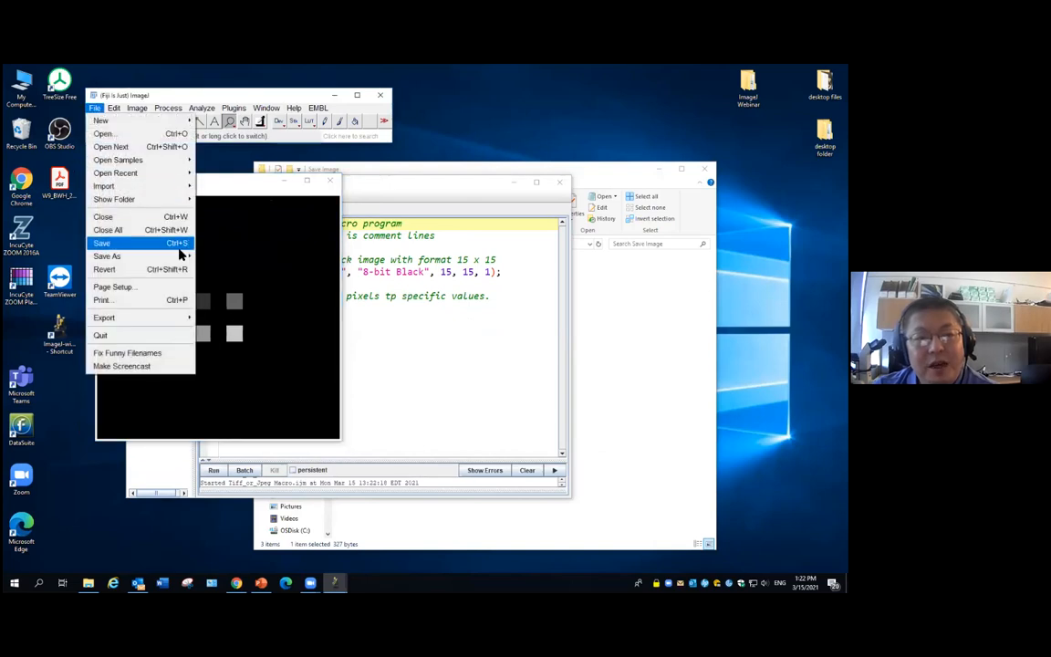
mouse_move(187, 255)
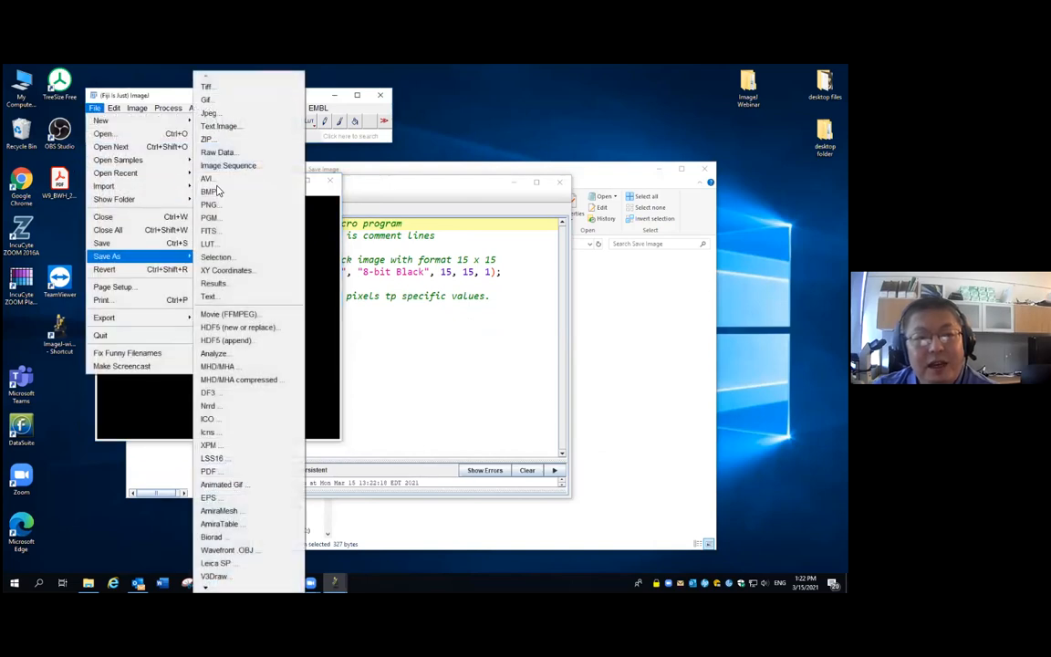
left_click(212, 114)
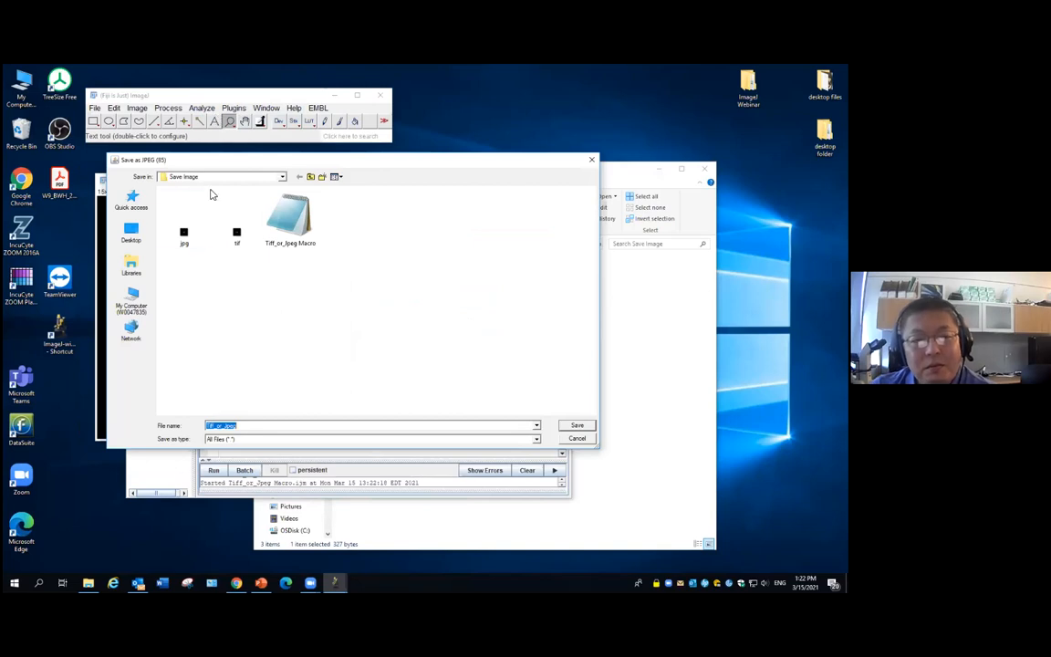
left_click(182, 233)
left_click(577, 425)
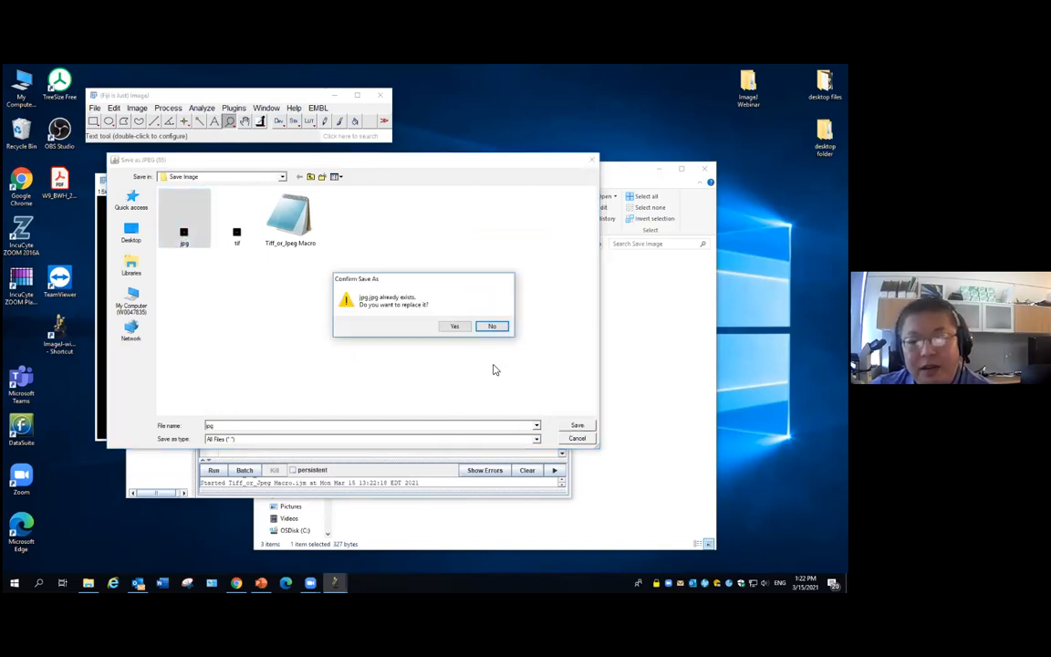
left_click(454, 326)
left_click(329, 180)
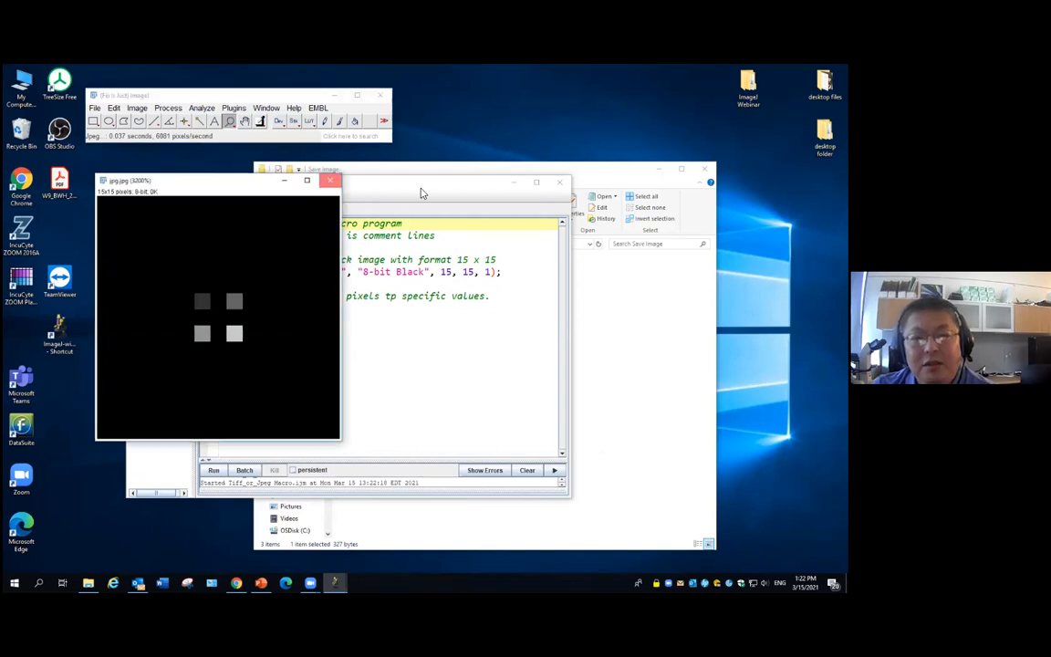
left_click(562, 185)
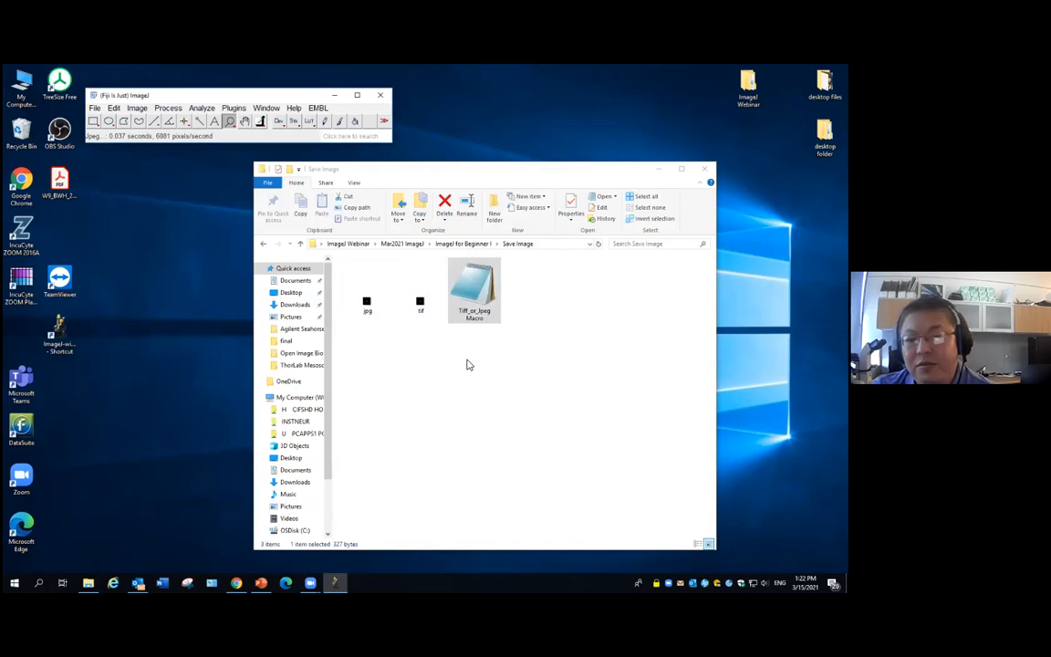
Open tif from the Save Image folder, enlarge it to 3200%, and activate the Scrolling tool
double_click(419, 304)
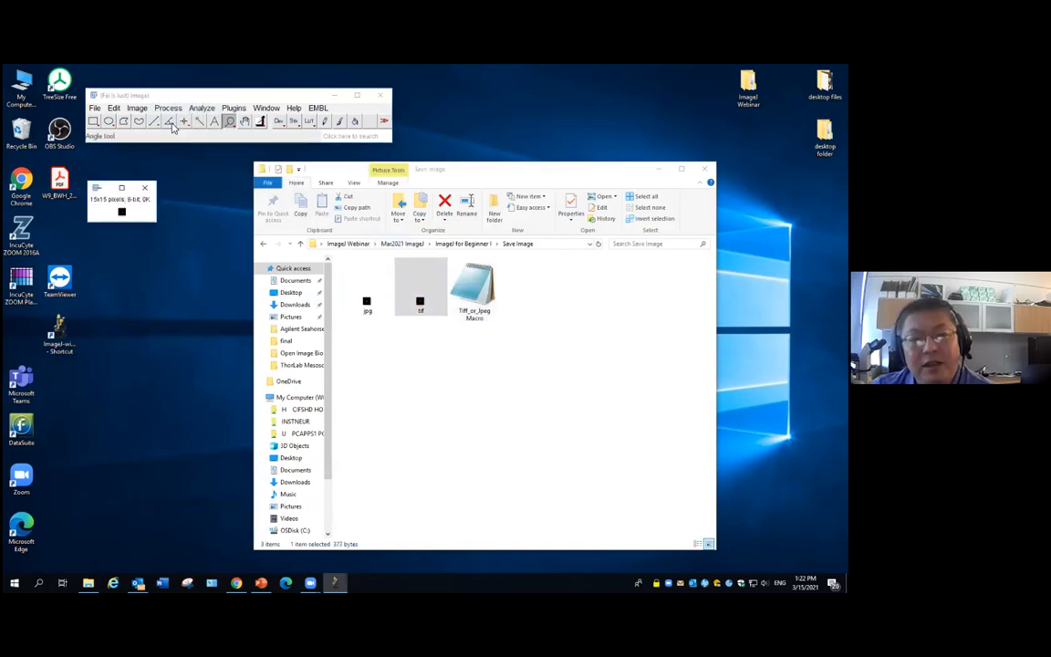
left_click(214, 121)
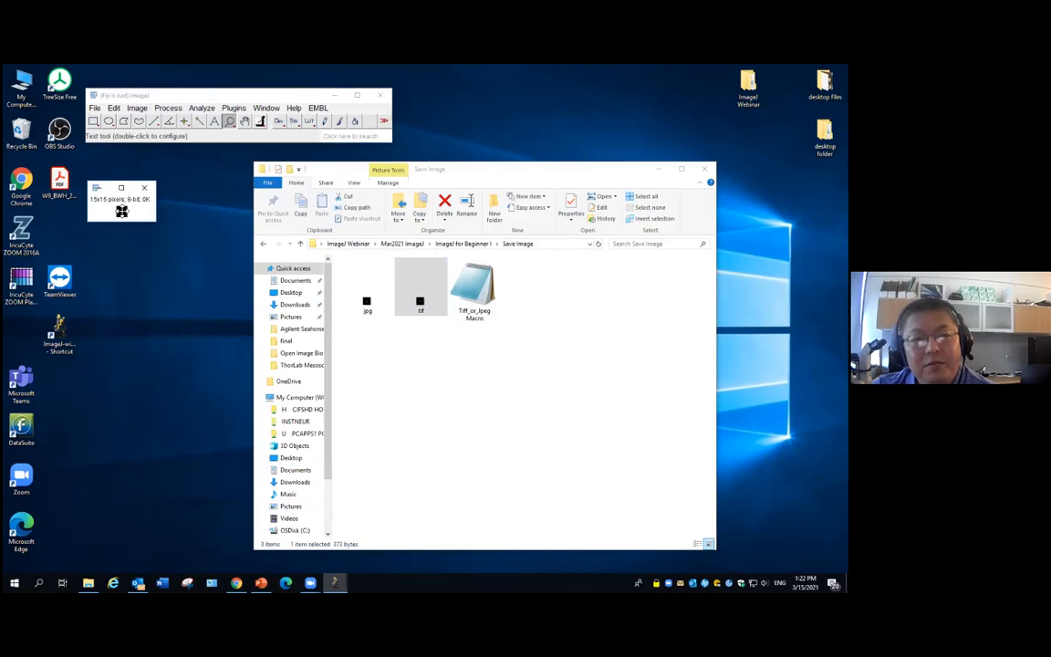
left_click(122, 211)
left_click(148, 239)
left_click(151, 245)
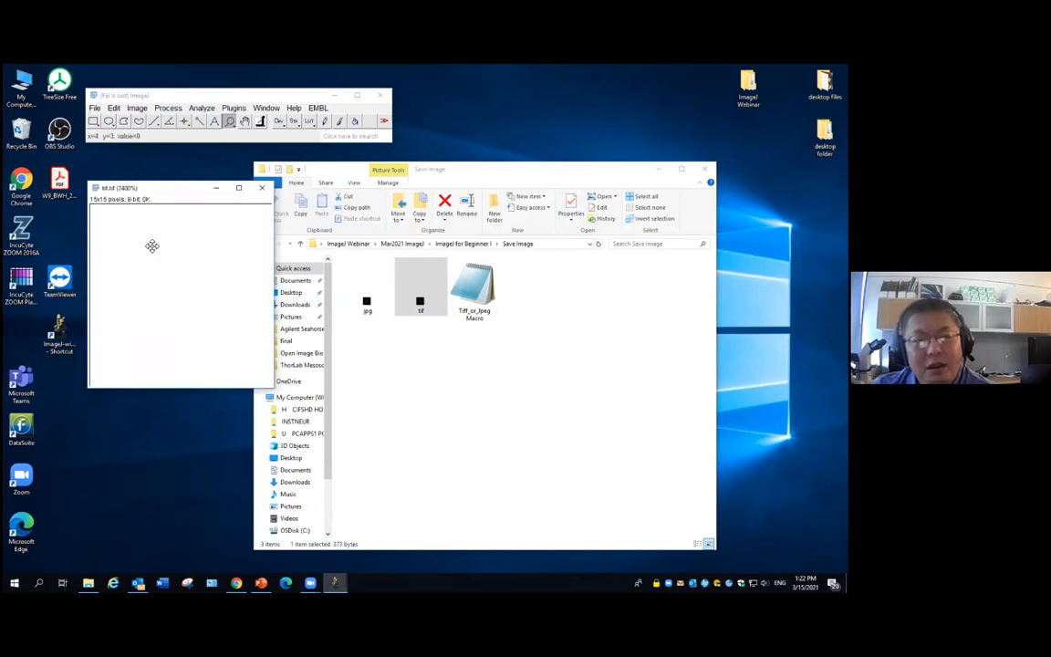
left_click(152, 246)
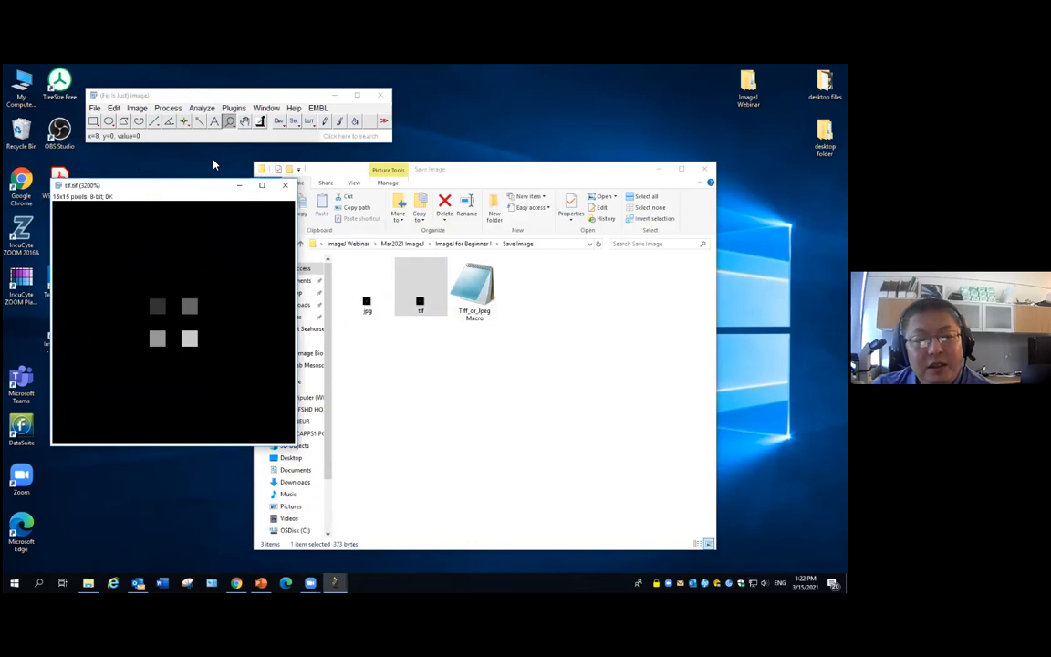
left_click(245, 122)
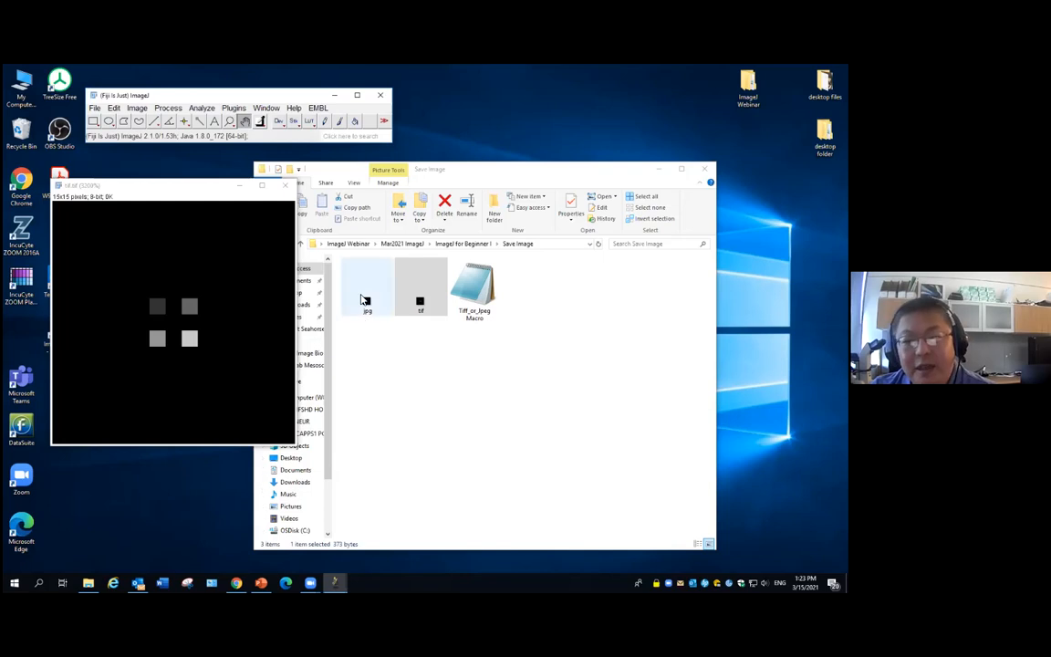
Open jpg from the Save Image folder, enlarge it to 3200%, and place it beside the tif image
left_click_drag(369, 308, 281, 112)
left_click(229, 120)
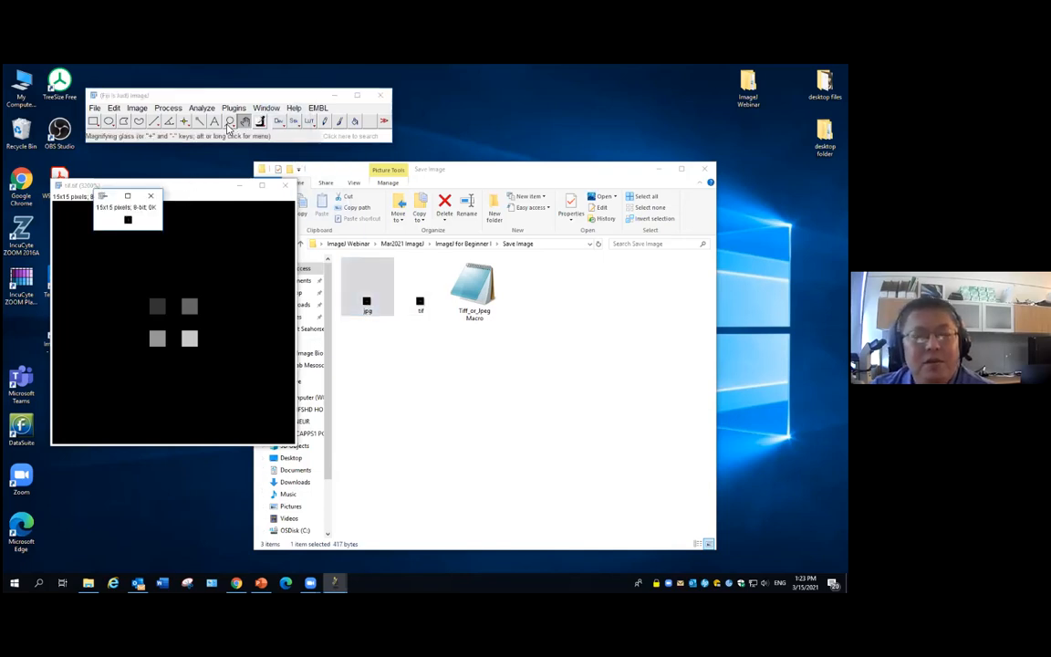
left_click(129, 221)
left_click(129, 221)
left_click(129, 221)
left_click(129, 224)
left_click(130, 228)
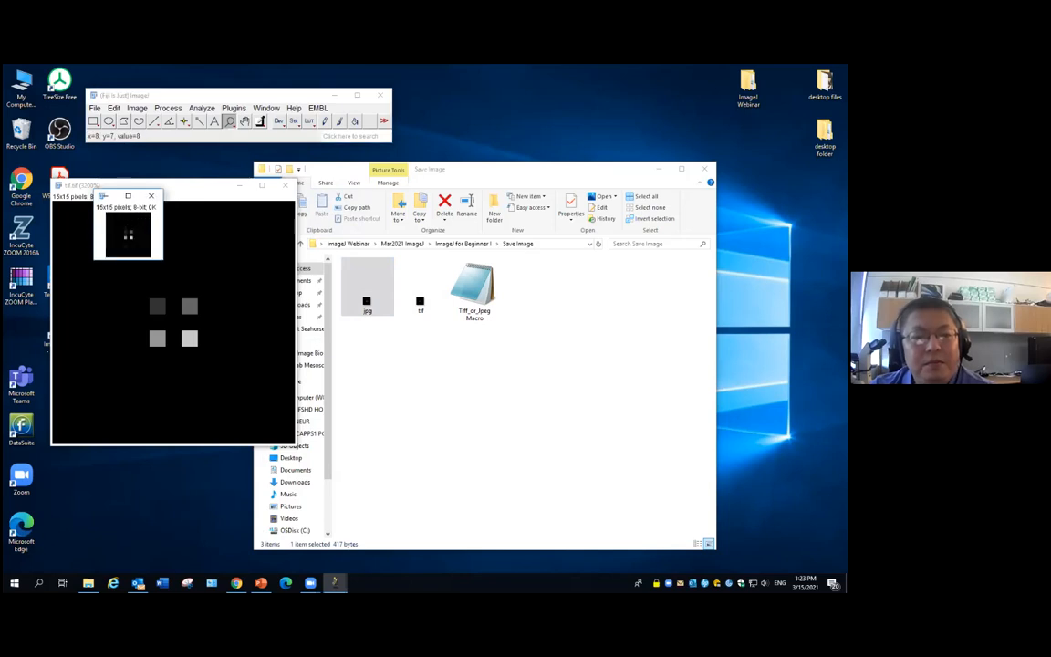
left_click(137, 237)
left_click(144, 246)
left_click(149, 250)
left_click(155, 258)
left_click(167, 270)
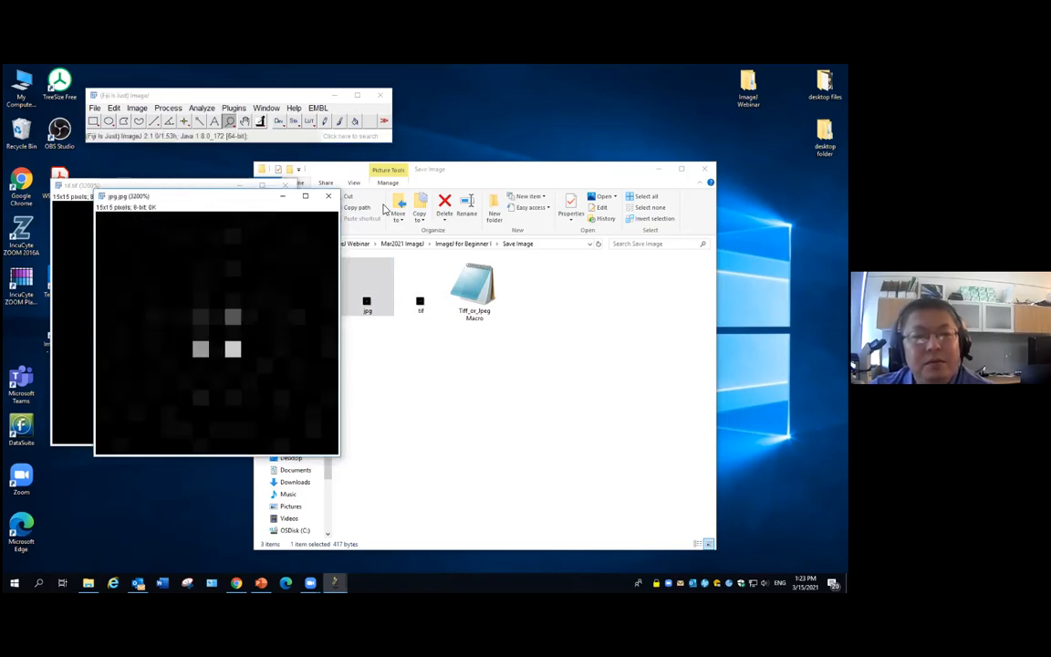
left_click_drag(213, 206, 441, 187)
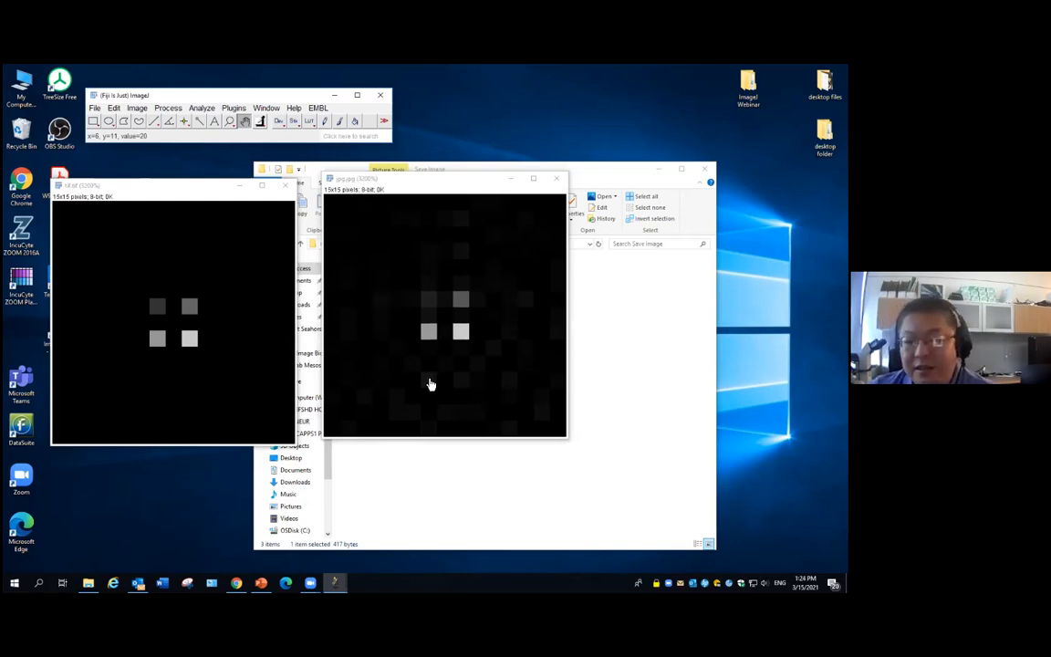
Apply automatic Brightness/Contrast adjustment repeatedly to jpg.jpg and to tif.tif to compare their background pixels
left_click(137, 107)
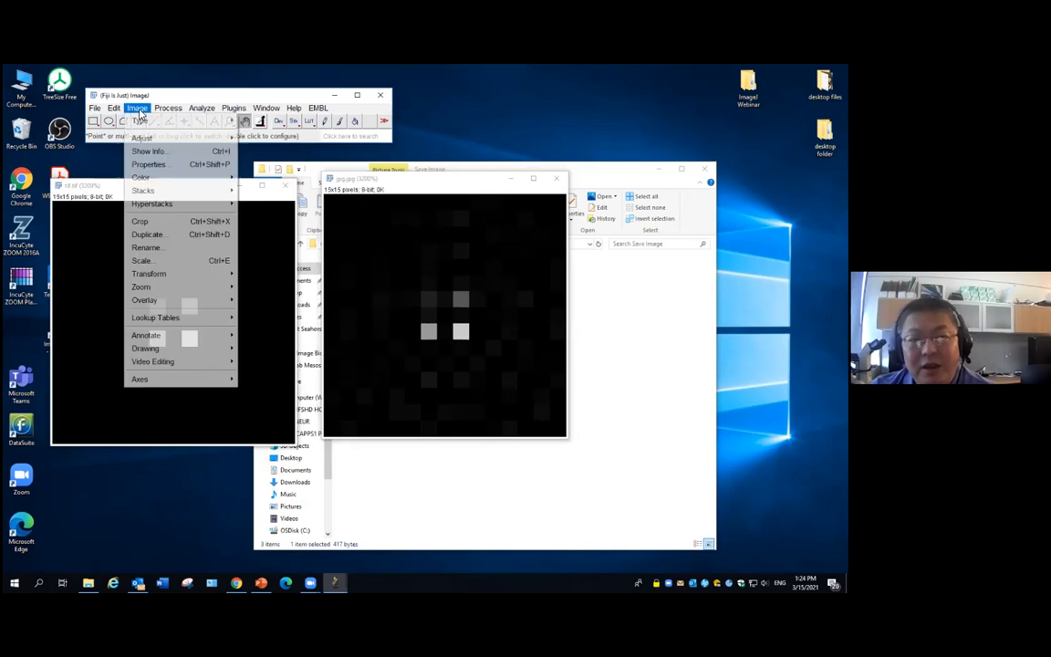
mouse_move(148, 135)
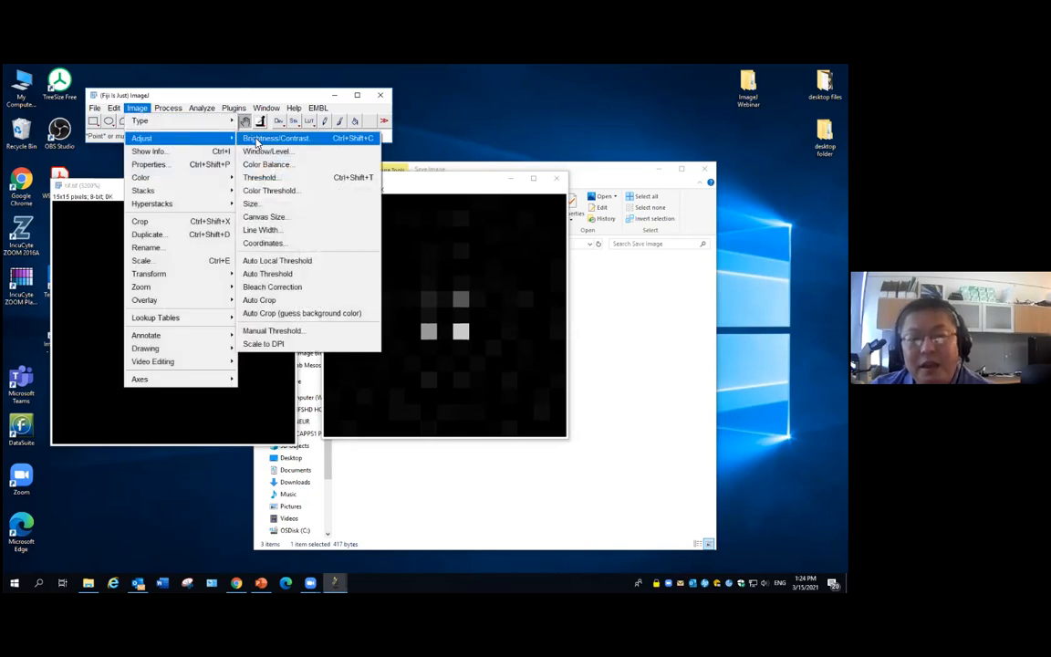
left_click(257, 143)
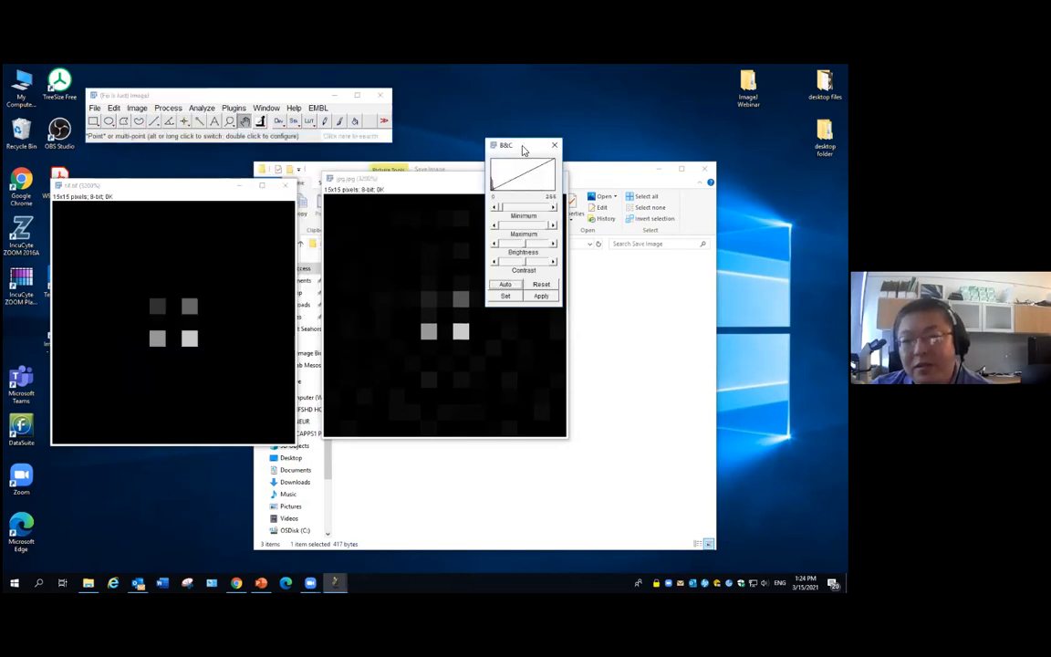
left_click_drag(511, 138, 593, 139)
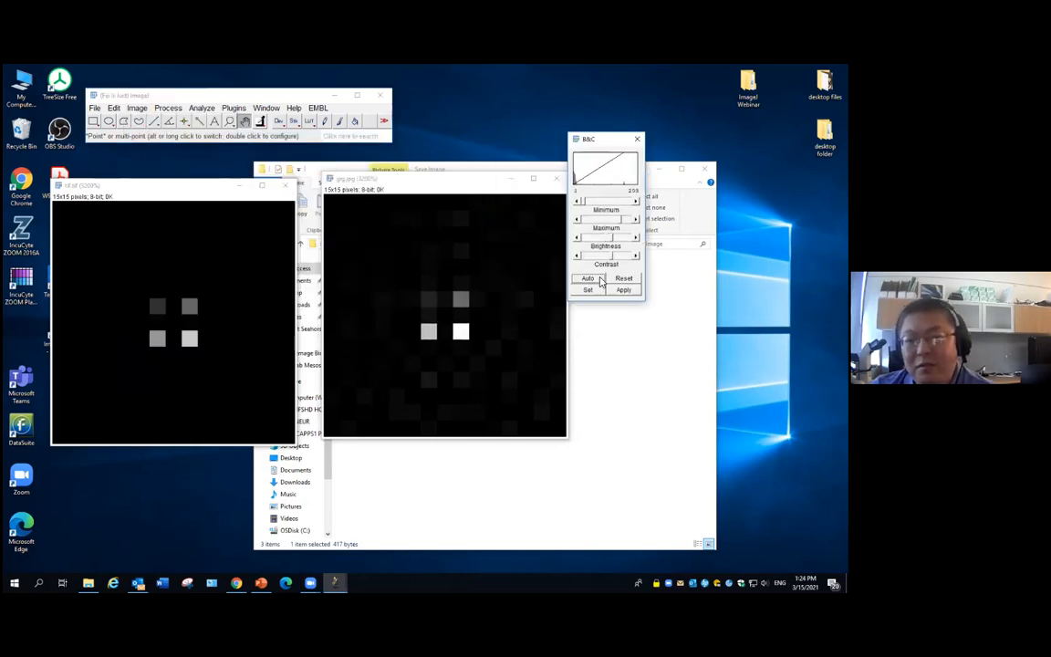
left_click(595, 279)
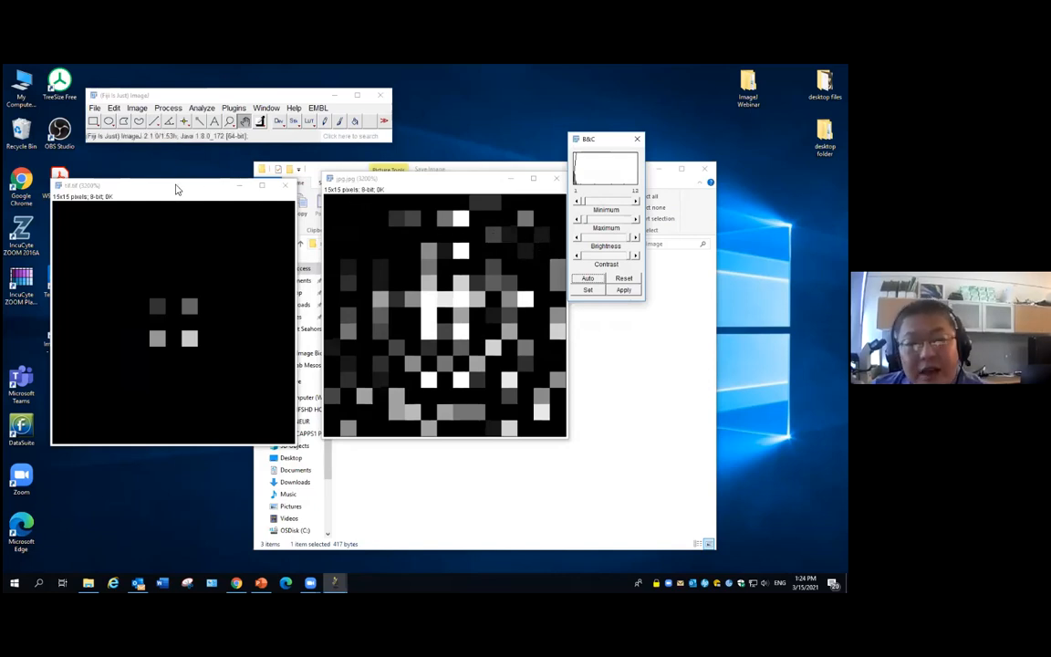
left_click(598, 281)
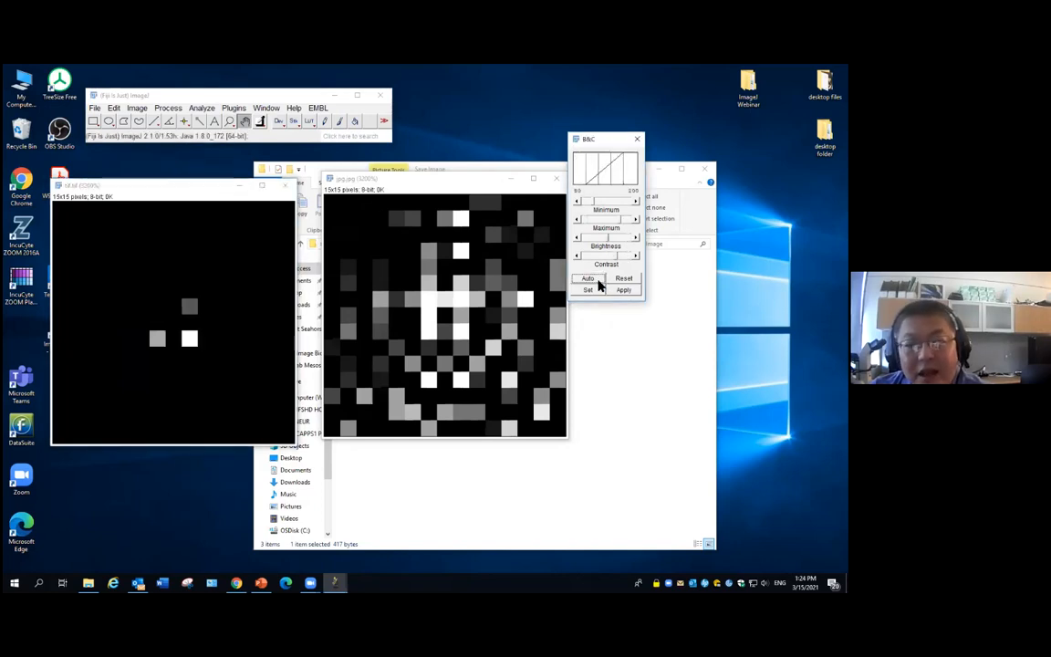
left_click(598, 281)
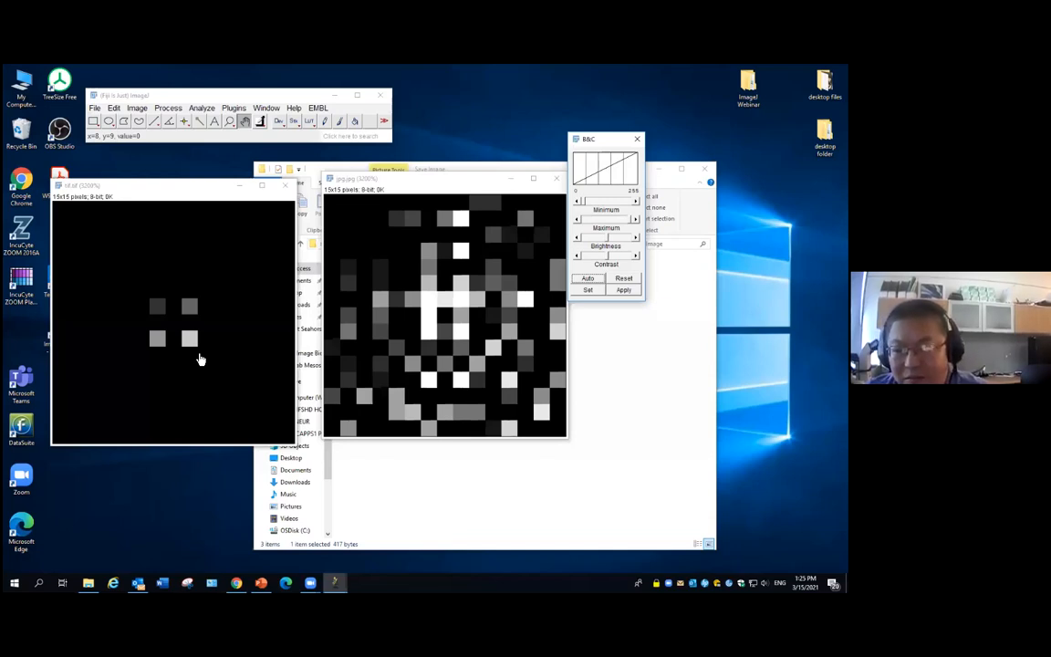
Close the jpg.jpg and tif.tif images
left_click(469, 181)
left_click(557, 180)
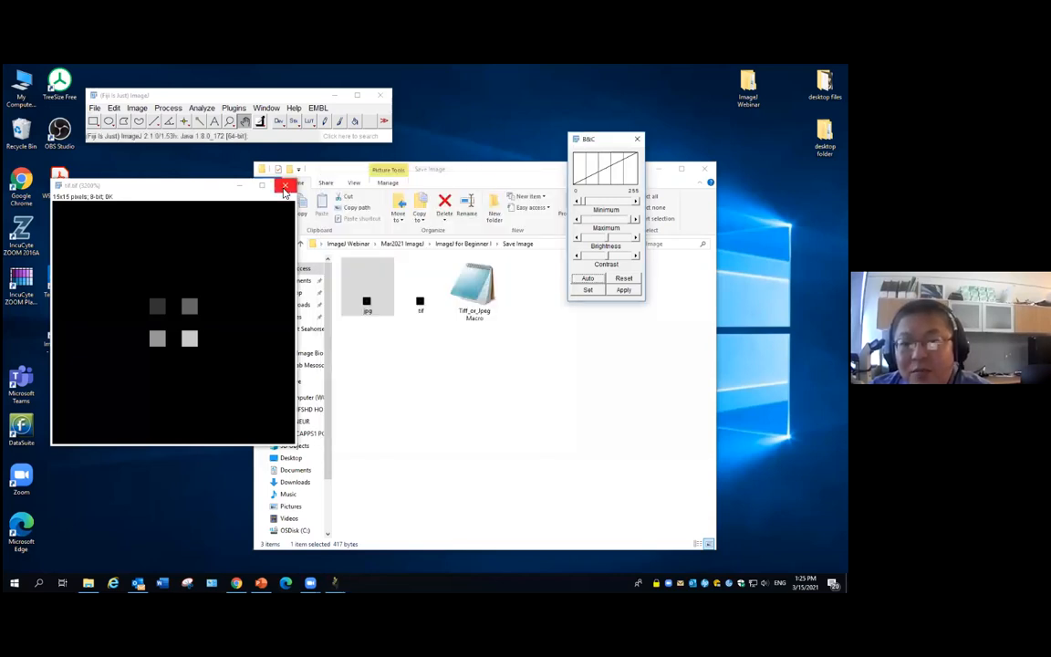
left_click(285, 186)
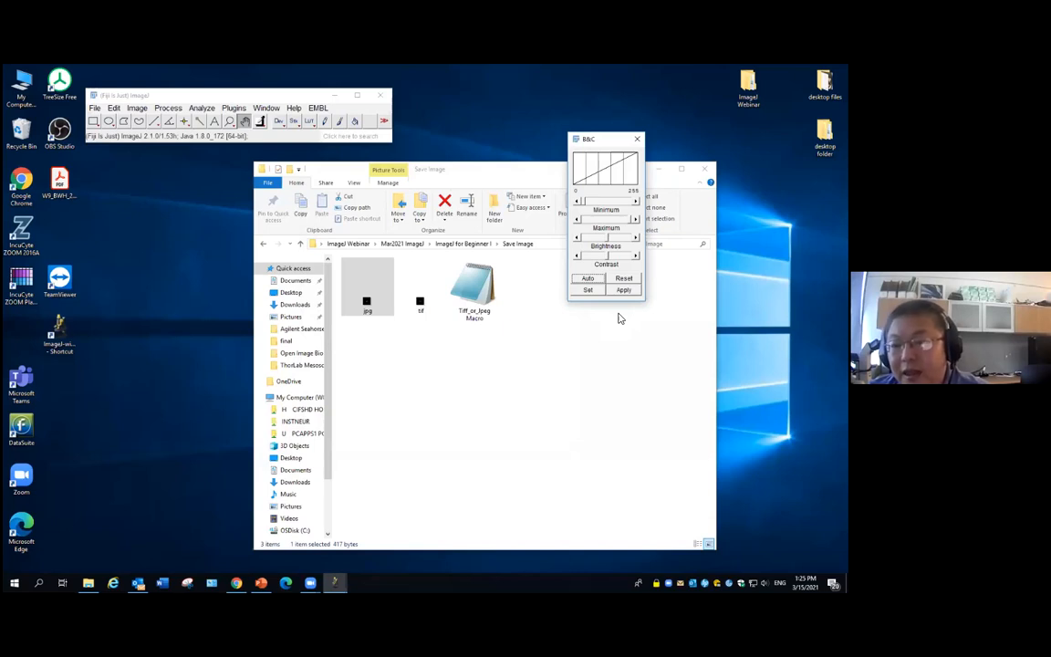
Switch to the ImageJ for Beginner I presentation in PowerPoint and start the slide show from slide 4
left_click(261, 583)
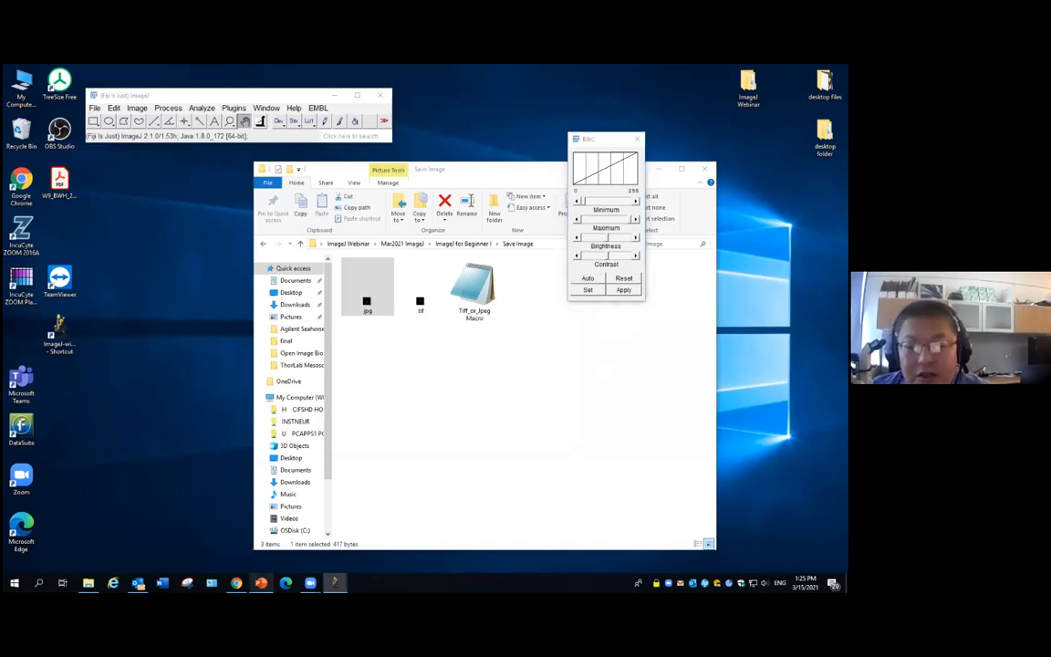
left_click(665, 548)
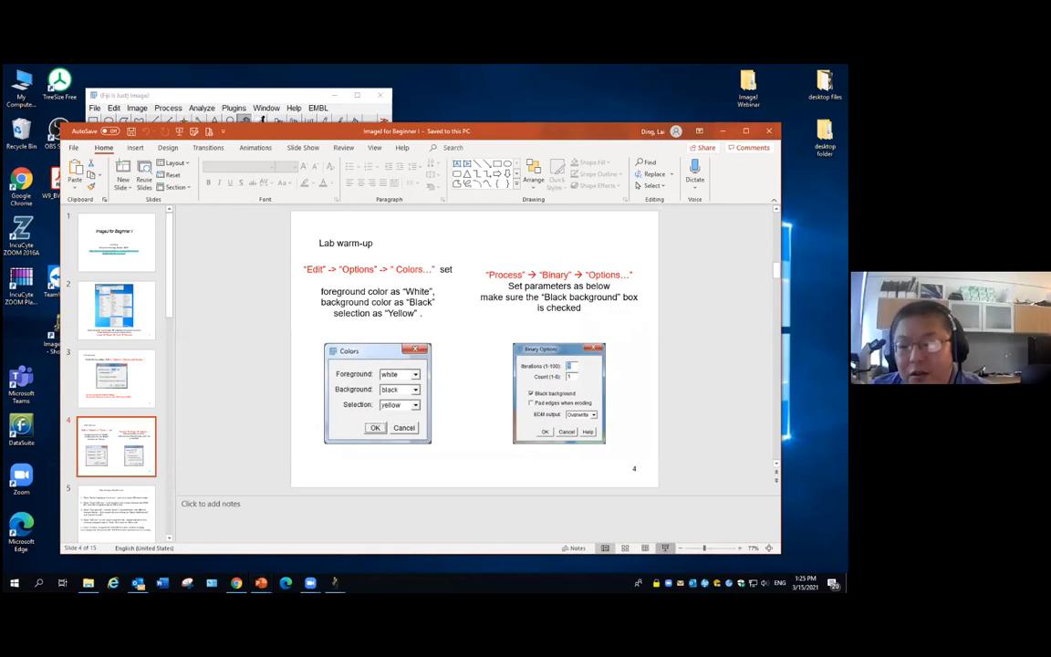
Advance the slide show to slide 8 on saving images as TIFF instead of JPG, then end it and minimize the presentation
left_click(542, 366)
left_click(542, 366)
left_click(542, 366)
left_click(525, 357)
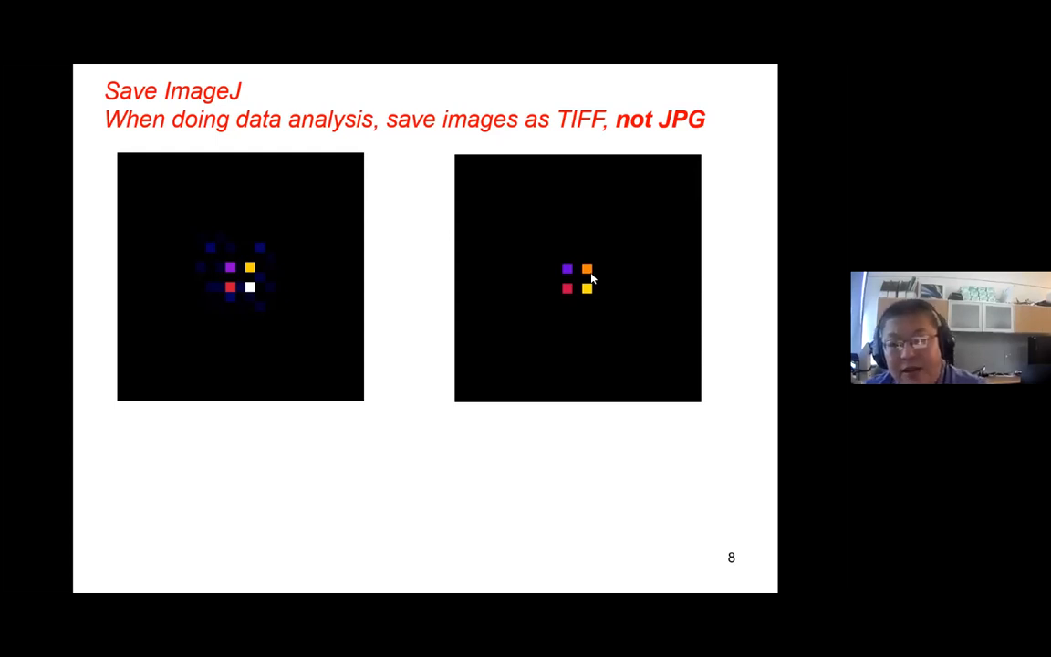
key("Escape")
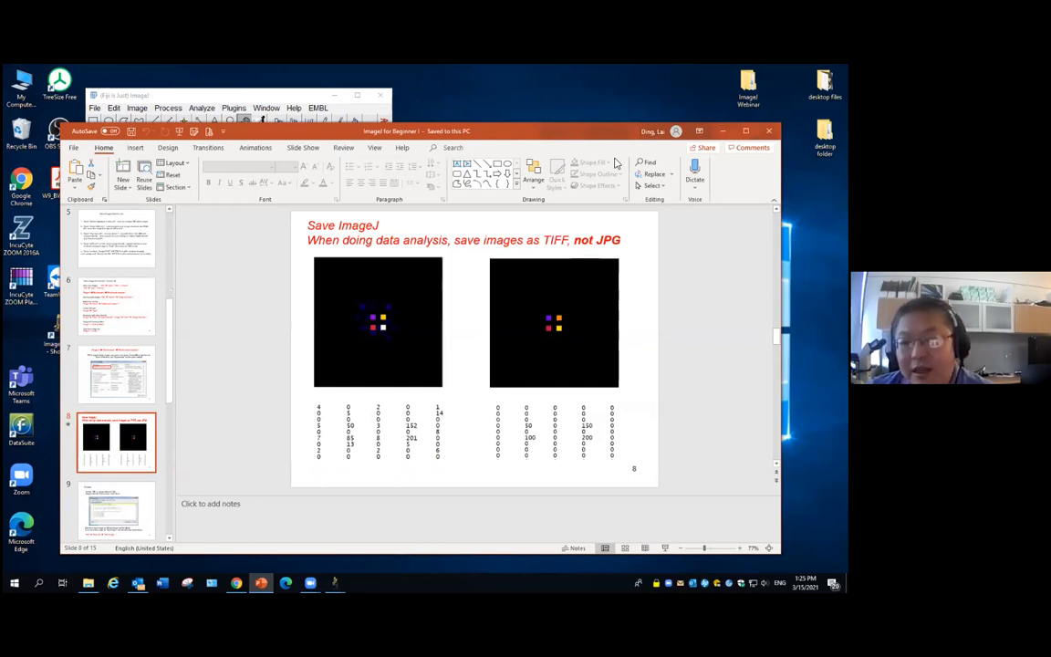
left_click_drag(574, 139, 533, 137)
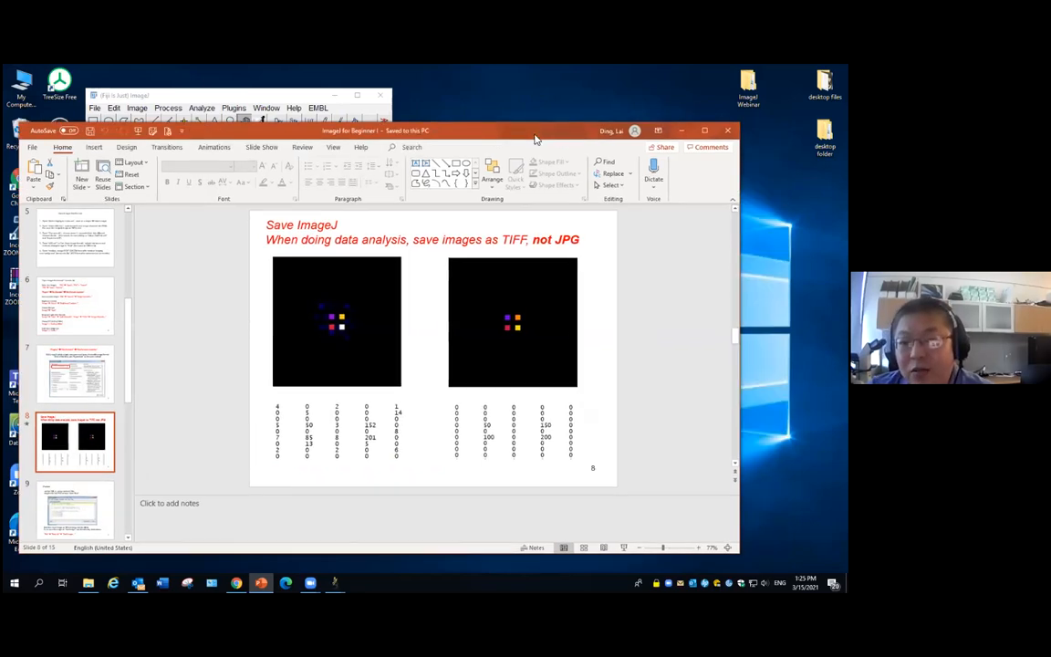
left_click(682, 131)
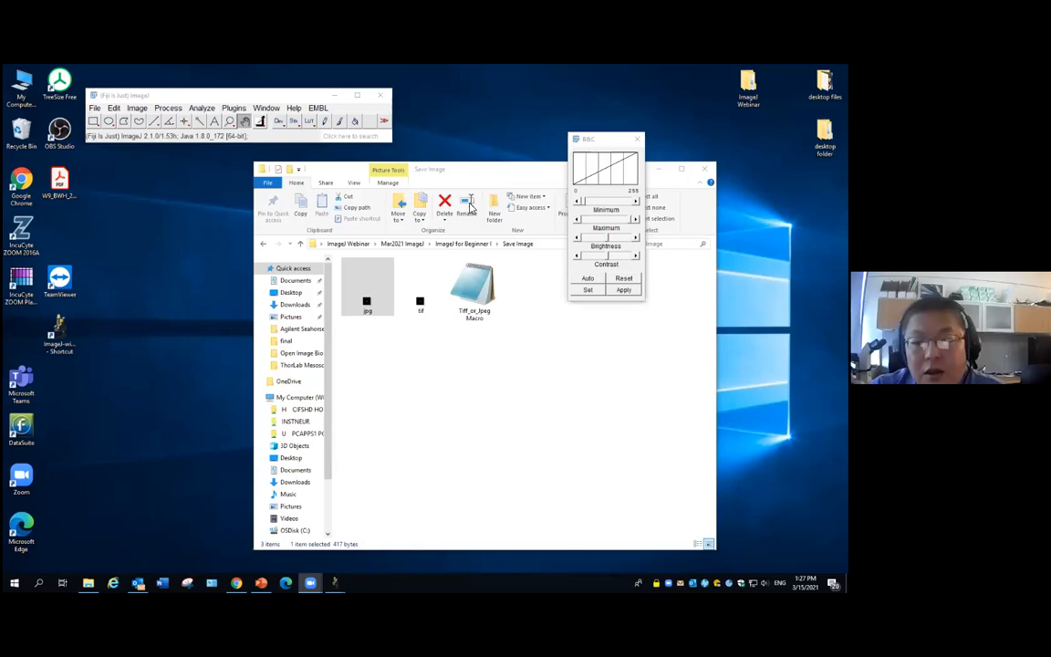
Open tif from the Save Image folder in ImageJ, enlarge it to inspect its pixels, and close it
left_click(426, 169)
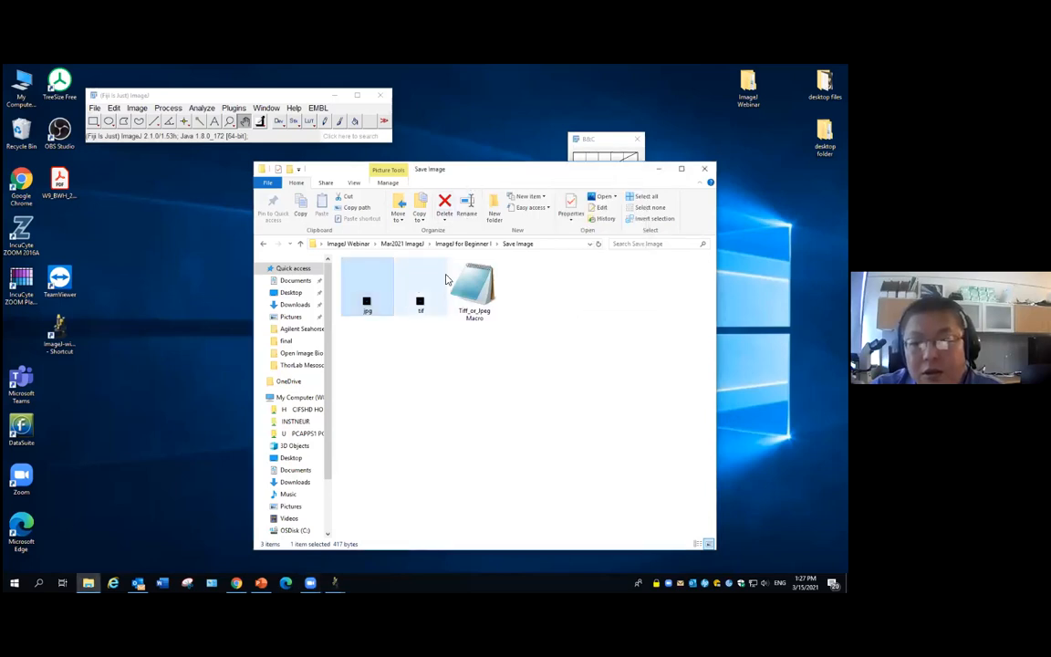
left_click(422, 359)
left_click_drag(420, 306, 218, 135)
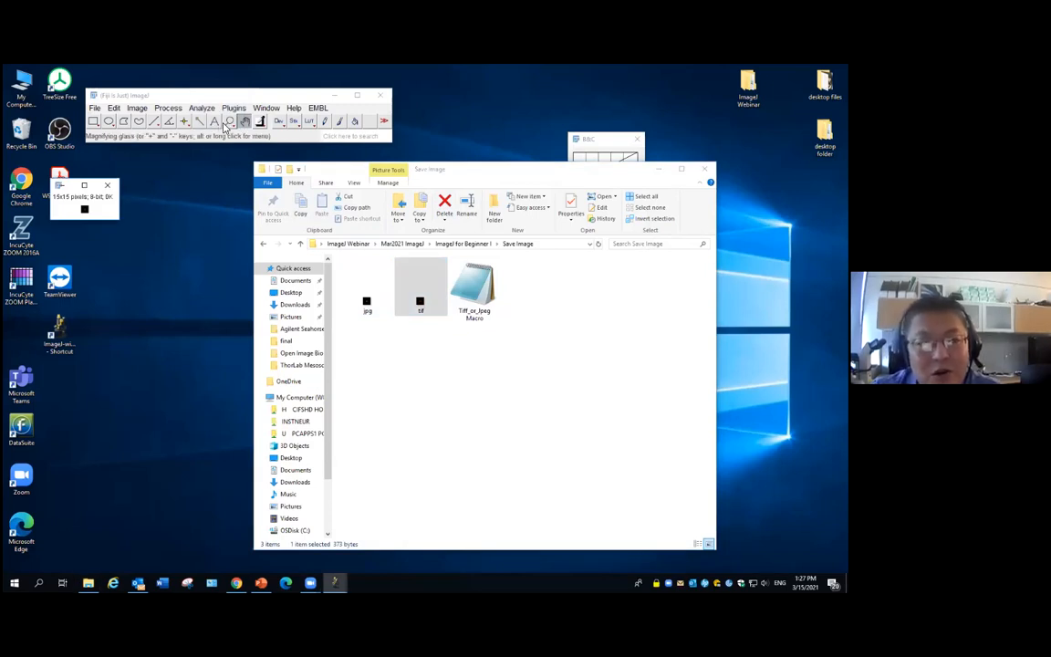
left_click(229, 121)
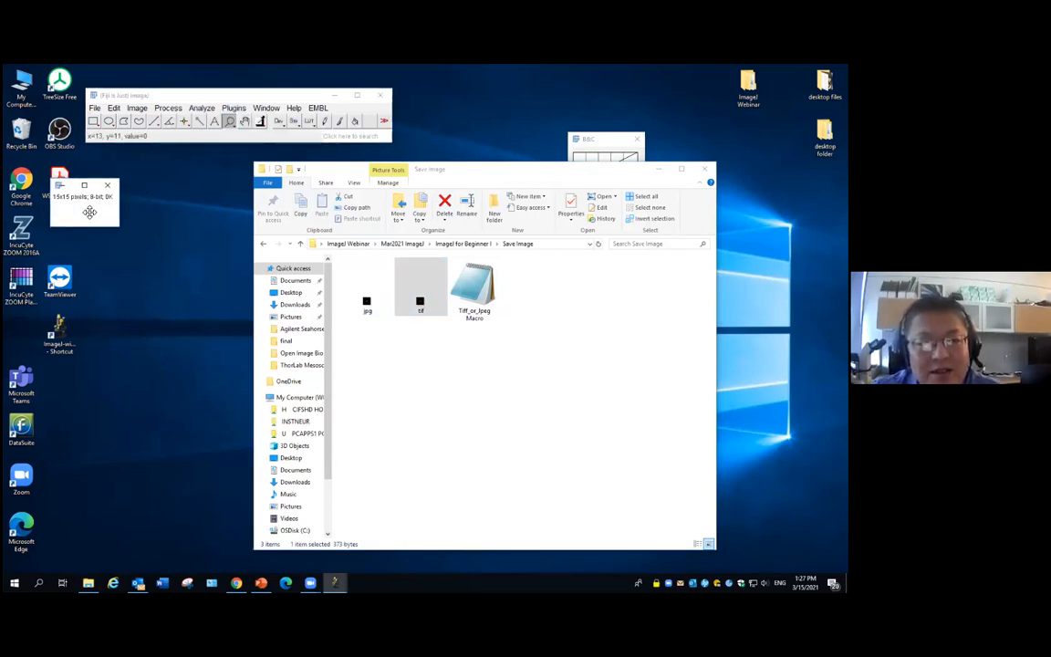
left_click(91, 215)
left_click(100, 223)
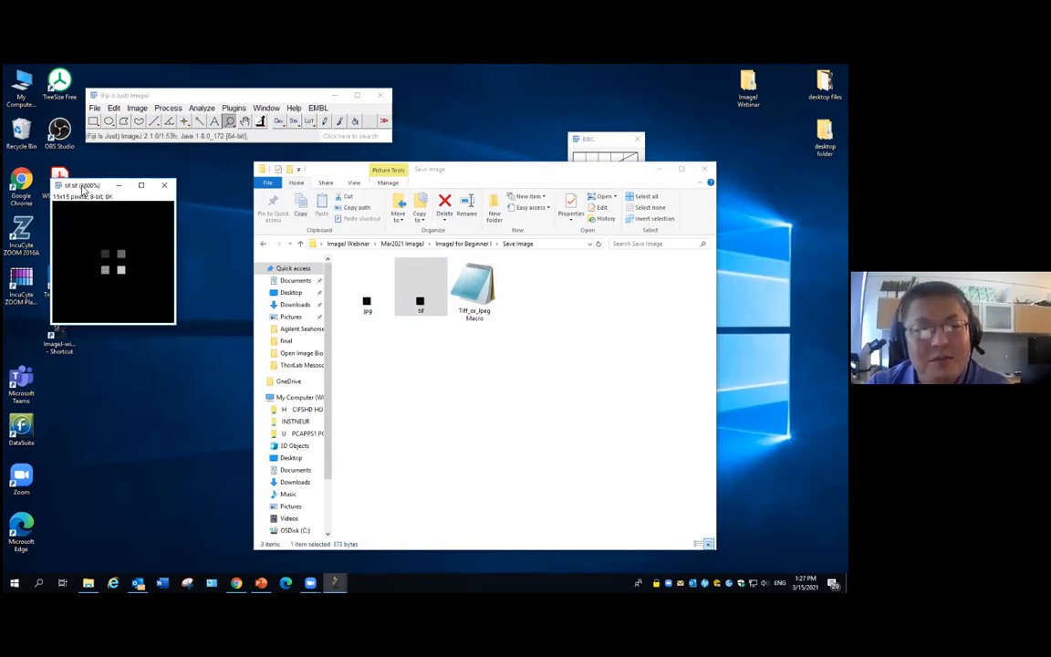
left_click_drag(102, 186, 148, 180)
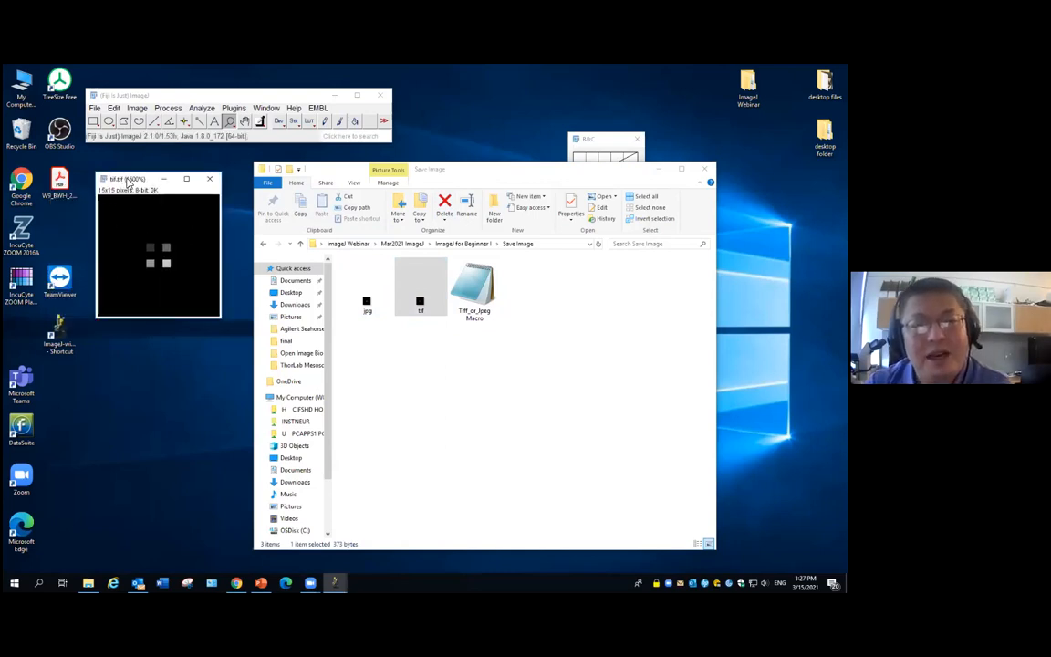
left_click(207, 181)
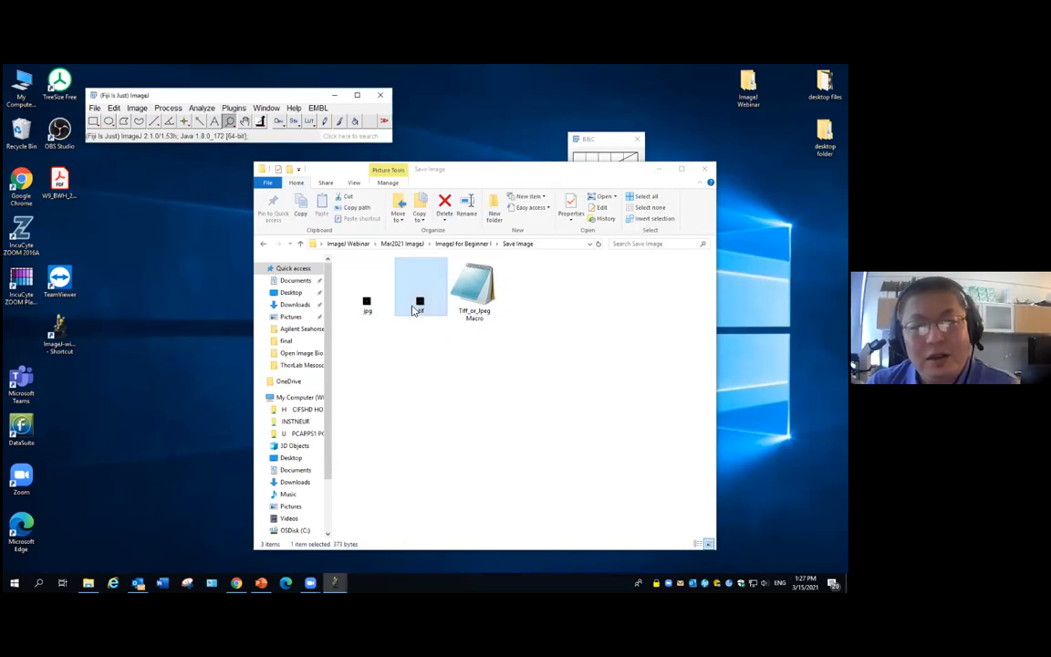
Load the ZVI file from the Open Image Bio-Format folder to view the Bio-Formats Import Options, and cancel the import
left_click(470, 244)
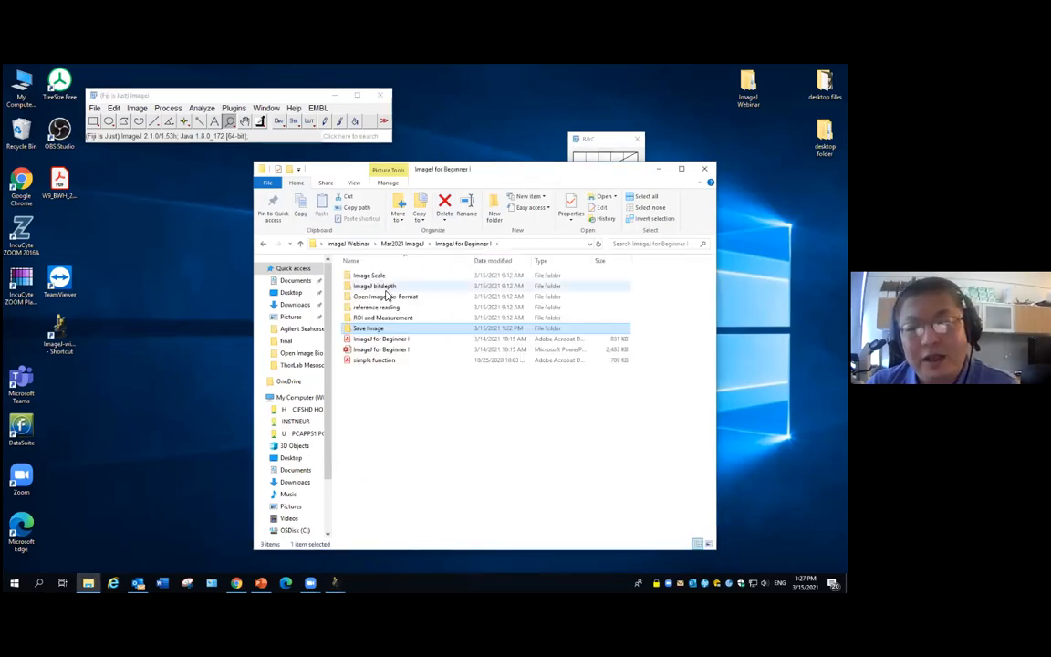
double_click(374, 297)
left_click_drag(365, 276, 228, 114)
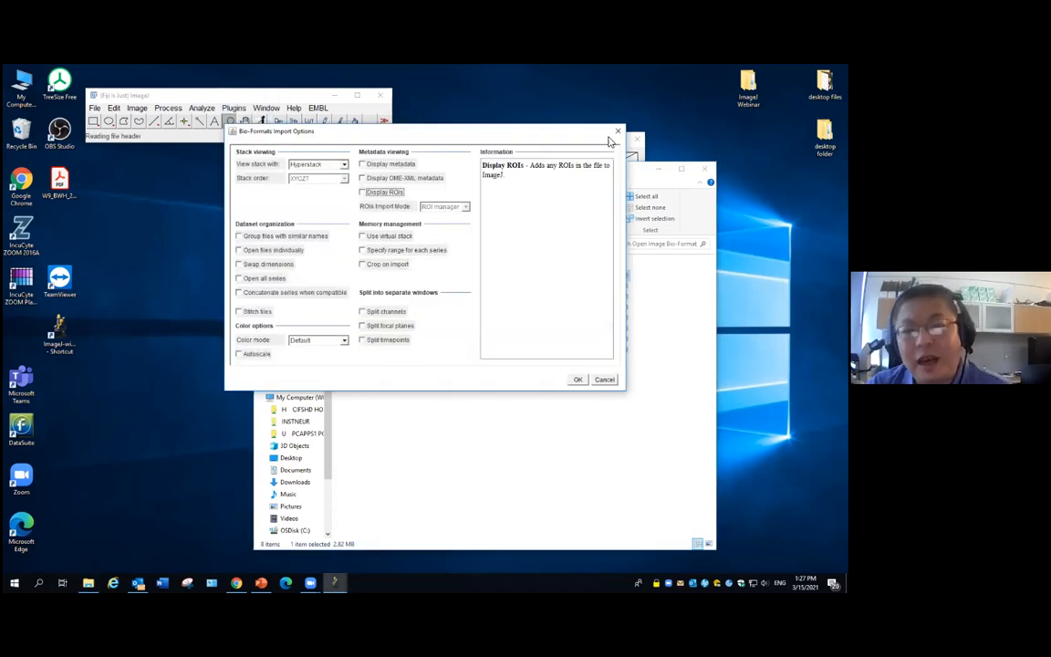
left_click(618, 131)
Look up where the Bio-Formats Importer and the general file opening commands are found, without running either
left_click(234, 107)
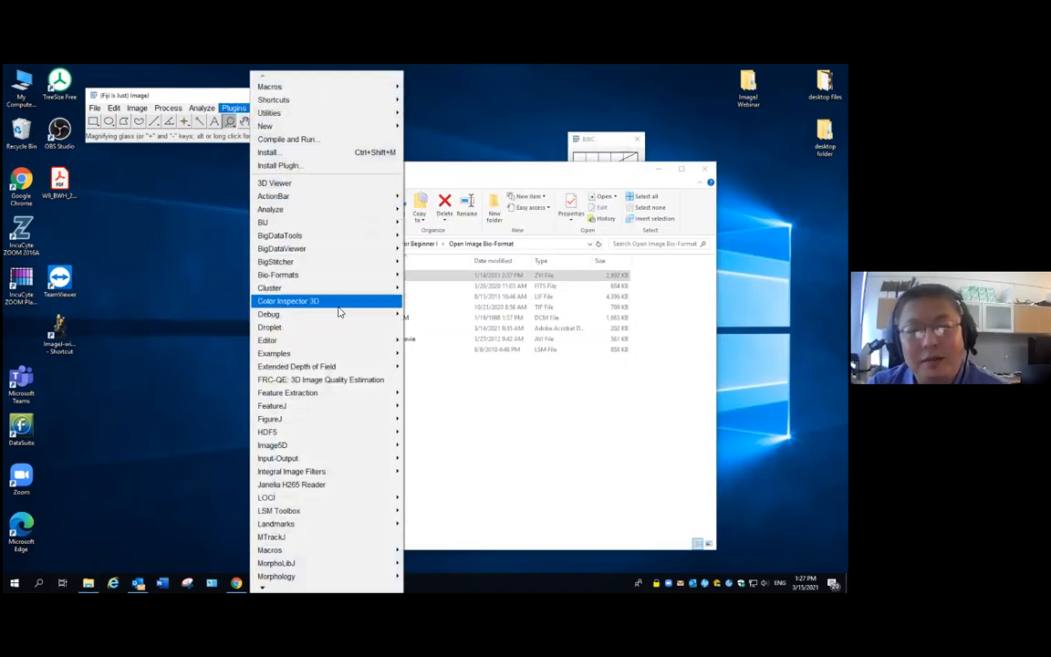
mouse_move(367, 278)
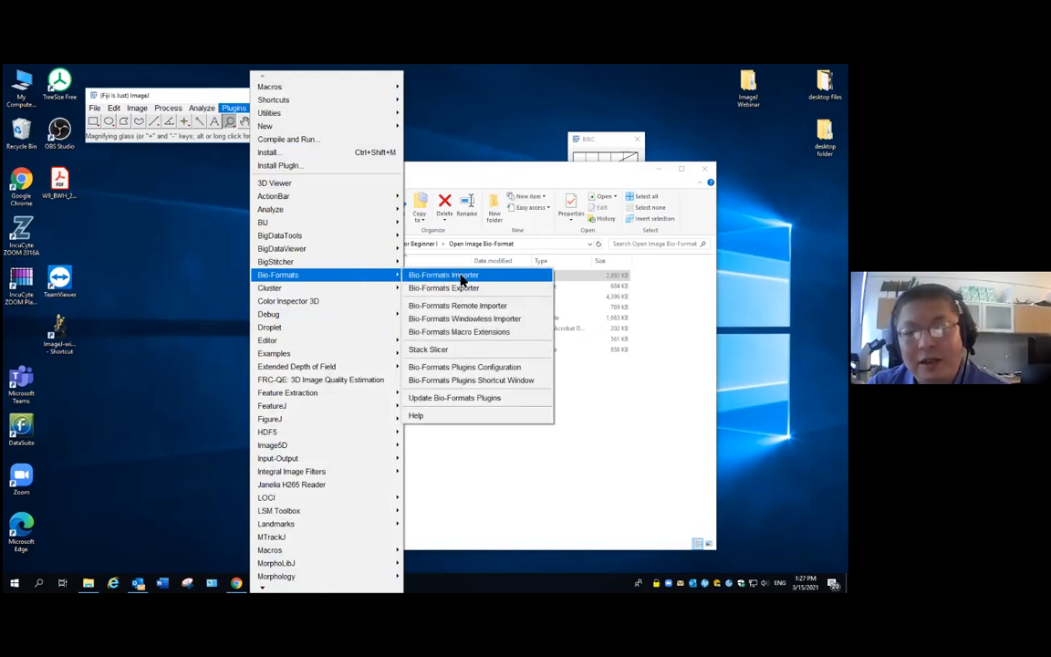
mouse_move(92, 107)
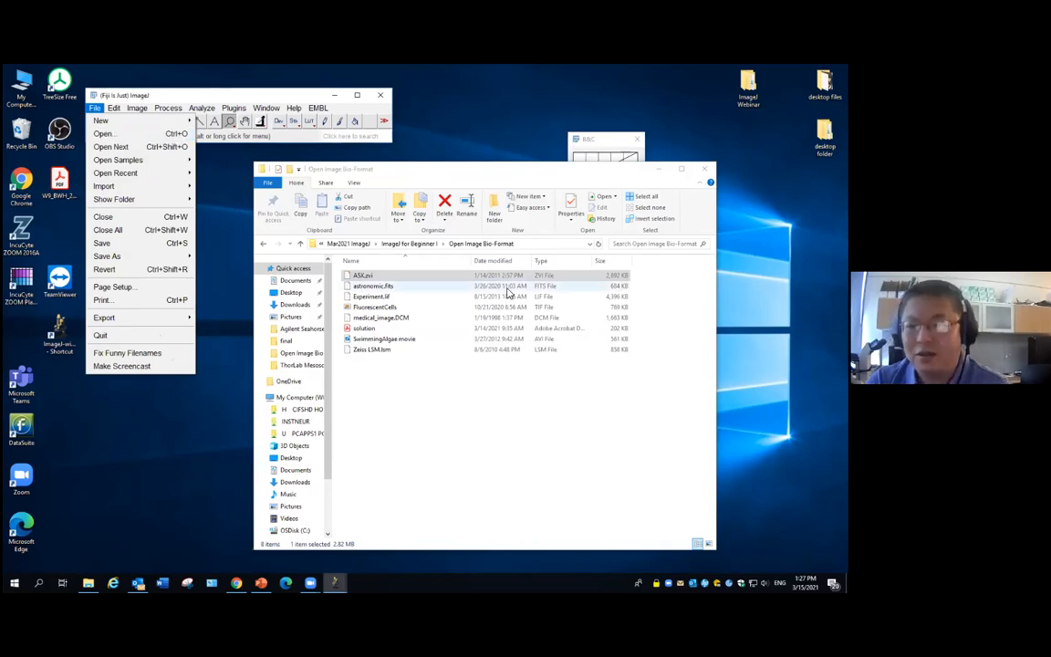
left_click(539, 473)
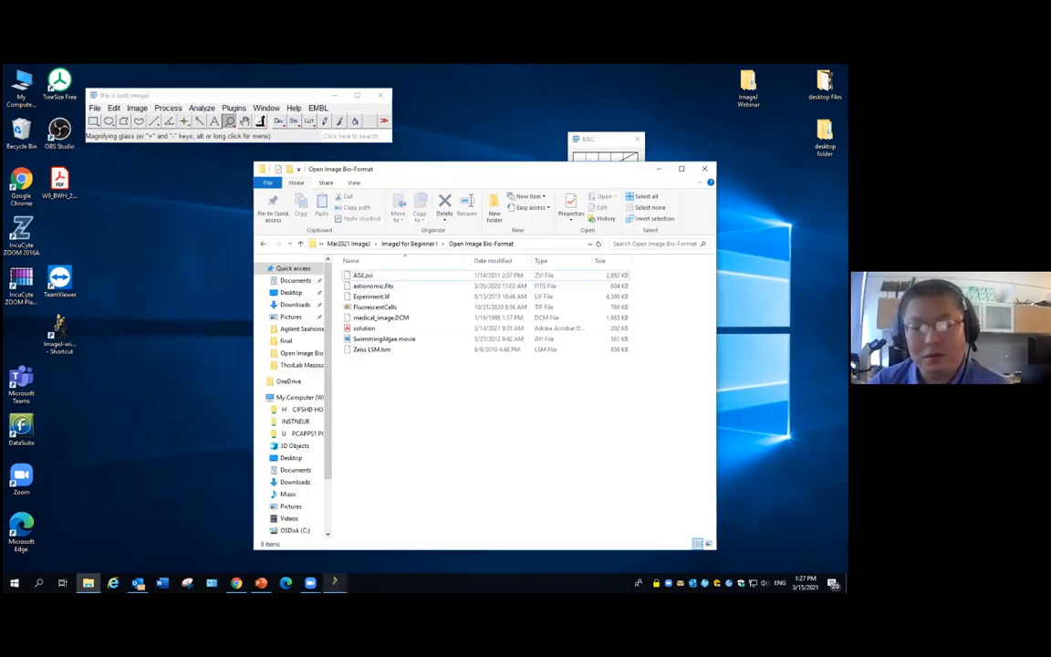
mouse_move(310, 582)
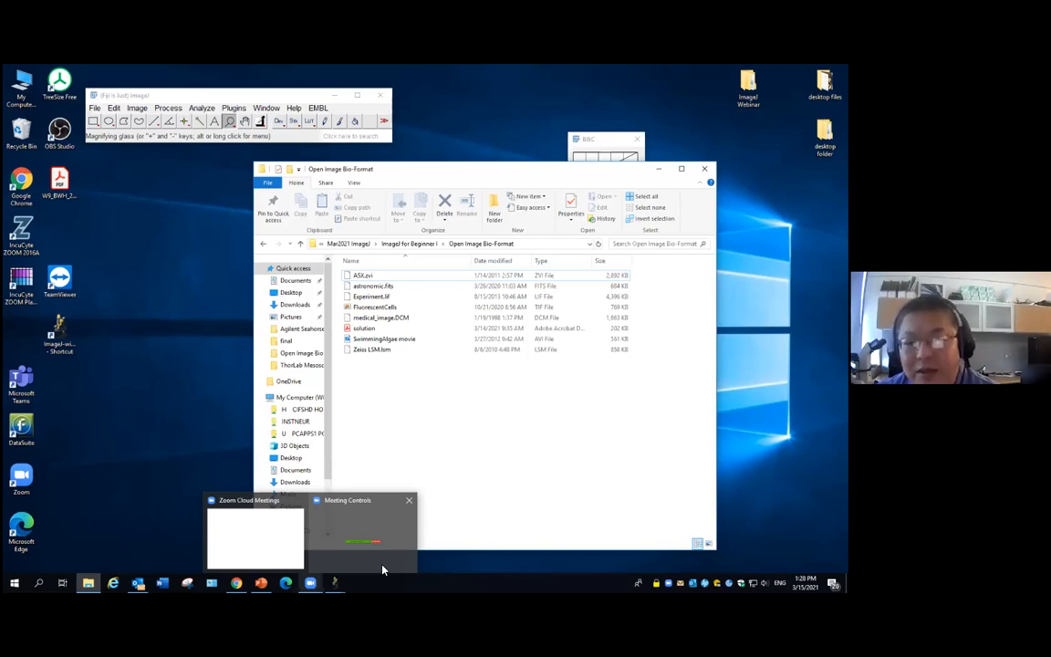
Open cells from the ROI and Measurement folder in ImageJ and arrange the image and folder windows side by side
left_click(415, 245)
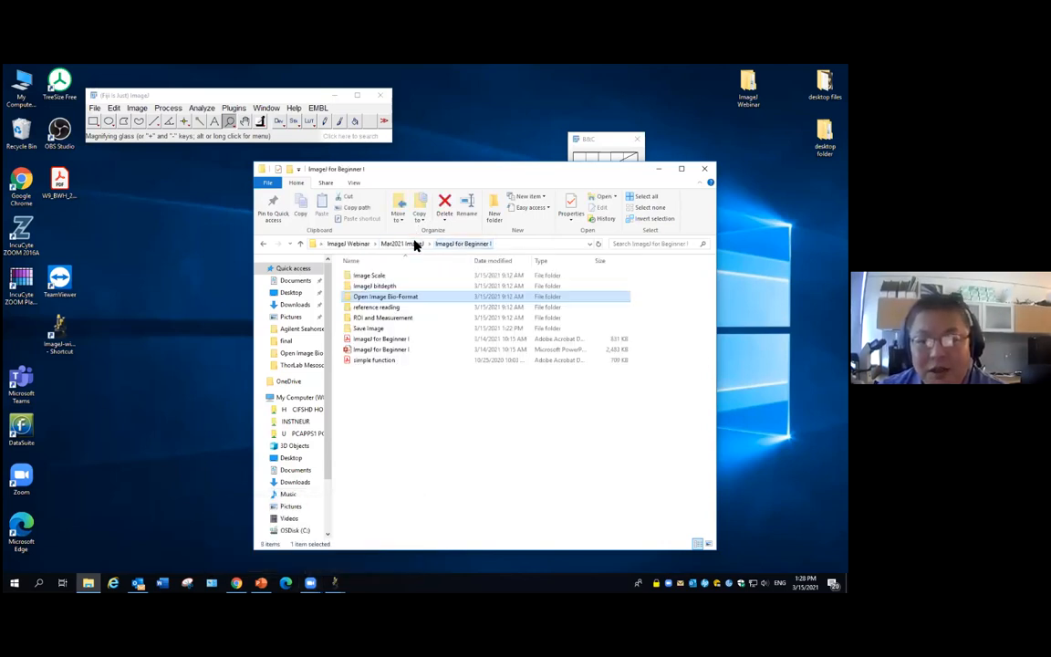
left_click(399, 319)
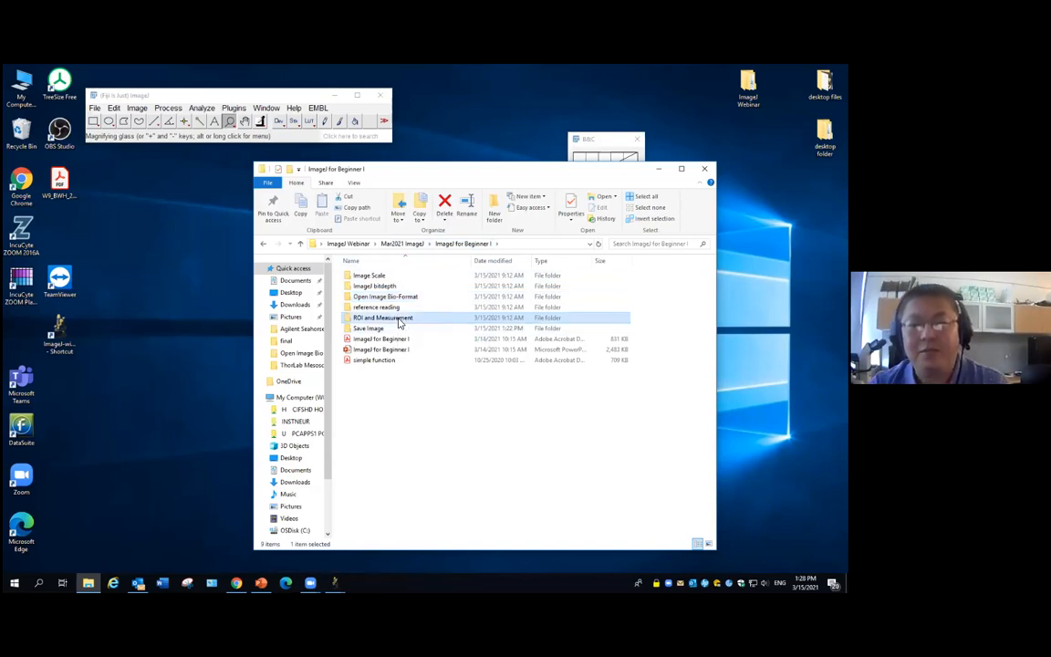
double_click(399, 319)
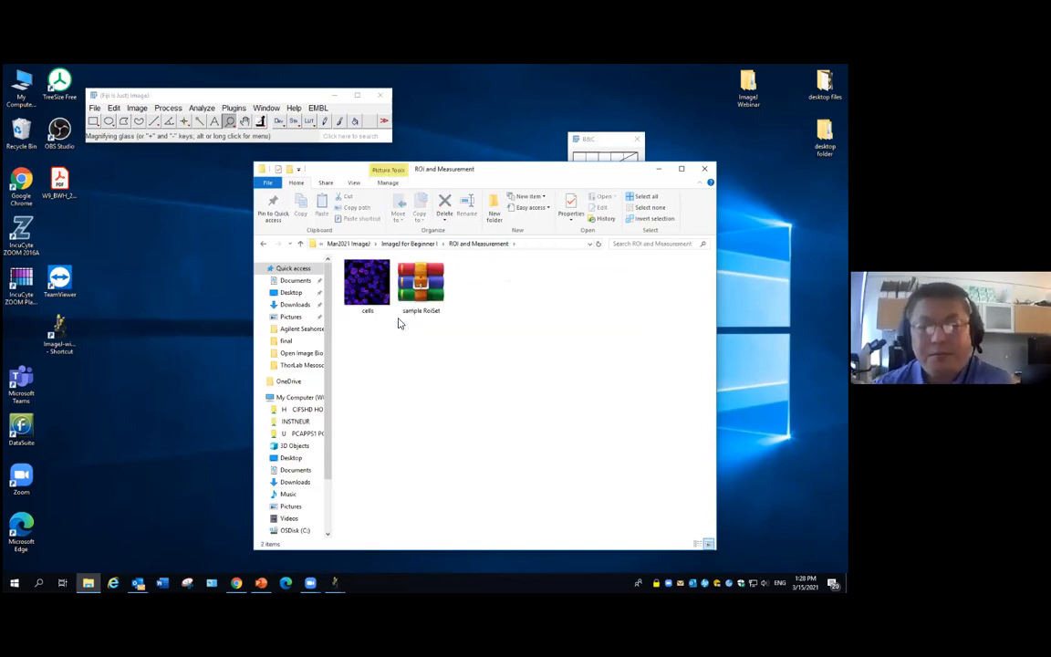
left_click(367, 284)
left_click_drag(333, 242, 230, 129)
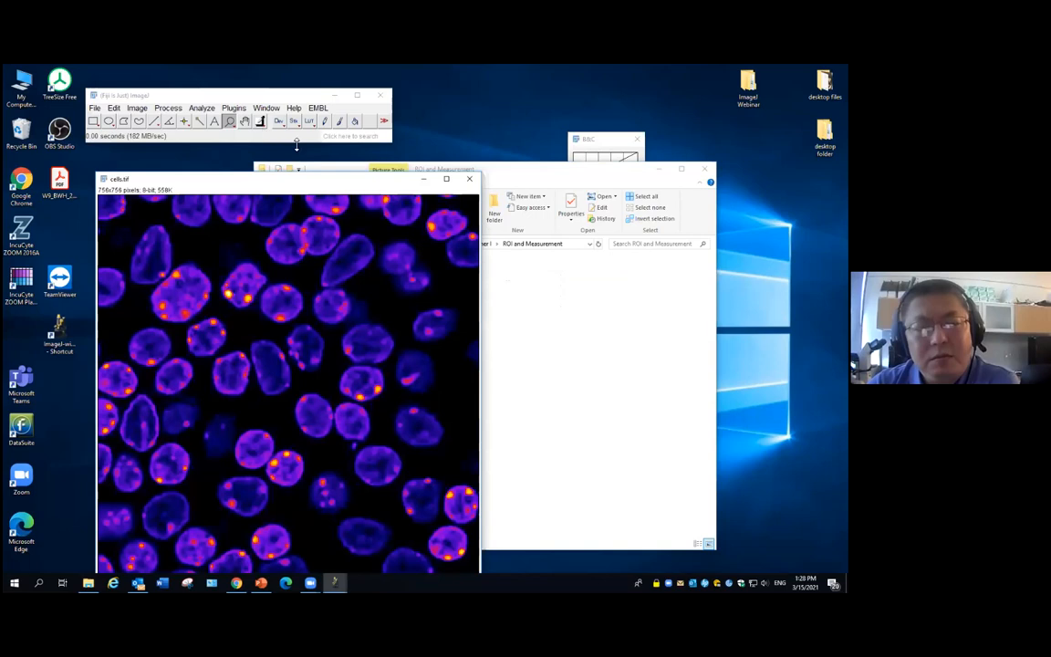
left_click_drag(324, 181, 279, 161)
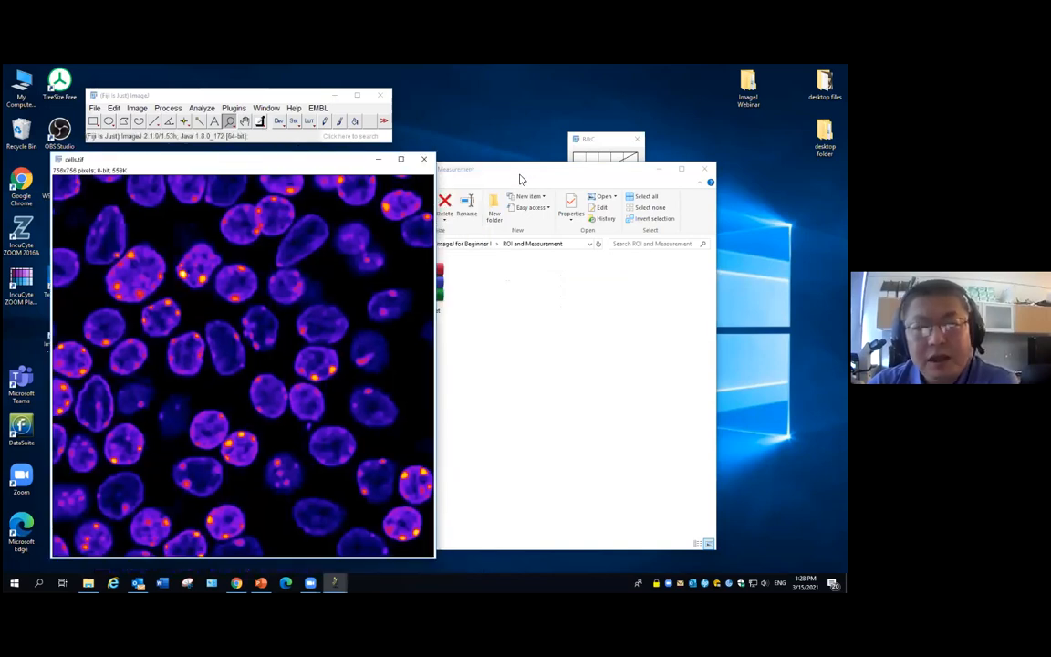
left_click_drag(521, 174, 592, 177)
left_click(299, 162)
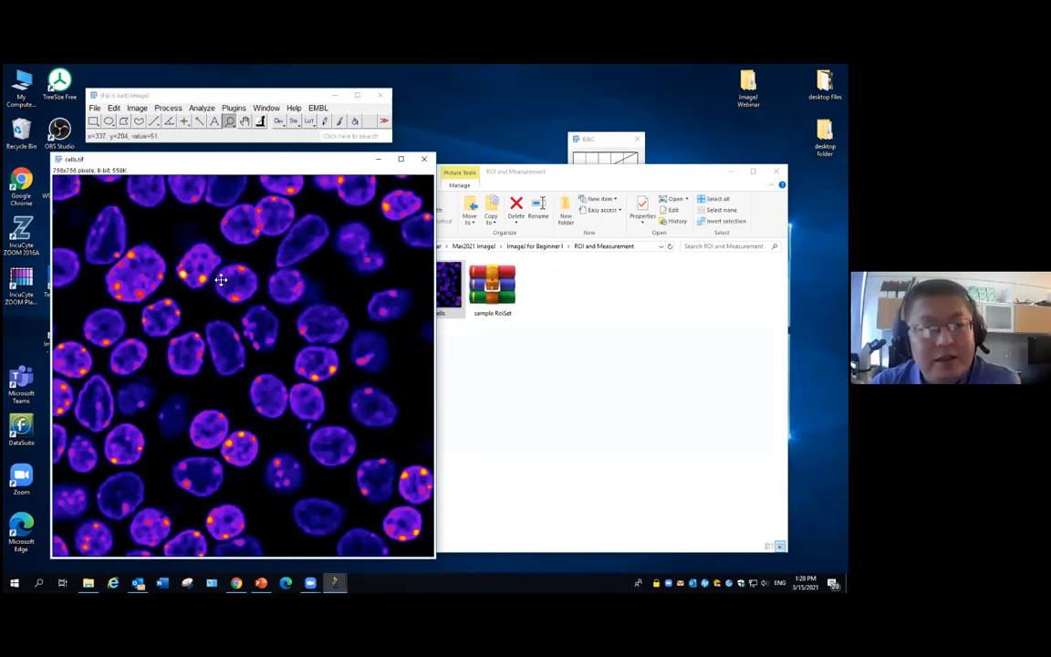
Apply the Green lookup table to cells.tif and enlarge the image to 200%
left_click(139, 109)
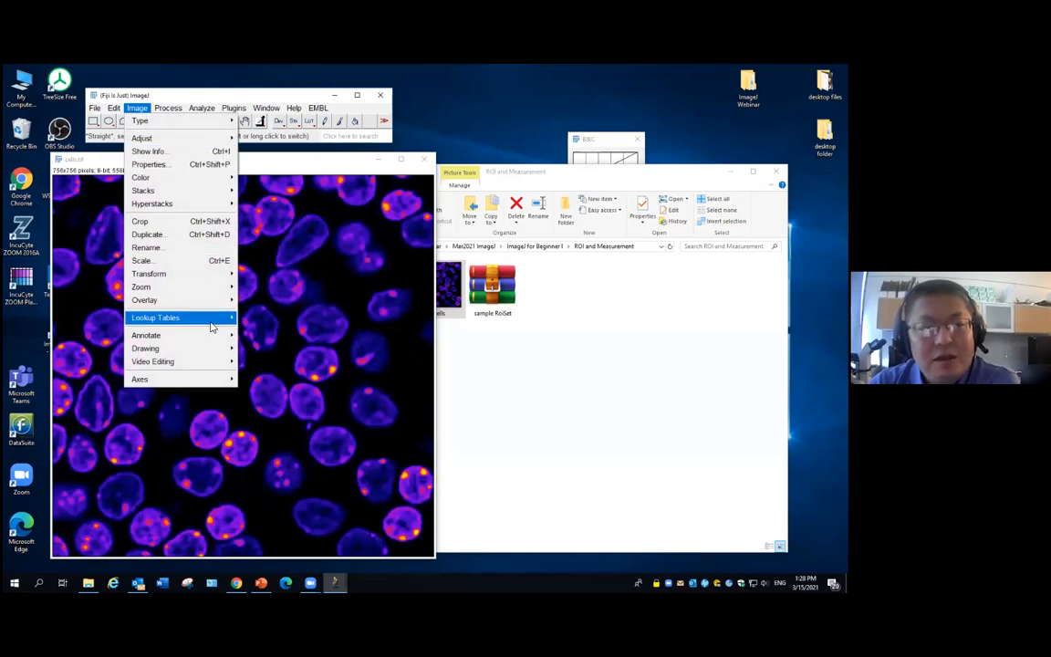
mouse_move(210, 317)
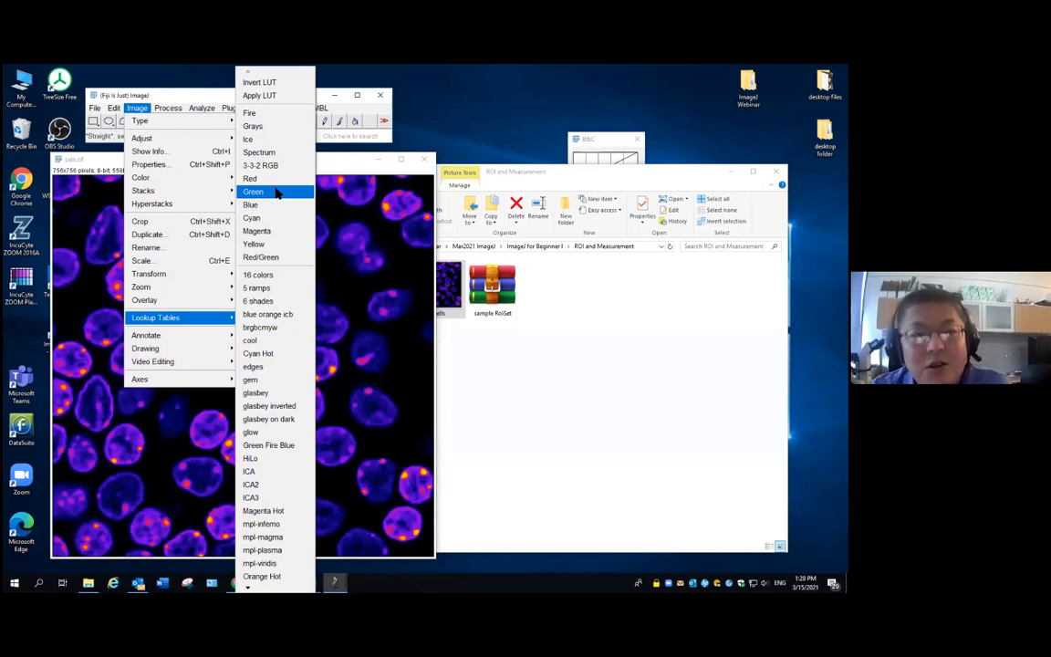
left_click(260, 193)
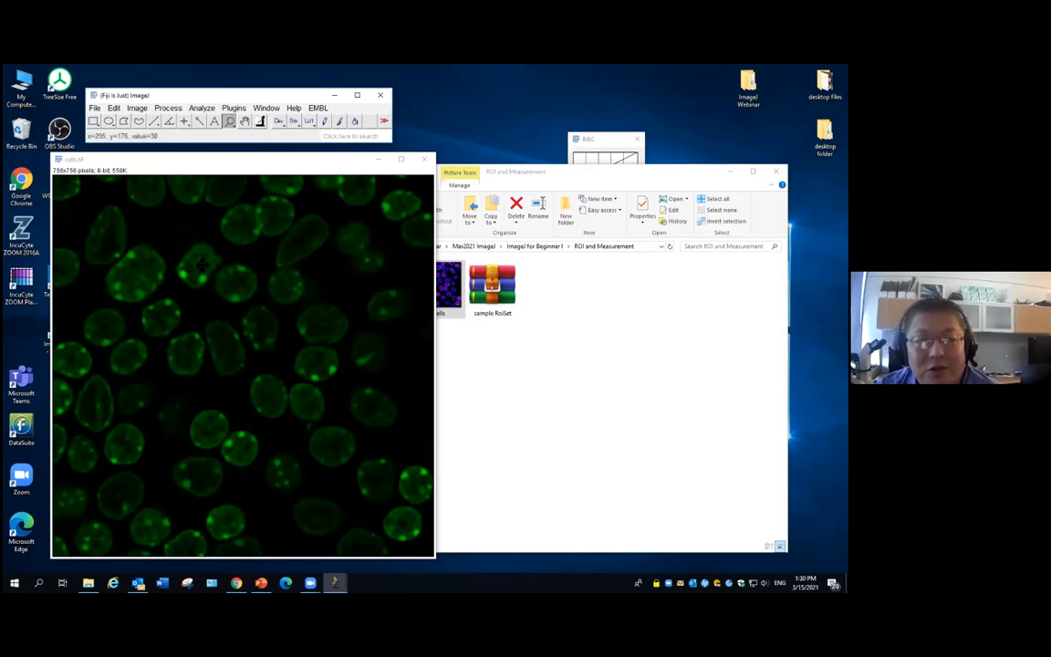
left_click(220, 304)
left_click(228, 304)
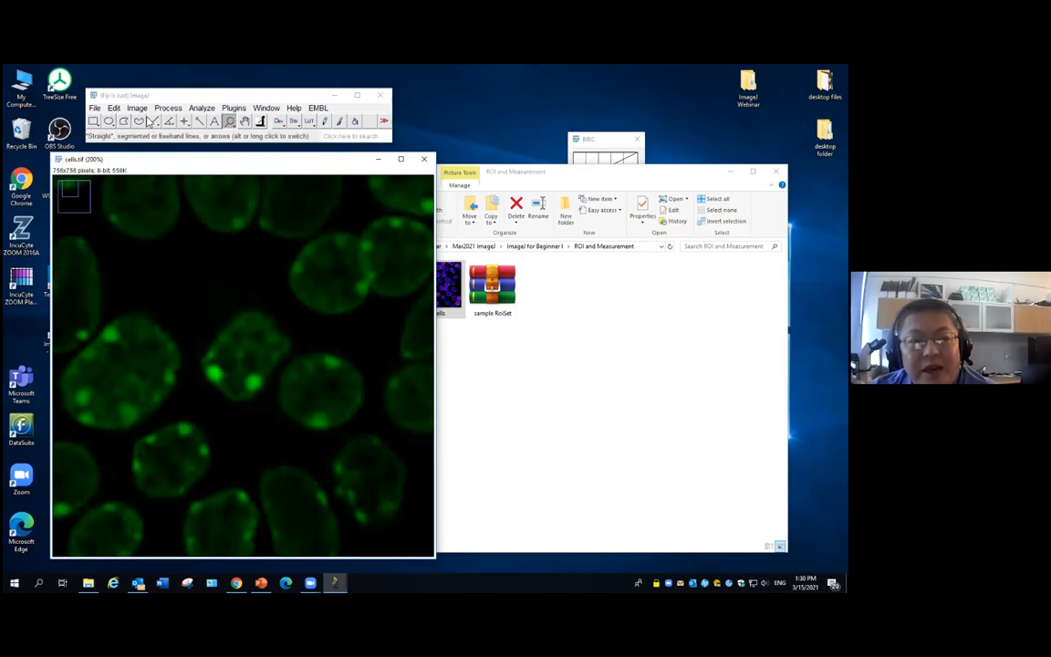
Draw a rectangular selection about 111 by 141 pixels around the central nucleus, and redraw it wider and shorter
left_click(92, 122)
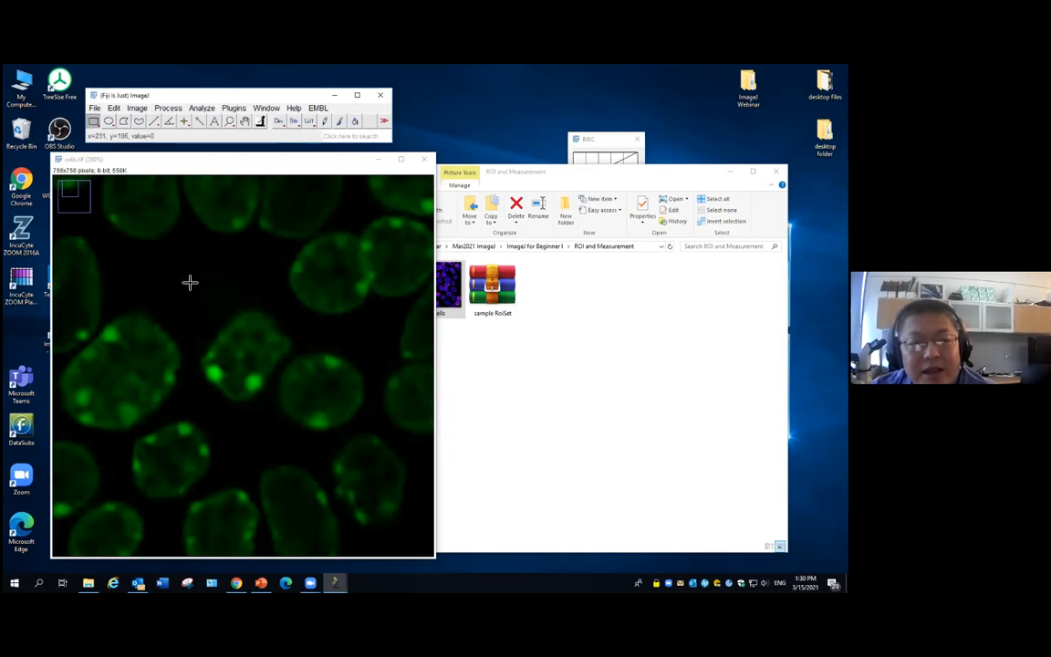
left_click_drag(187, 282, 300, 427)
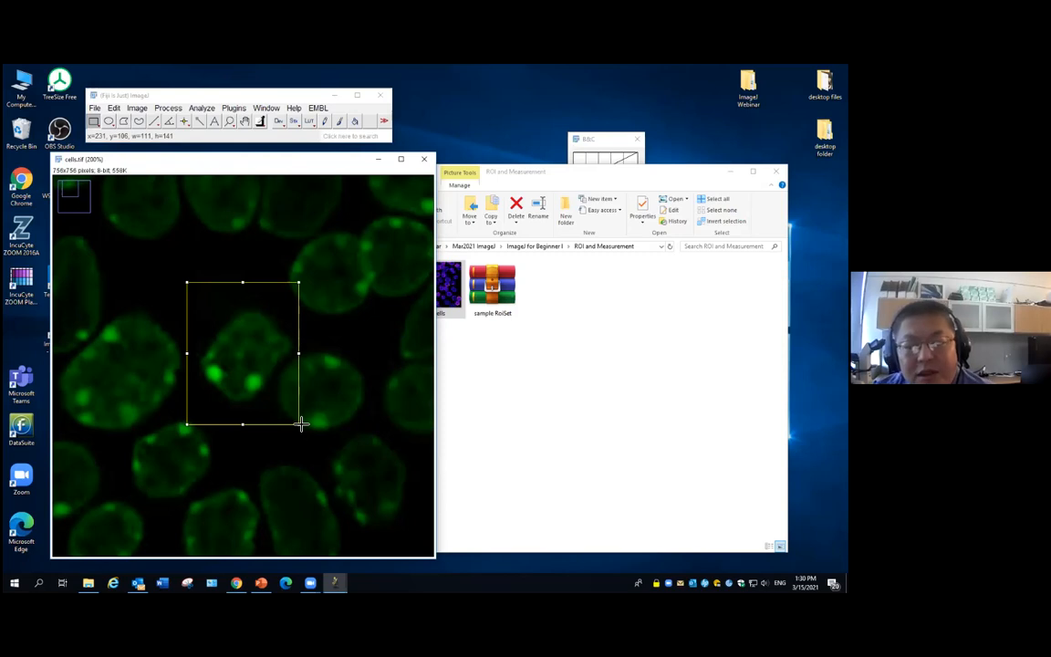
left_click_drag(166, 299, 319, 411)
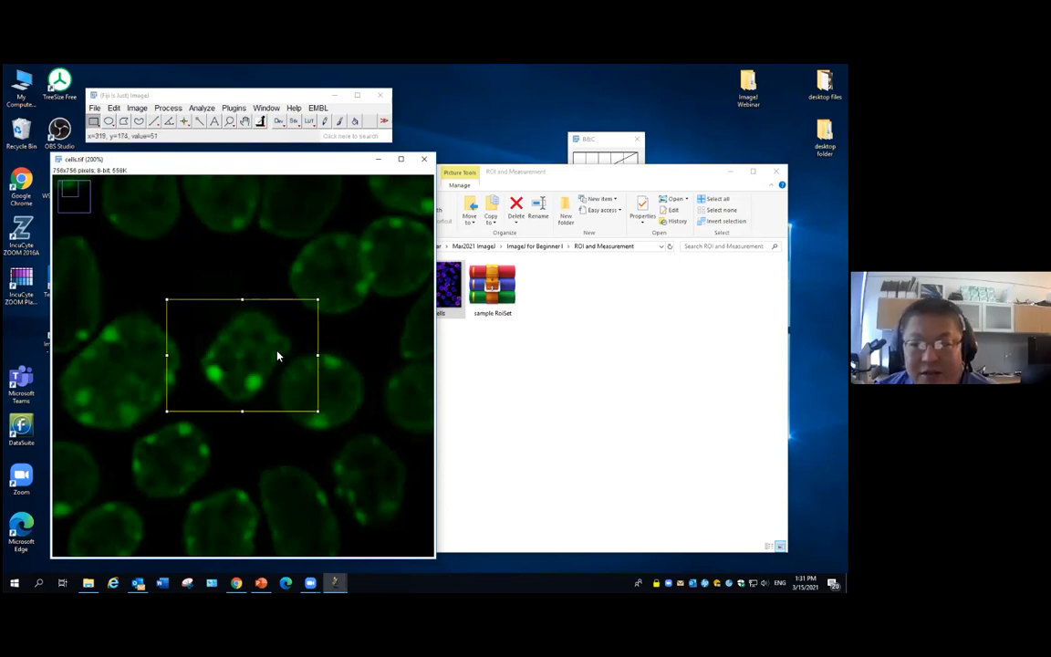
Draw an oval selection about 87 by 123 pixels around the central nucleus, widen and reposition it, and clear it
left_click(109, 120)
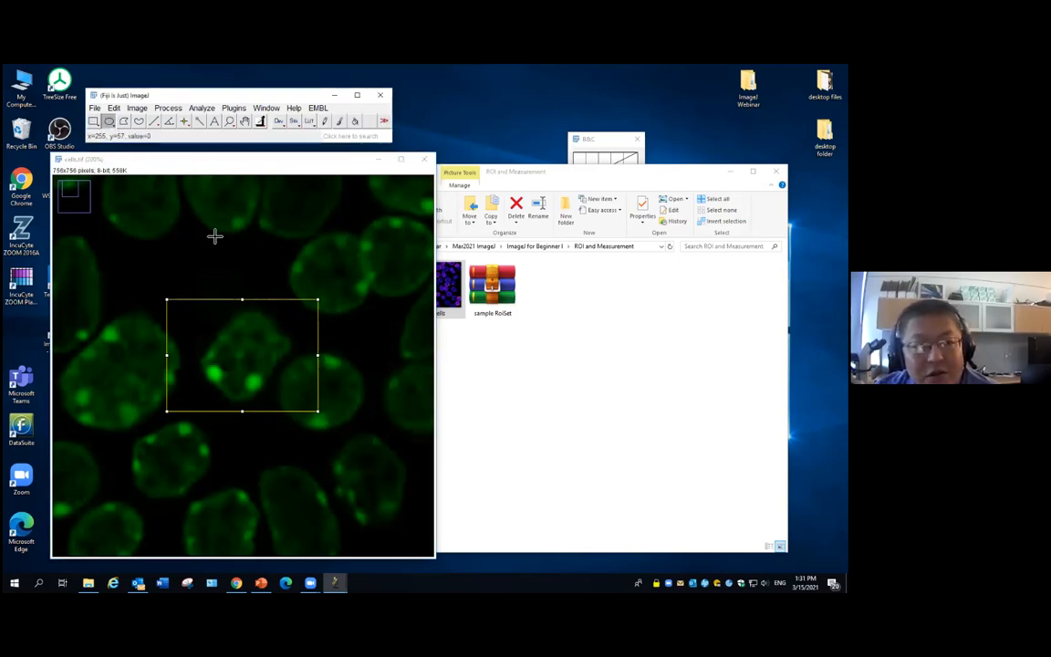
left_click_drag(213, 291, 313, 394)
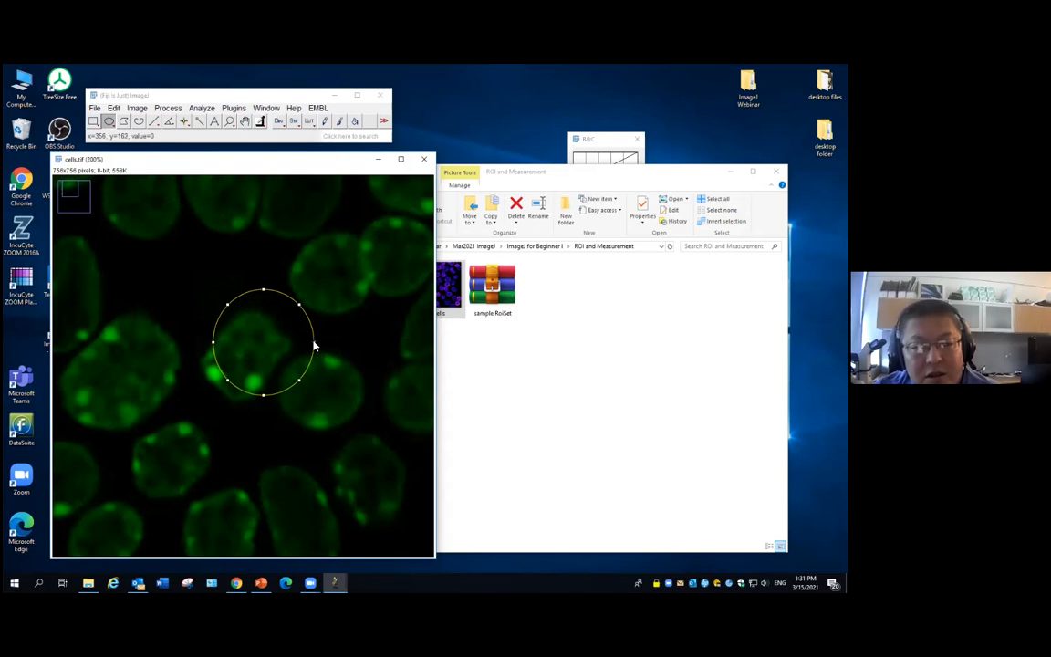
left_click(315, 332)
left_click_drag(200, 277, 288, 406)
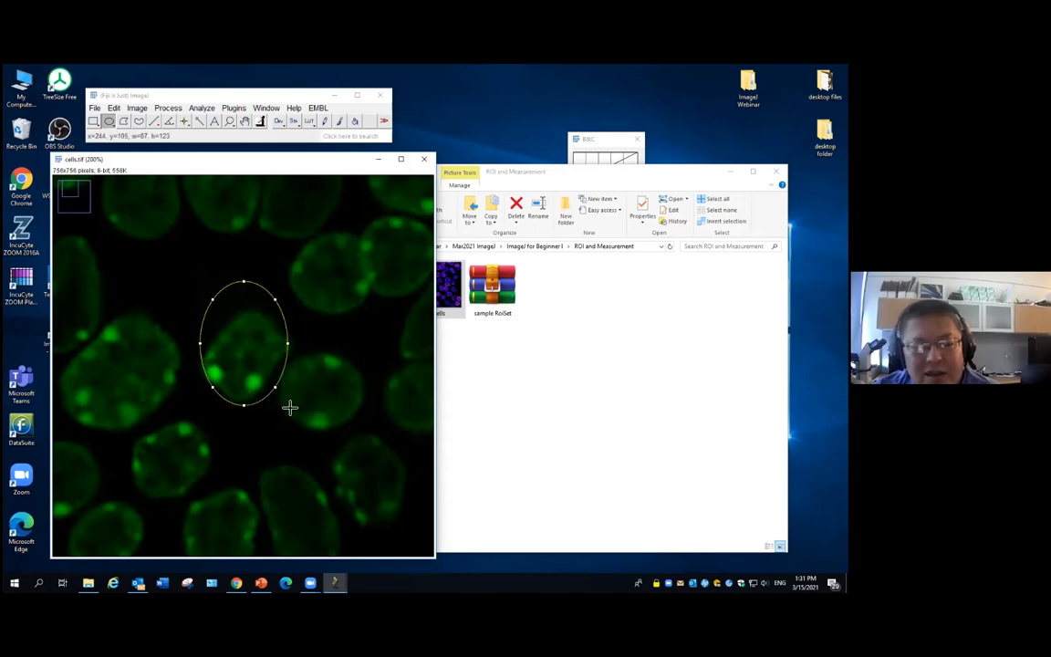
mouse_move(289, 347)
left_mouse_down()
mouse_move(298, 350)
mouse_move(289, 342)
mouse_move(305, 334)
mouse_move(288, 332)
mouse_move(313, 360)
mouse_move(397, 359)
mouse_move(300, 352)
left_mouse_up()
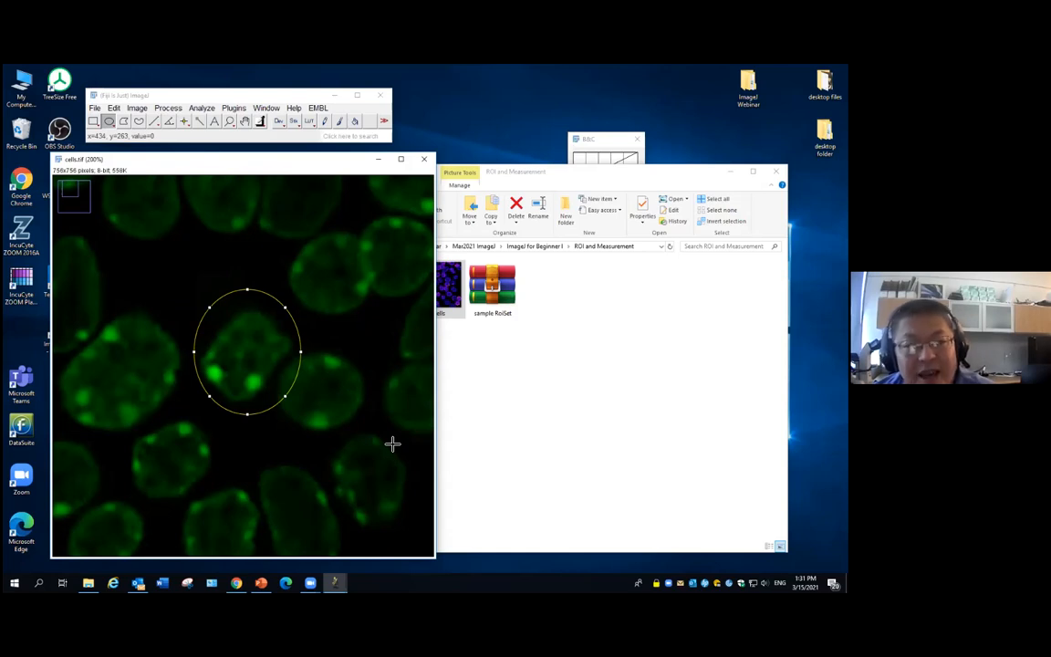
left_click(265, 259)
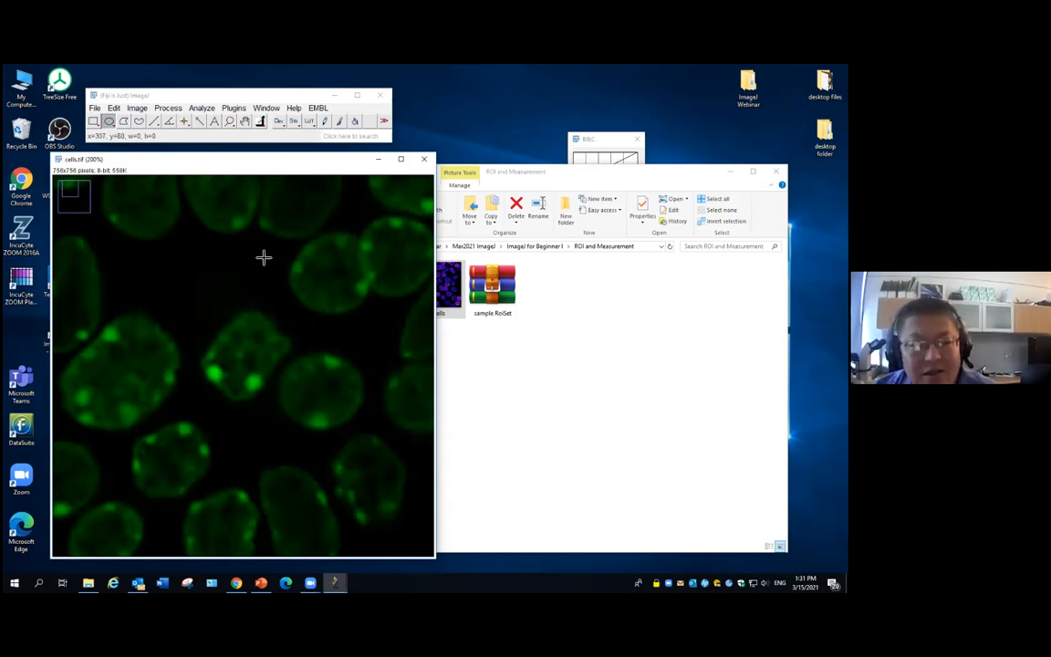
Trace a freehand selection around the central nucleus and clear it
left_click(140, 123)
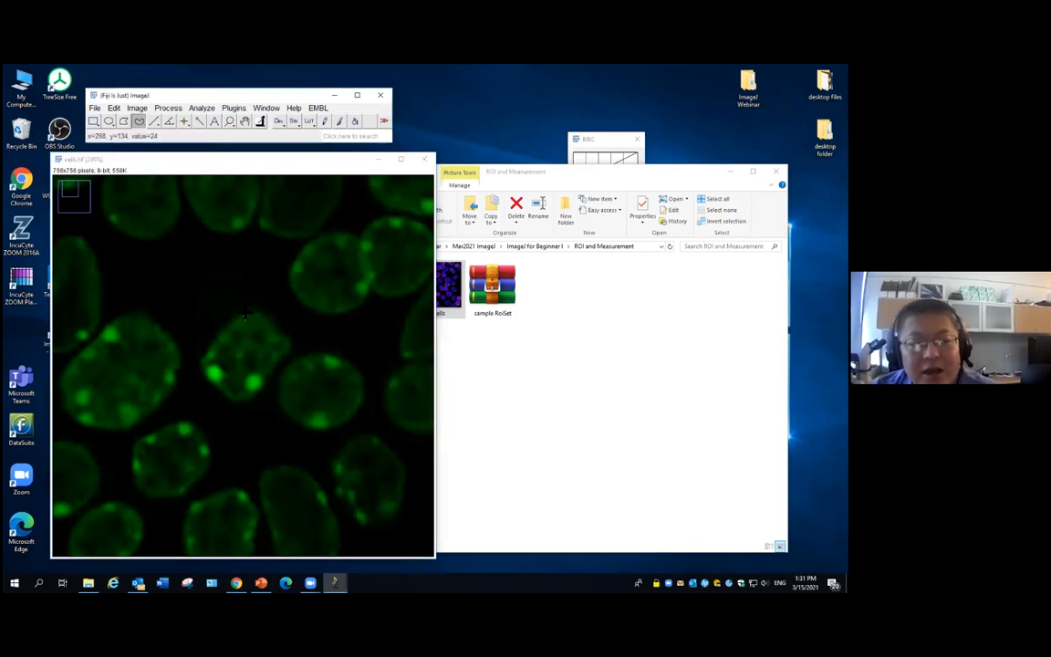
mouse_move(242, 313)
left_mouse_down()
mouse_move(207, 356)
mouse_move(239, 402)
mouse_move(286, 361)
mouse_move(279, 323)
mouse_move(240, 312)
left_mouse_up()
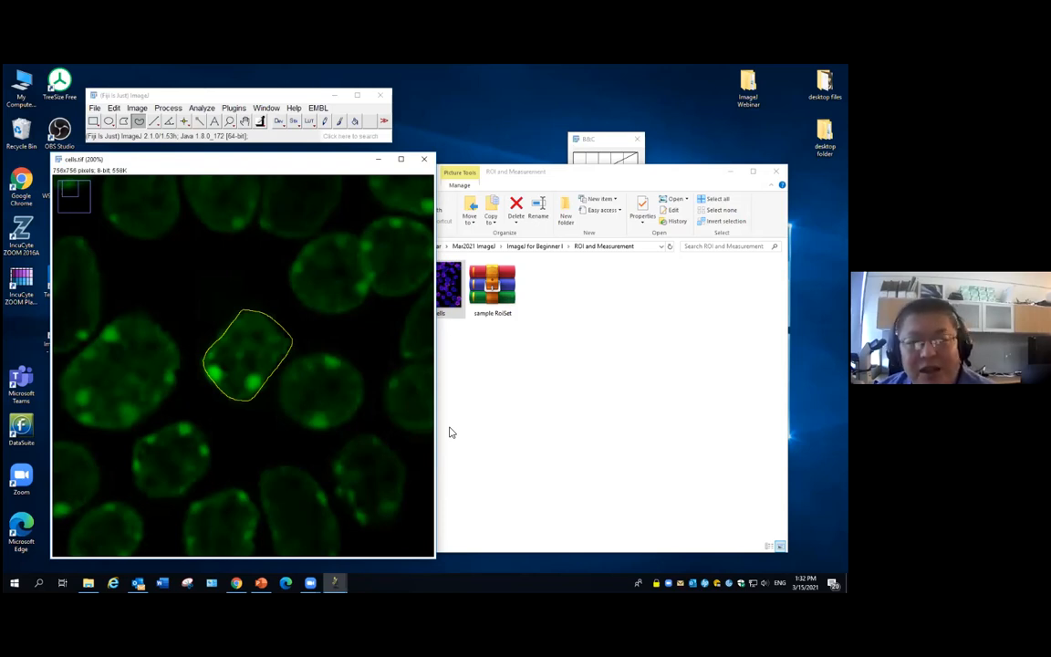
left_click(262, 291)
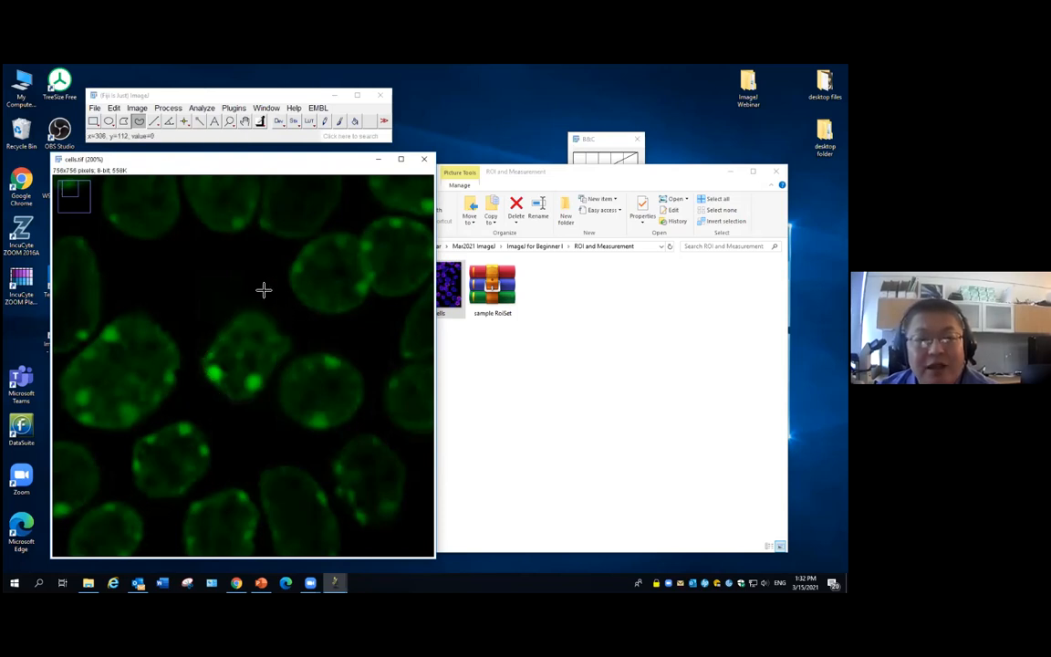
Outline the central nucleus with a closed polygon selection, placing vertices around its edge, and clear it
left_click(125, 123)
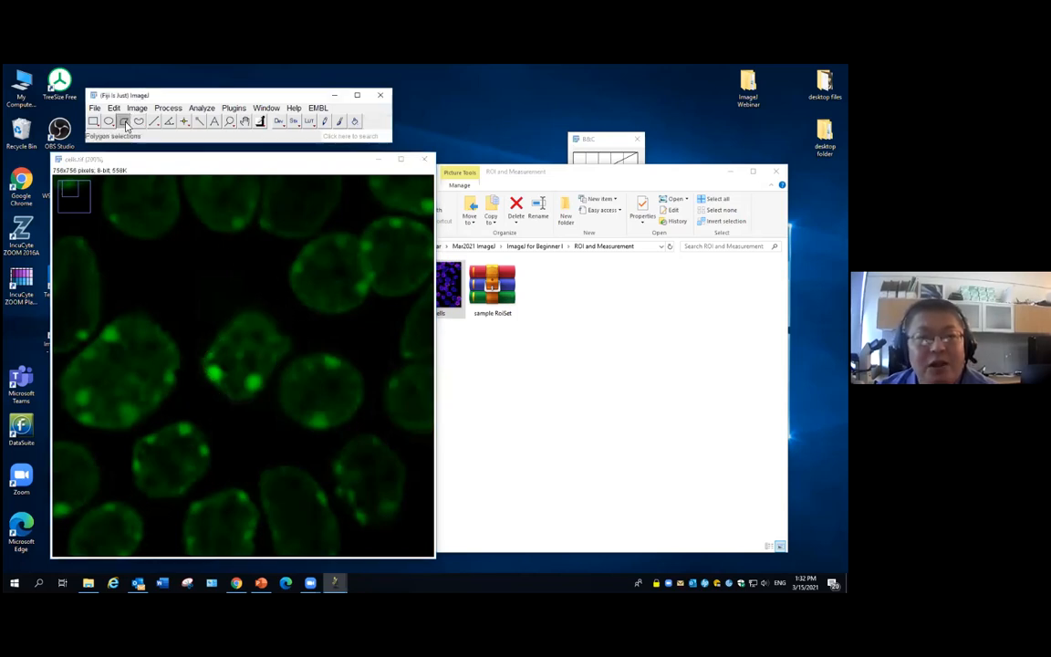
left_click(245, 306)
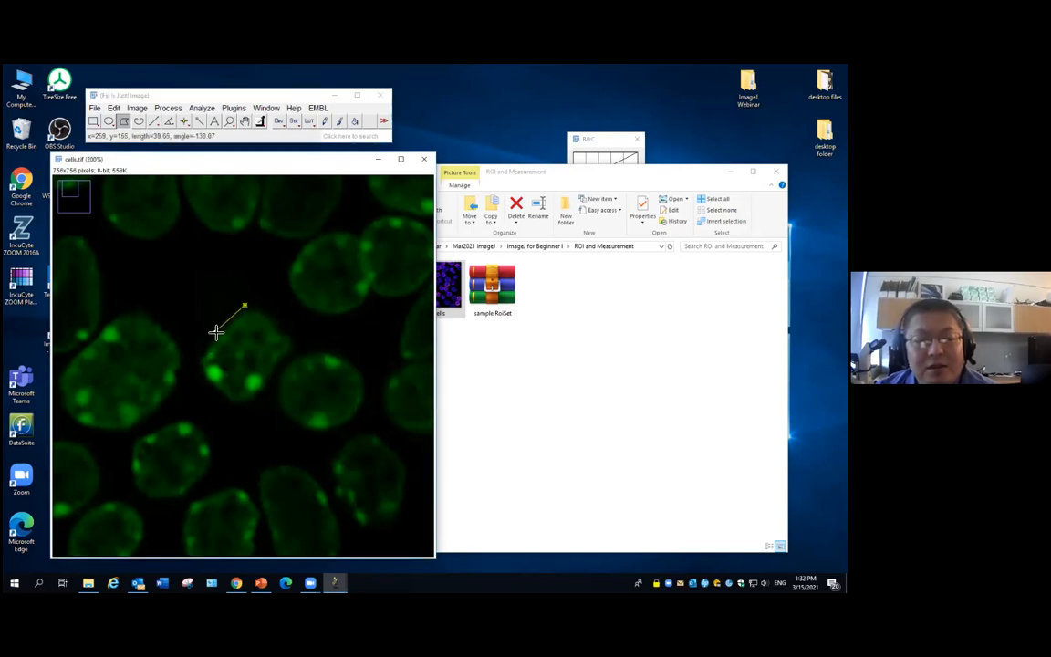
left_click(215, 331)
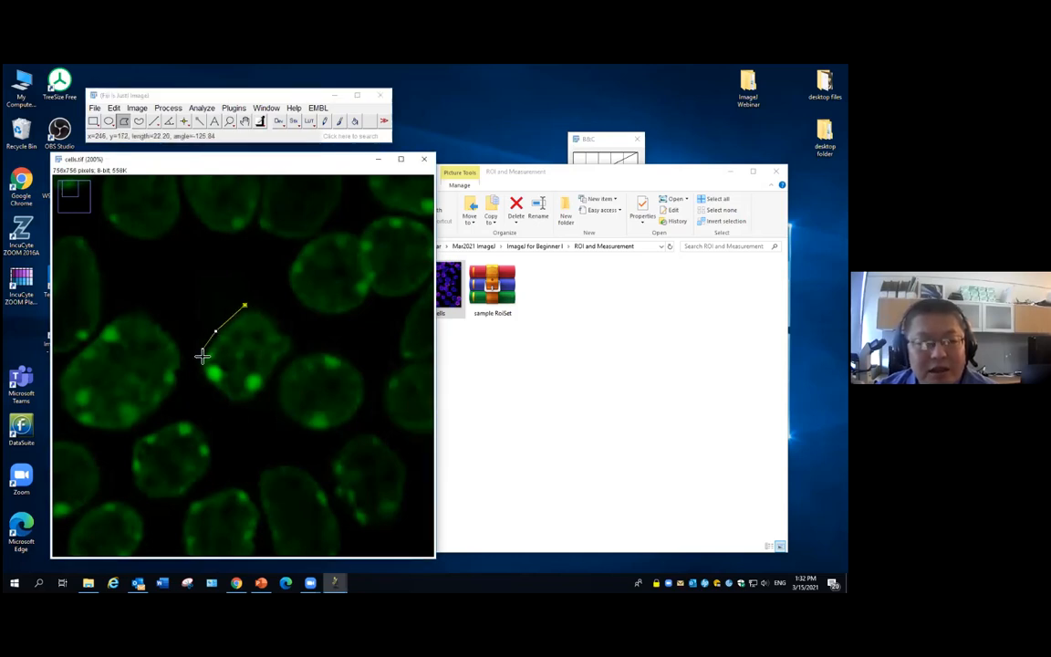
left_click(202, 356)
left_click(206, 376)
left_click(220, 388)
left_click(232, 400)
left_click(253, 403)
left_click(271, 388)
left_click(273, 373)
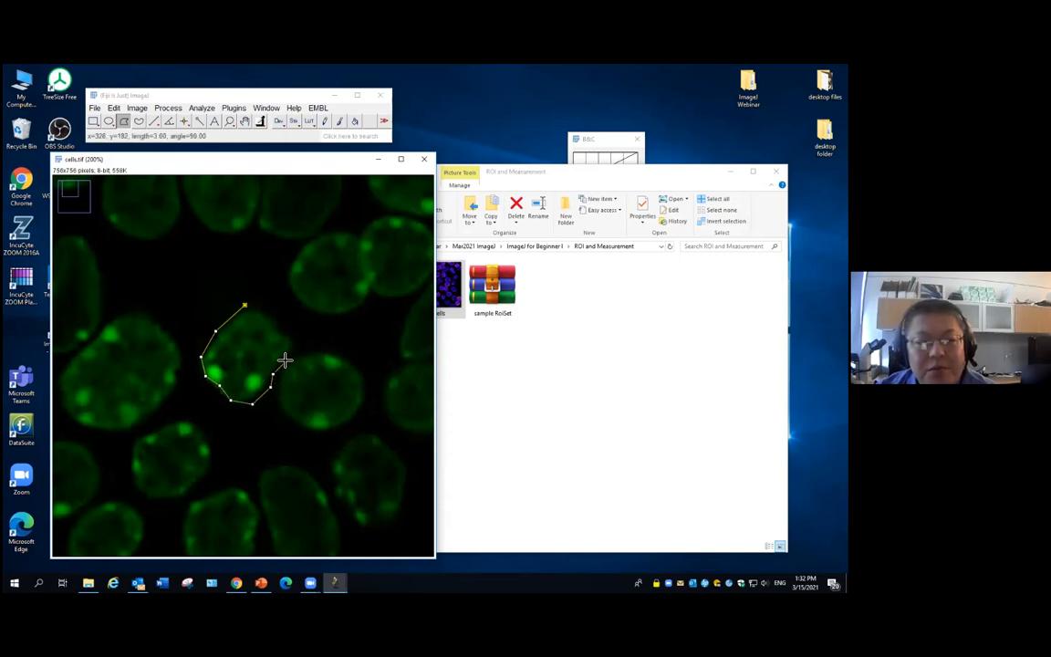
left_click(285, 361)
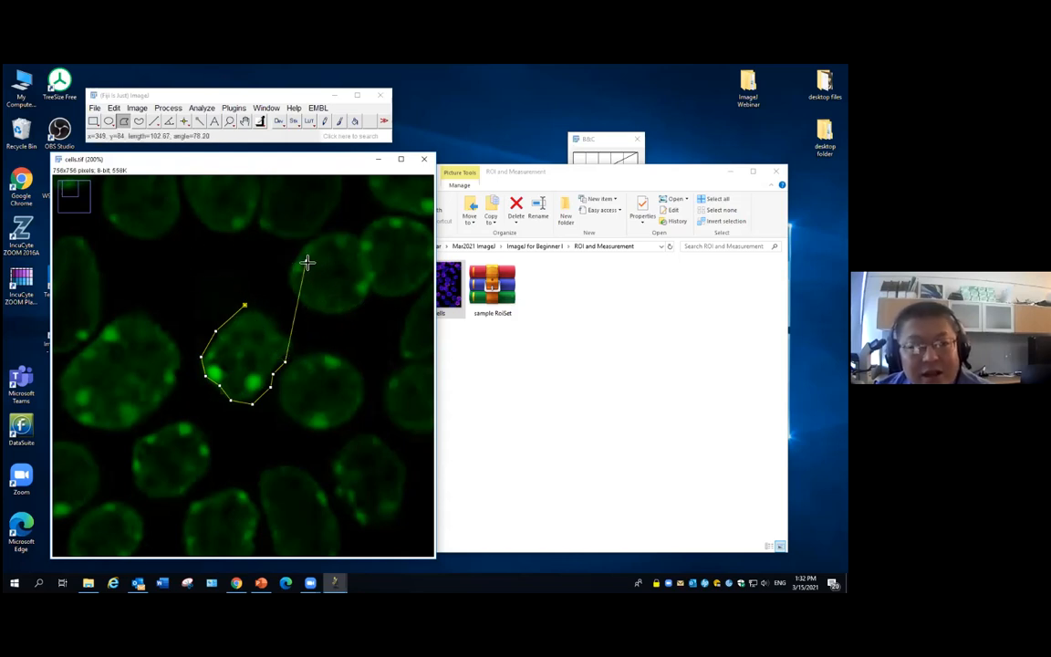
left_click(297, 344)
left_click(262, 309)
left_click(246, 306)
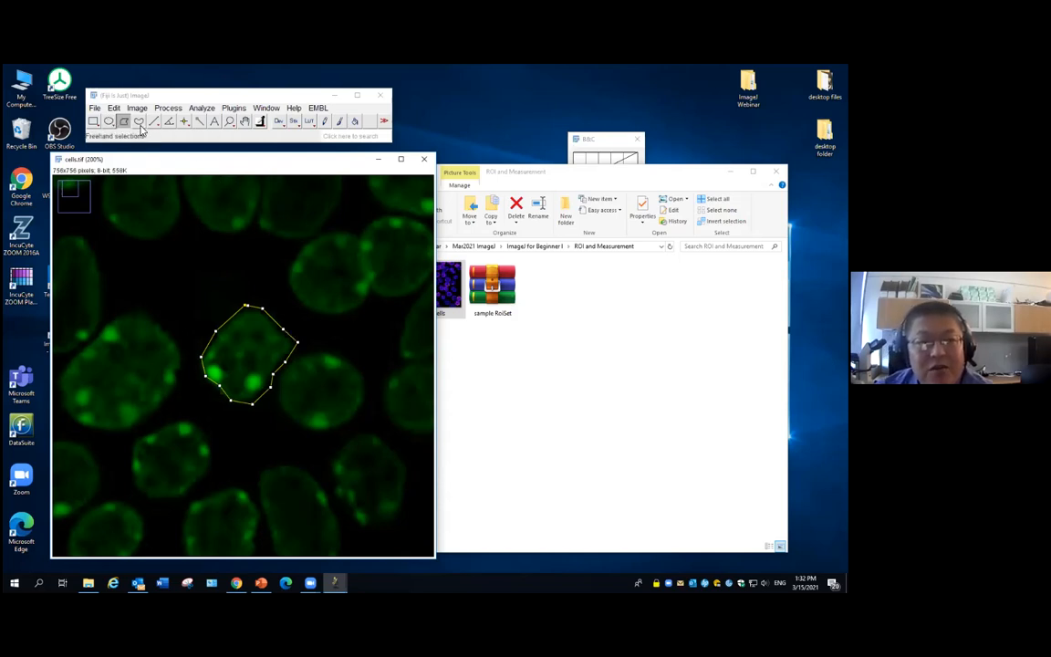
left_click(251, 243)
Discard a newly started polygon and trace a freehand selection closely around the central nucleus instead
left_click(248, 308)
left_click(178, 242)
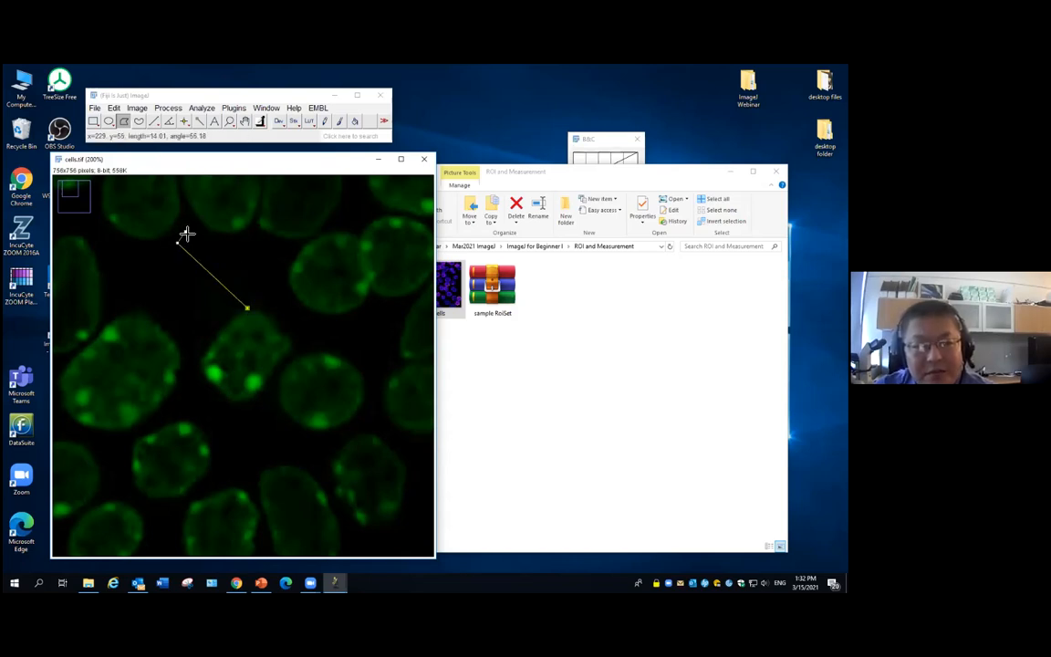
left_click(140, 121)
left_click(253, 295)
mouse_move(244, 317)
left_mouse_down()
mouse_move(206, 368)
mouse_move(224, 399)
mouse_move(254, 394)
mouse_move(291, 345)
mouse_move(270, 317)
mouse_move(246, 314)
left_mouse_up()
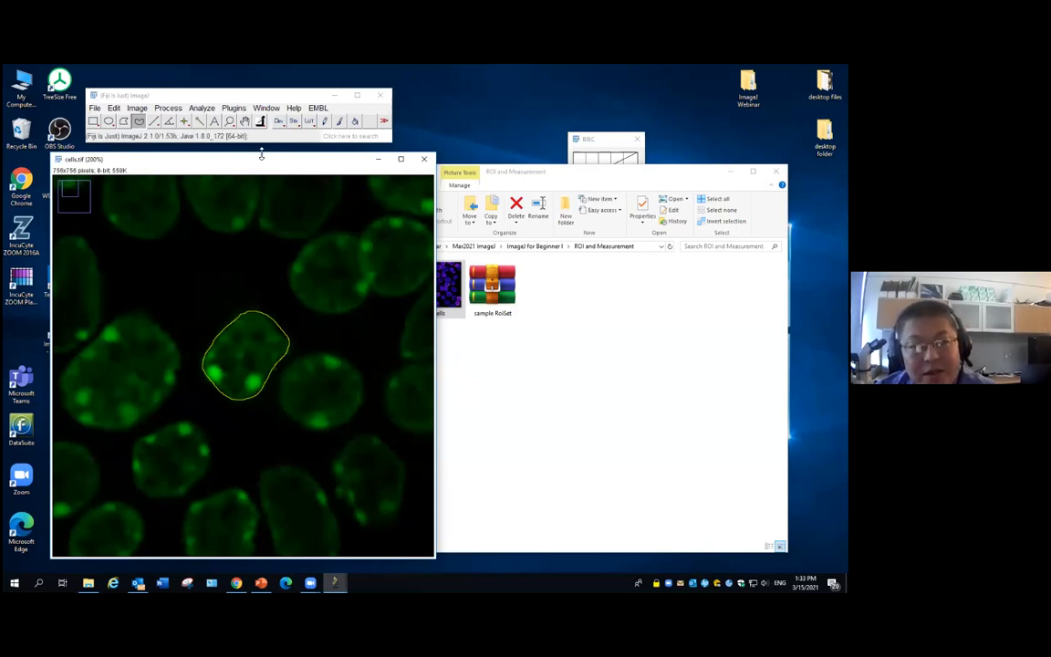
Add integrated density, min and max gray value, center of mass, perimeter and shape descriptors to the set measurements
left_click(202, 108)
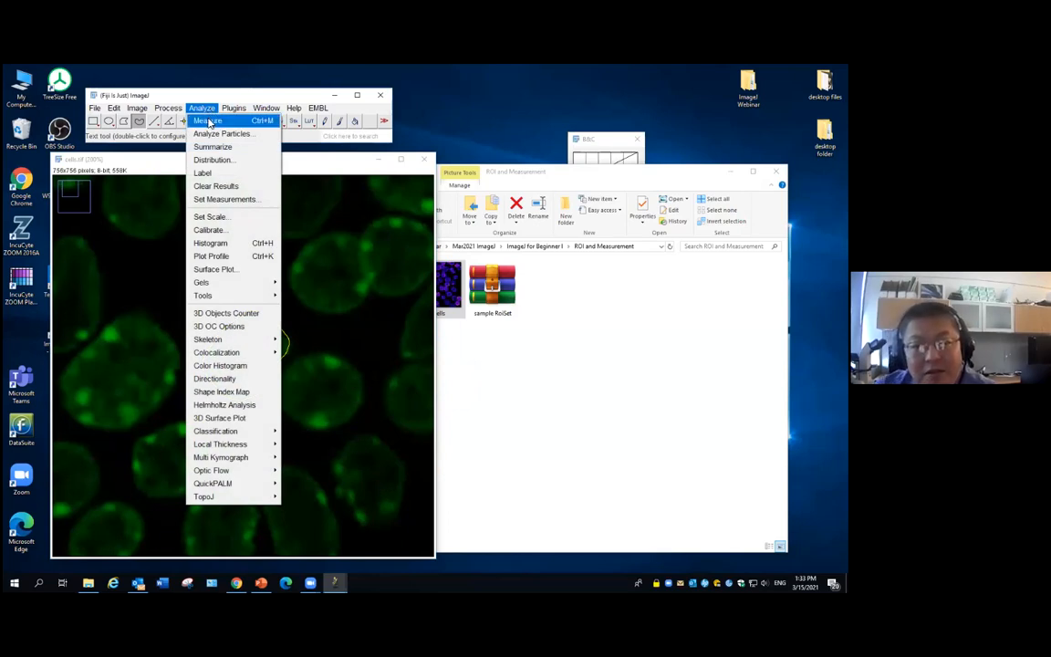
left_click(242, 202)
left_click_drag(418, 143, 444, 150)
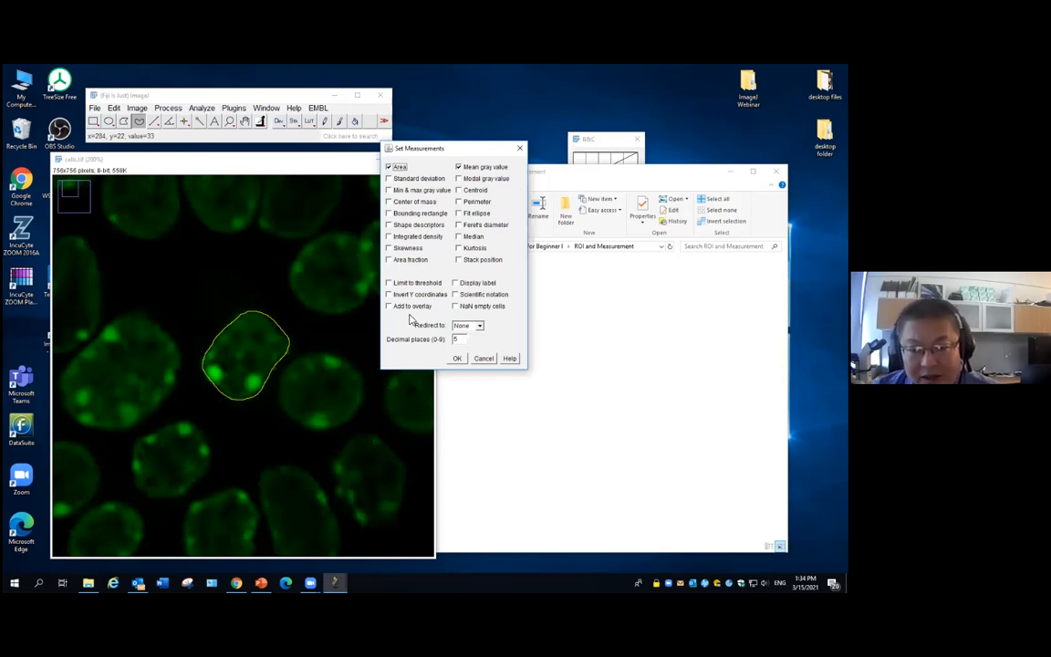
left_click(388, 237)
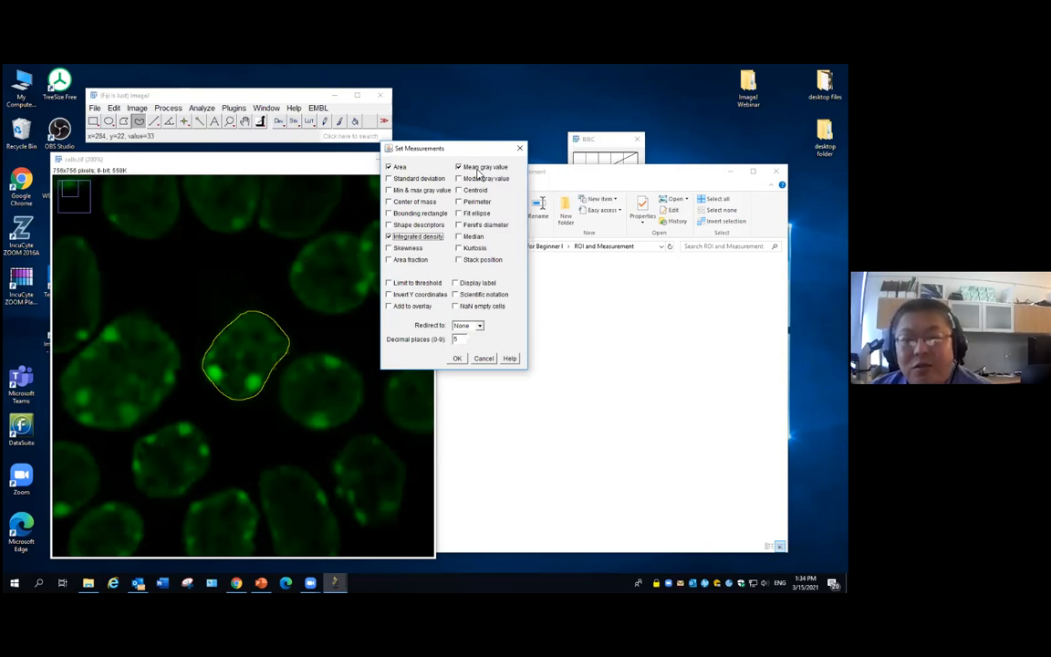
left_click(427, 190)
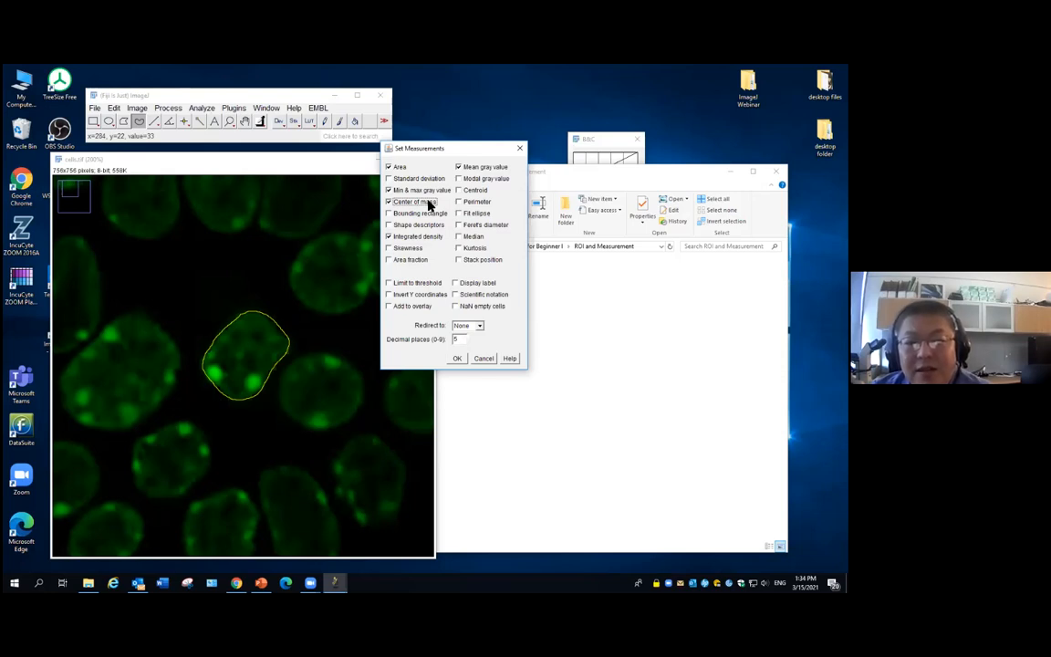
left_click(467, 201)
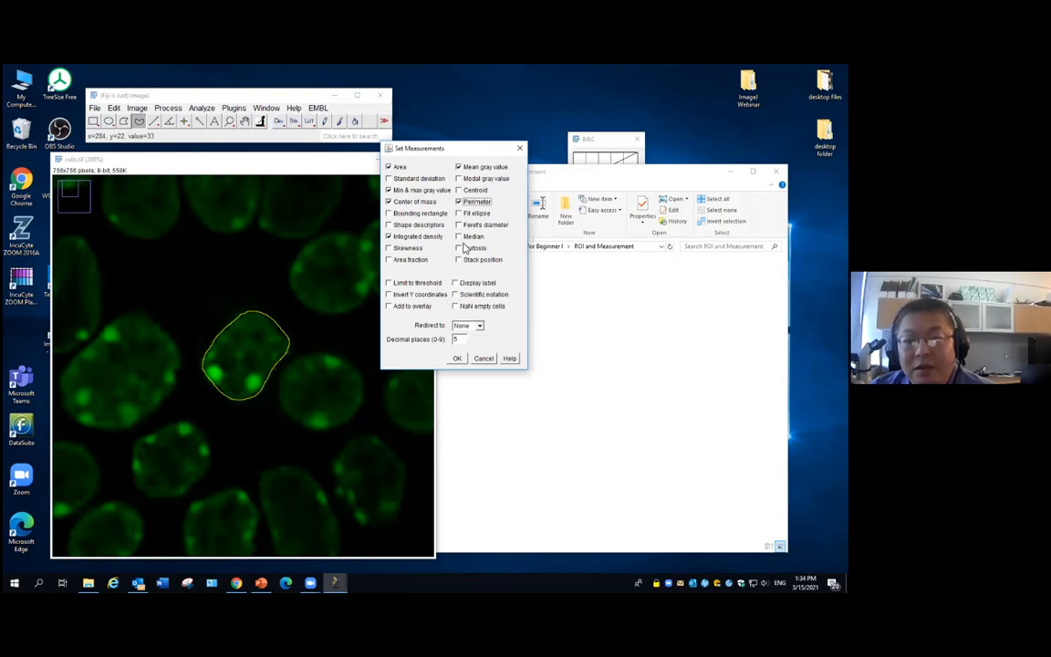
left_click(410, 228)
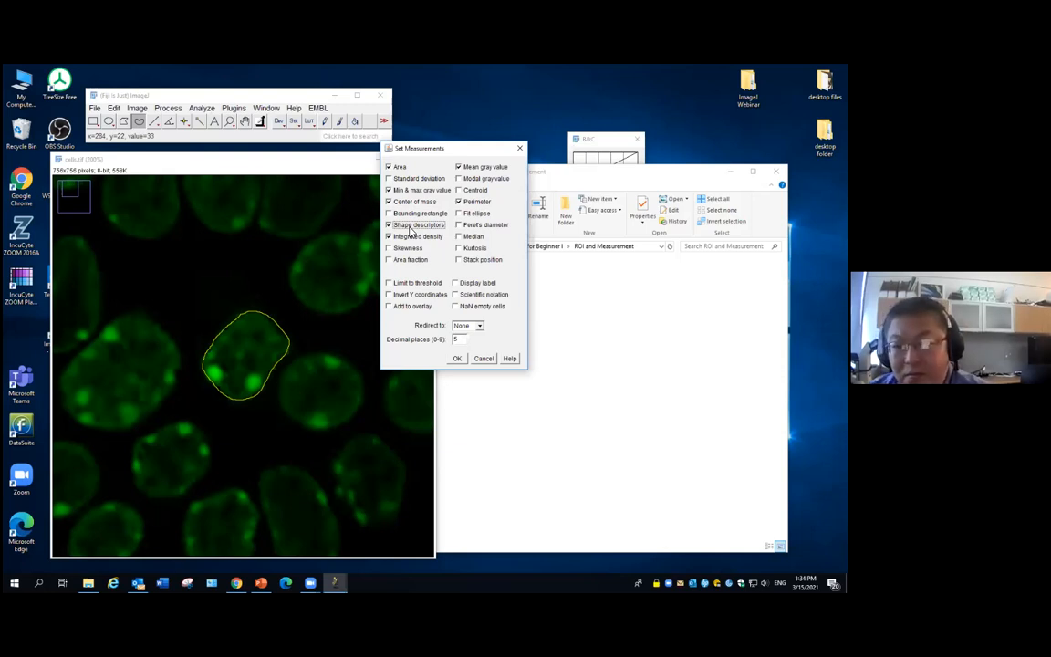
left_click(389, 226)
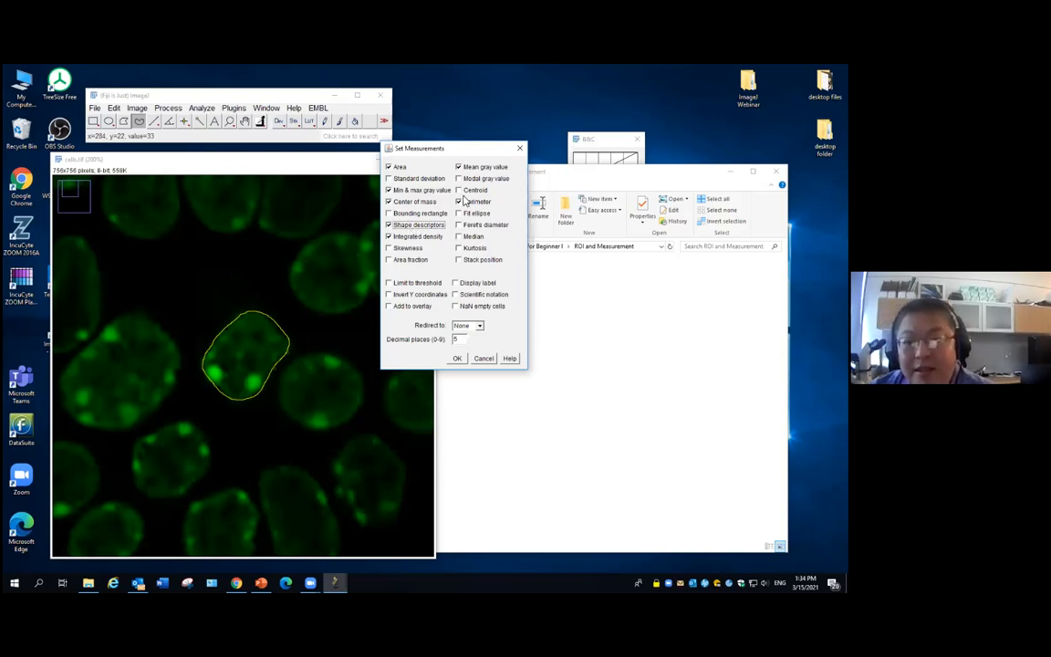
left_click(458, 358)
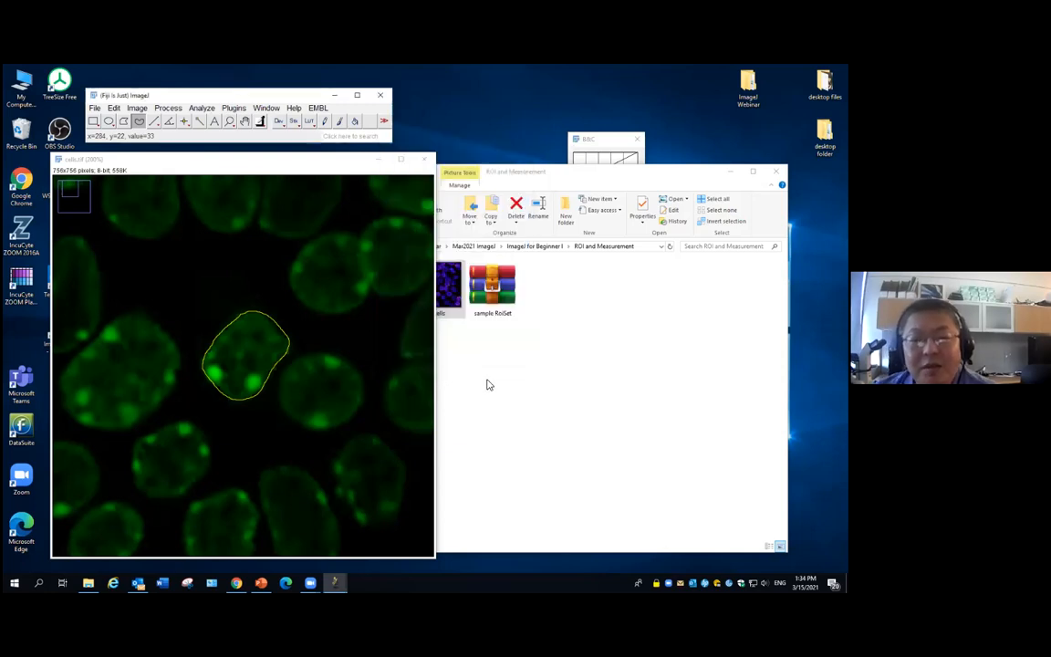
Measure the outlined nucleus and arrange the Results table and the image so both are in view
left_click(201, 108)
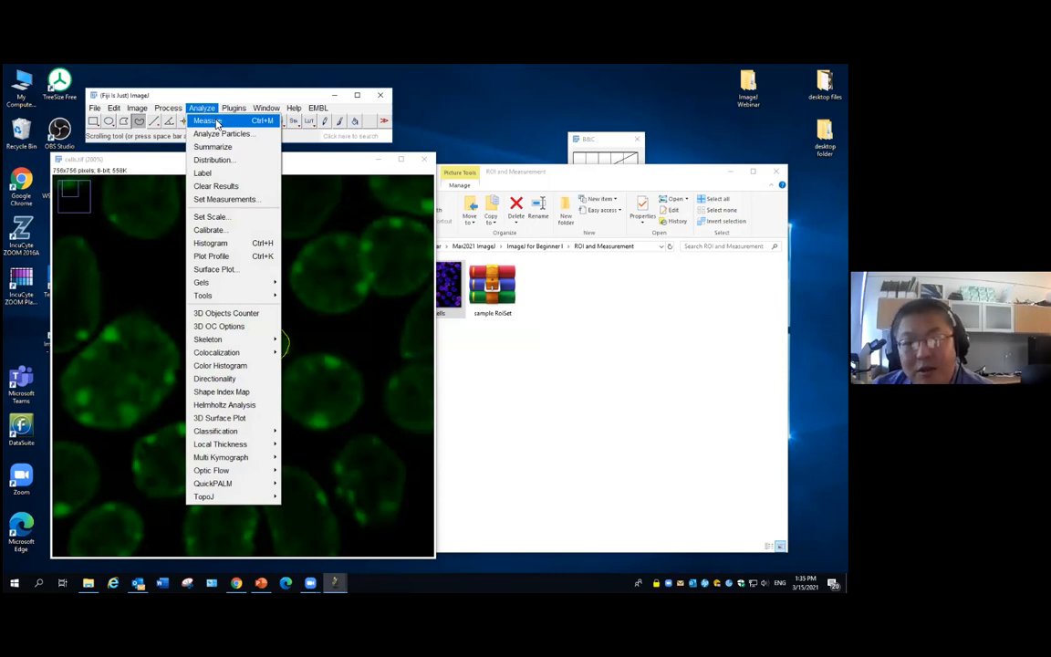
left_click(217, 122)
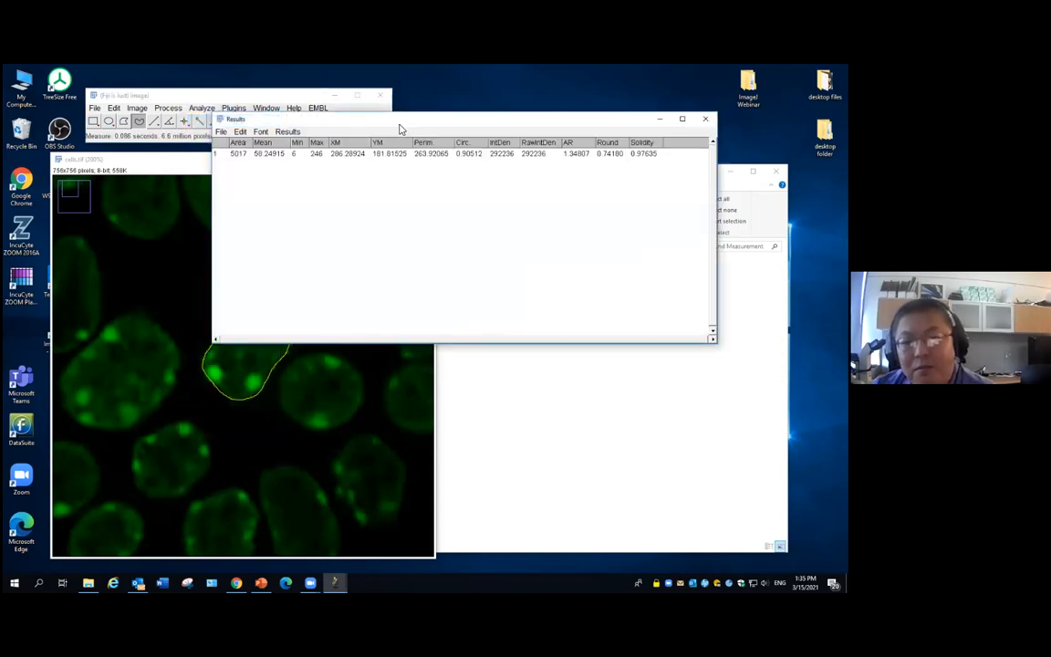
left_click_drag(405, 122, 490, 142)
left_click_drag(263, 161, 202, 169)
left_click(530, 140)
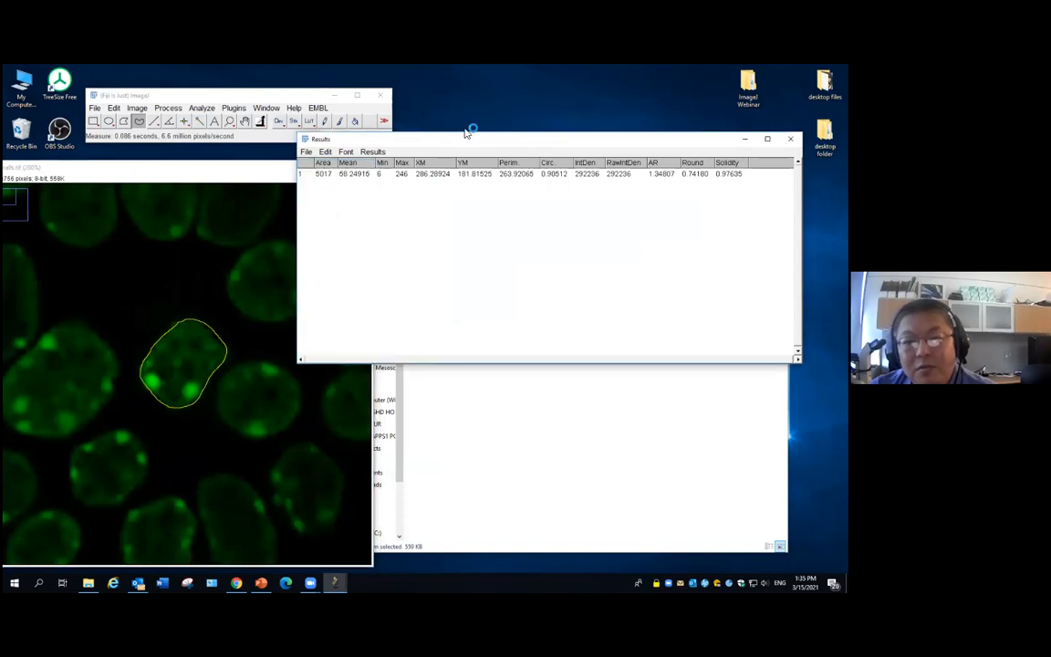
left_click_drag(469, 135, 399, 122)
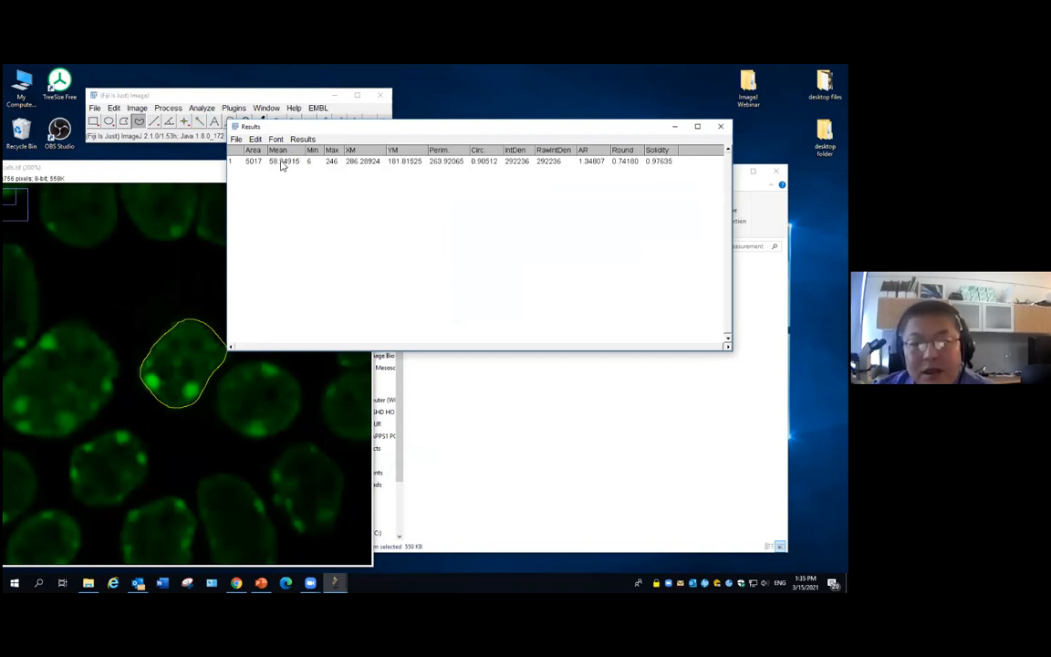
Enlarge the image to 800% around the outlined nucleus
left_click(223, 104)
left_click(229, 121)
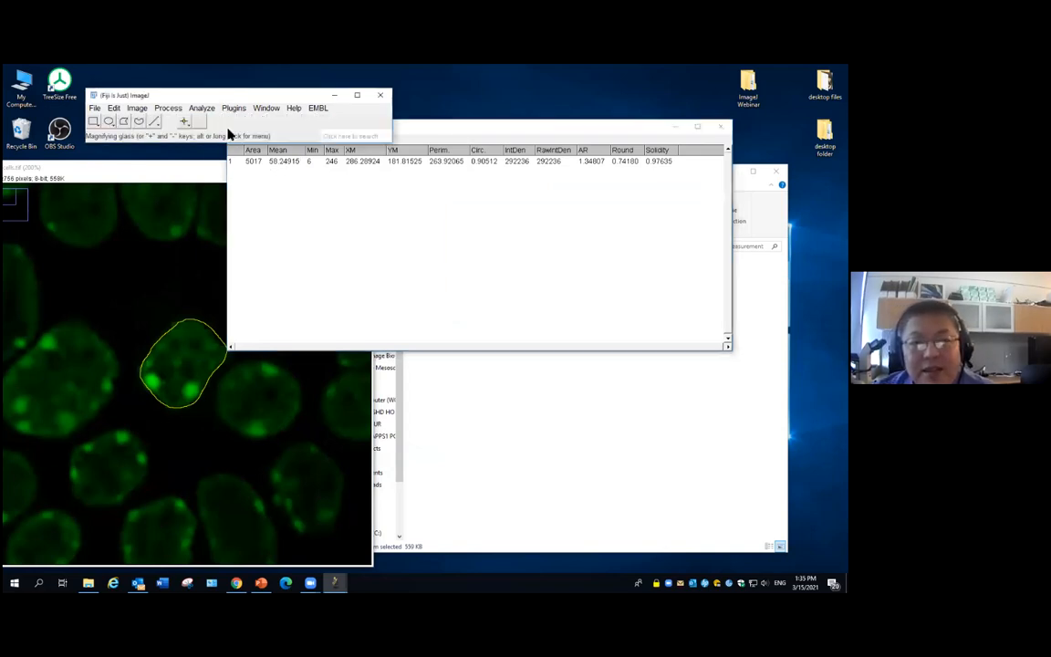
left_click(192, 368)
left_click(171, 366)
left_click(172, 365)
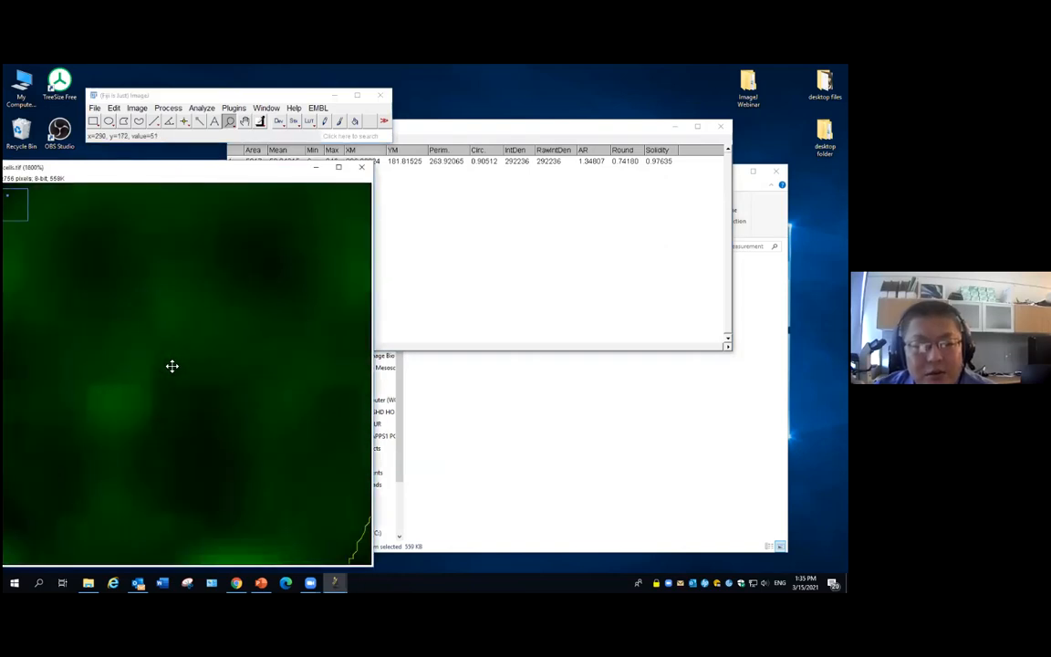
right_click(175, 360)
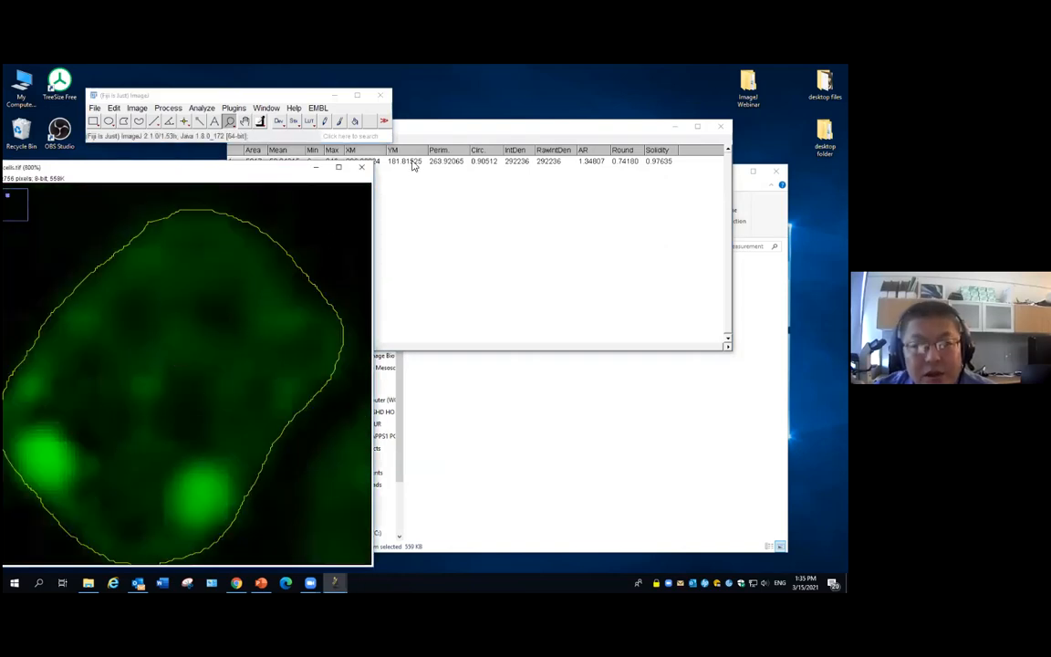
Bring the Results table forward and examine its measurement columns from area to solidity
left_click(437, 133)
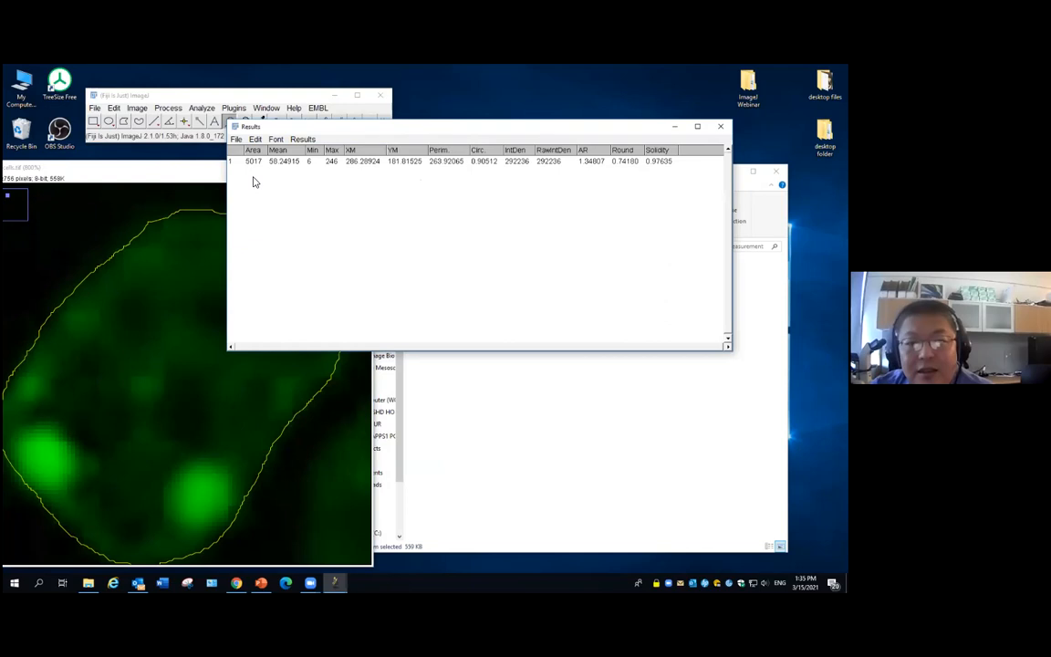
left_click(195, 162)
left_click_drag(412, 132, 436, 139)
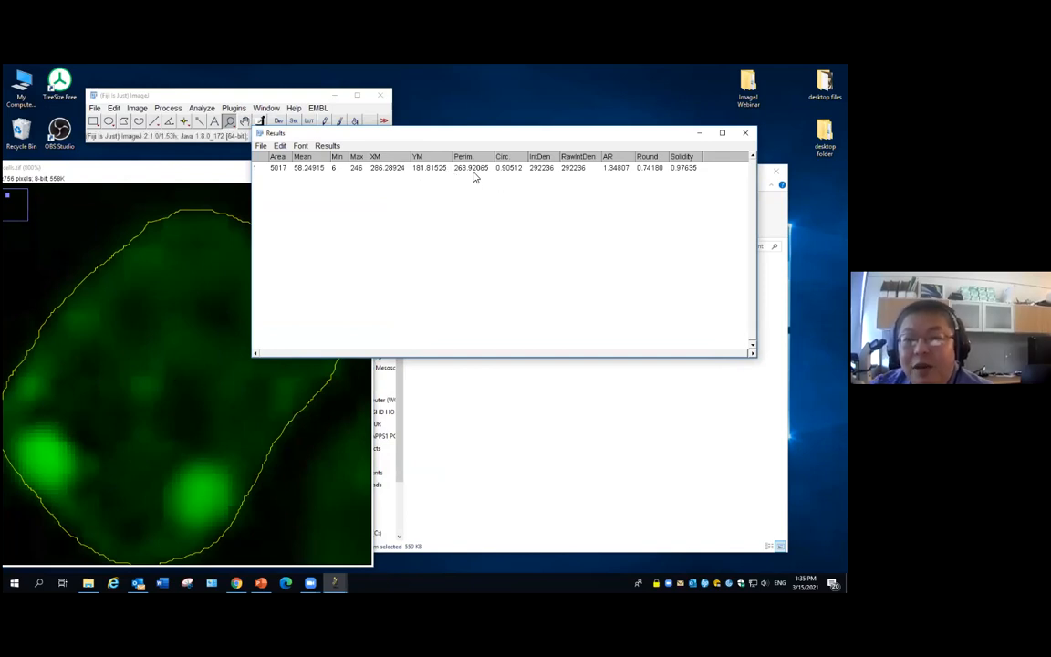
left_click_drag(549, 135, 470, 141)
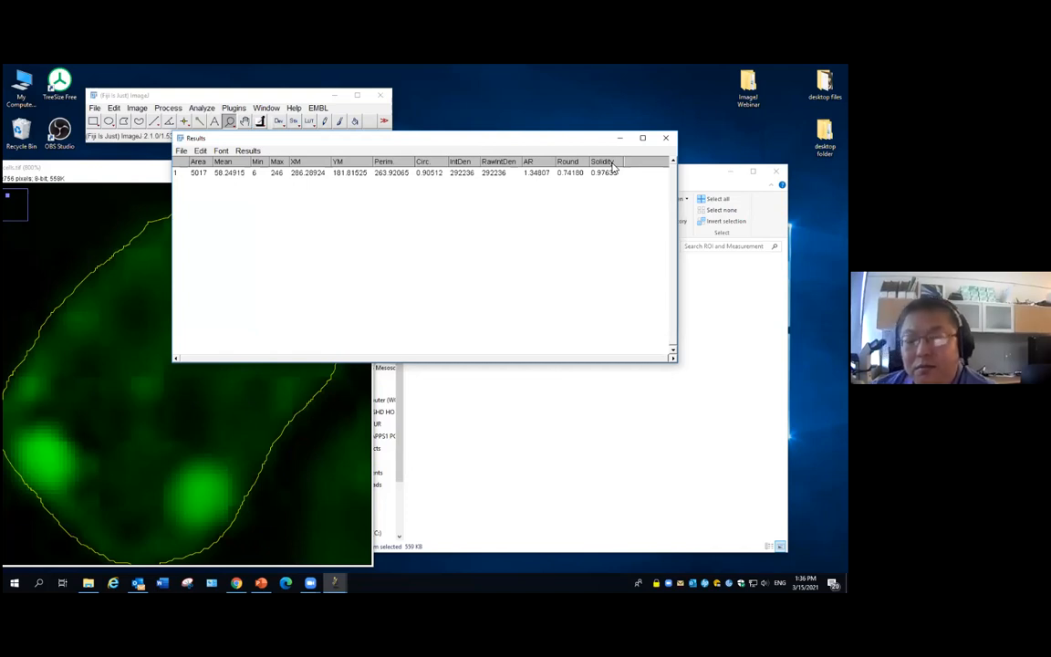
Save the results table as Results.xls in the ROI and Measurement folder
left_click(181, 153)
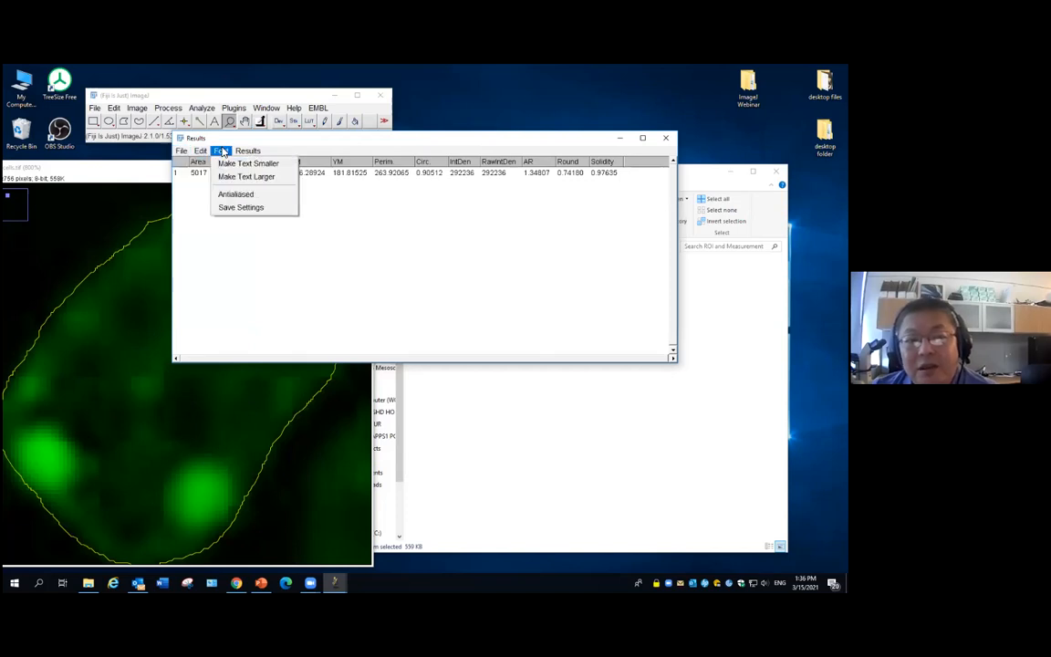
left_click(238, 141)
left_click(182, 151)
left_click(187, 163)
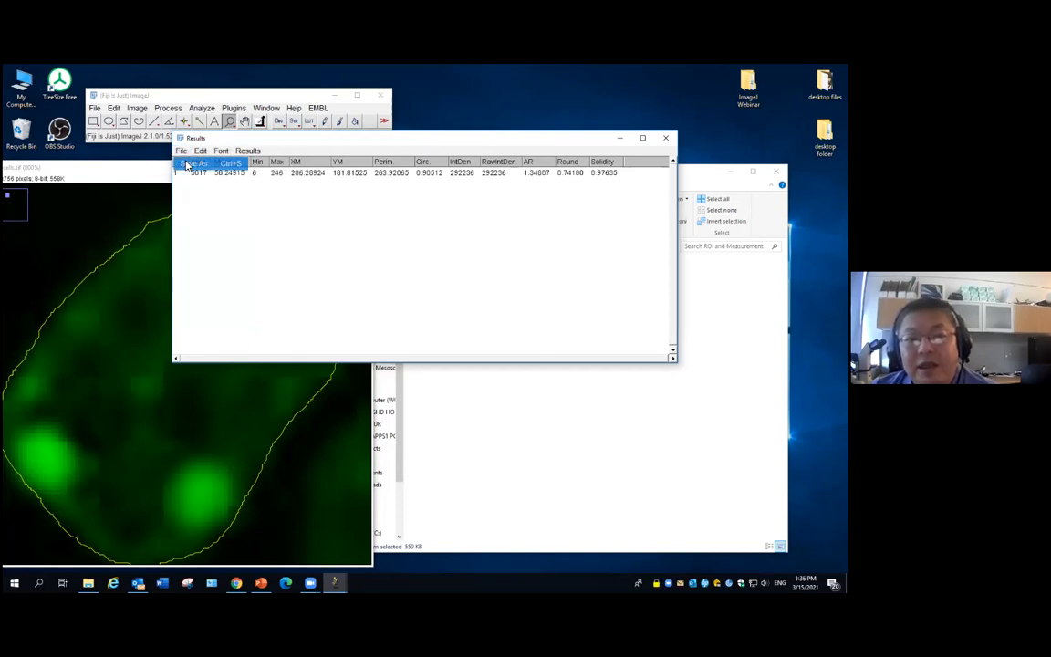
left_click(311, 177)
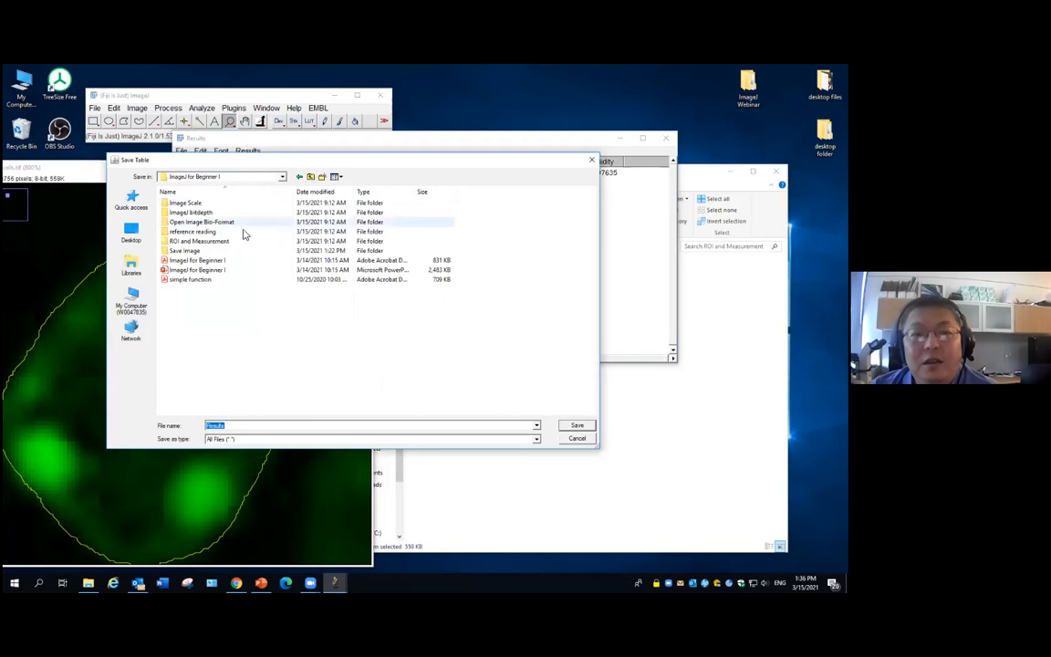
double_click(198, 241)
left_click(283, 426)
type(".xls")
key("Return")
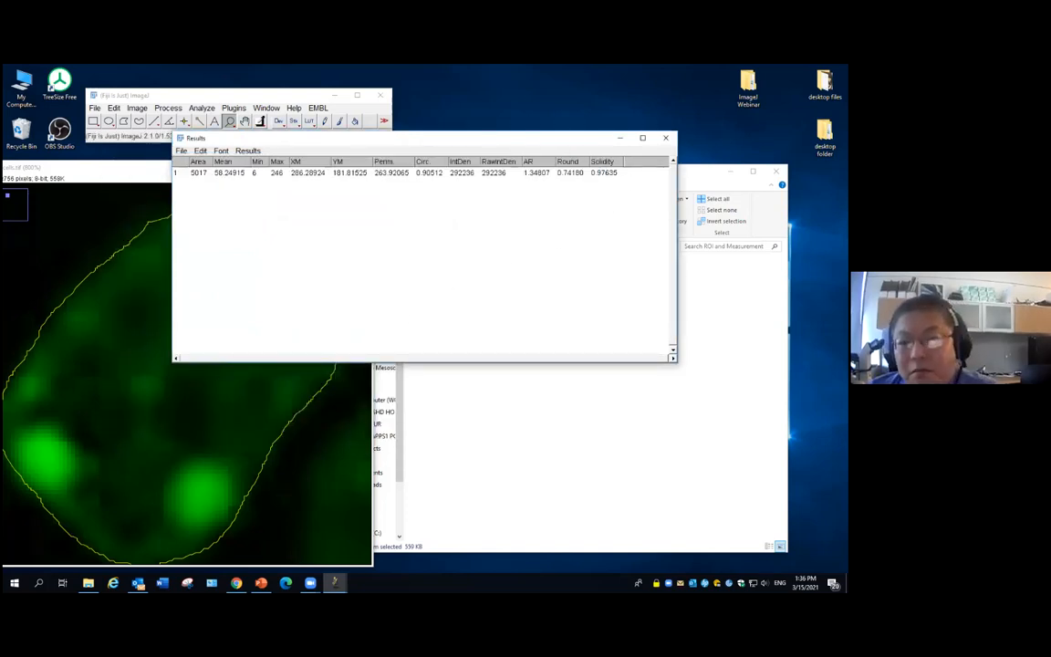
Close the Results table, open the saved Results file in Excel despite the format mismatch, check its columns, and close it
left_click(665, 138)
left_click(648, 179)
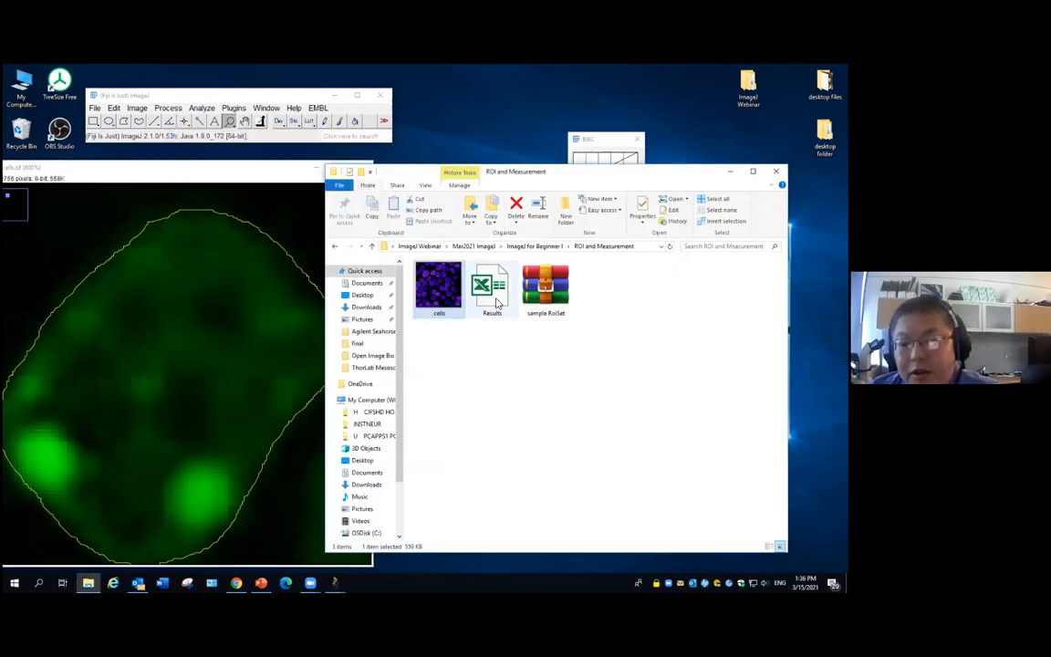
double_click(490, 302)
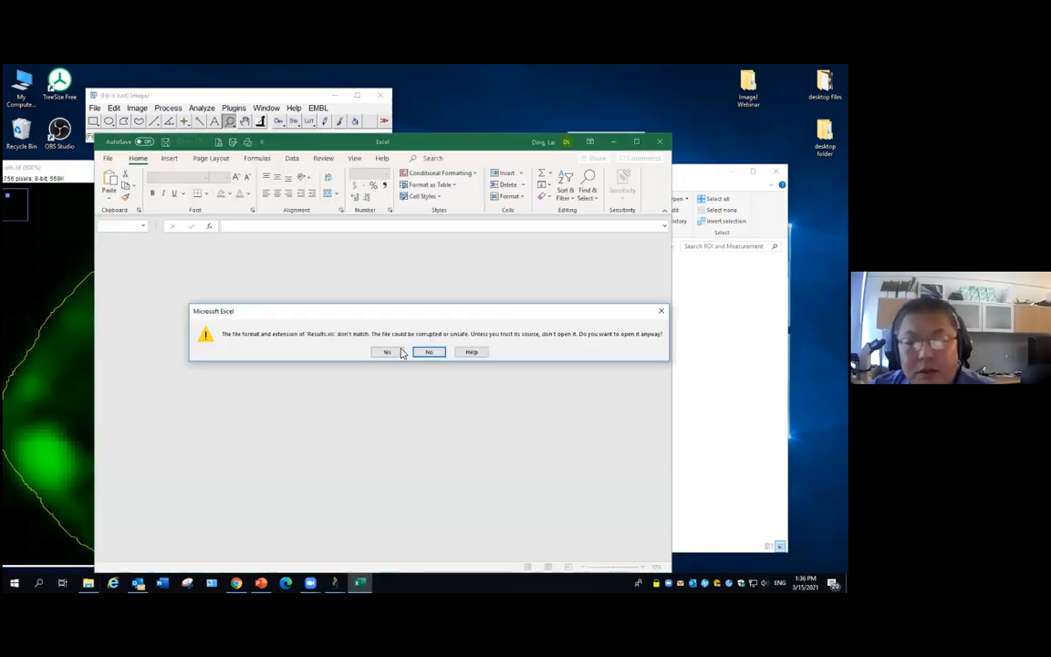
left_click(397, 352)
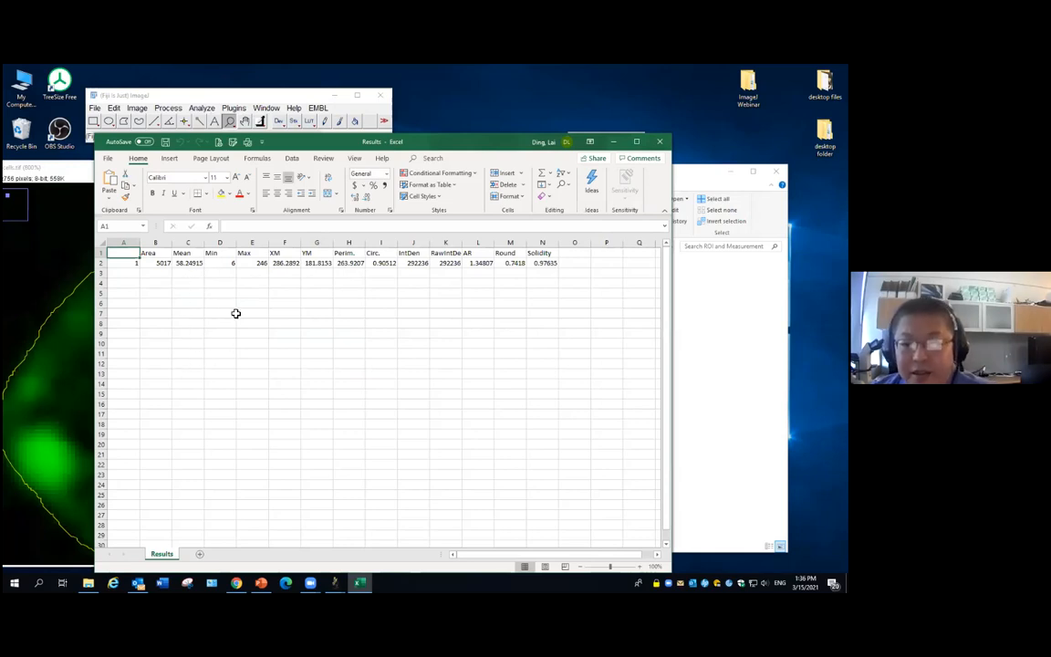
left_click(660, 141)
left_click(637, 140)
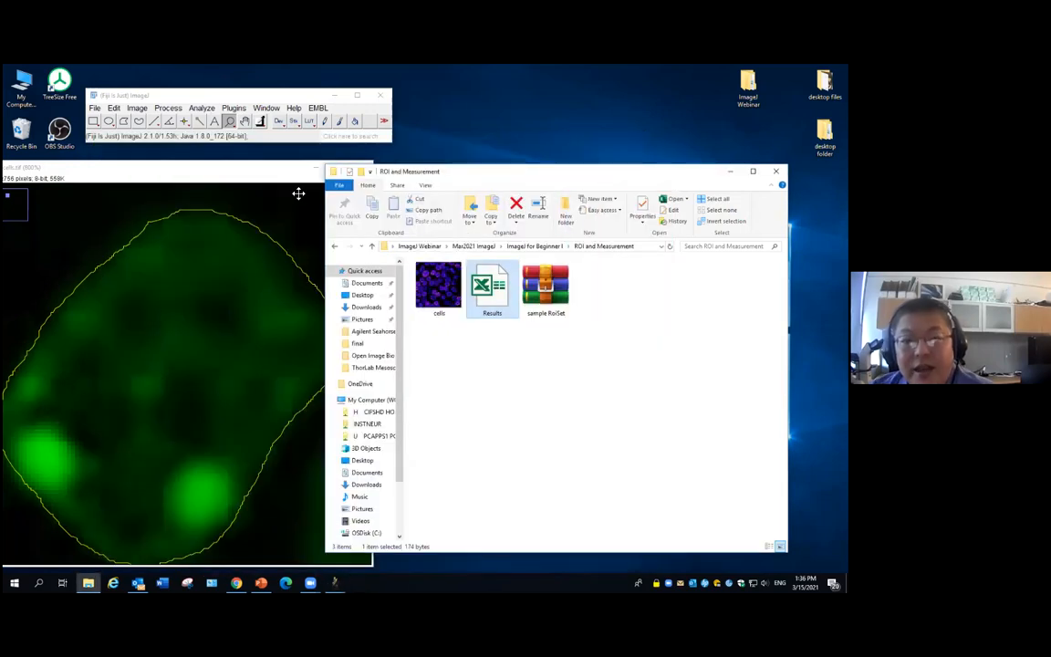
Zoom the cells.tif image back out to 150% so the nuclei surrounding the outlined one are in view
right_click(200, 273)
right_click(202, 276)
right_click(202, 275)
right_click(203, 271)
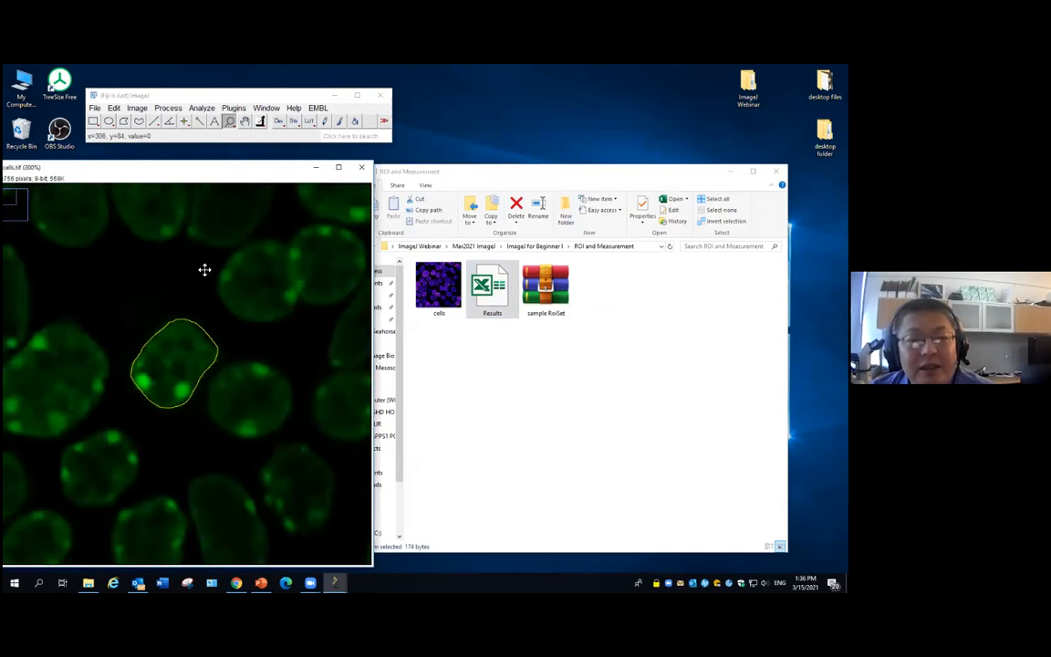
right_click(236, 294)
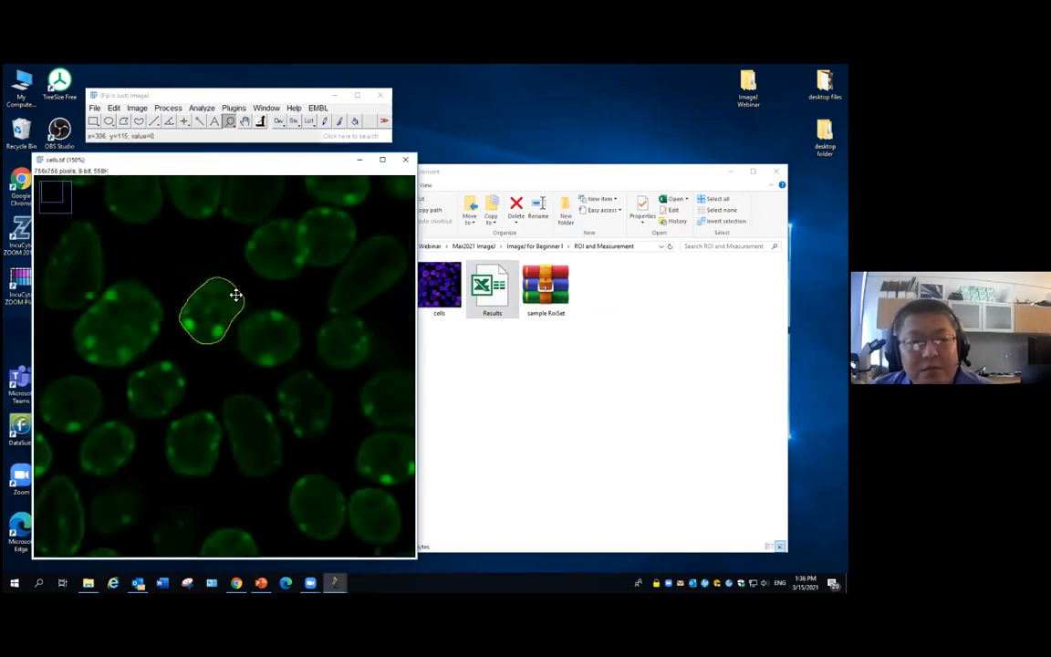
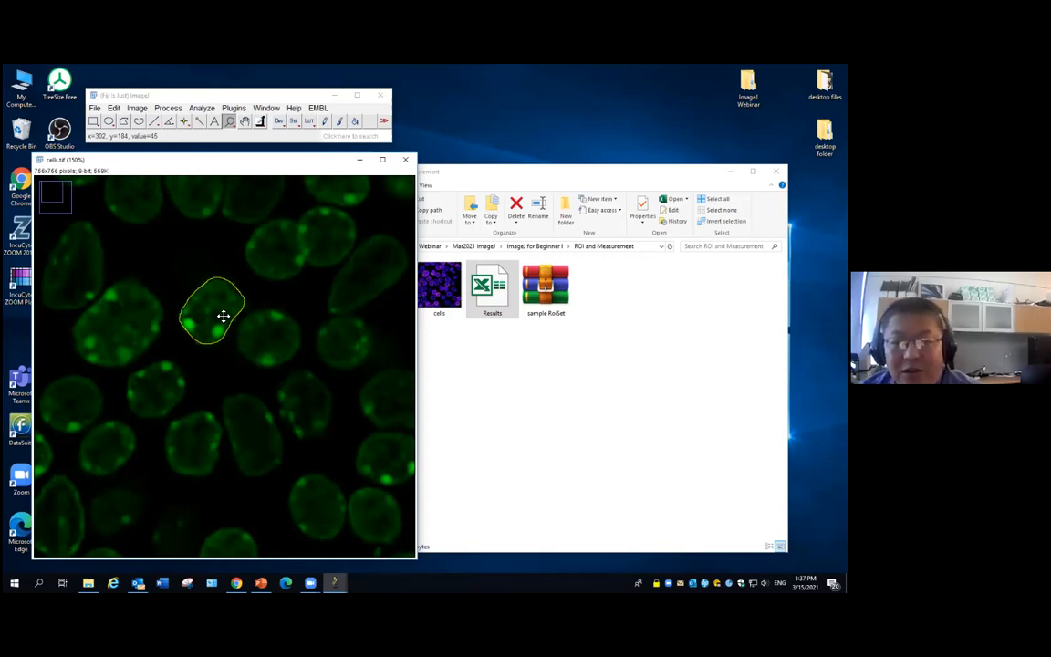
Reopen the Results file in Excel to review the saved measurements once more, and close the workbook
double_click(494, 286)
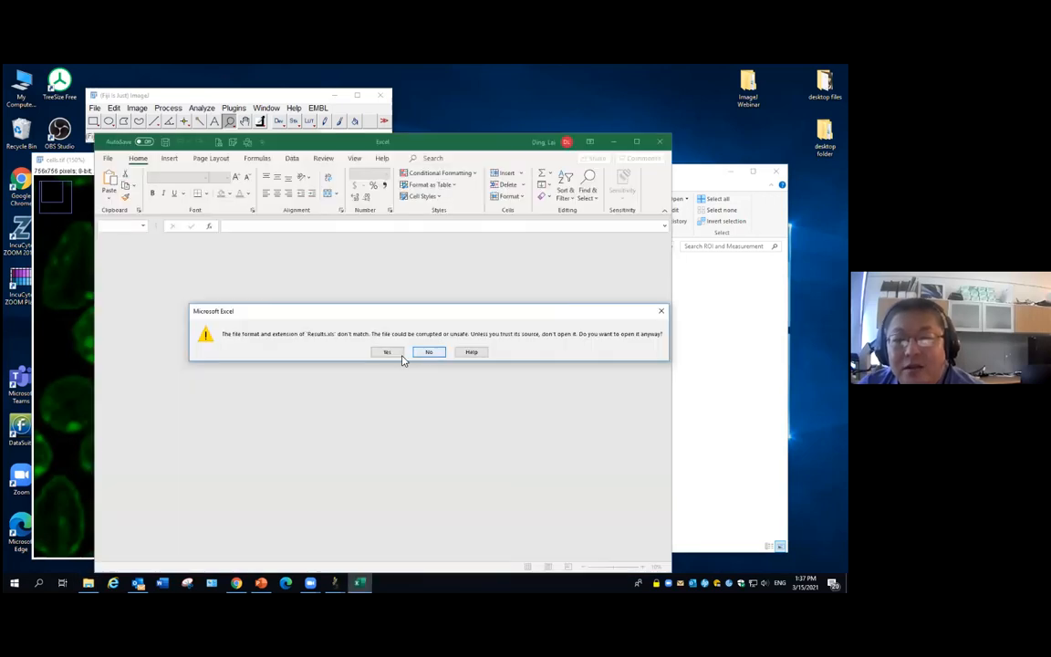
left_click(398, 354)
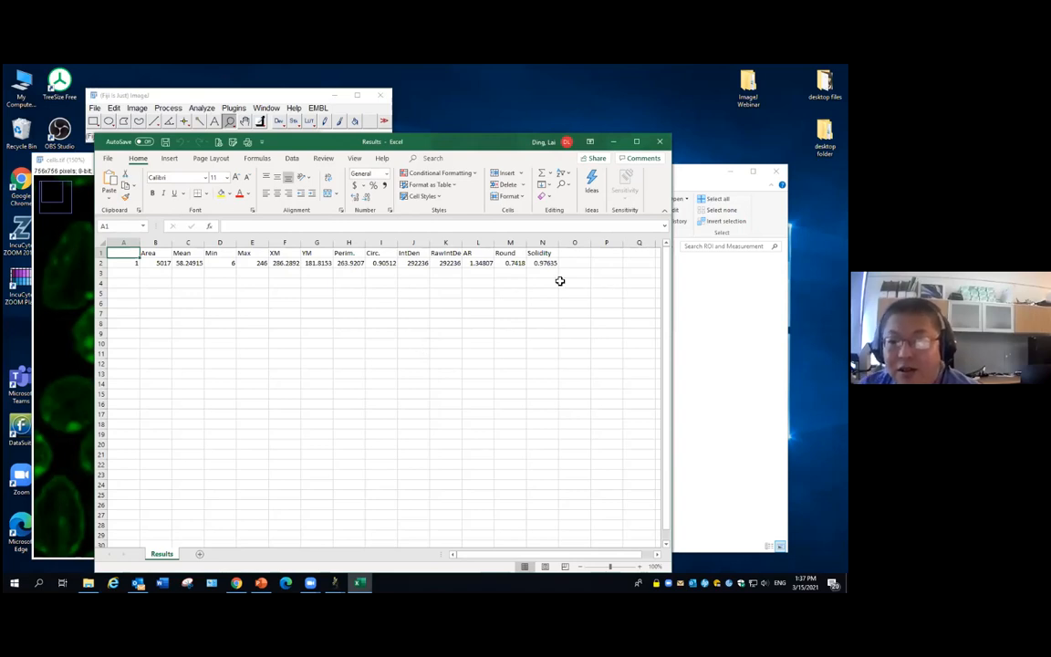
left_click(662, 144)
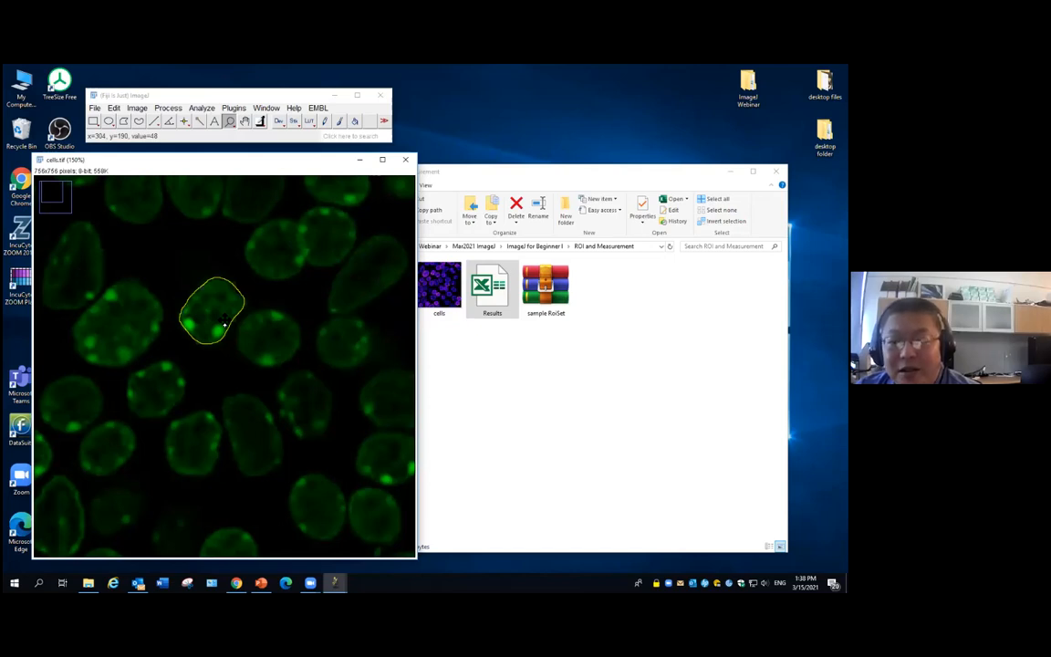
Open the ROI Manager, place it beside the image, widen it, and add the current nucleus outline to its list
left_click(203, 109)
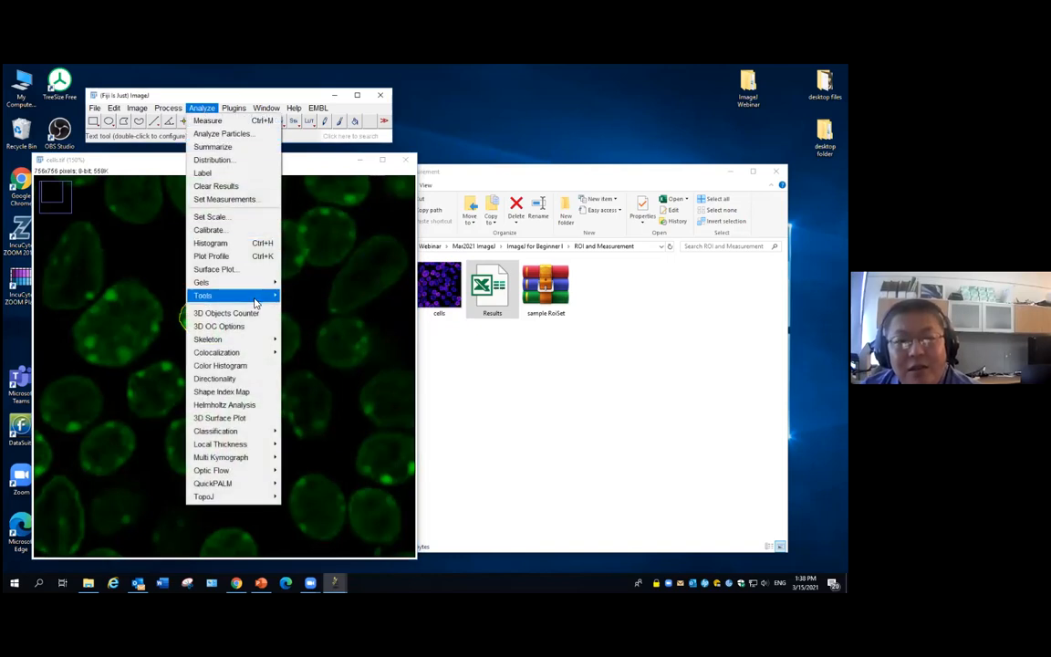
mouse_move(246, 295)
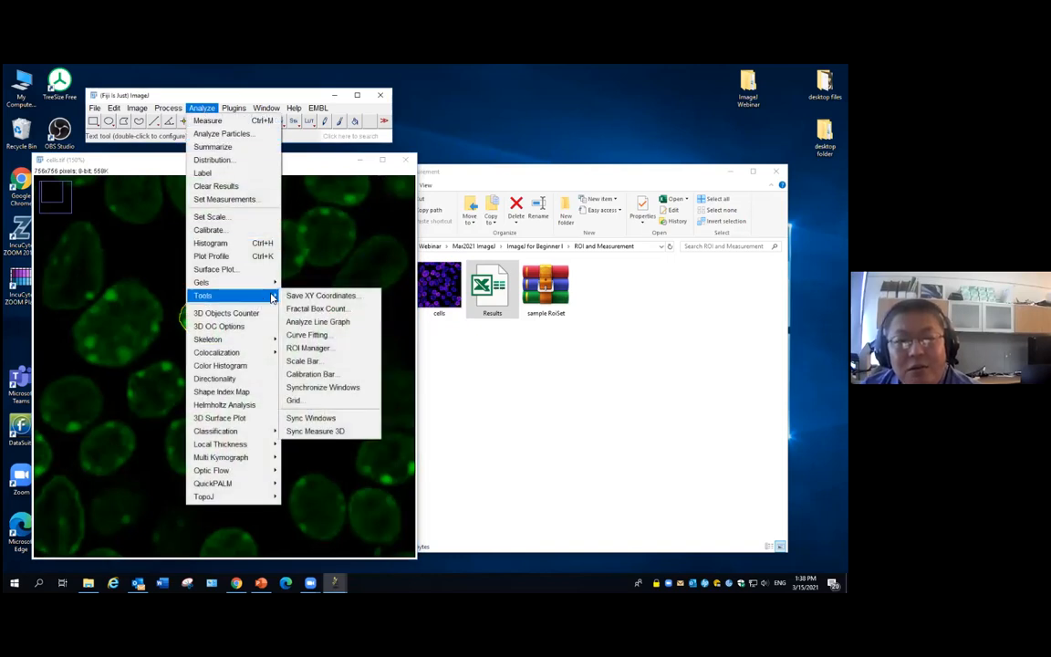
left_click(325, 351)
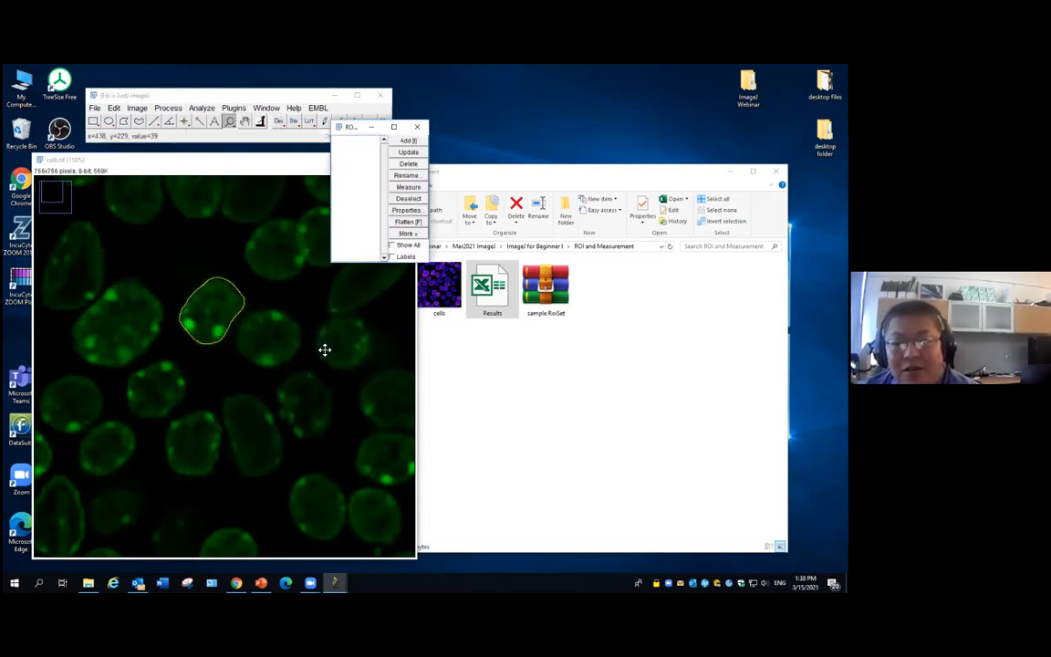
left_click_drag(365, 136, 487, 161)
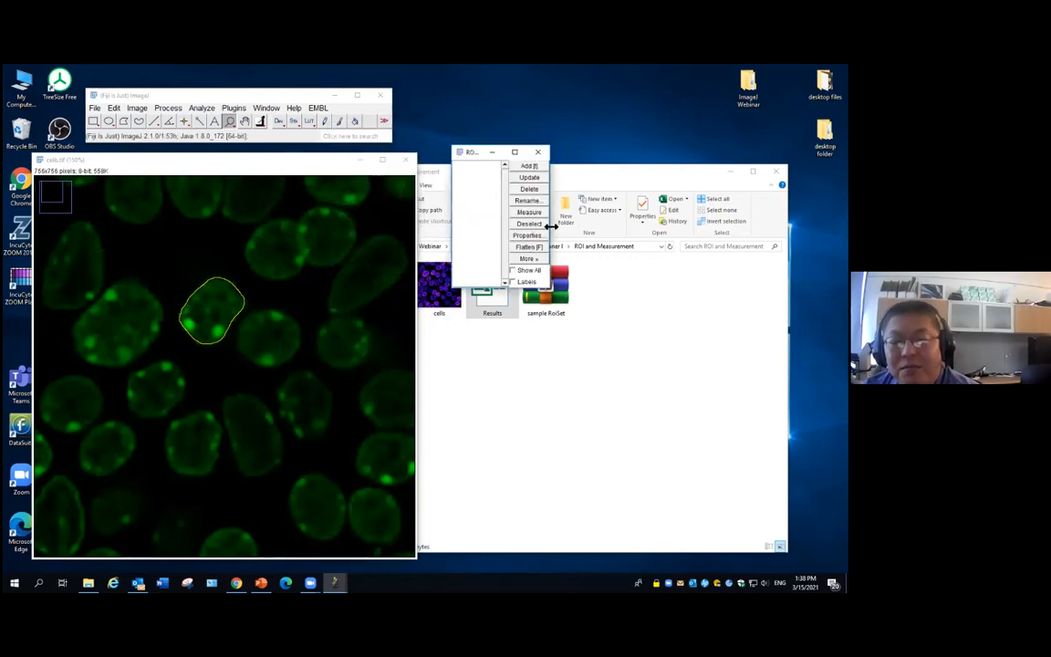
left_click_drag(550, 226, 593, 228)
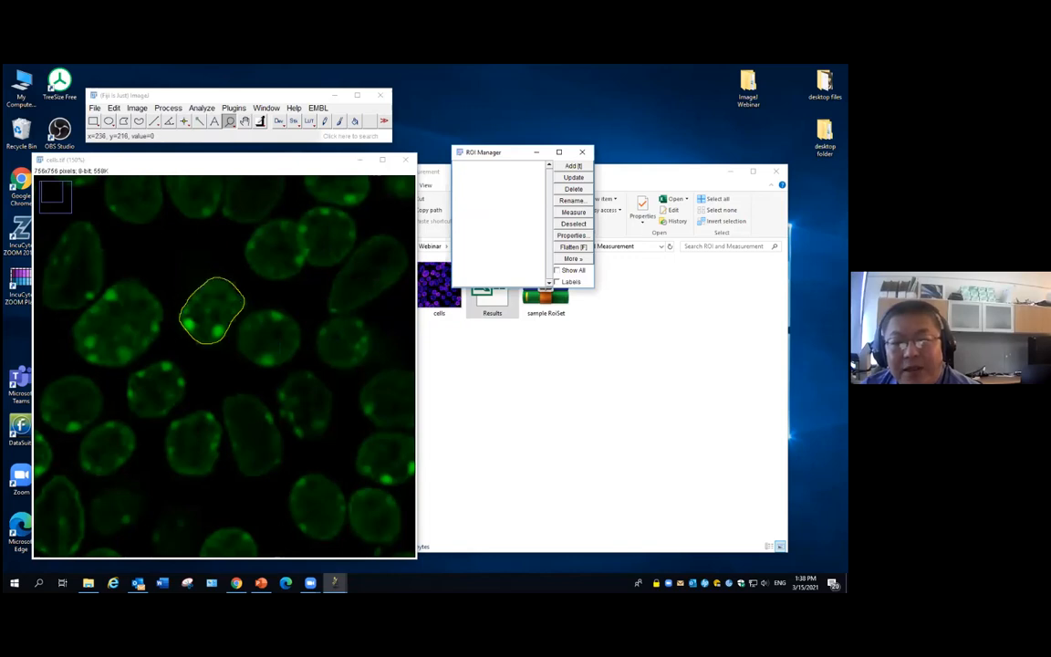
left_click(574, 167)
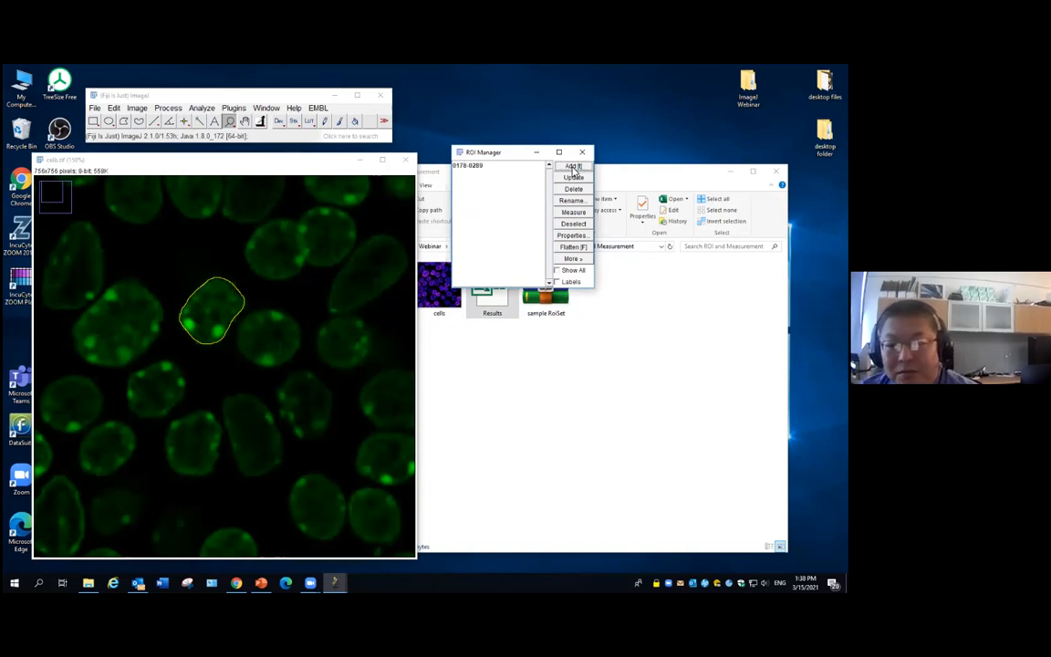
Toggle the display of all ROIs and select the stored outline in the list to check how it is recalled
left_click(581, 272)
left_click(580, 272)
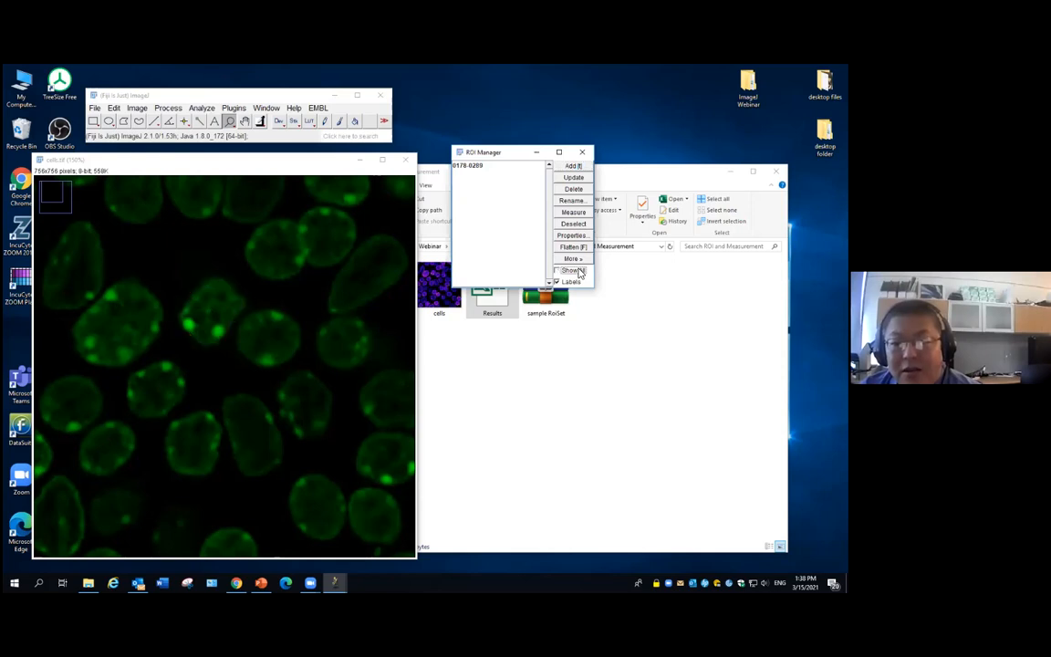
left_click(472, 166)
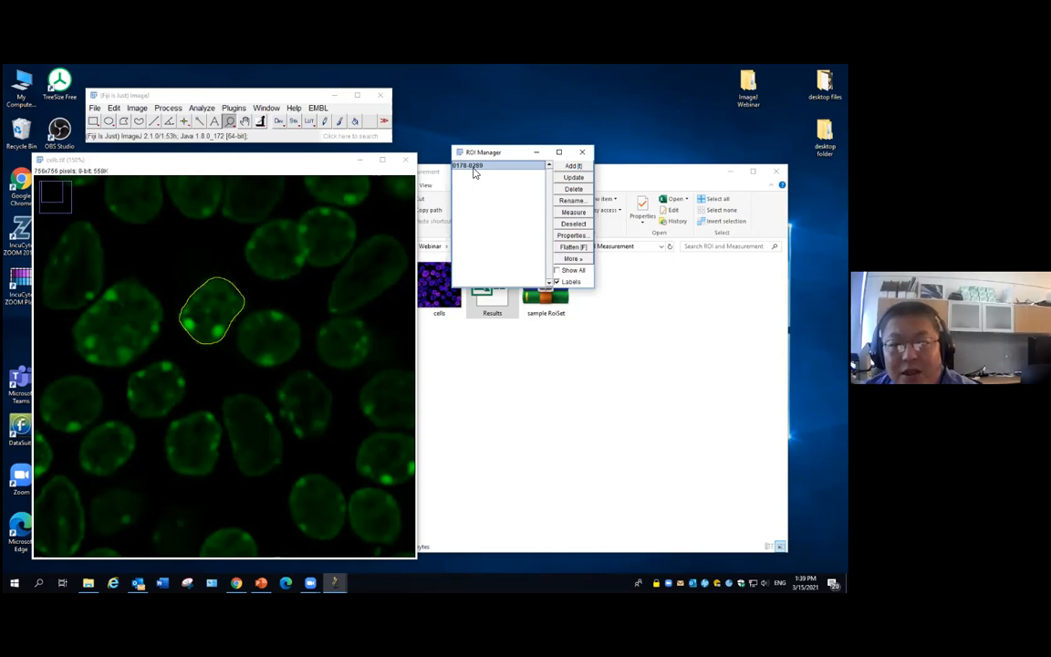
left_click(572, 273)
left_click(572, 273)
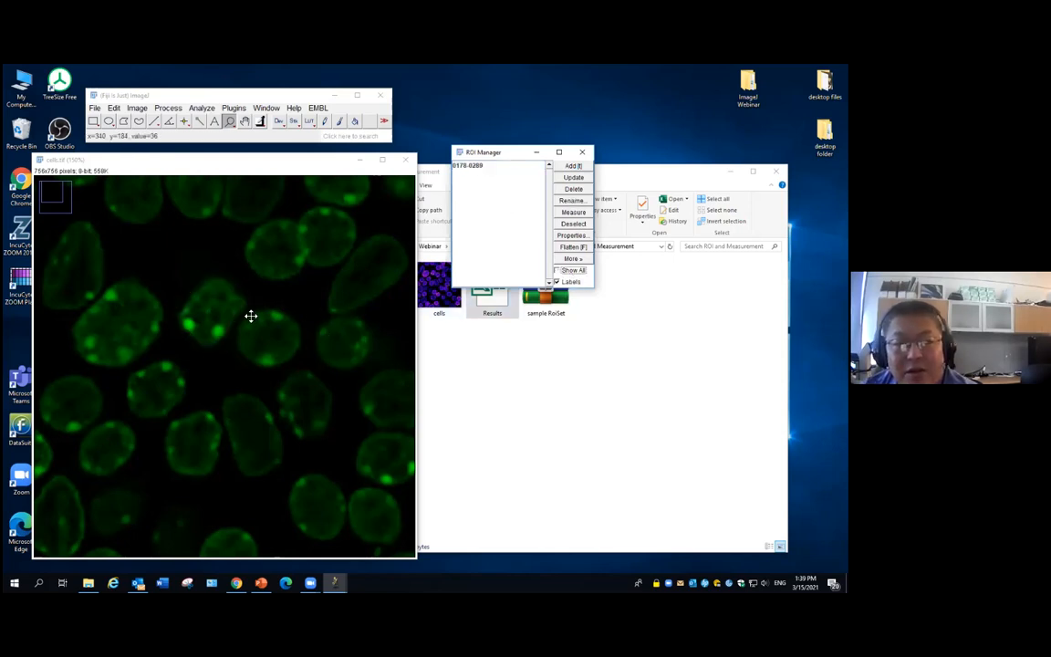
Outline the nucleus just right of the first with a freehand selection, add it to the ROI Manager, and show all ROIs
left_click(138, 121)
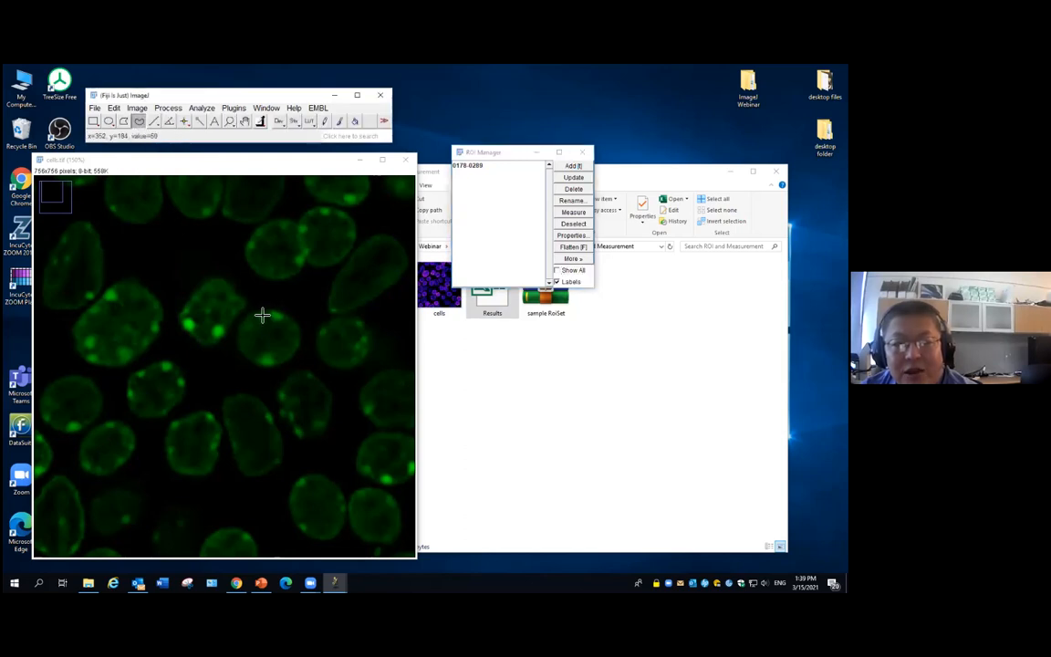
mouse_move(258, 313)
left_mouse_down()
mouse_move(239, 329)
mouse_move(243, 357)
mouse_move(266, 370)
mouse_move(296, 356)
mouse_move(291, 320)
mouse_move(270, 307)
mouse_move(242, 314)
left_mouse_up()
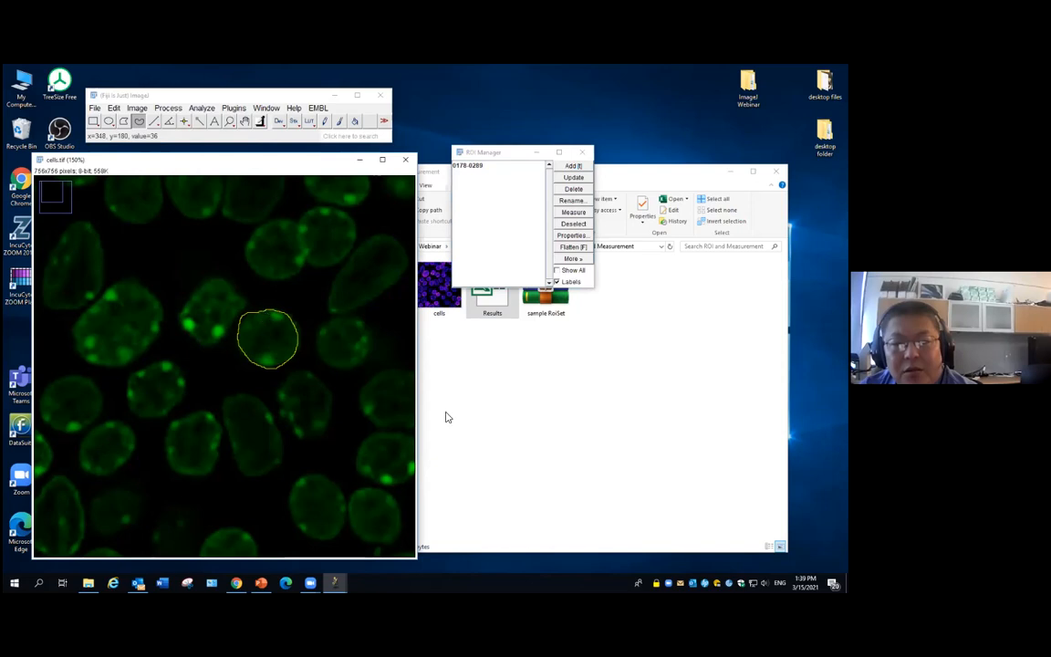
left_click(573, 166)
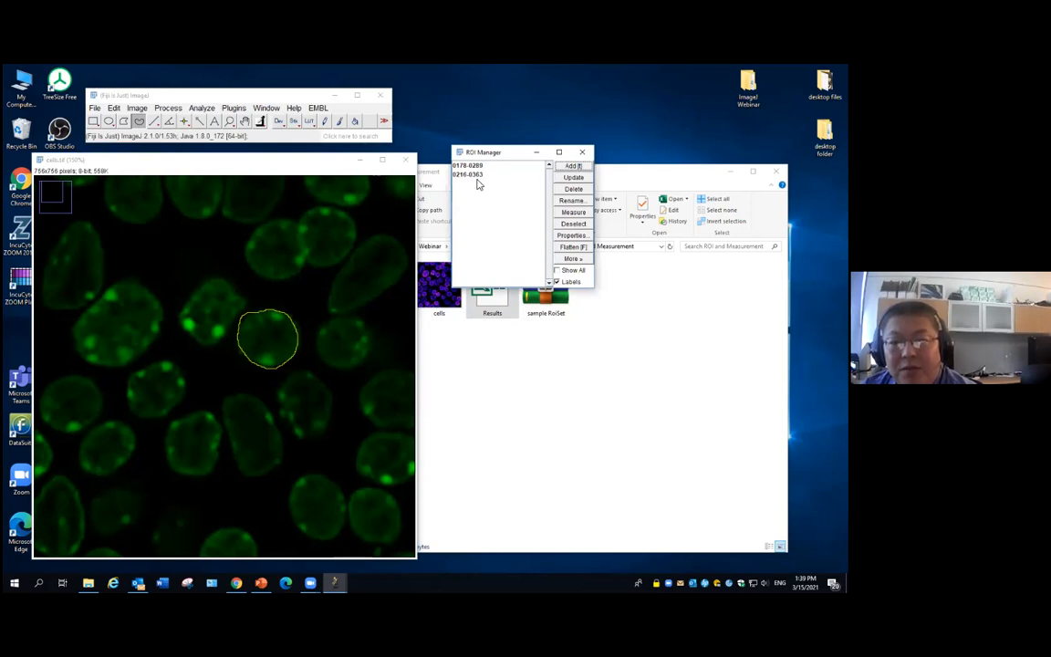
left_click(573, 271)
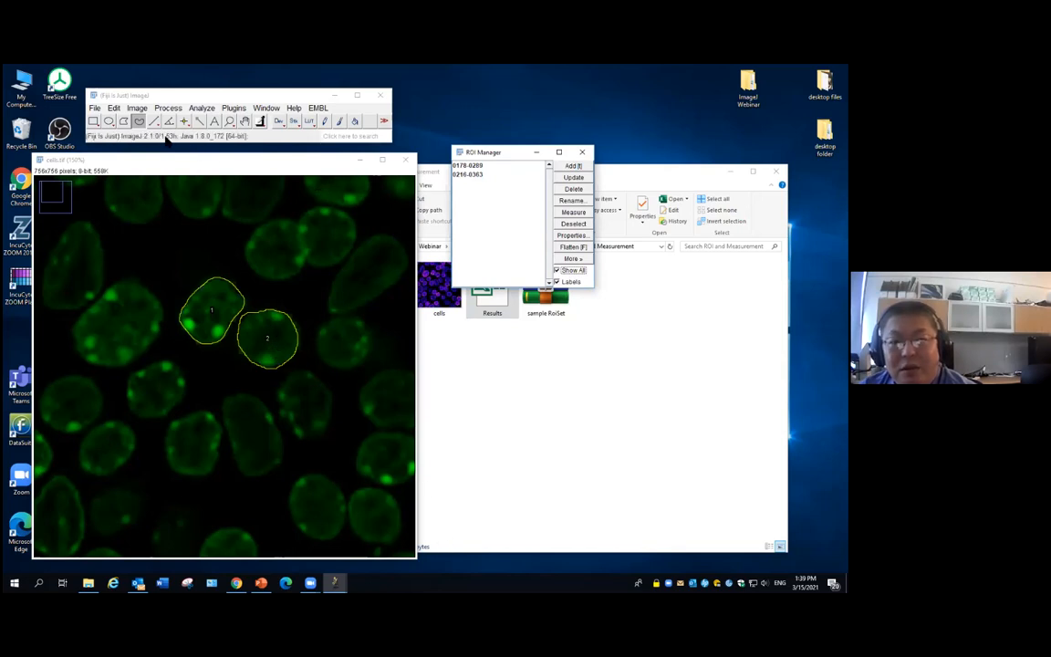
Draw a freehand outline around the nucleus below and left of the first and add it to the ROI Manager
left_click(156, 362)
mouse_move(156, 363)
left_mouse_down()
mouse_move(128, 394)
mouse_move(155, 415)
mouse_move(185, 380)
mouse_move(169, 359)
left_mouse_up()
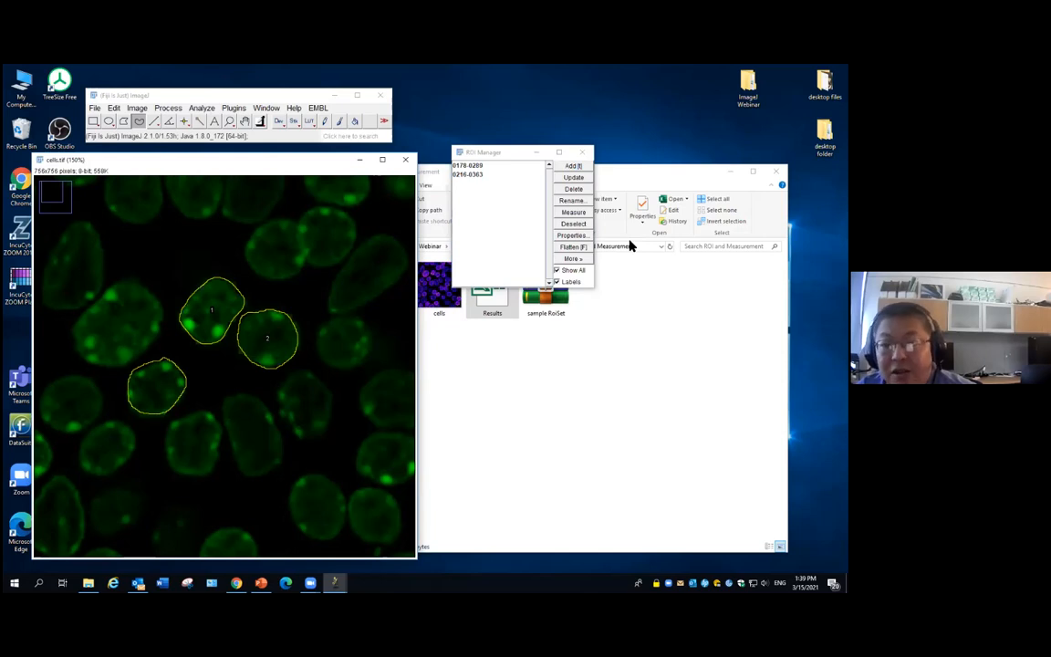
key("t")
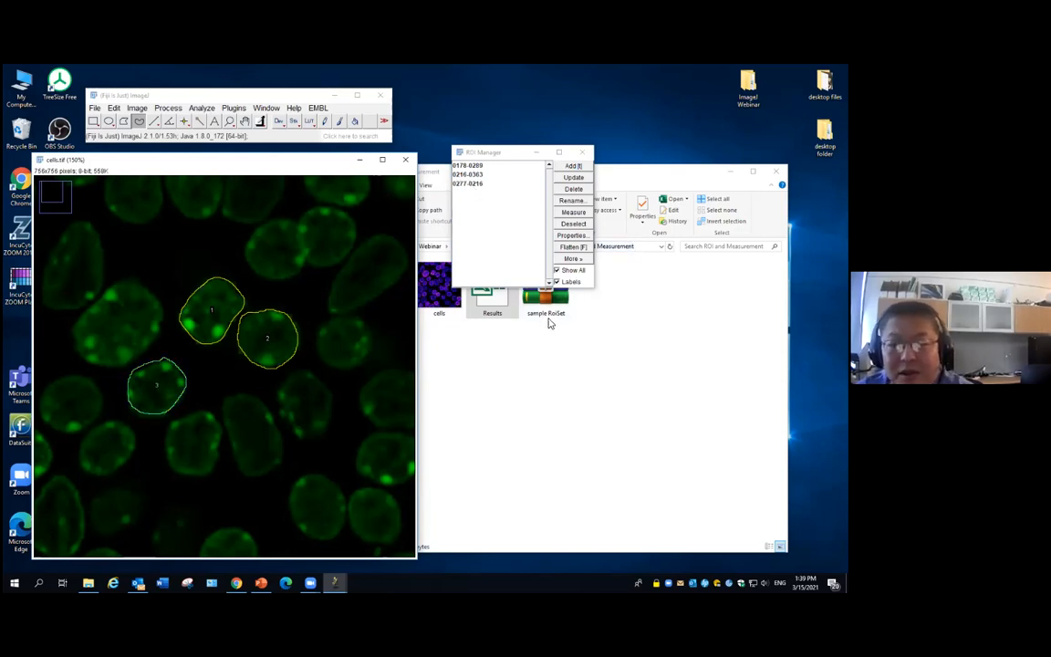
Delete the second ROI from the ROI Manager and refresh the overlay by turning Show All off and on
left_click(470, 173)
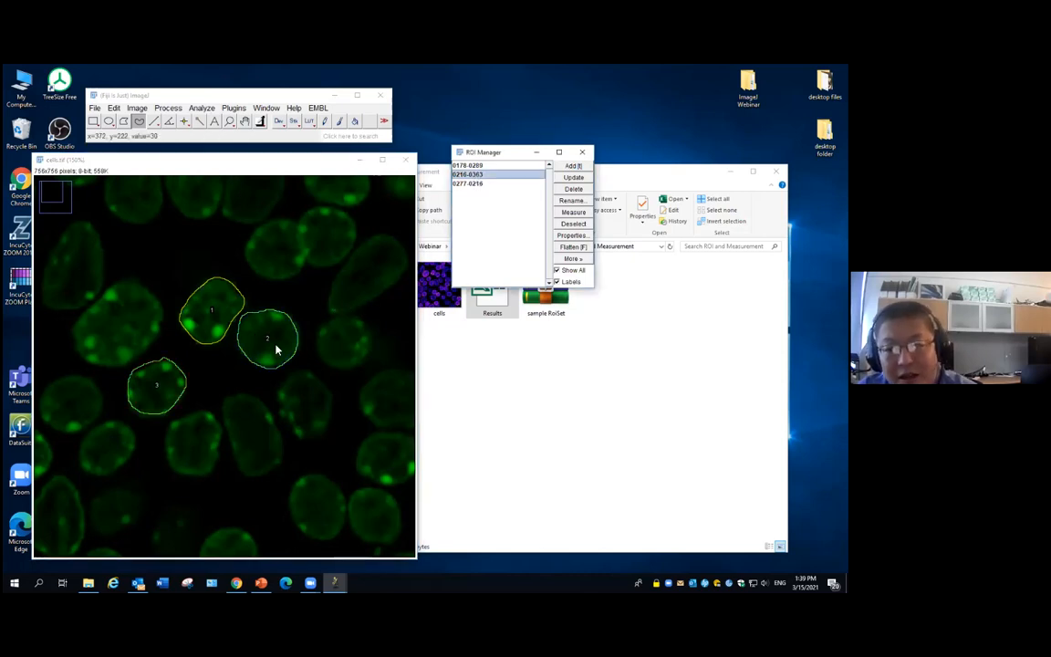
left_click(572, 190)
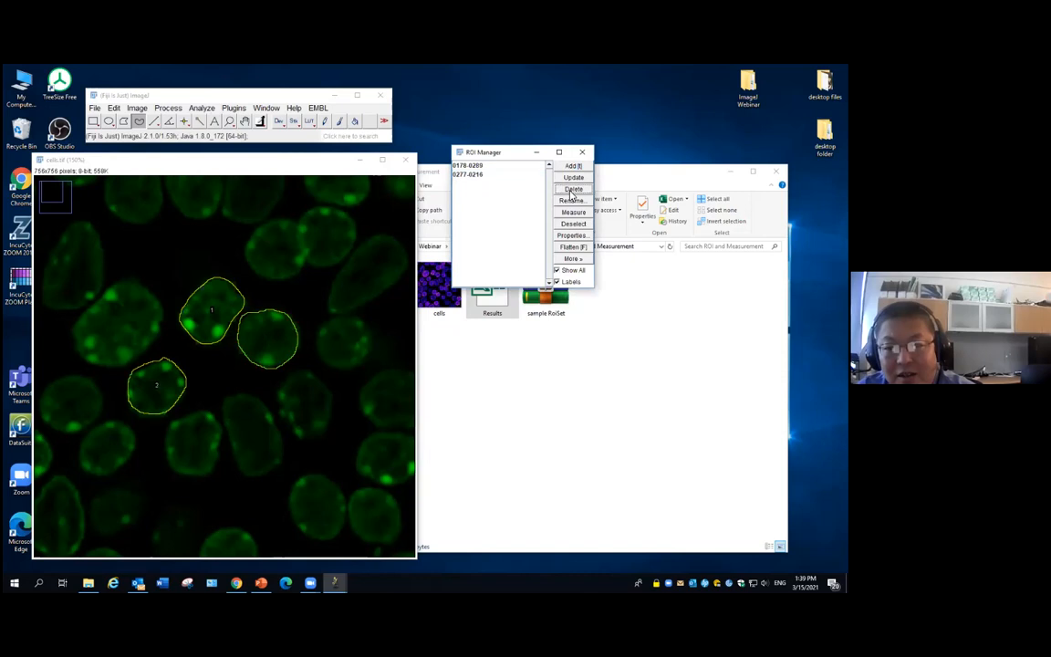
left_click(572, 272)
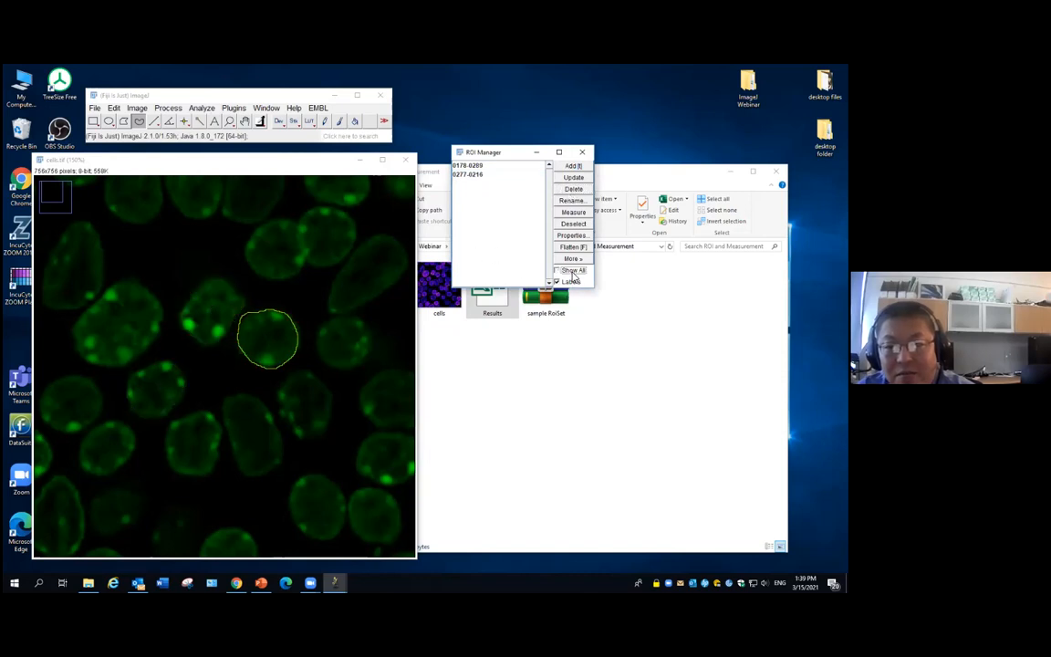
left_click(573, 271)
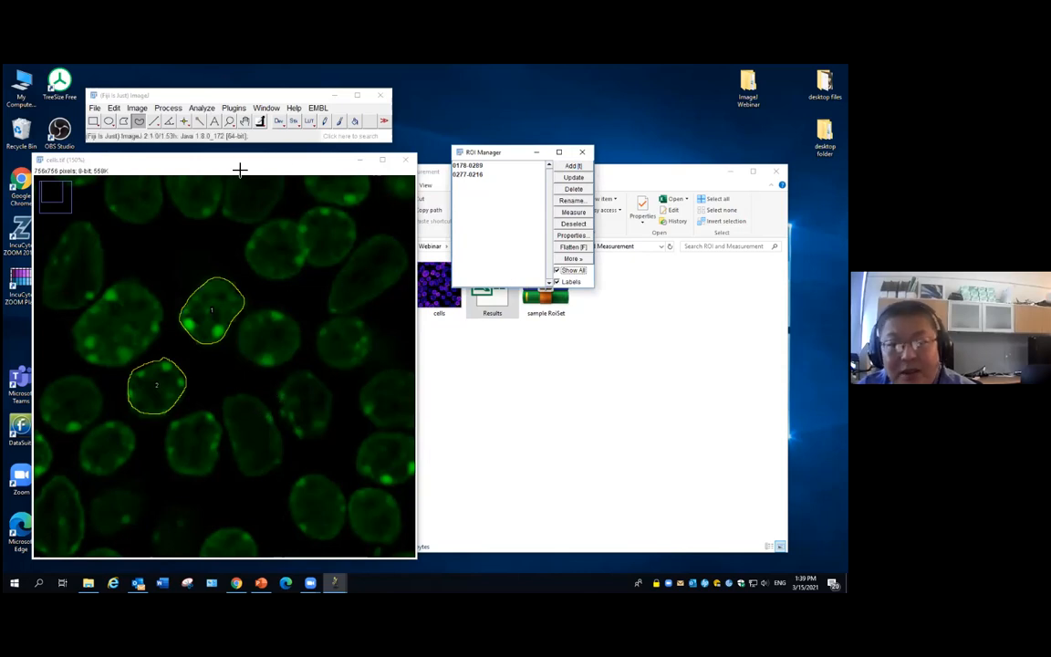
Add freehand outlines of three more nuclei, including the one just deleted, to the ROI Manager and measure all listed ROIs
mouse_move(295, 370)
left_mouse_down()
mouse_move(289, 419)
mouse_move(316, 437)
mouse_move(333, 394)
mouse_move(295, 369)
left_mouse_up()
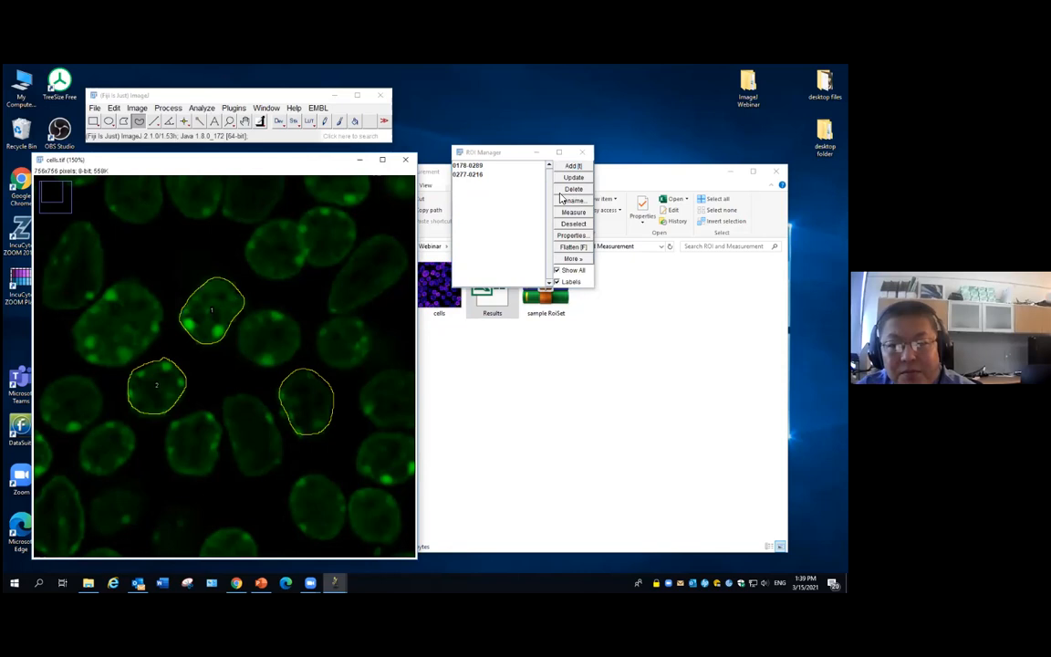
left_click(573, 166)
mouse_move(259, 312)
left_mouse_down()
mouse_move(247, 317)
mouse_move(242, 352)
mouse_move(272, 364)
mouse_move(296, 348)
mouse_move(259, 312)
left_mouse_up()
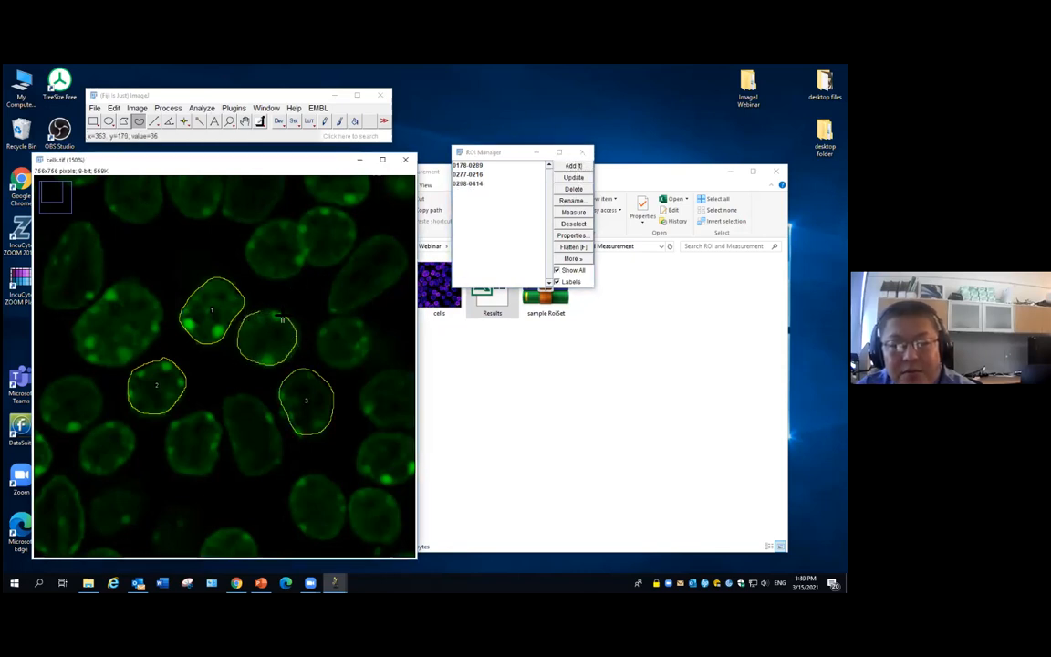
left_click(573, 166)
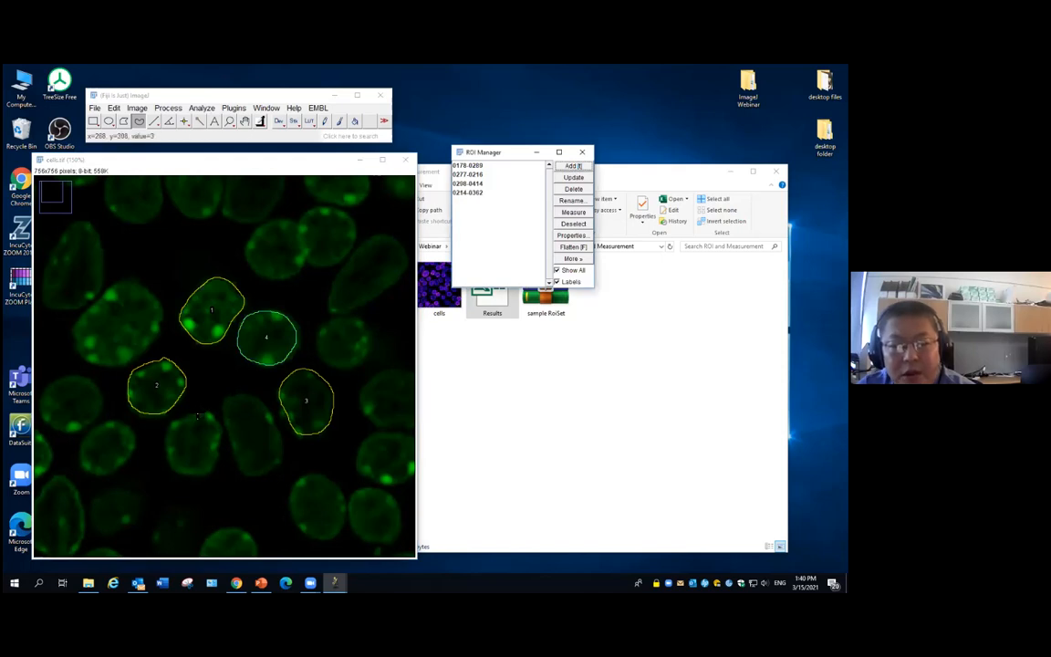
mouse_move(197, 417)
left_mouse_down()
mouse_move(176, 423)
mouse_move(172, 462)
mouse_move(204, 476)
mouse_move(222, 436)
mouse_move(199, 417)
left_mouse_up()
left_click(573, 166)
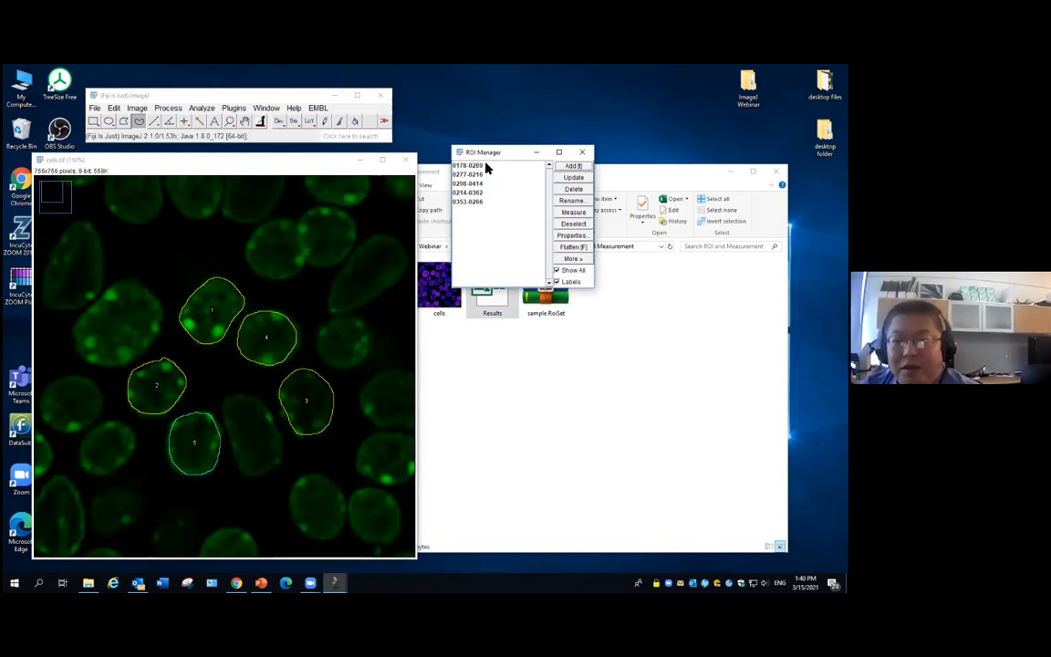
left_click(574, 213)
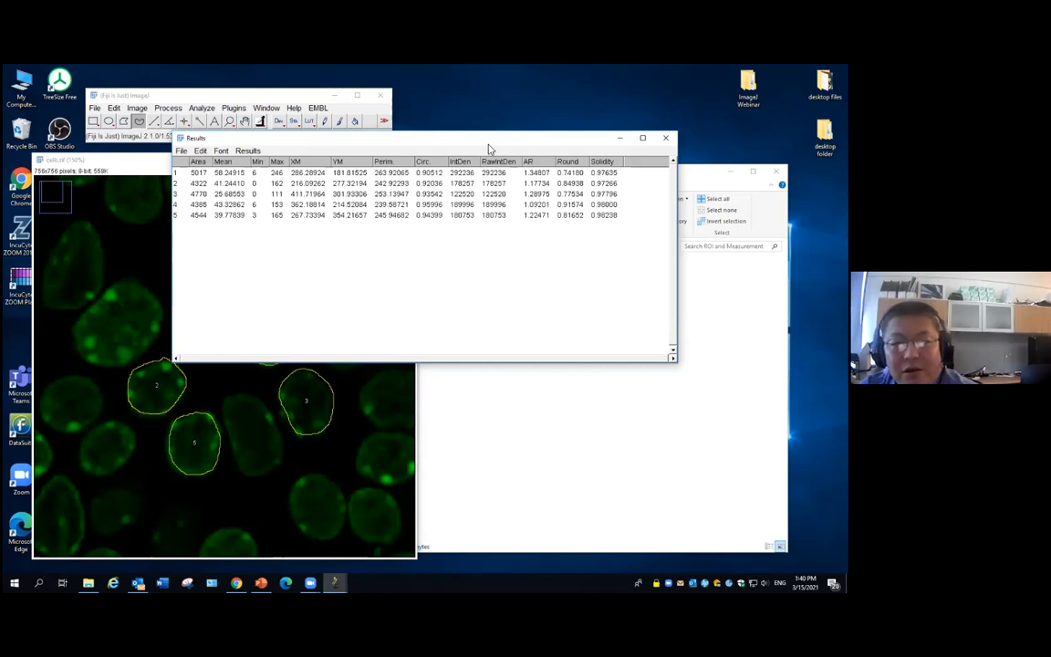
Rearrange the Results table and ROI Manager windows to match each measurement row with its numbered nucleus outline
left_click_drag(491, 144, 678, 220)
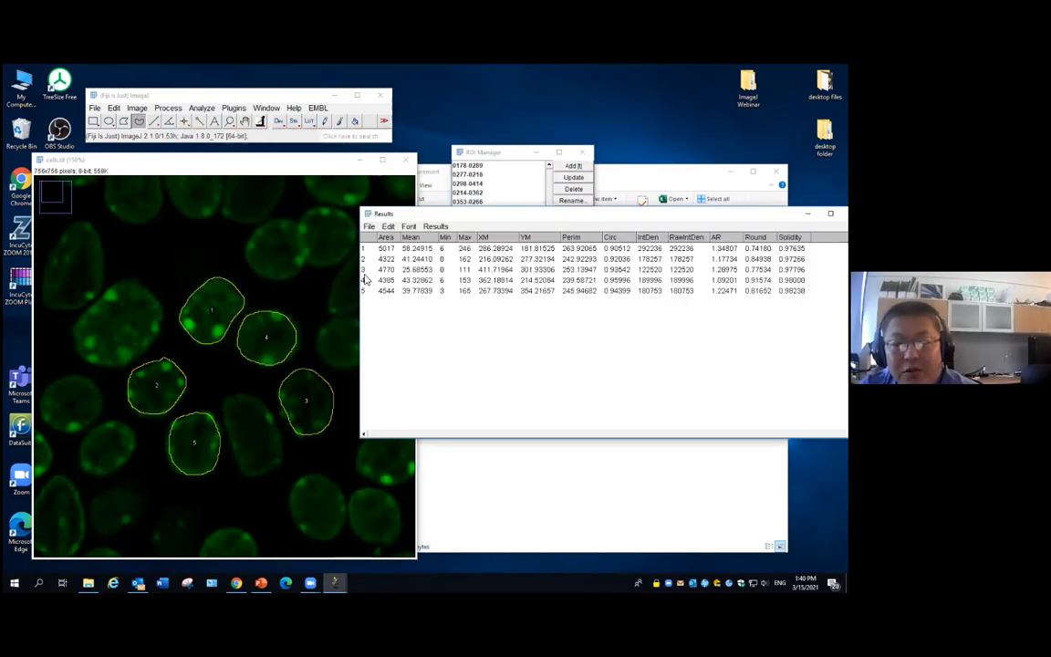
left_click(490, 152)
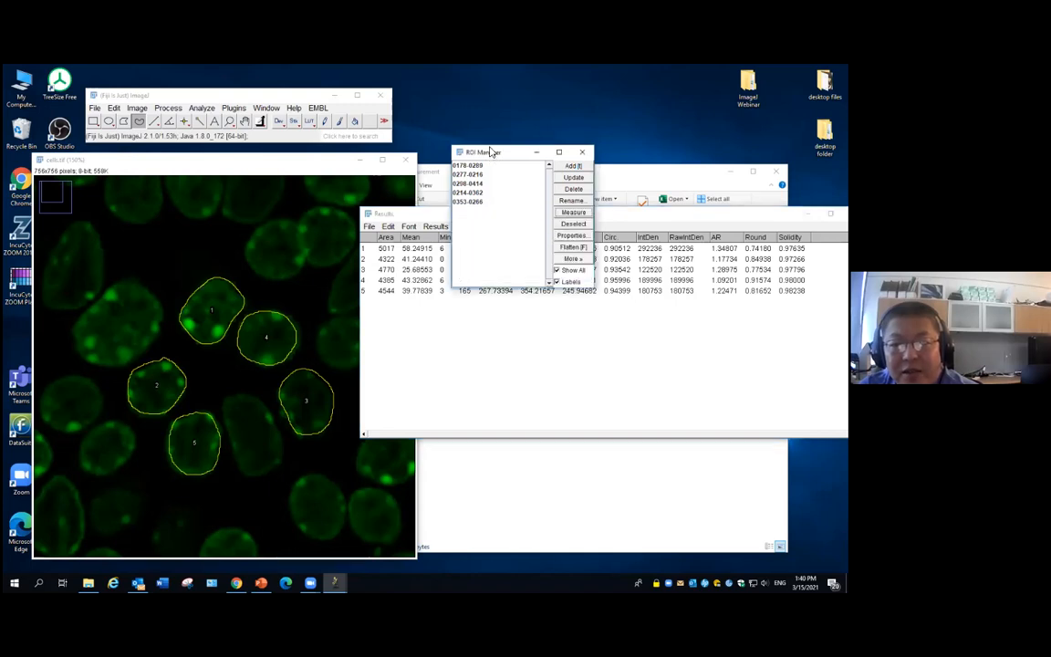
left_click_drag(490, 152, 420, 83)
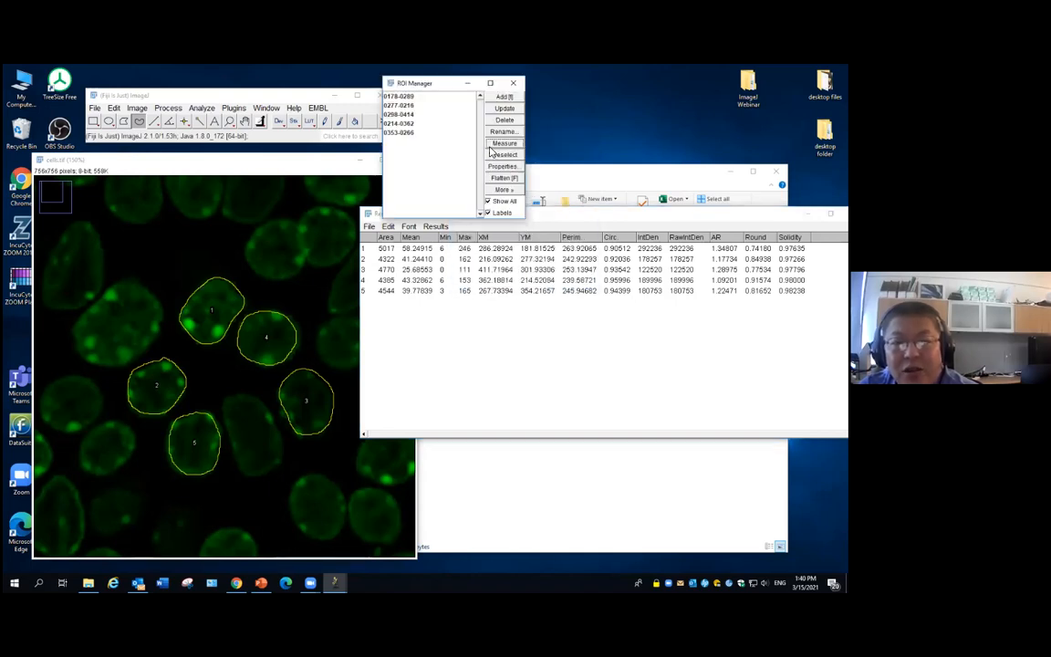
left_click(321, 160)
left_click(509, 214)
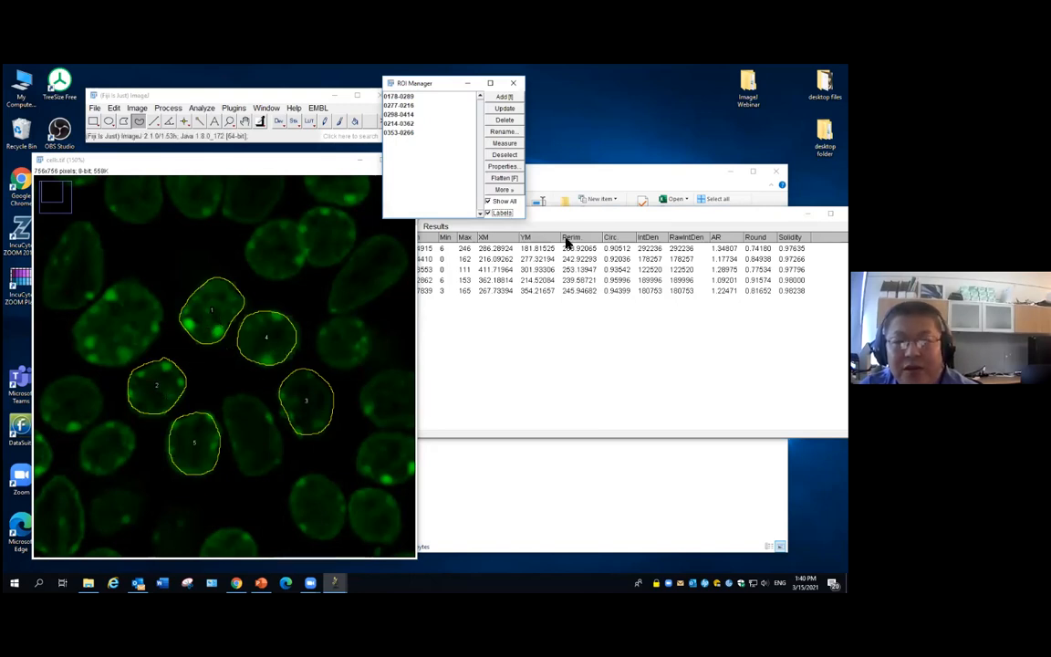
left_click_drag(570, 222, 420, 227)
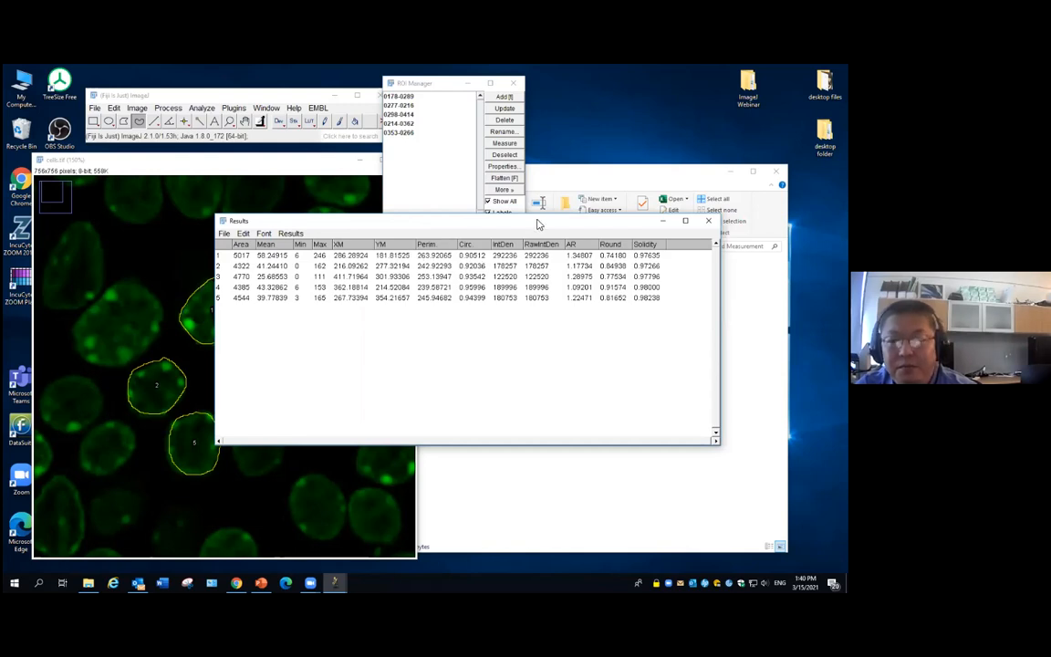
left_click_drag(443, 225, 348, 218)
Save the measurement table over the existing Results file in the ROI and Measurement folder and close the table
left_click(129, 226)
left_click(177, 239)
left_click(240, 224)
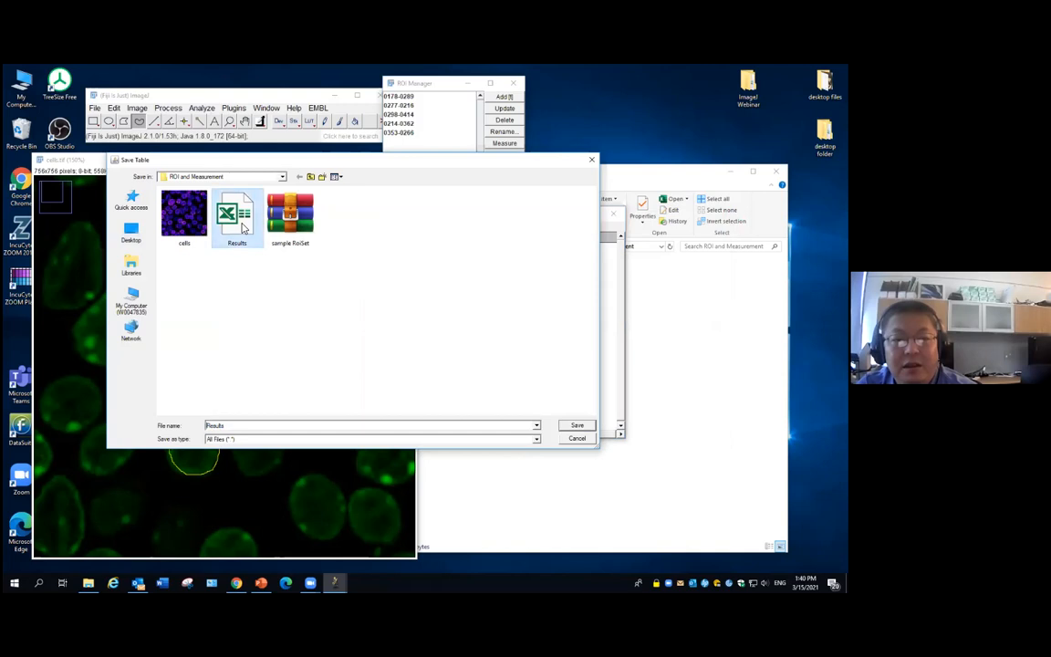
left_click(589, 426)
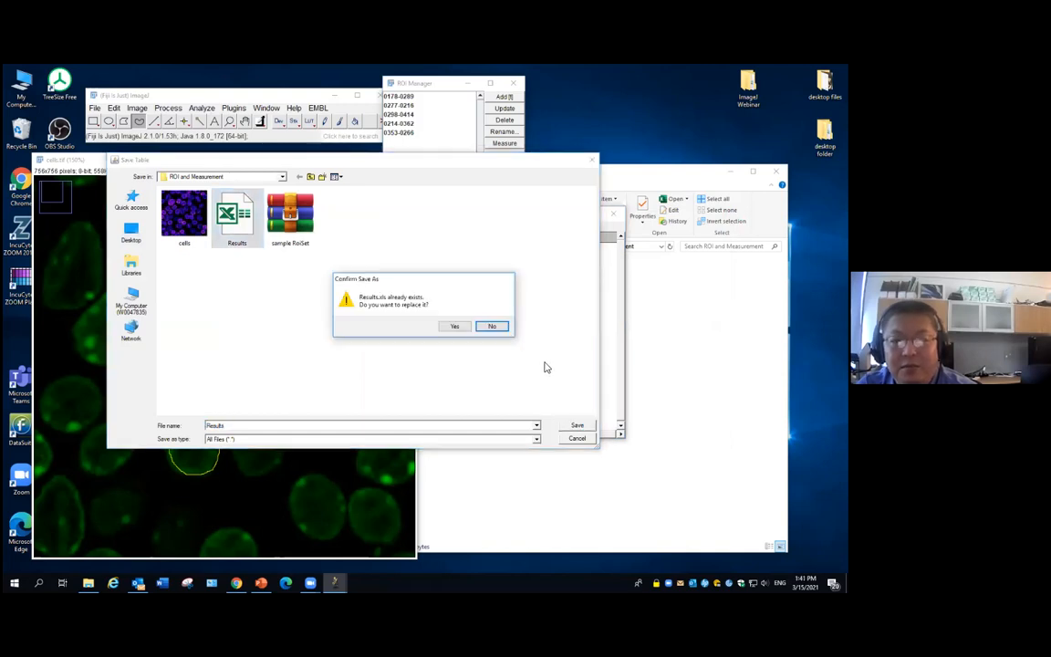
left_click(467, 329)
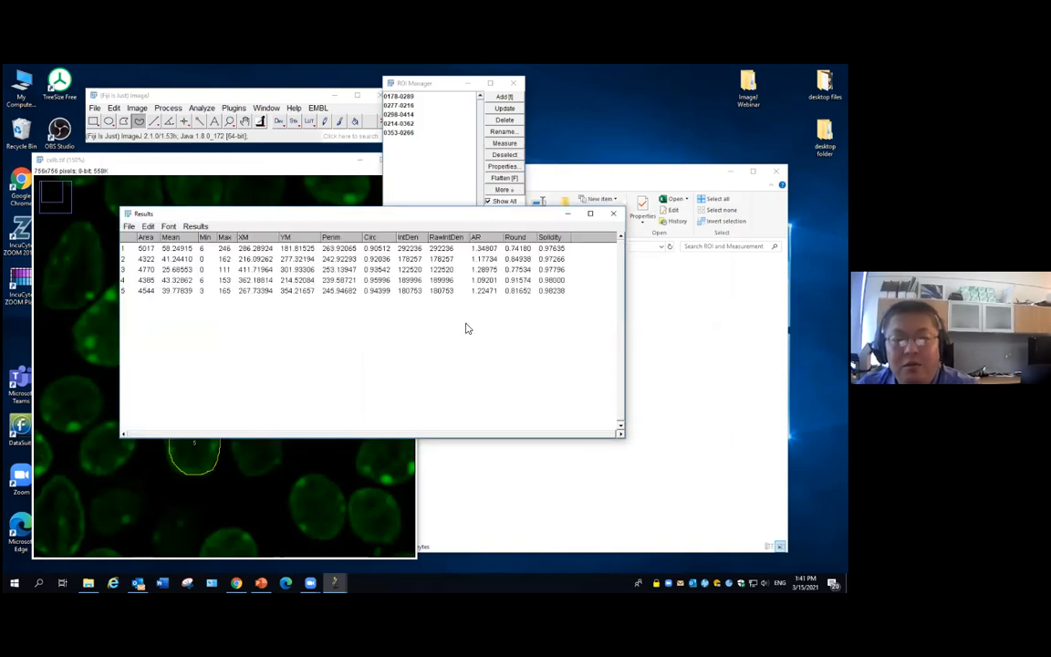
left_click(613, 213)
Save the full ROI list as roi_selection in the ROI and Measurement folder
left_click_drag(436, 83, 416, 113)
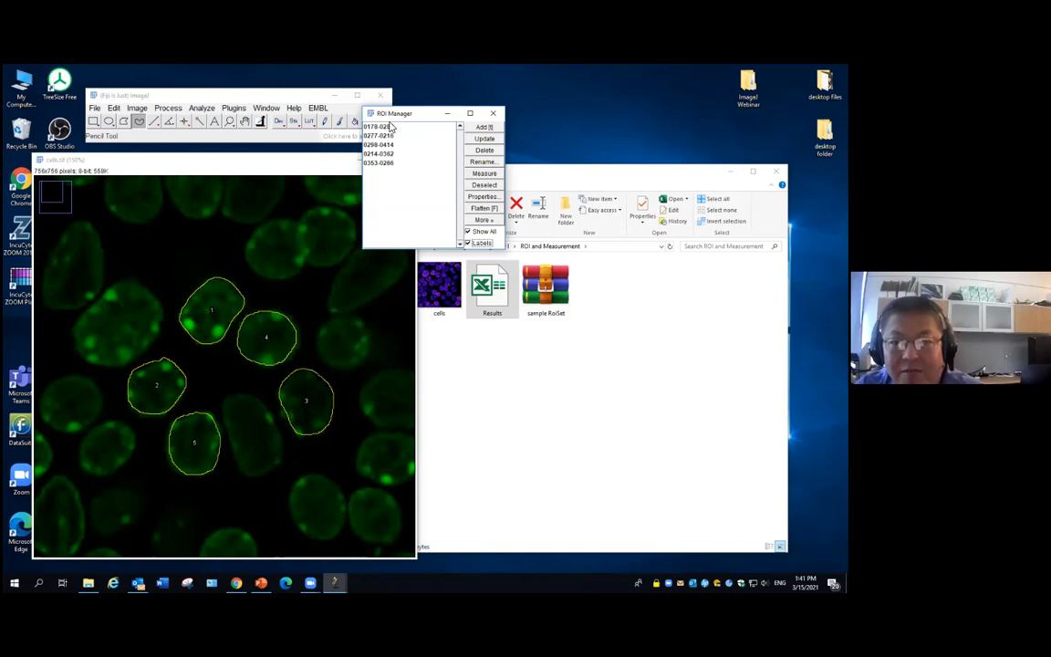
left_click(486, 222)
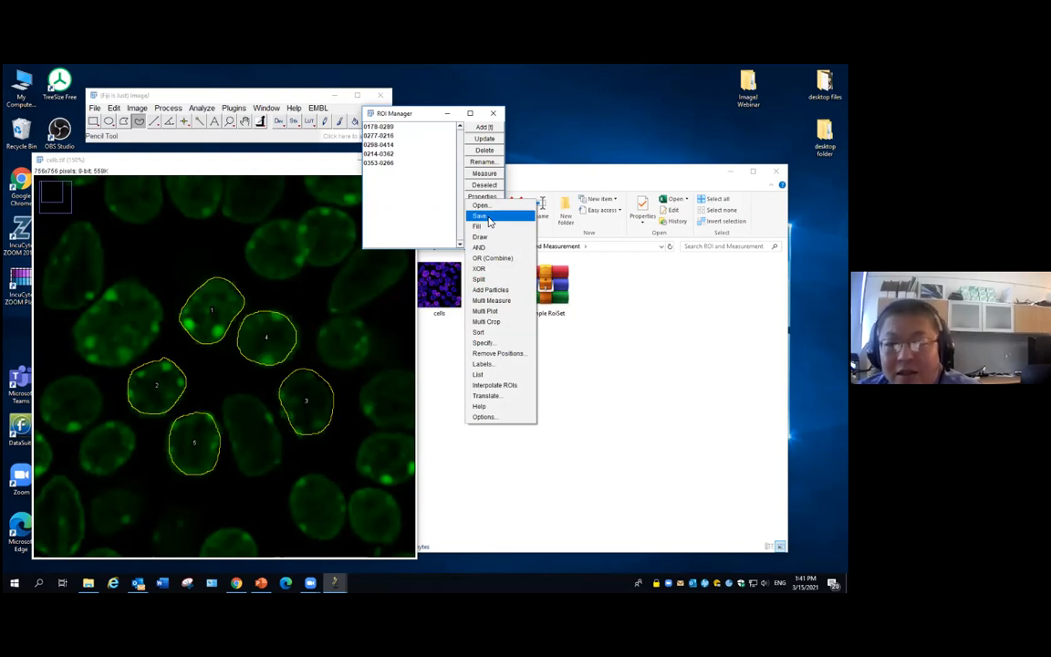
left_click(489, 221)
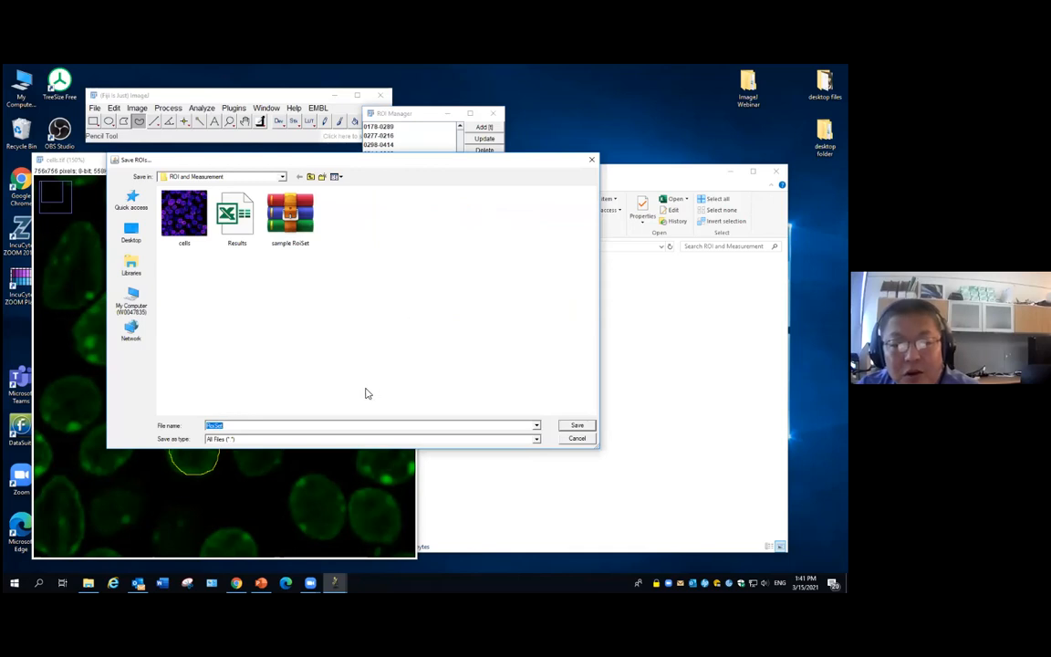
left_click(266, 425)
left_click_drag(267, 425, 193, 416)
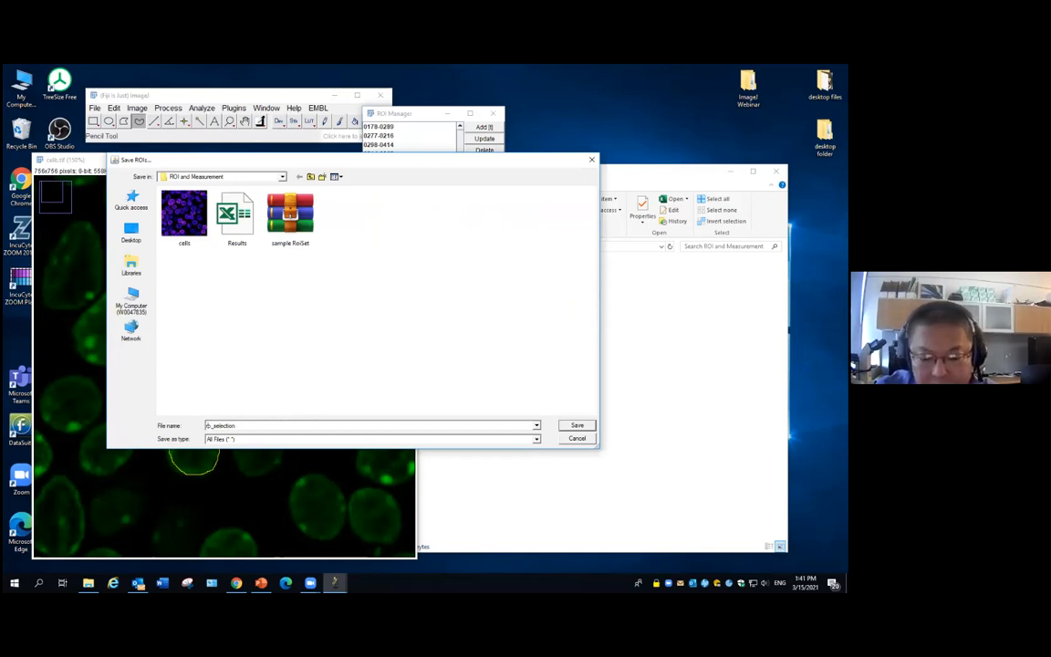
key("Return")
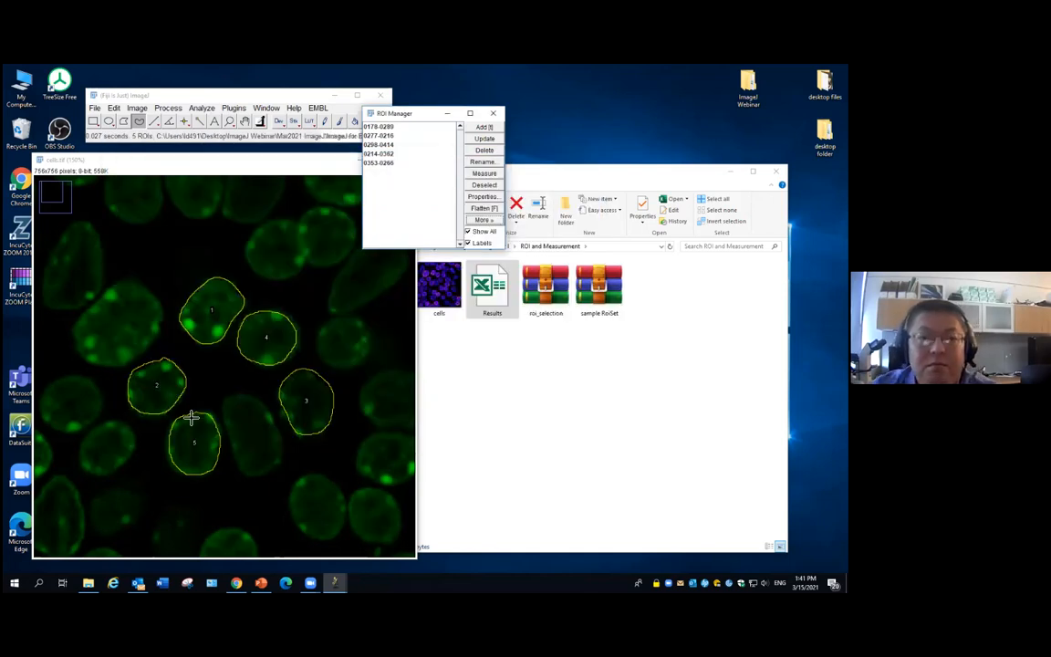
Close the ROI Manager and the image, discarding the overlay, and load the original cells image again
left_click(494, 114)
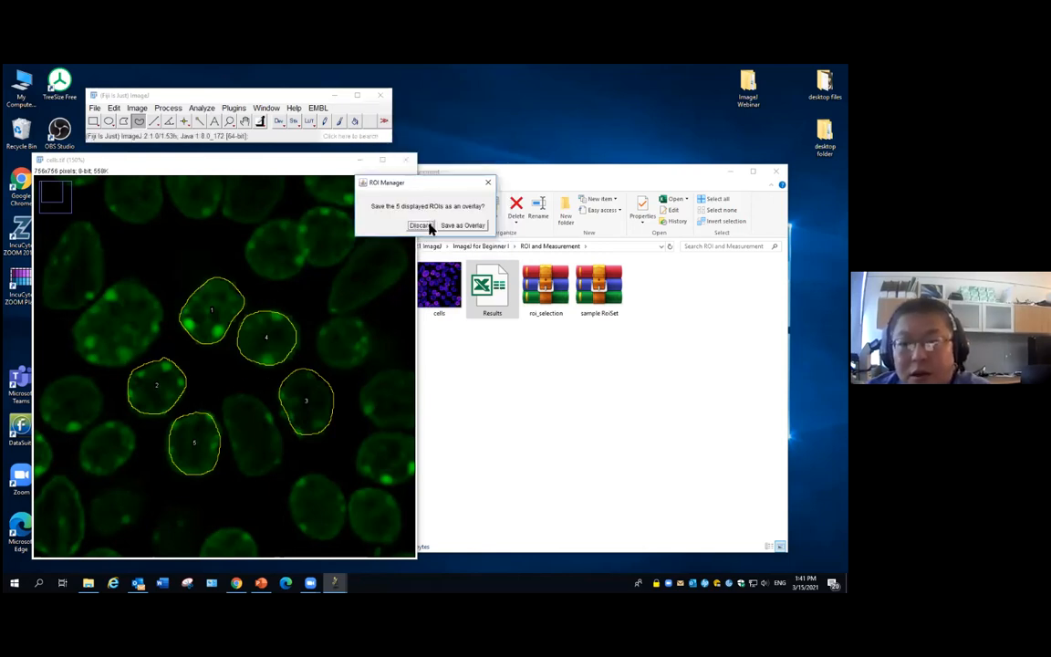
left_click(419, 226)
left_click(406, 160)
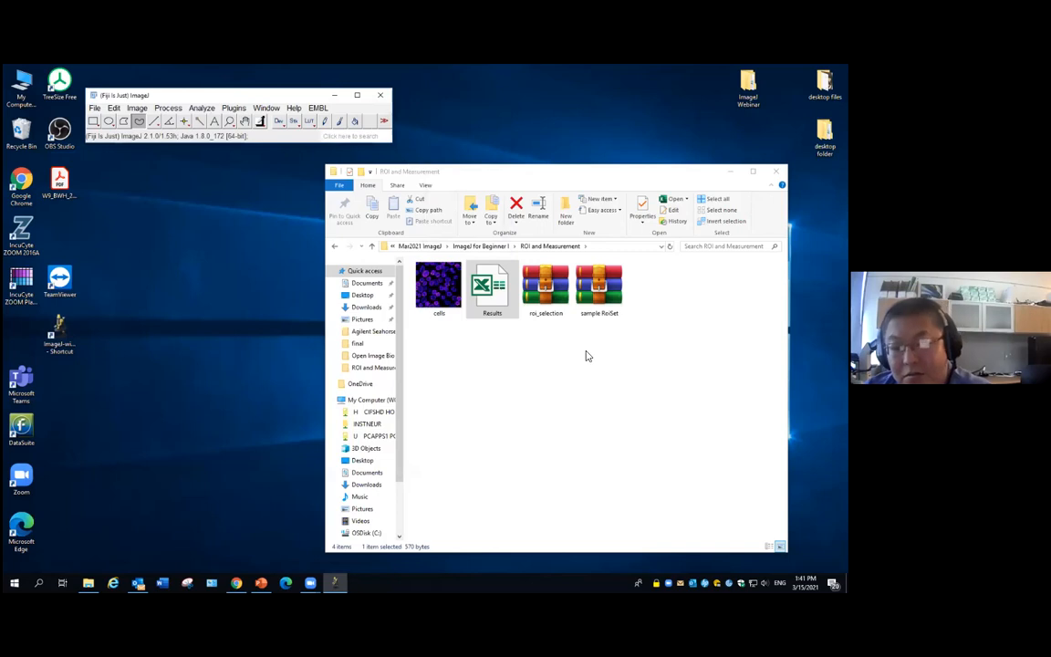
left_click_drag(447, 298, 235, 112)
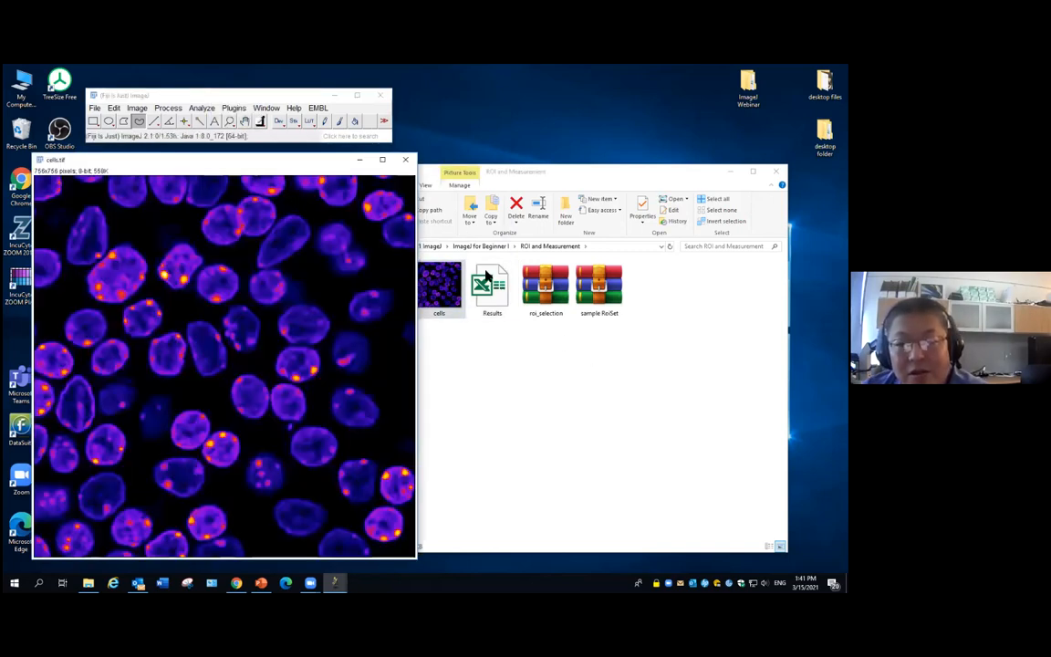
Open the saved Results file in Excel despite the format mismatch and move its window clear of the image
double_click(488, 281)
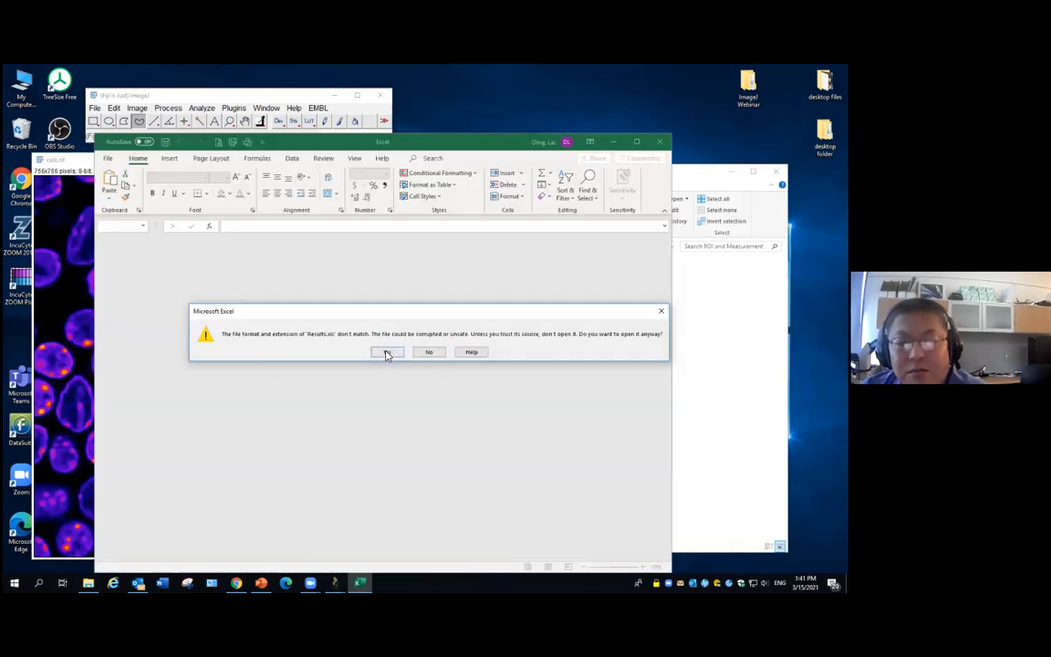
left_click(387, 352)
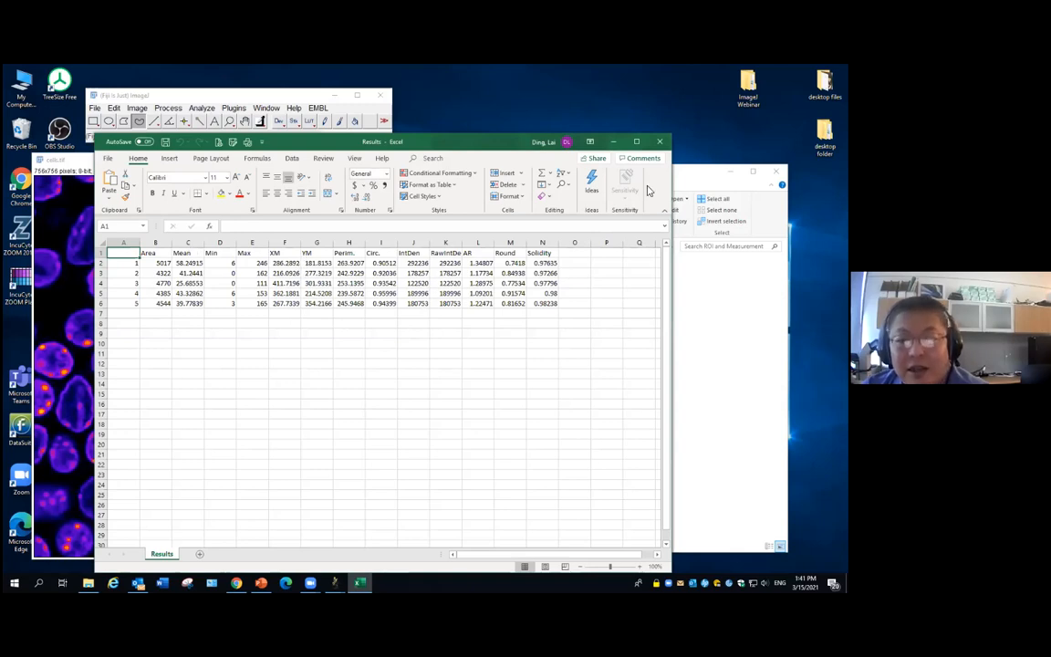
left_click_drag(502, 143, 561, 248)
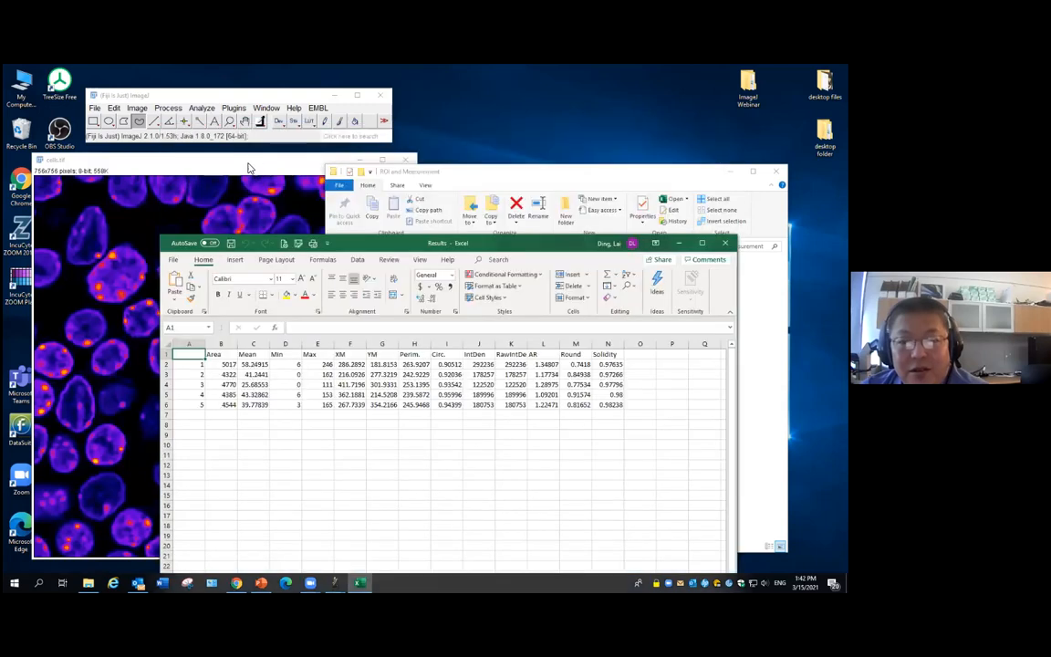
Load the roi_selection file into Fiji and show all its ROIs with labels on the cells image
left_click(234, 159)
left_click(474, 169)
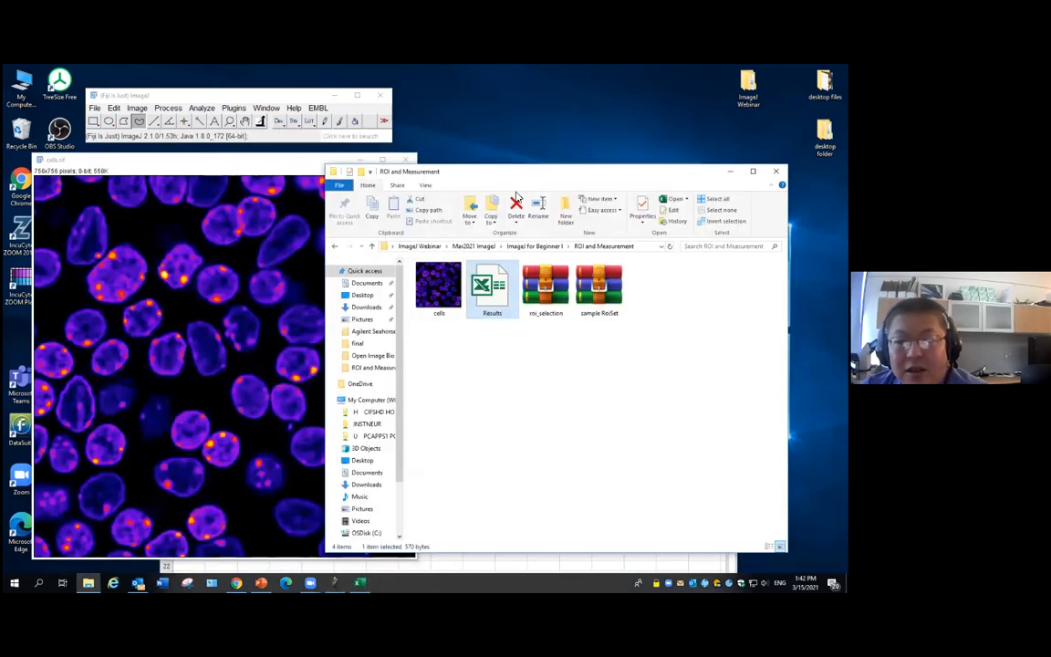
left_click(552, 296)
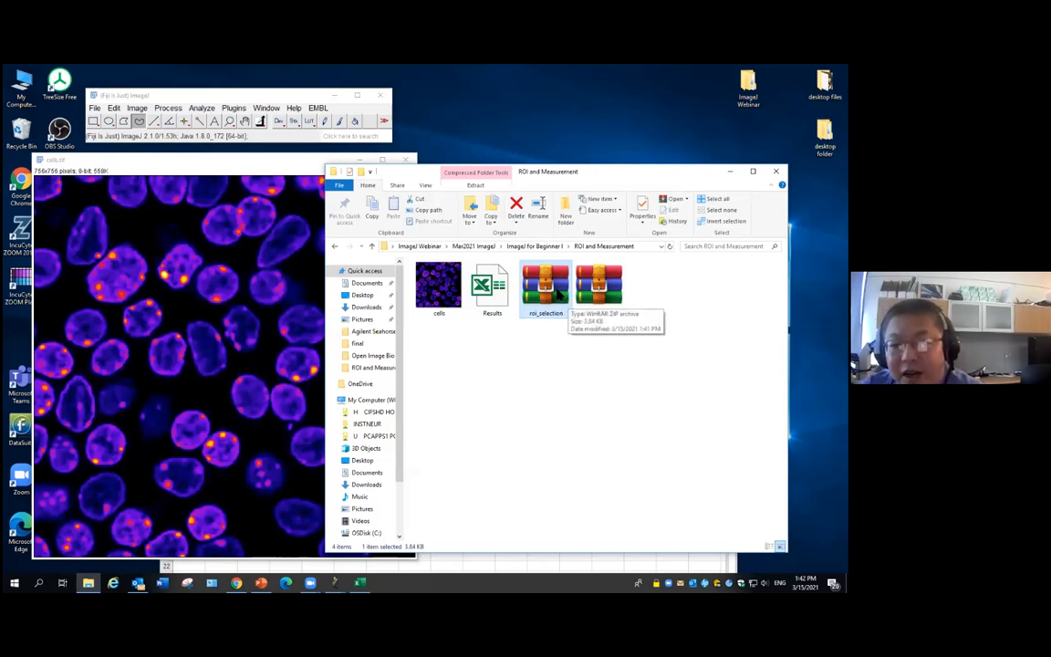
left_click_drag(556, 294, 271, 134)
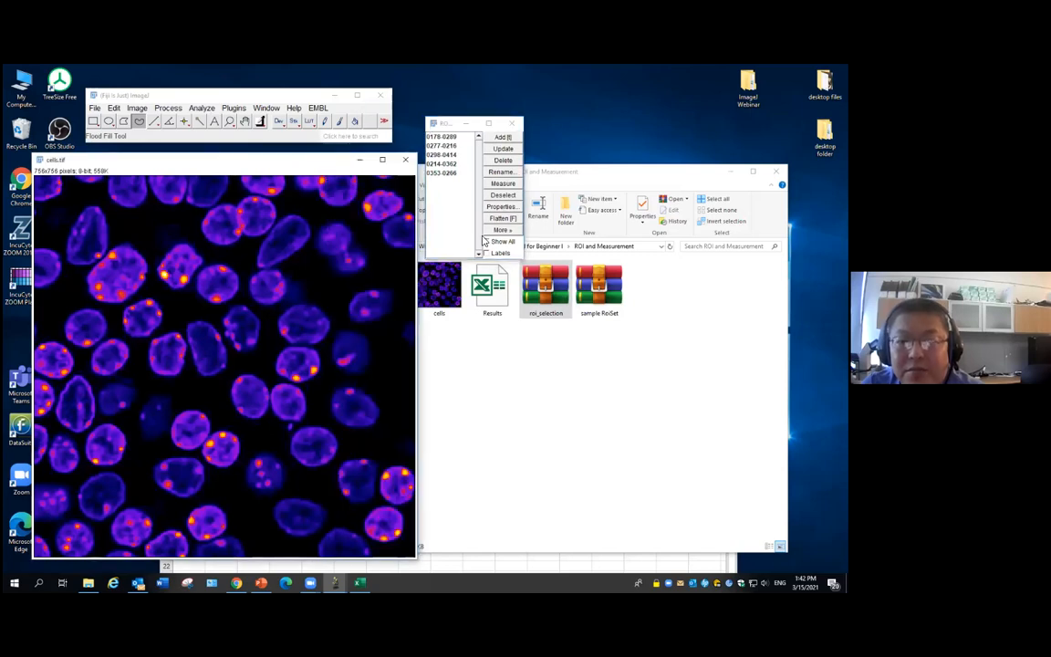
left_click(487, 242)
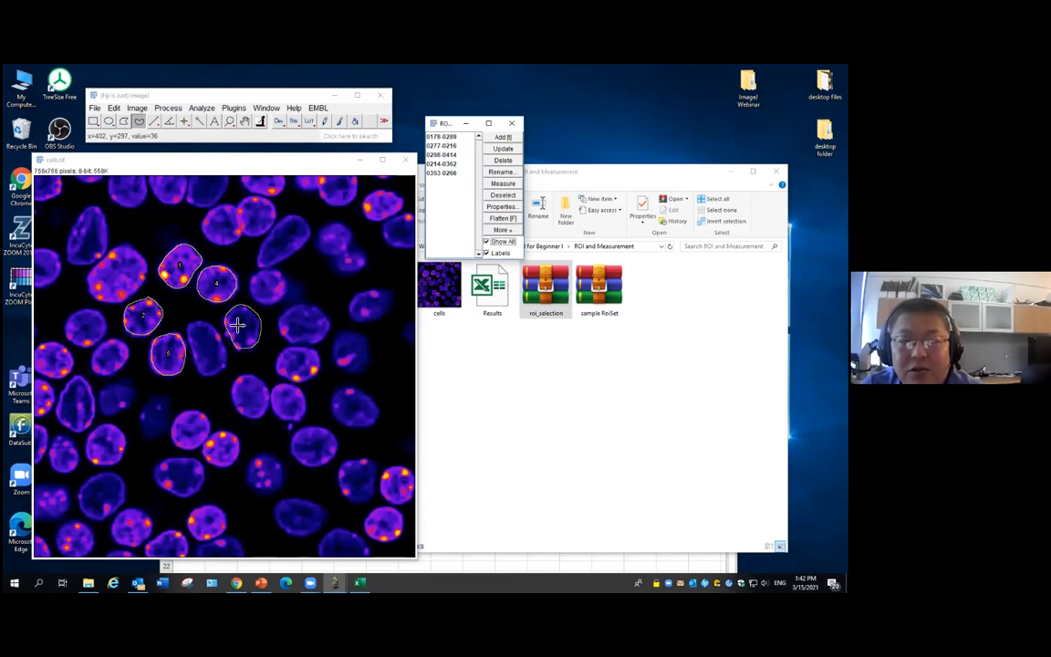
Compare the fifth cell's row in the Excel results with ROI 0353-0266 on the image, and close the workbook
left_click(360, 582)
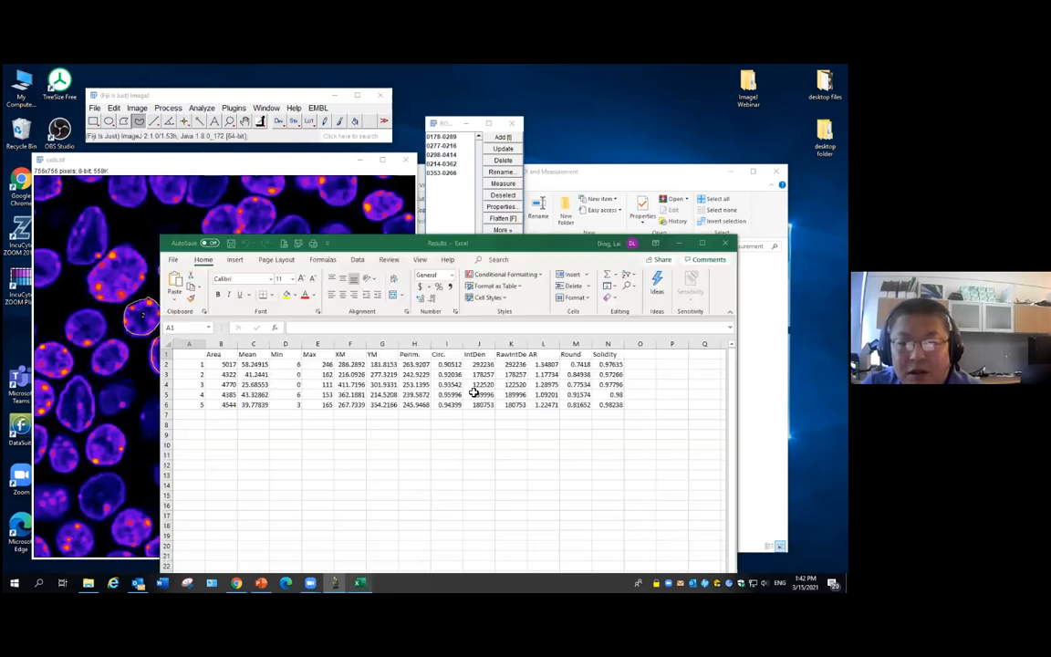
left_click(167, 405)
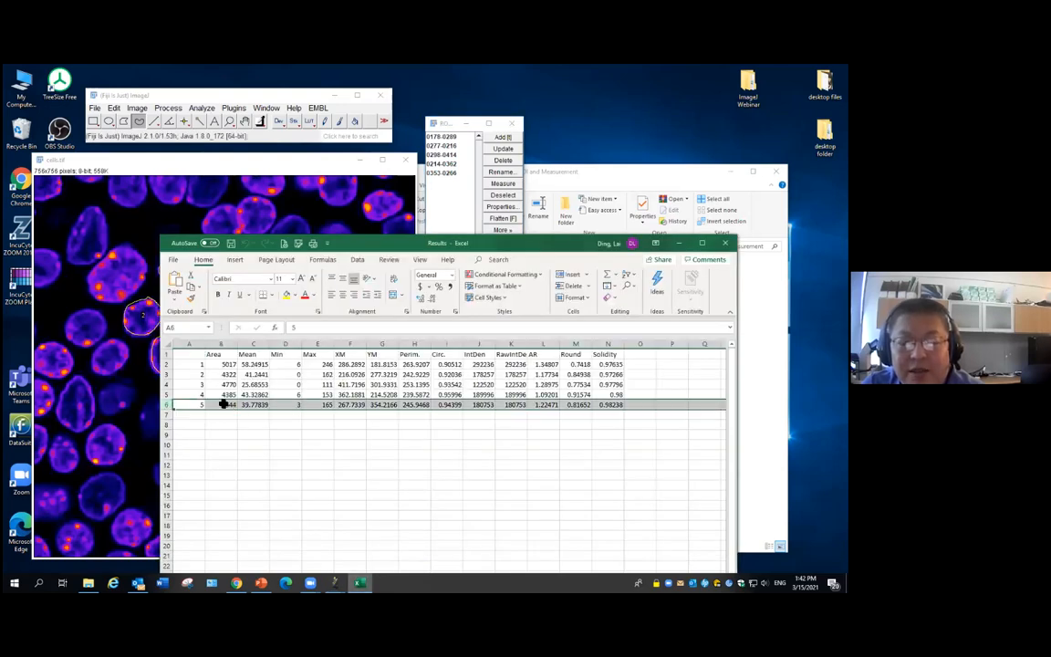
left_click(236, 163)
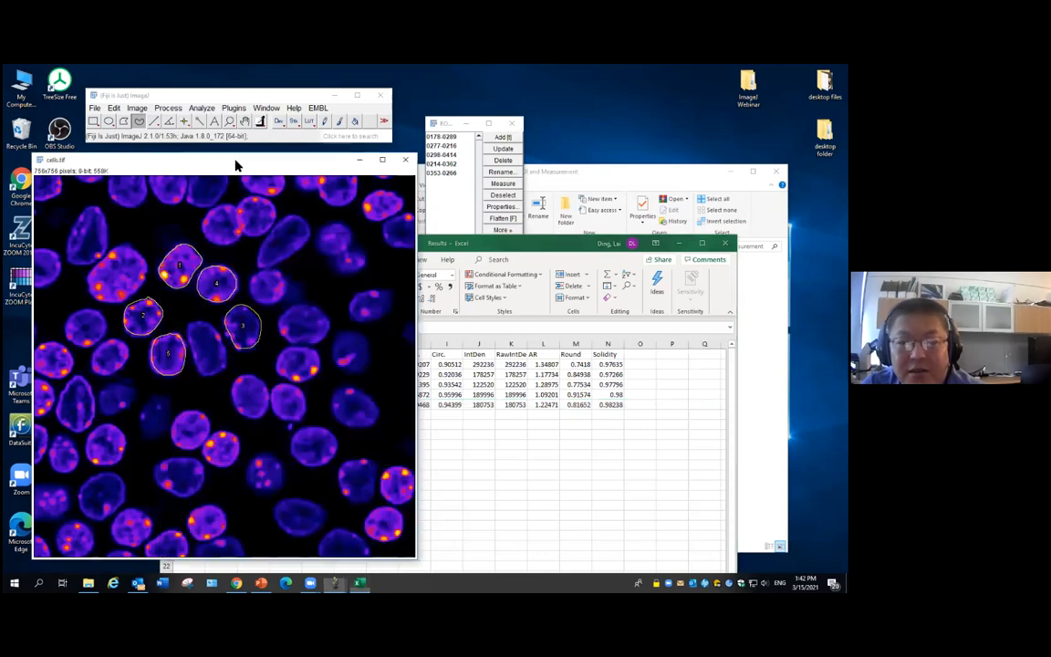
left_click(448, 173)
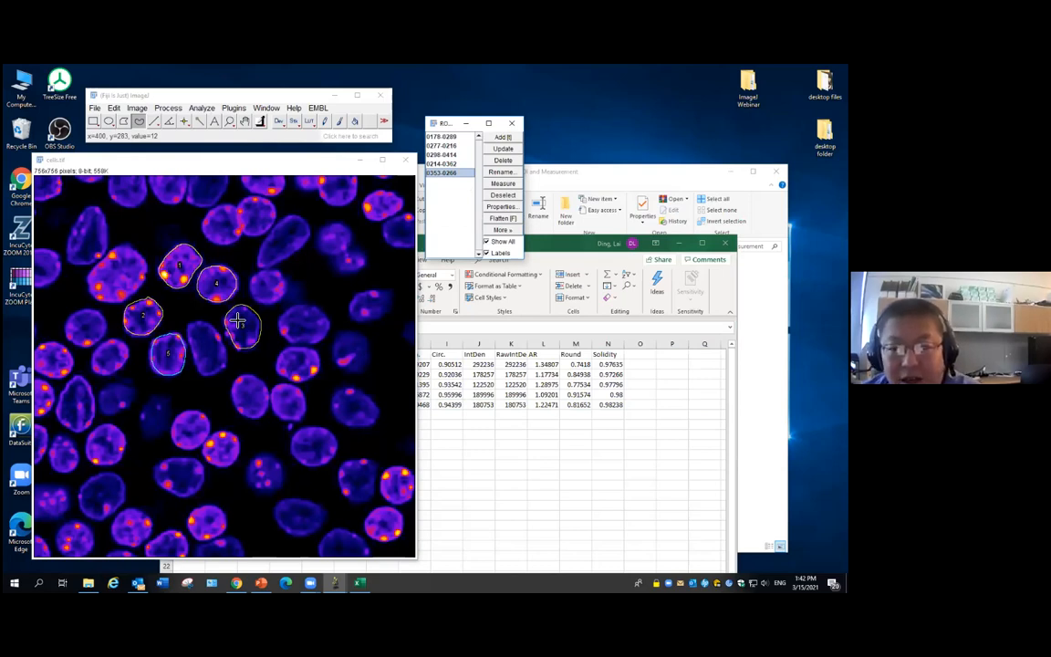
left_click_drag(727, 244, 600, 247)
left_click(599, 244)
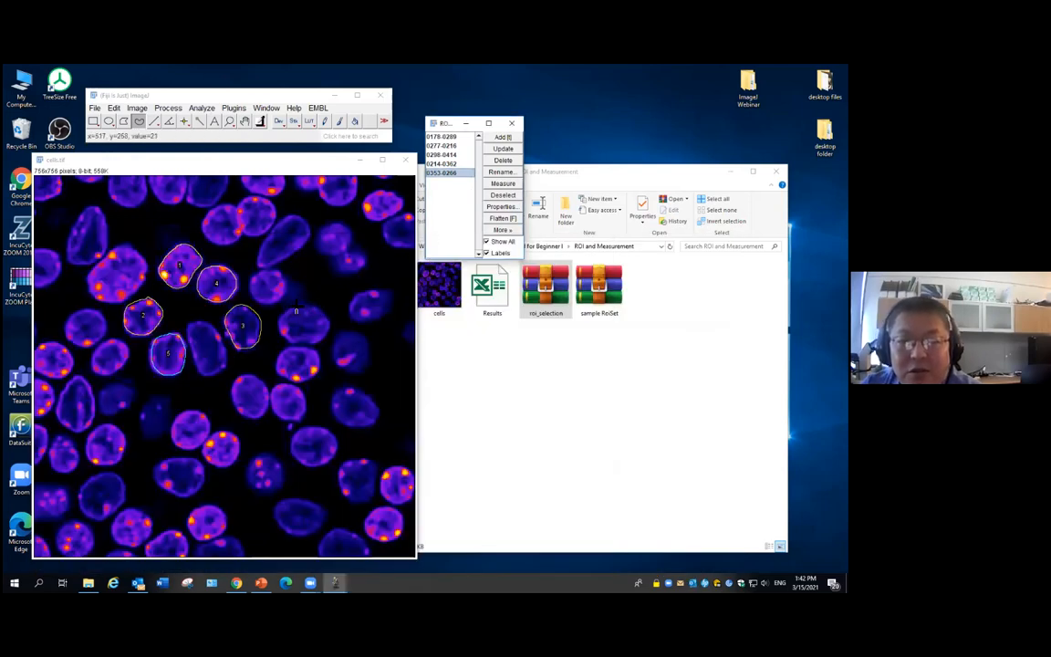
Outline three more nuclei freehand around ROI 3, one on its right, one below and one on its left, adding each to the ROI Manager
left_click(279, 323)
mouse_move(279, 323)
left_mouse_down()
mouse_move(290, 340)
mouse_move(326, 329)
mouse_move(320, 308)
mouse_move(279, 319)
left_mouse_up()
left_click(514, 136)
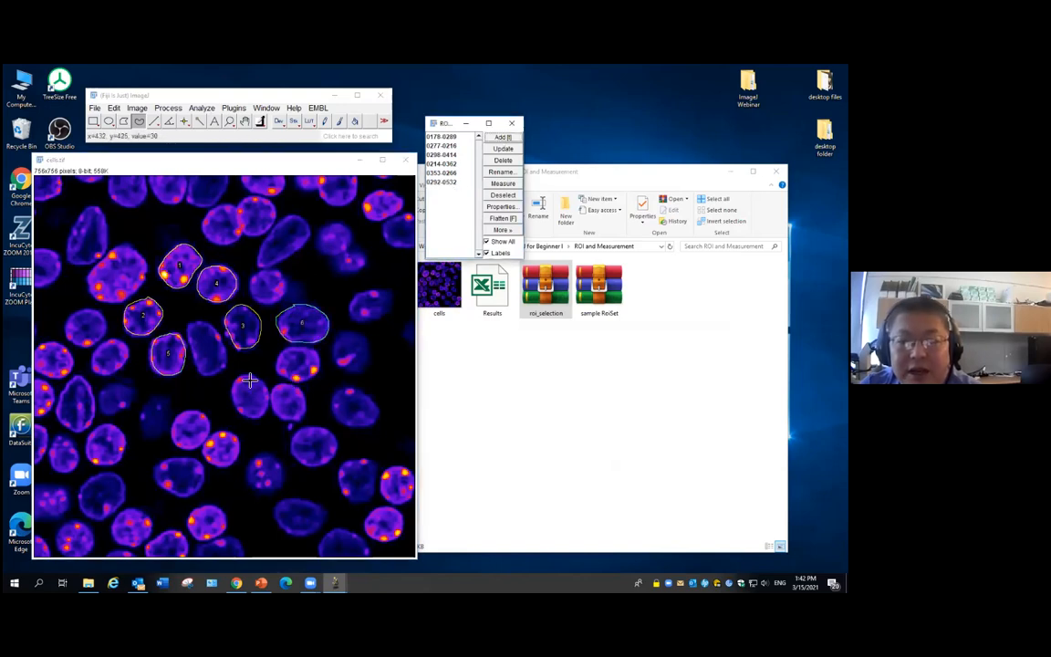
mouse_move(247, 377)
left_mouse_down()
mouse_move(232, 390)
mouse_move(252, 415)
mouse_move(269, 392)
mouse_move(250, 375)
left_mouse_up()
left_click(503, 137)
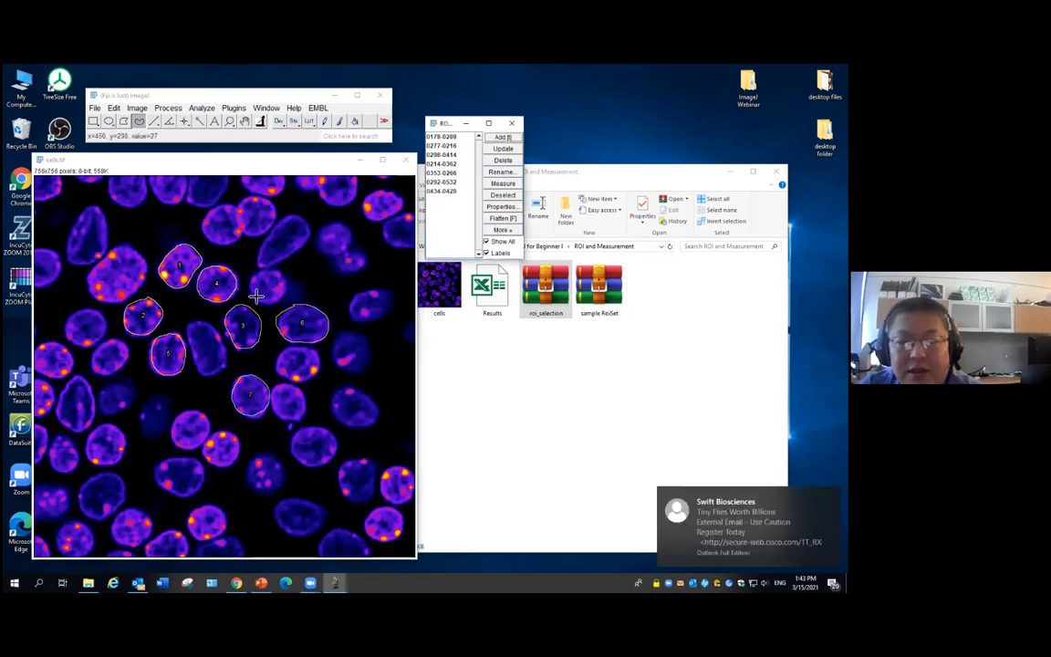
left_click(193, 329)
mouse_move(198, 367)
left_mouse_down()
mouse_move(222, 367)
mouse_move(193, 323)
left_mouse_up()
left_click(504, 137)
Save the extended ROI list over the existing roi_selection file
left_click(504, 230)
left_click(516, 229)
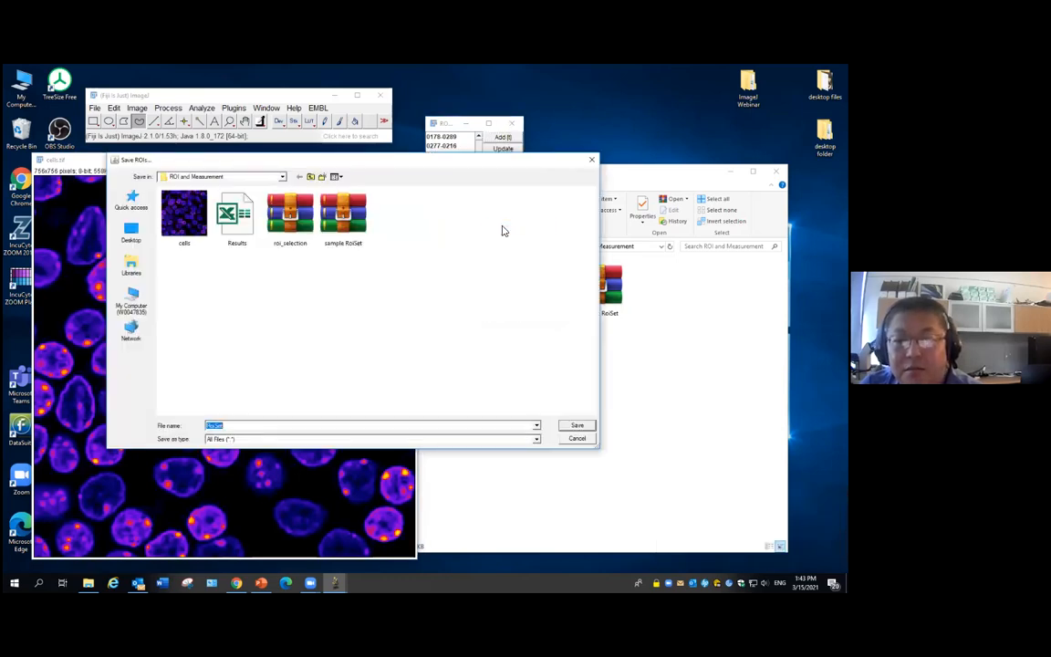
left_click(298, 219)
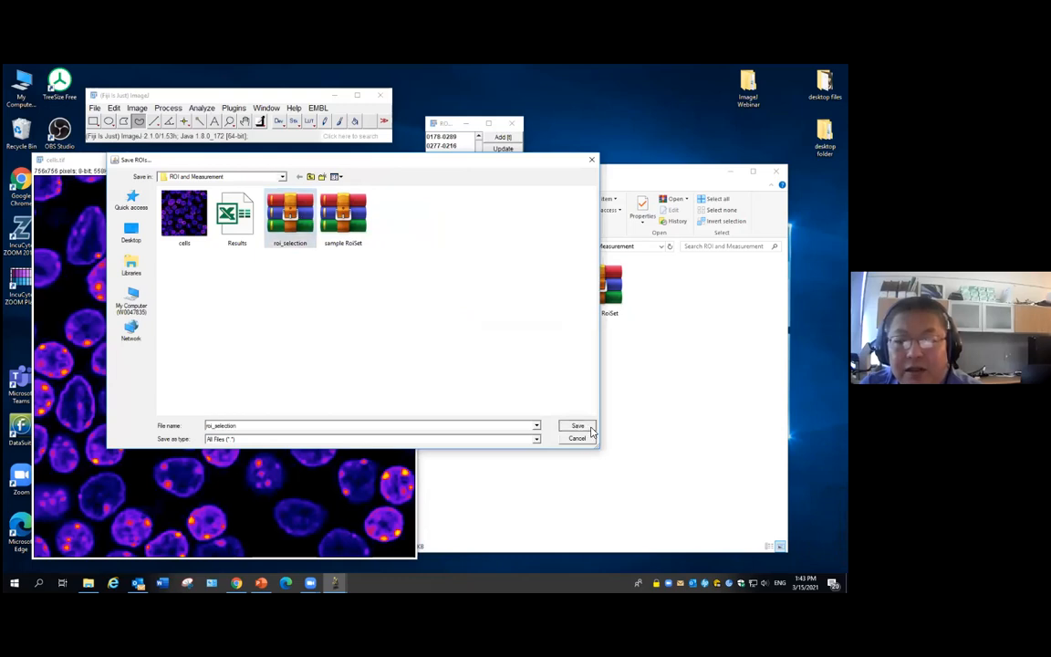
left_click(575, 426)
left_click(456, 327)
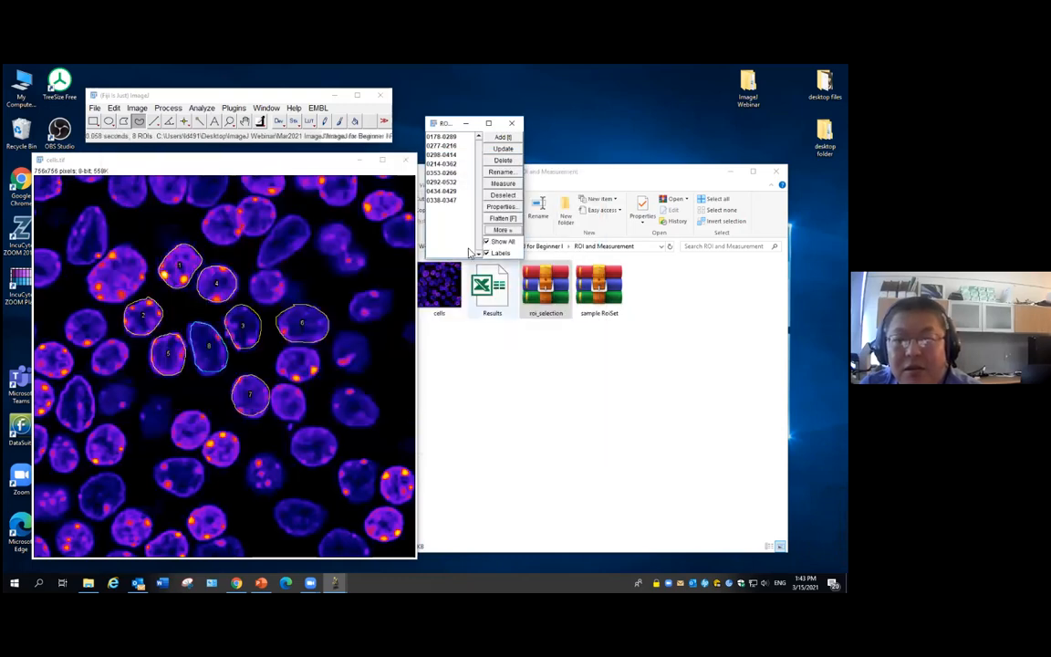
Measure all ROIs in the extended list and save the results table over the existing Results file
left_click(504, 183)
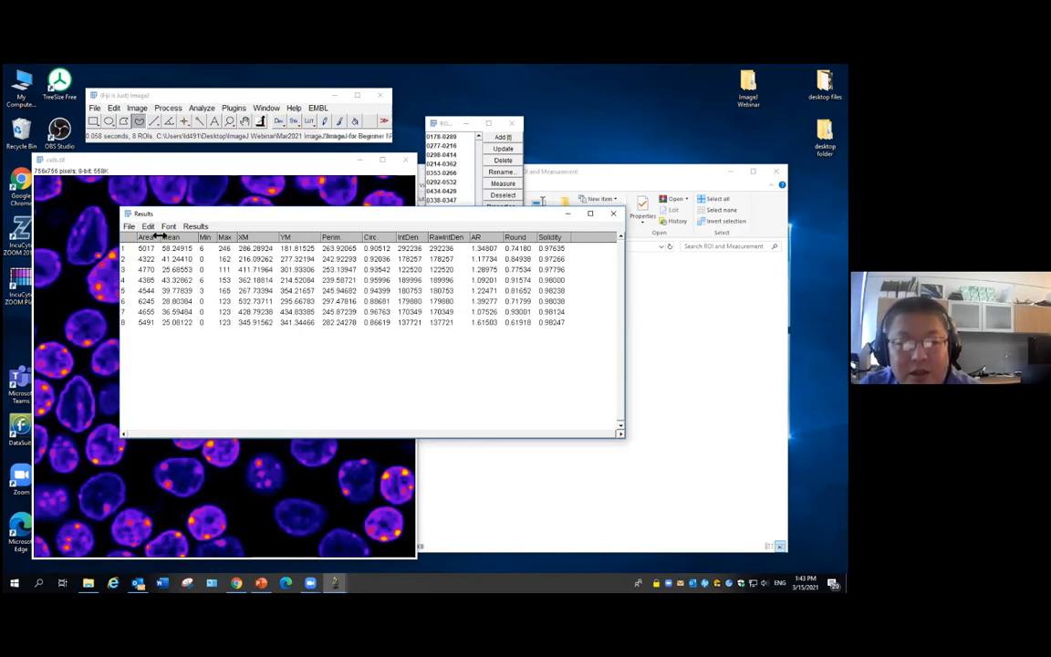
left_click(130, 226)
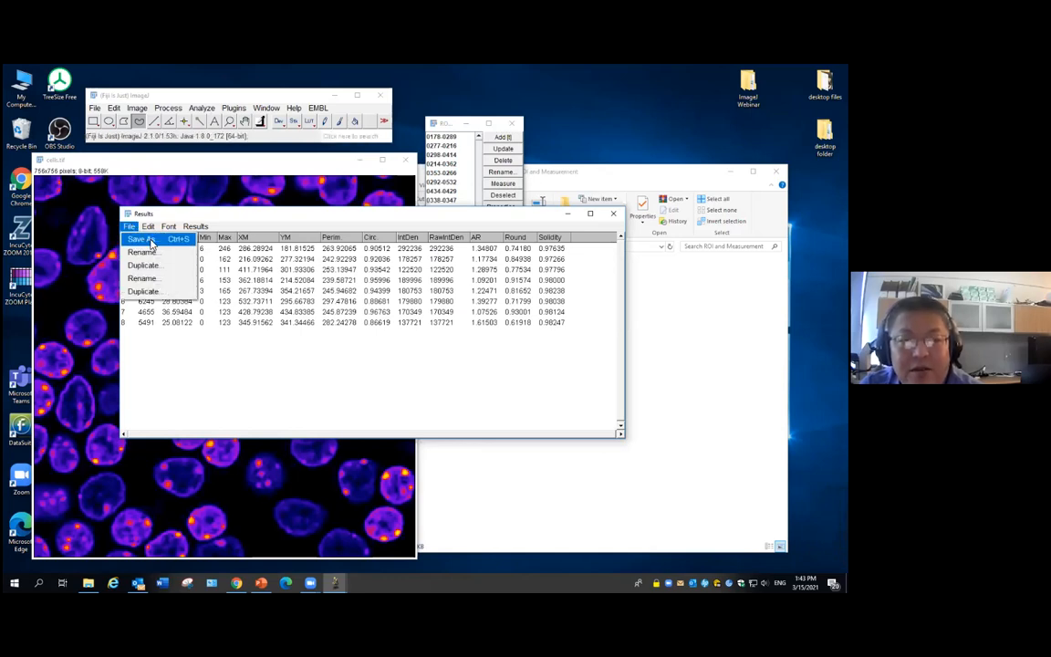
left_click(142, 237)
left_click(235, 217)
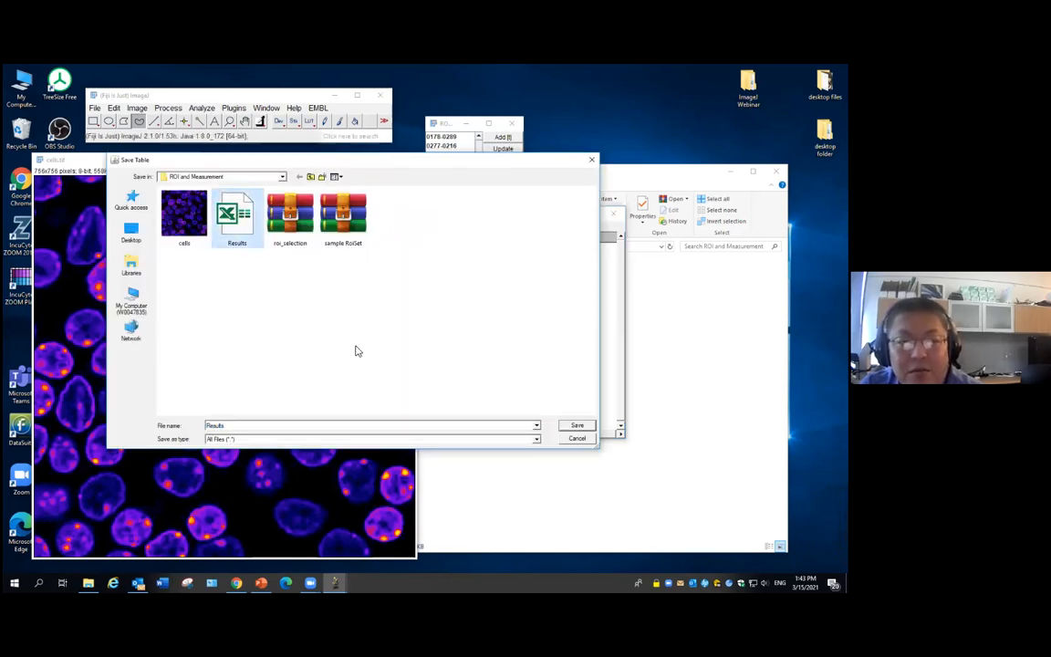
left_click(574, 426)
left_click(459, 326)
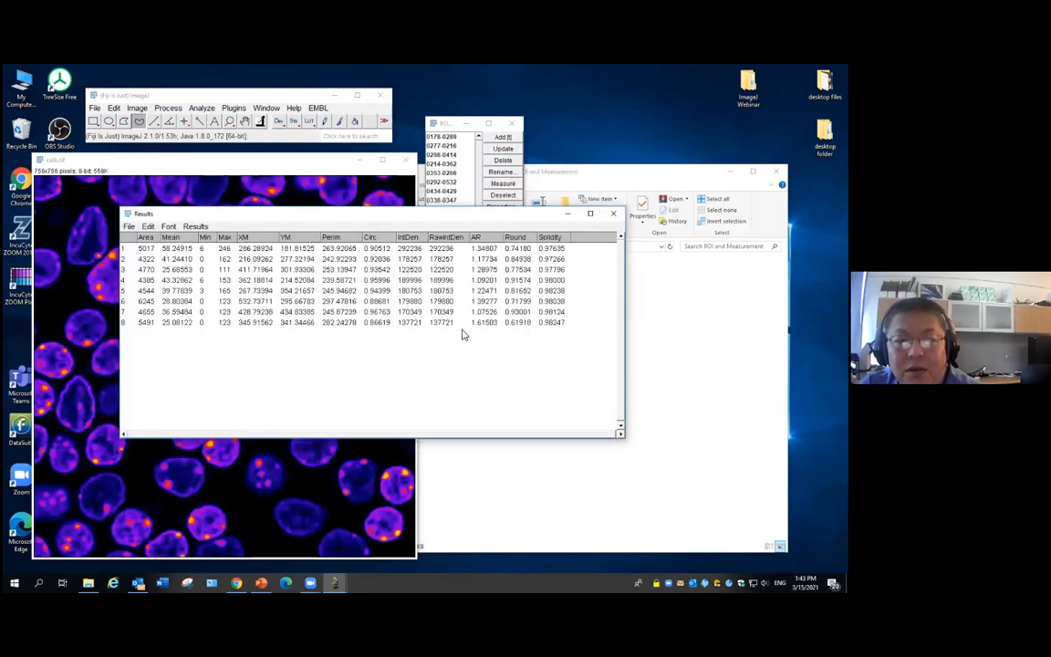
Close the results table and the ROI Manager, discarding the displayed ROIs instead of keeping them as an overlay
left_click(613, 213)
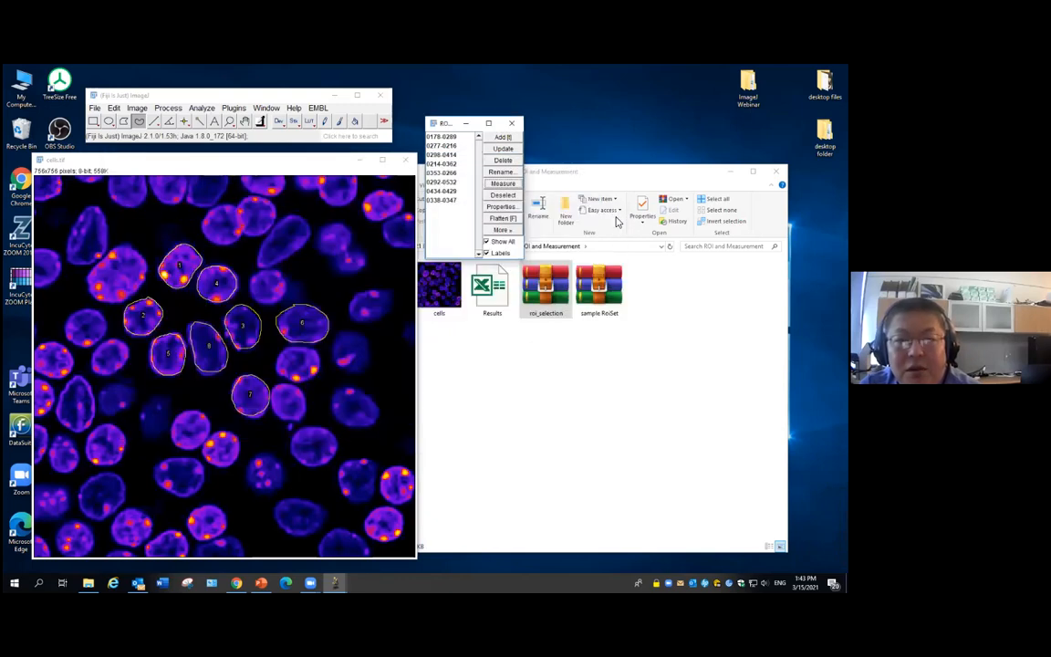
left_click(517, 124)
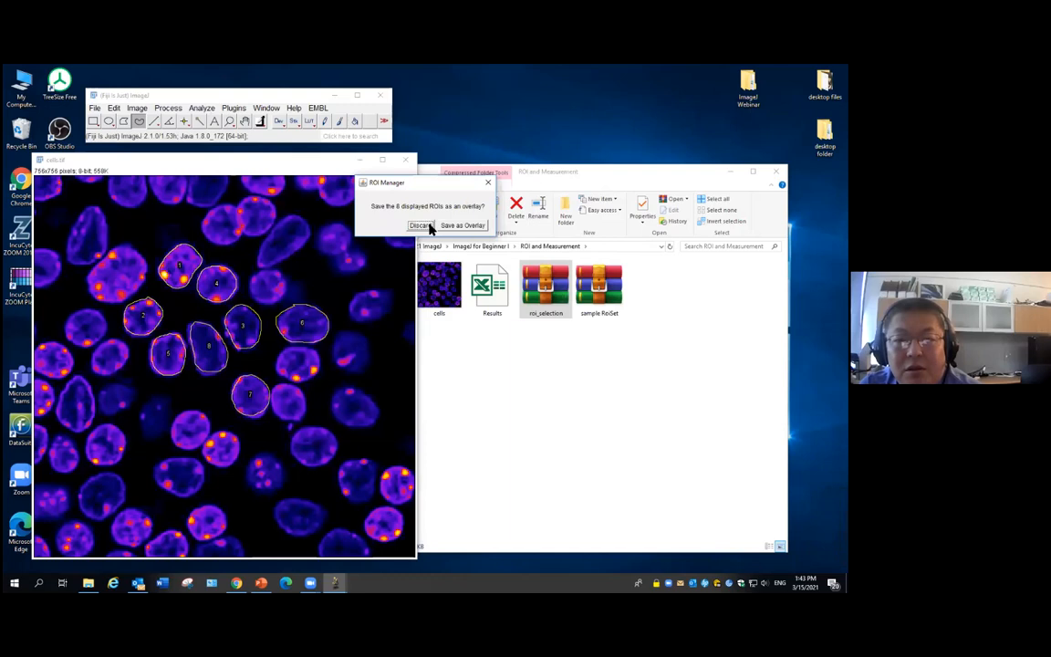
left_click(422, 225)
Open the saved Results file in Excel, accepting the file format mismatch, check the measurement rows and minimise the workbook
double_click(481, 276)
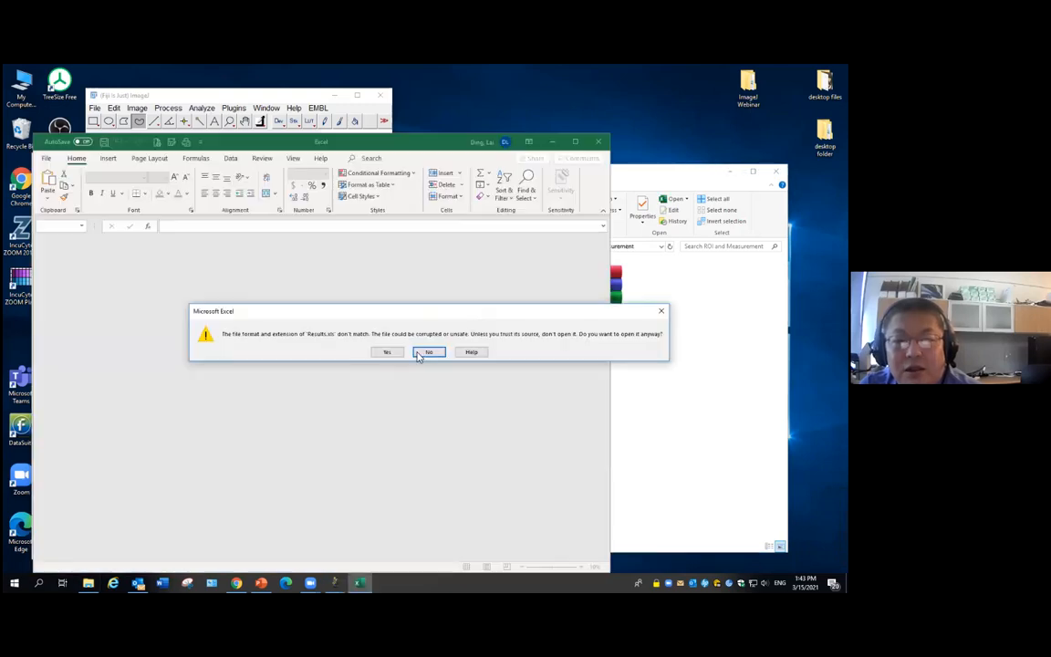
left_click(389, 353)
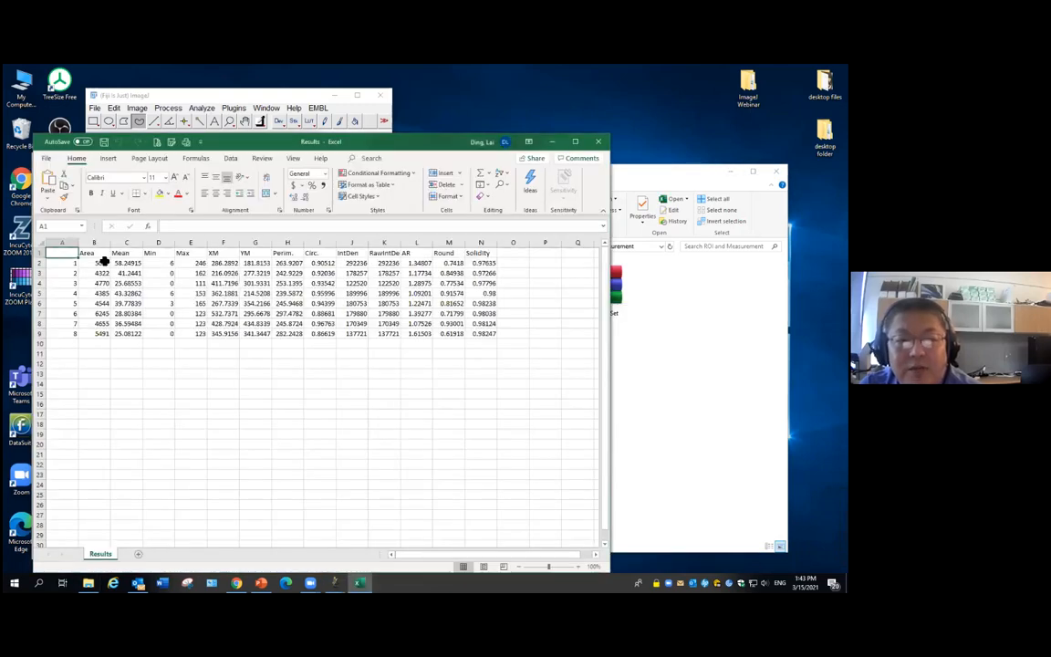
left_click(553, 146)
Reload the roi_selection file into Fiji and show all its ROIs with labels on the cells image
left_click(545, 290)
left_click_drag(546, 290, 298, 137)
left_click(498, 242)
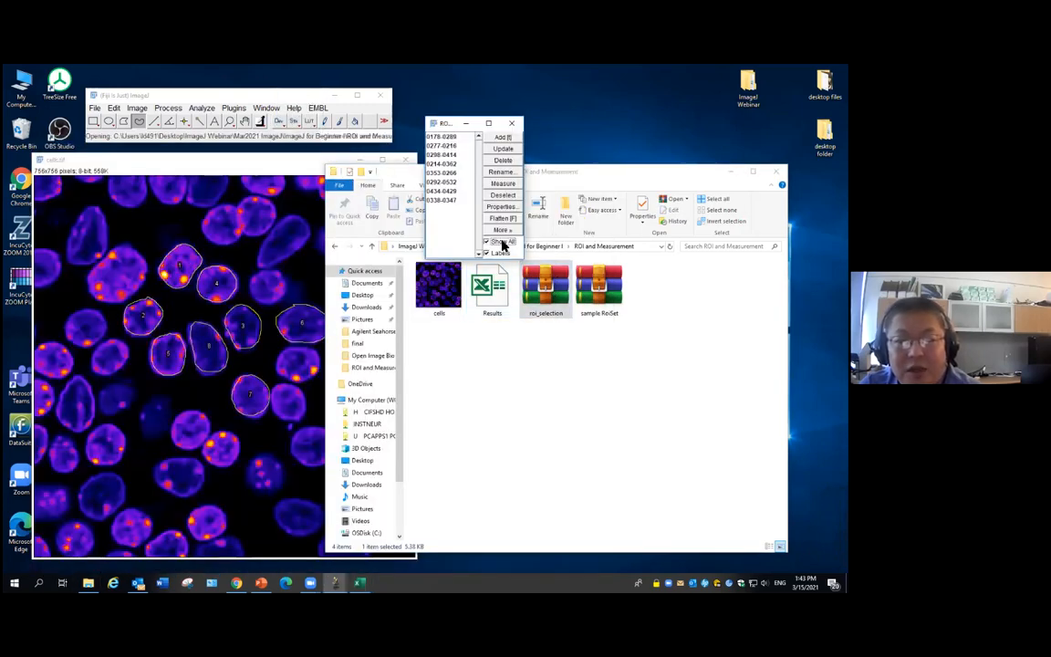
left_click_drag(267, 169, 262, 166)
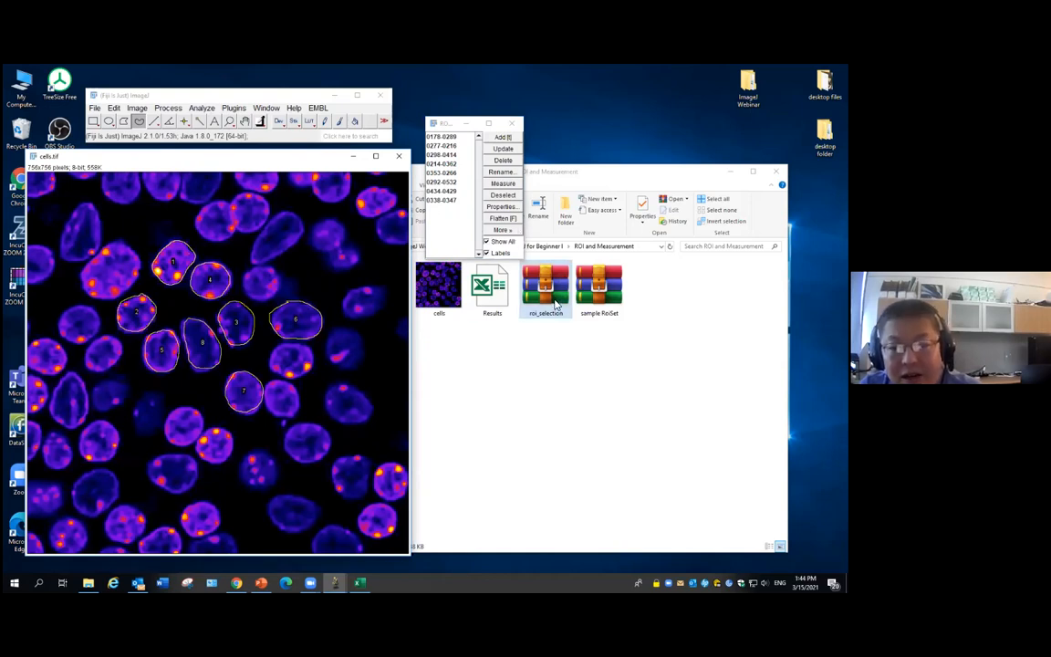
Review which parameters are enabled in Set Measurements and close the dialog without changes
left_click(202, 108)
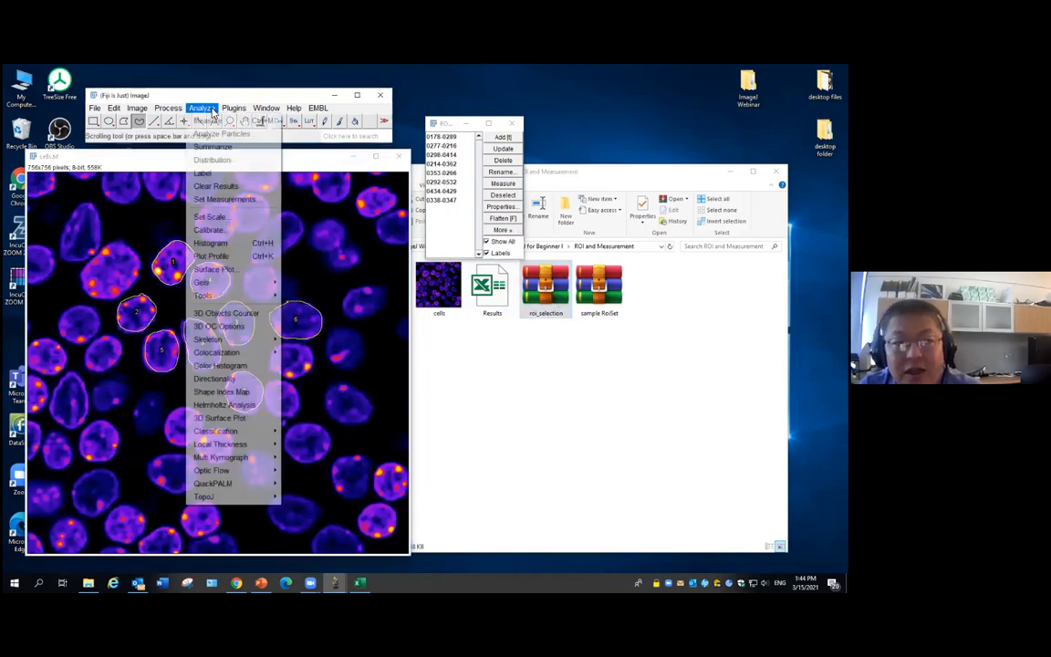
left_click(230, 198)
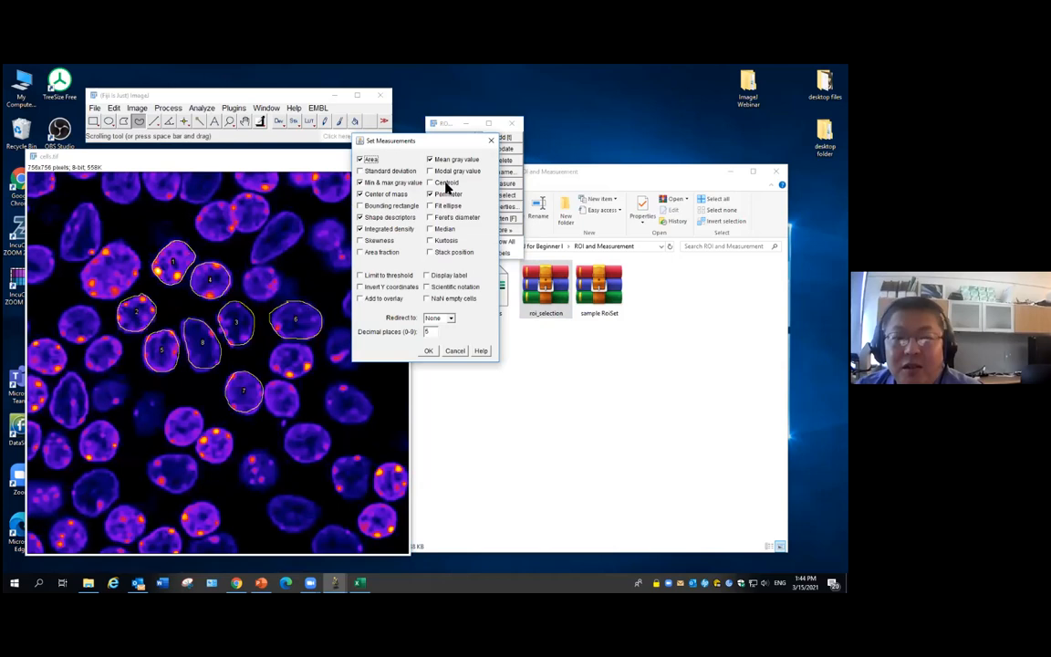
left_click(490, 139)
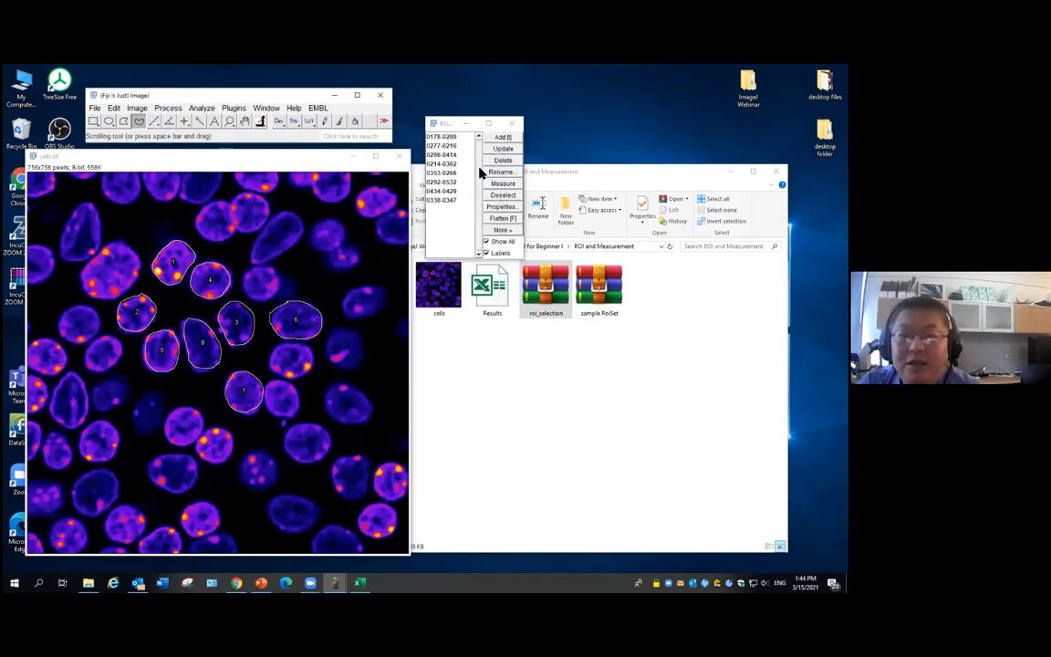
Measure all the reloaded ROIs and close the results table without saving the measurements
left_click(504, 183)
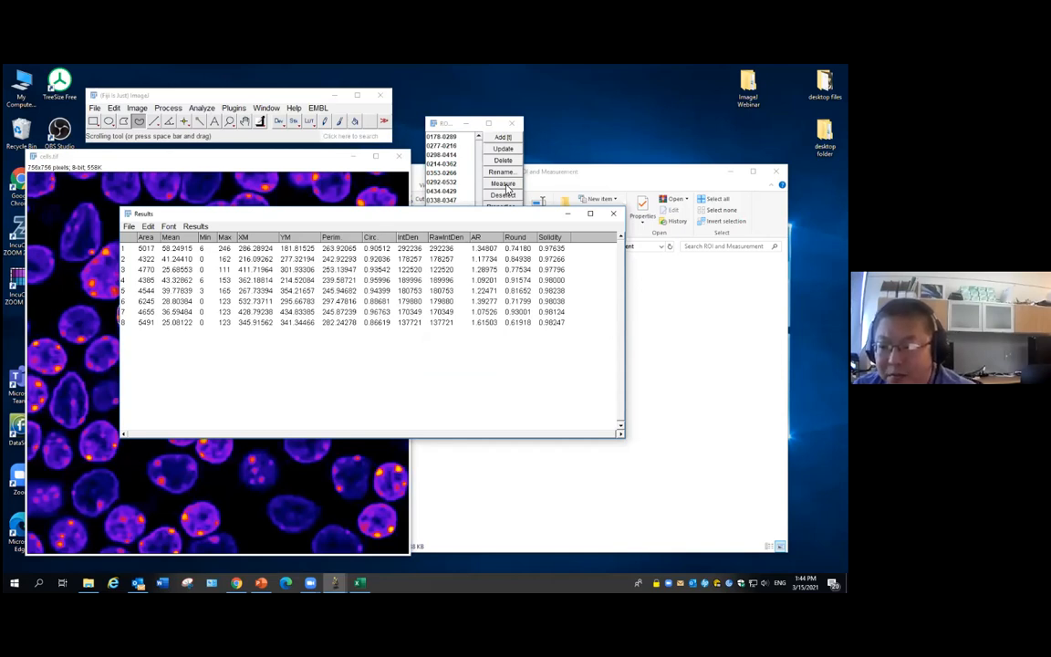
left_click(613, 213)
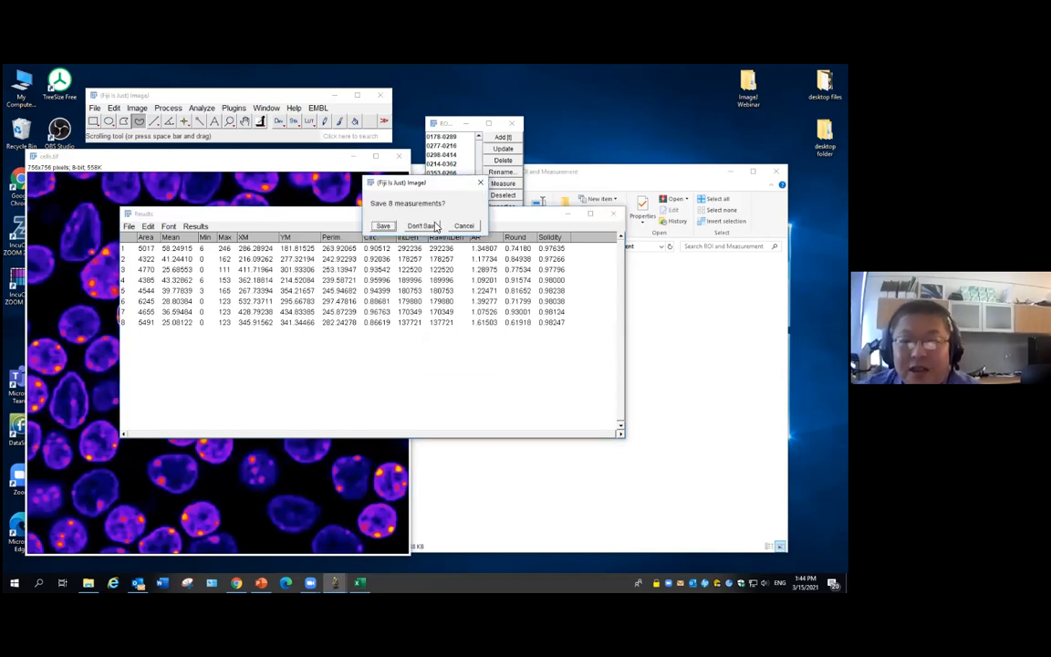
left_click(423, 226)
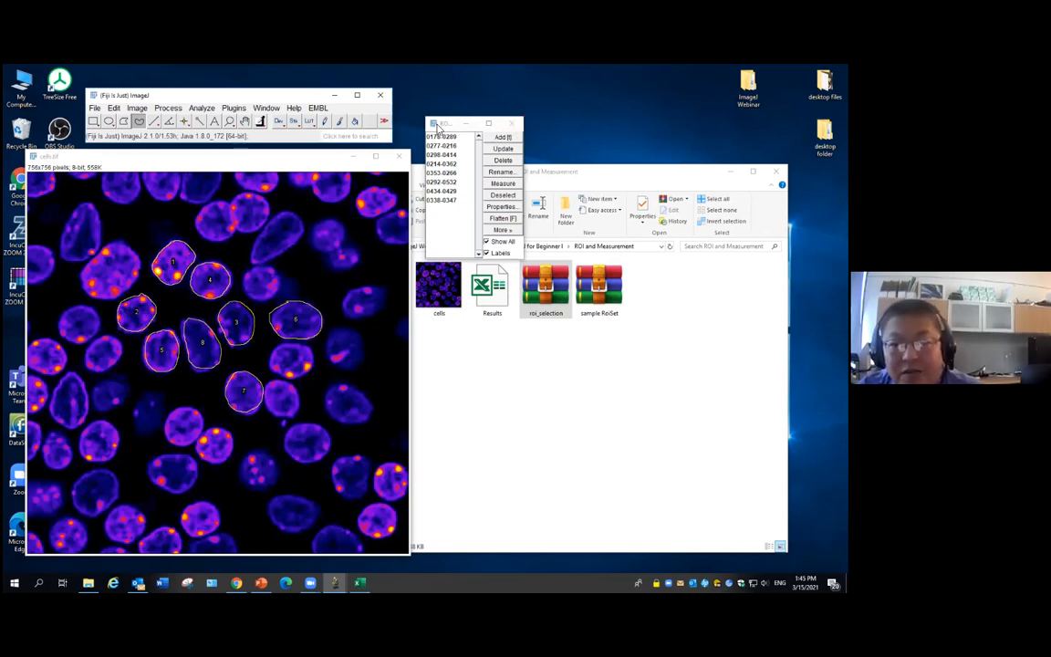
Widen the ROI Manager window and bring the cells image back to the front
left_click(524, 163)
left_click_drag(524, 163, 553, 164)
left_click(533, 230)
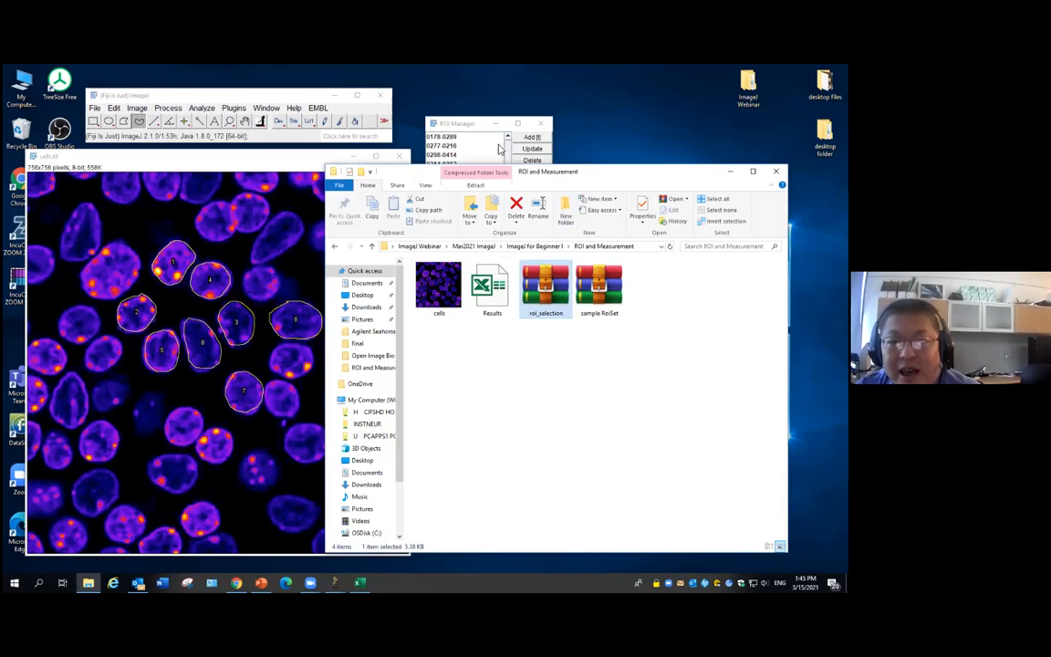
left_click(305, 159)
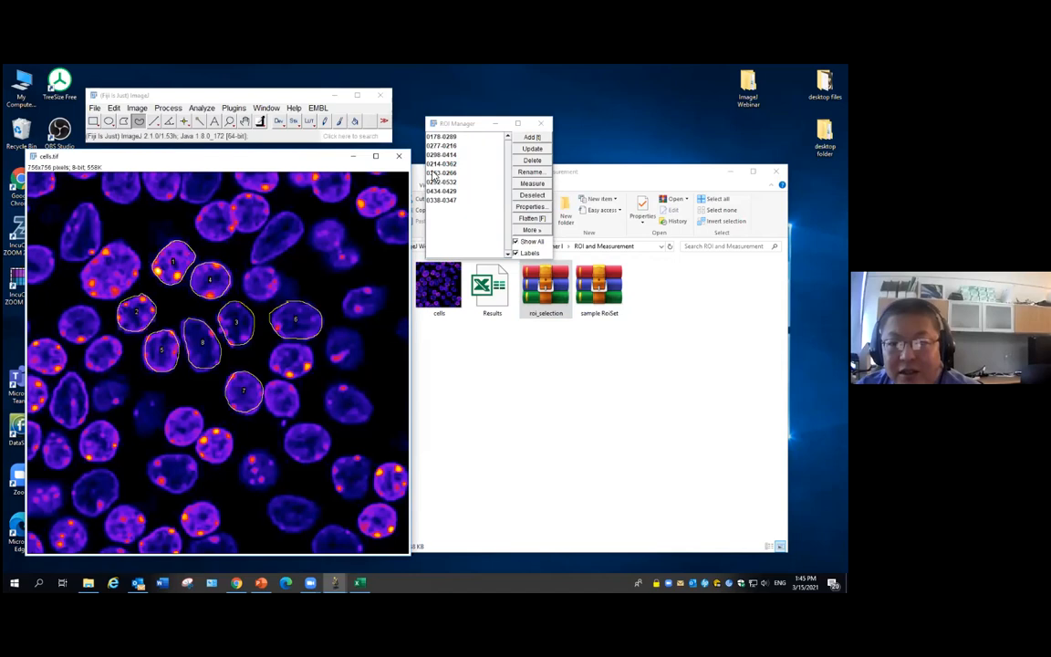
Delete ROI 0277-0216, labelled 2 on the image, and save the remaining ROIs over the existing roi_selection file
left_click(150, 322)
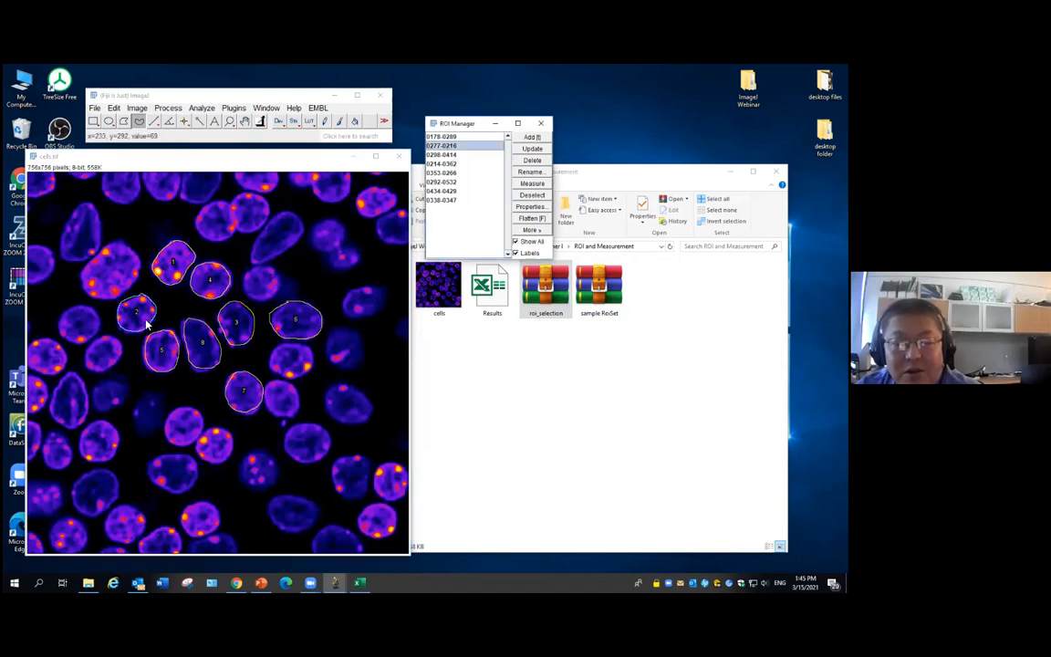
left_click(533, 161)
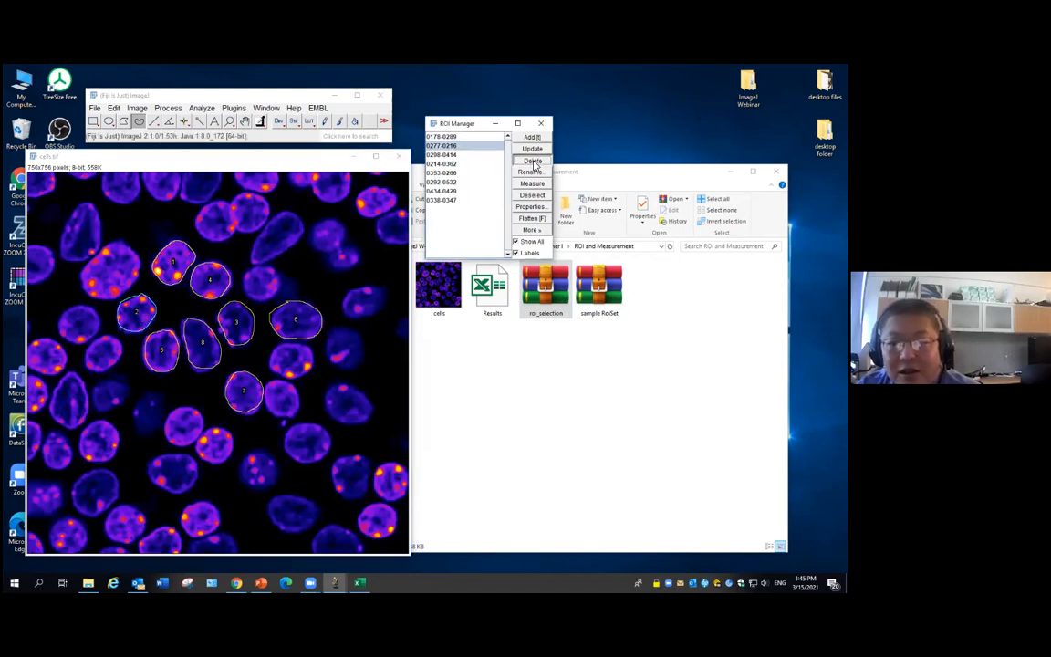
left_click(532, 230)
left_click(548, 230)
left_click(290, 218)
left_click(584, 425)
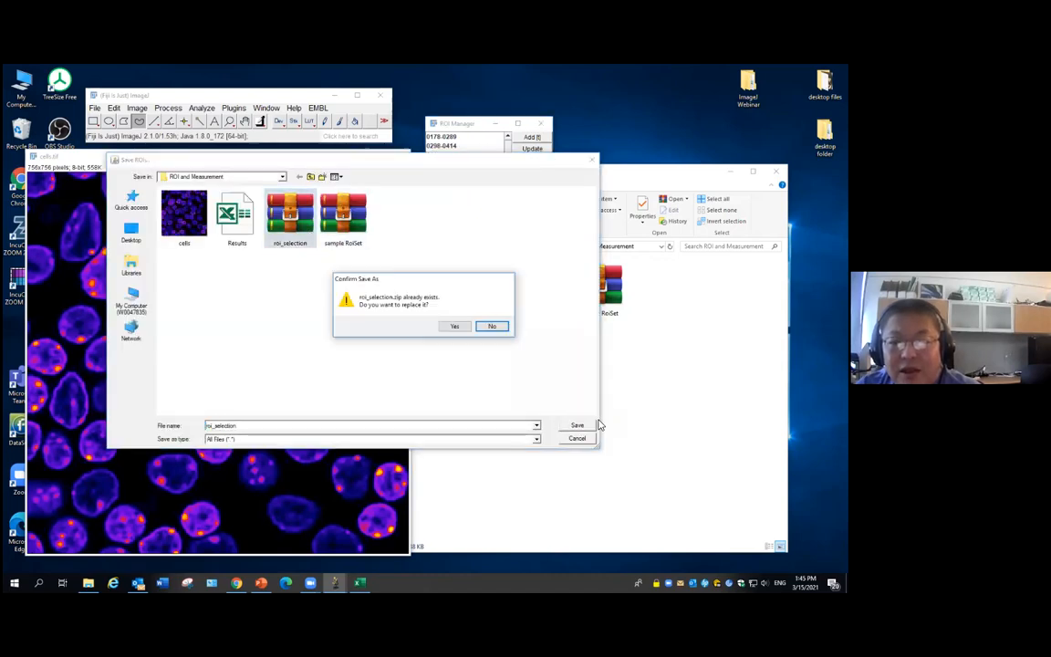
left_click(452, 326)
Close the ROI Manager, discarding the displayed overlay, and load the updated roi_selection file into Fiji
left_click(541, 123)
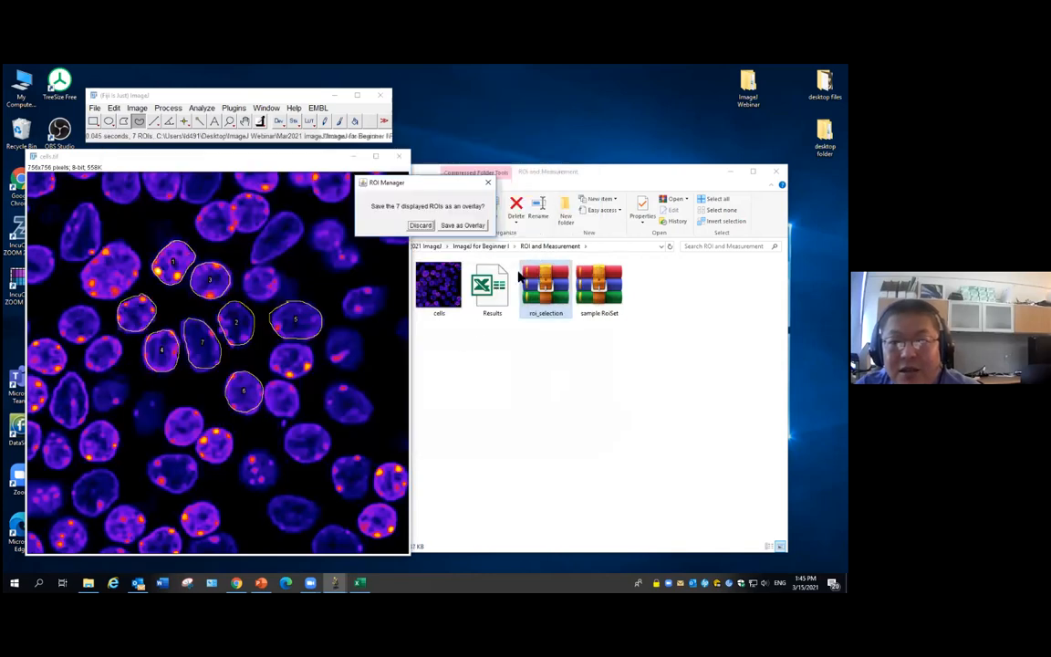
left_click(425, 227)
left_click_drag(546, 290, 273, 109)
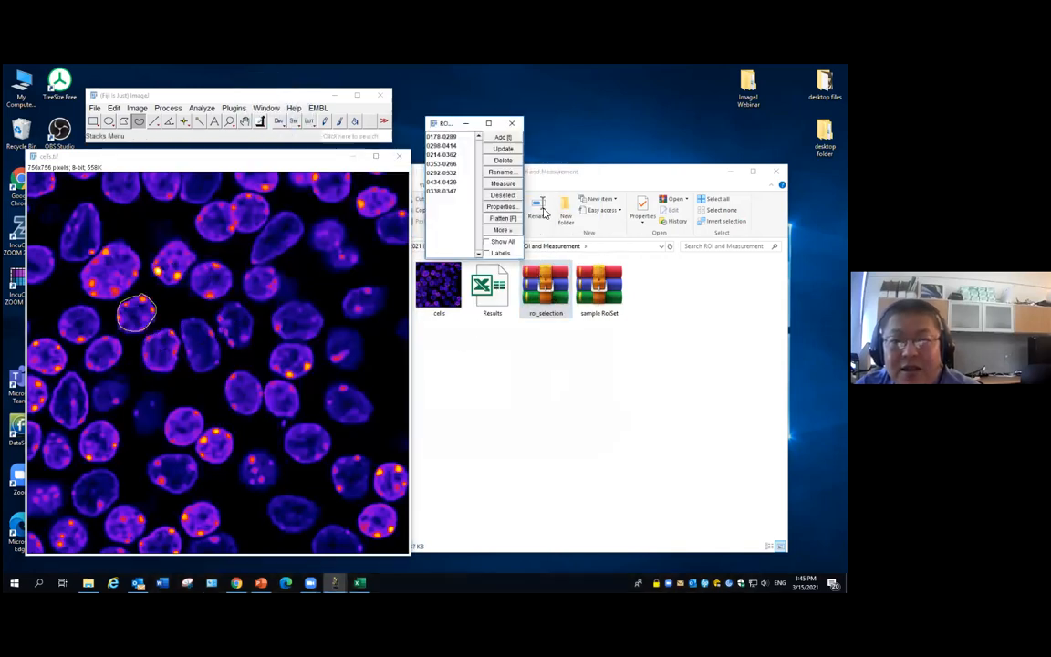
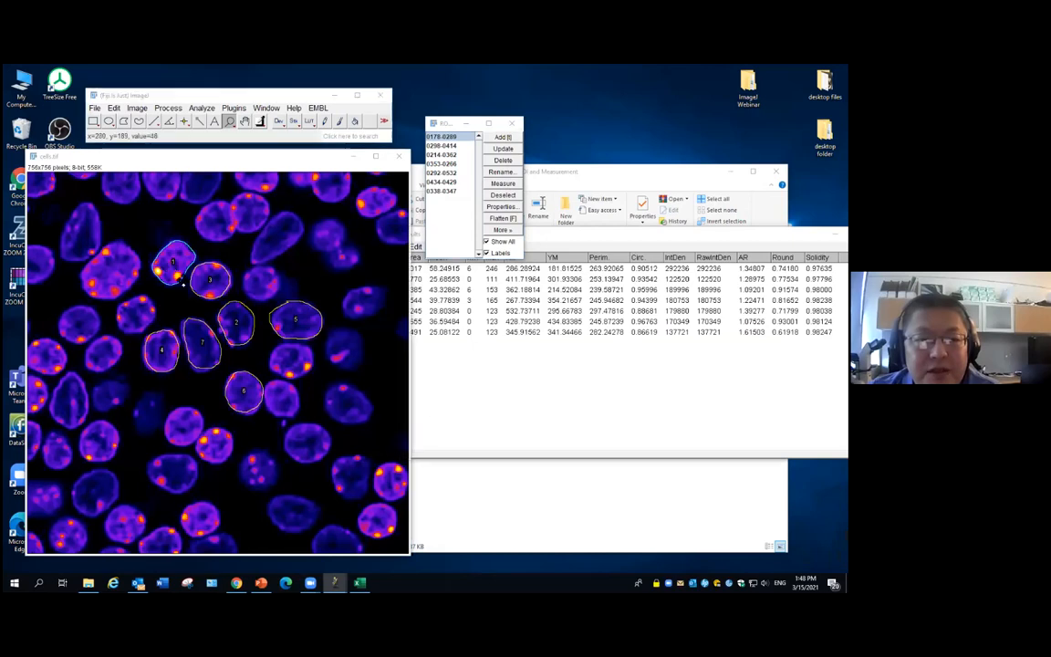
Enlarge the nucleus of ROI 1 to 400% on the cells image and bring the results table forward for comparison
left_click(194, 278)
left_click(201, 290)
left_click(206, 310)
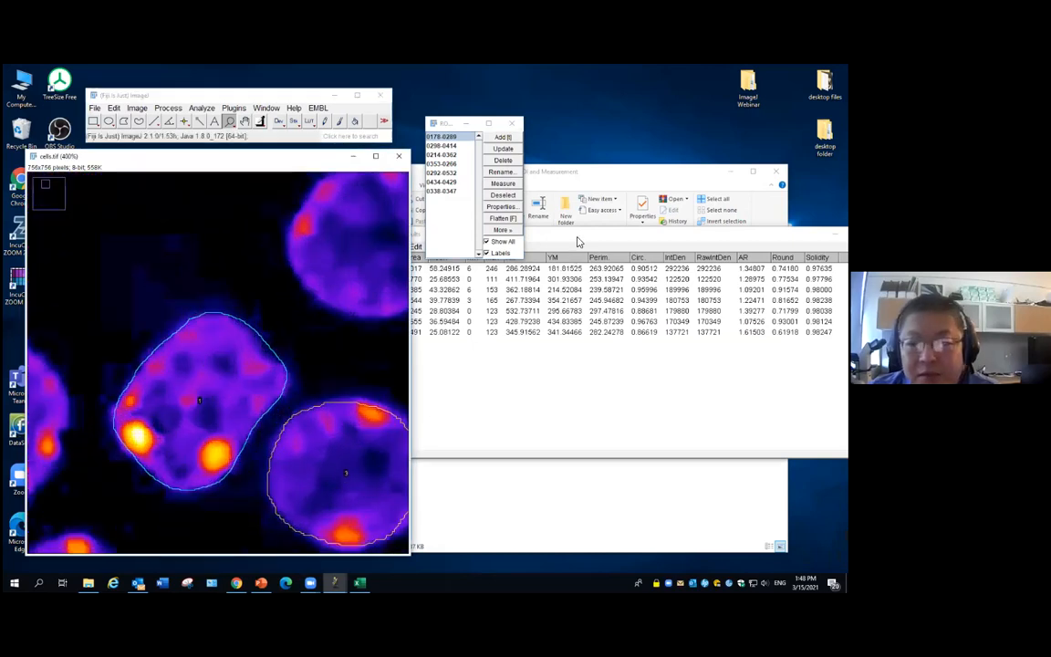
left_click(492, 292)
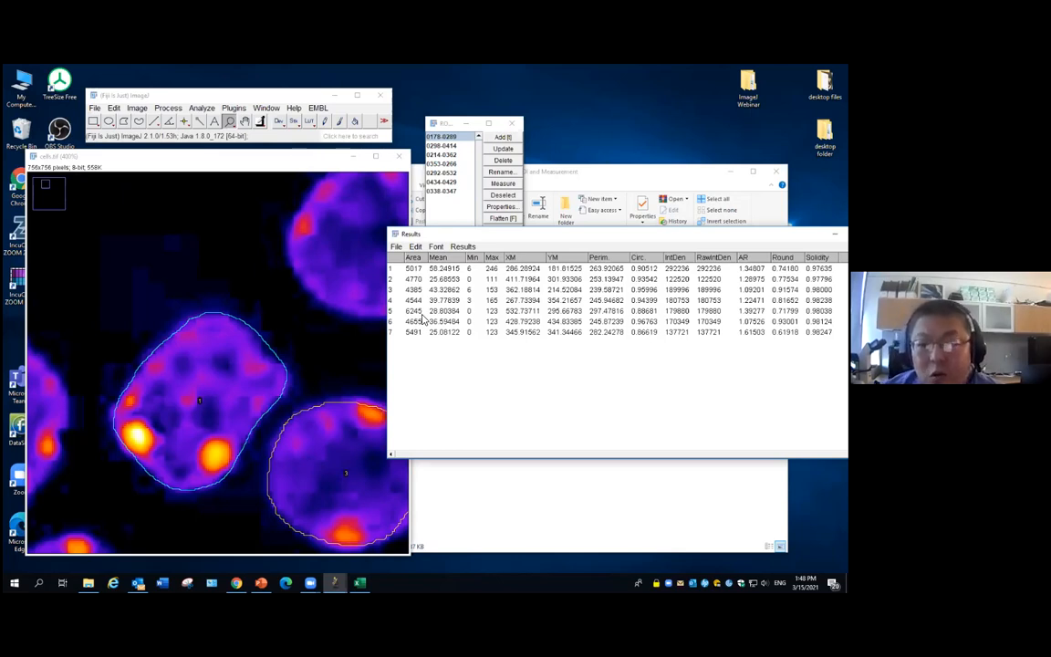
Examine the outline of ROI 1 pixel by pixel at up to 3200% zoom, and return the image to 400%
left_click(219, 370)
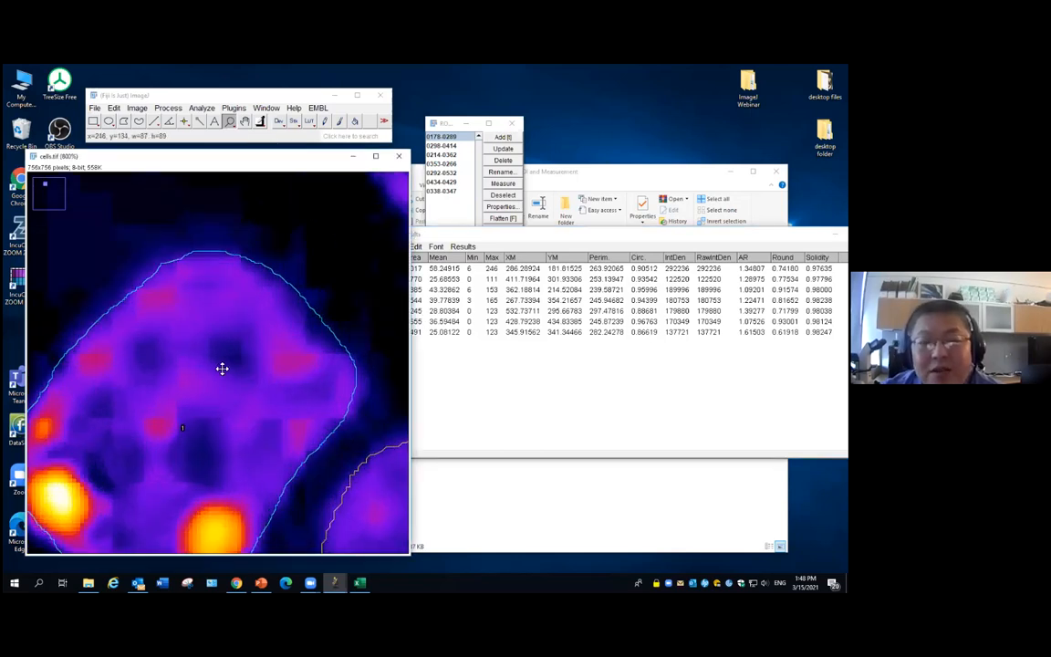
left_click(223, 368)
left_click(242, 346)
left_click(253, 329)
left_click(297, 280)
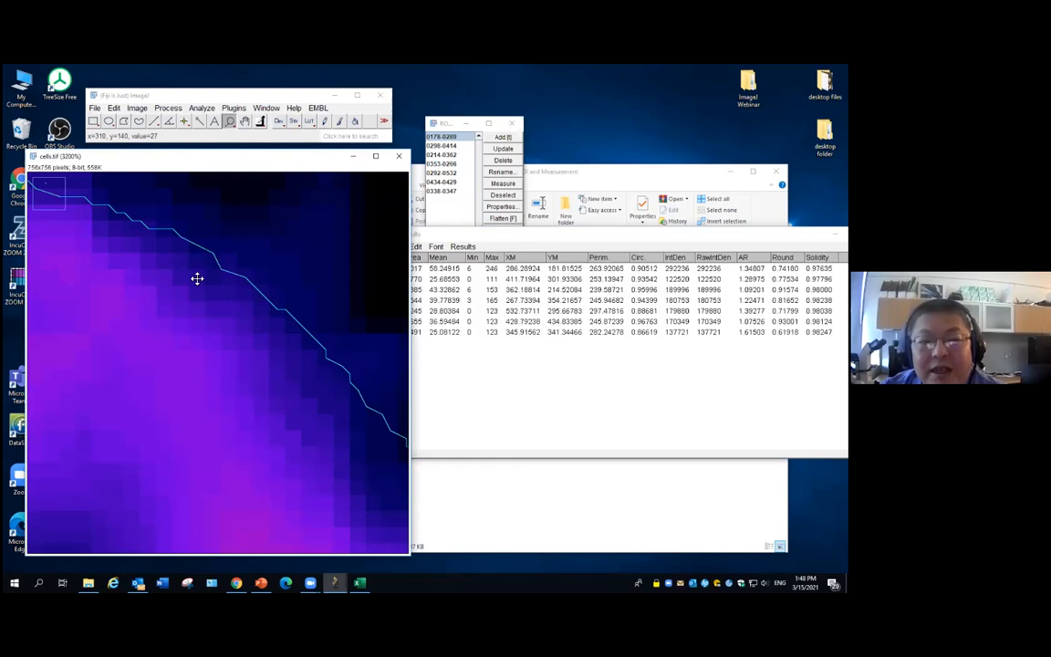
right_click(203, 315)
right_click(206, 329)
right_click(212, 360)
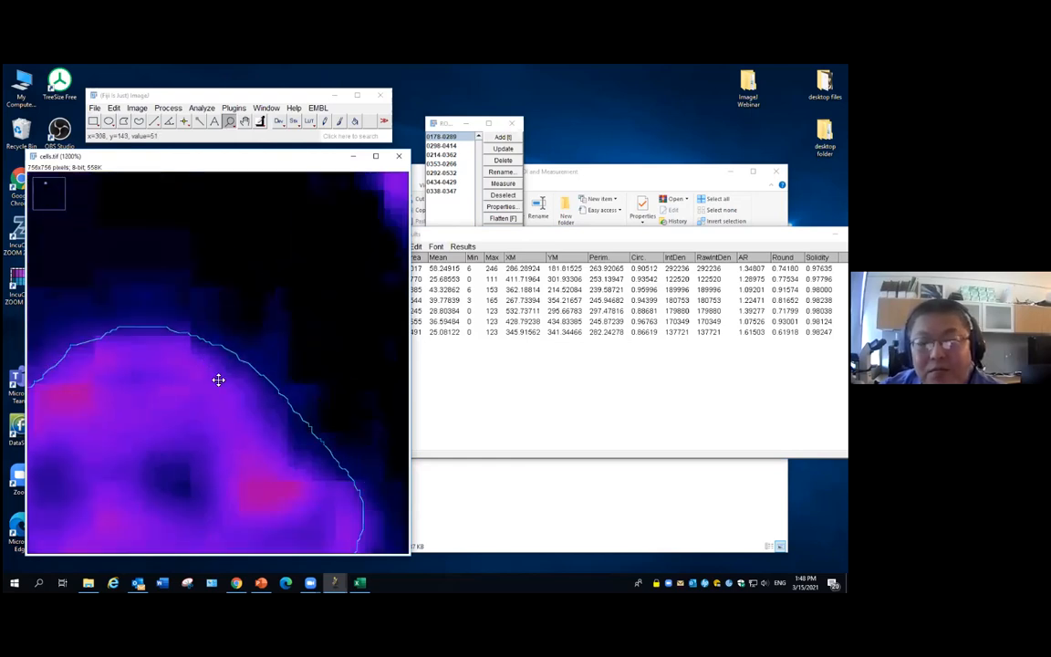
right_click(220, 380)
right_click(202, 420)
right_click(209, 385)
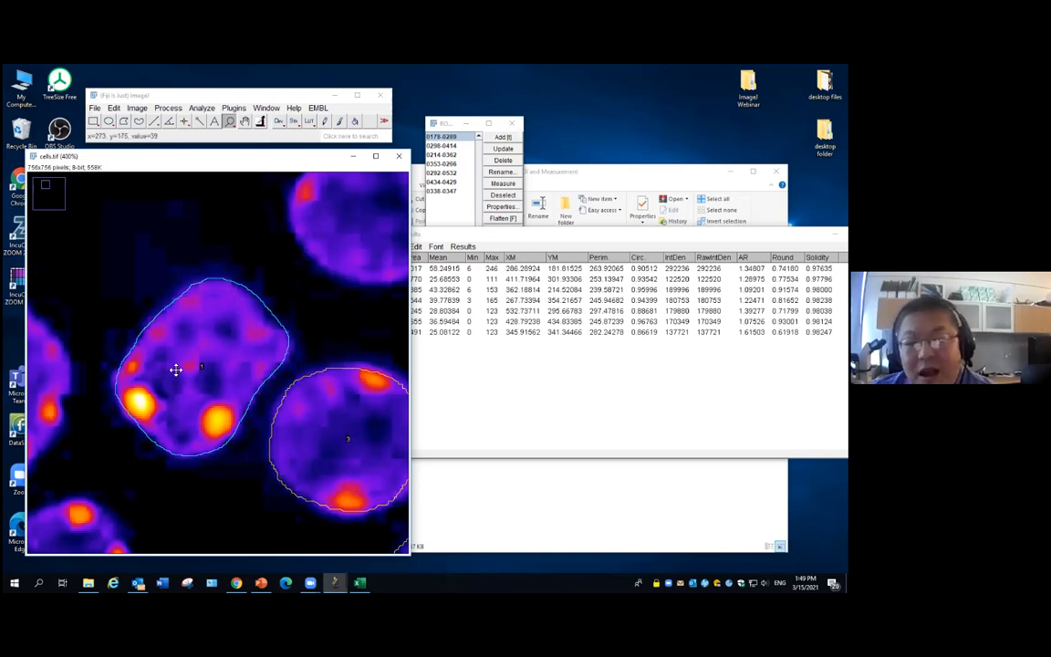
Bring the results table forward and highlight the rows of ROIs 1, 2 and 3 in turn
left_click(396, 233)
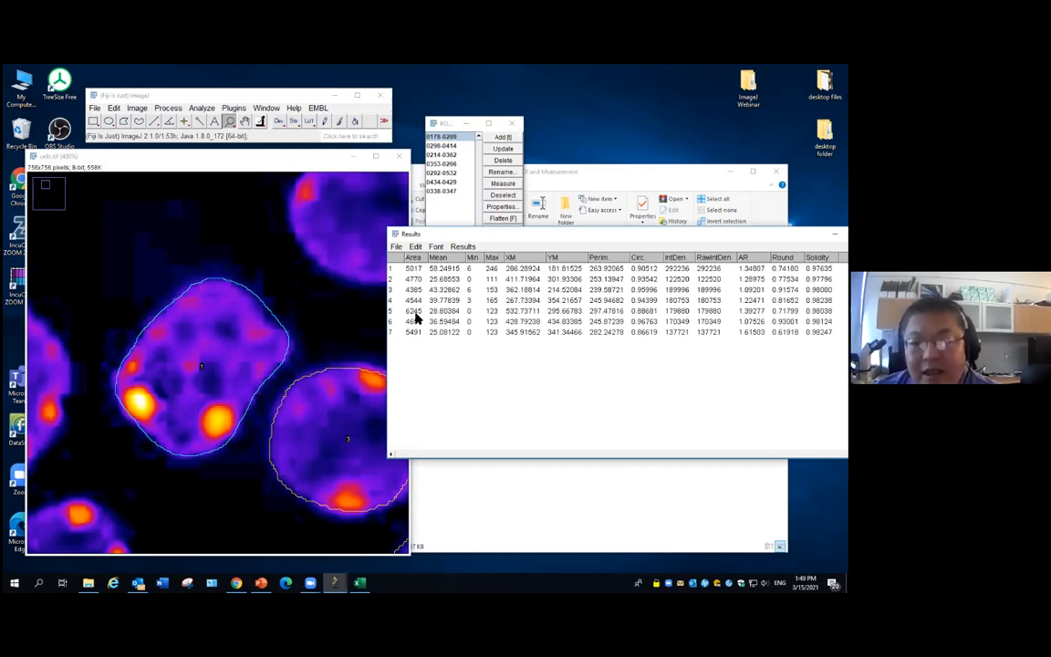
left_click(394, 269)
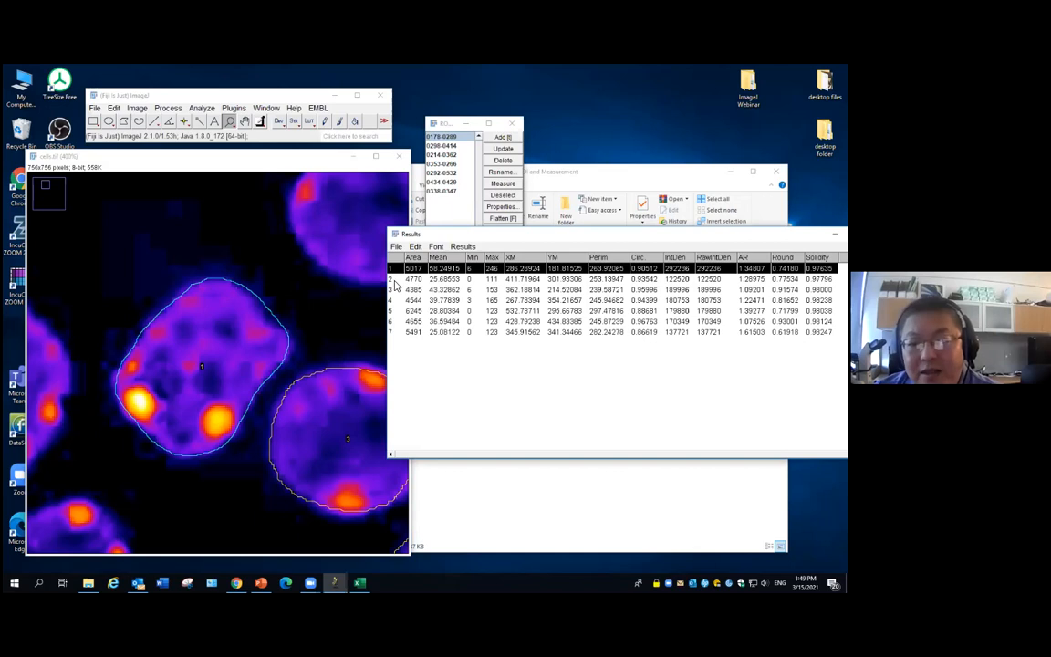
left_click(394, 279)
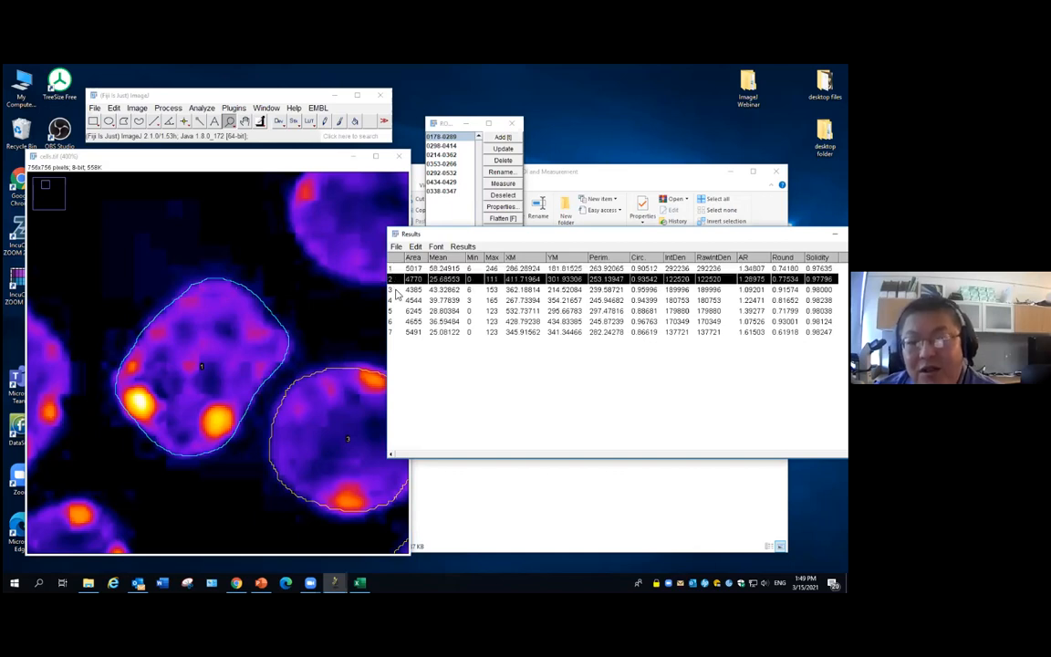
left_click(396, 291)
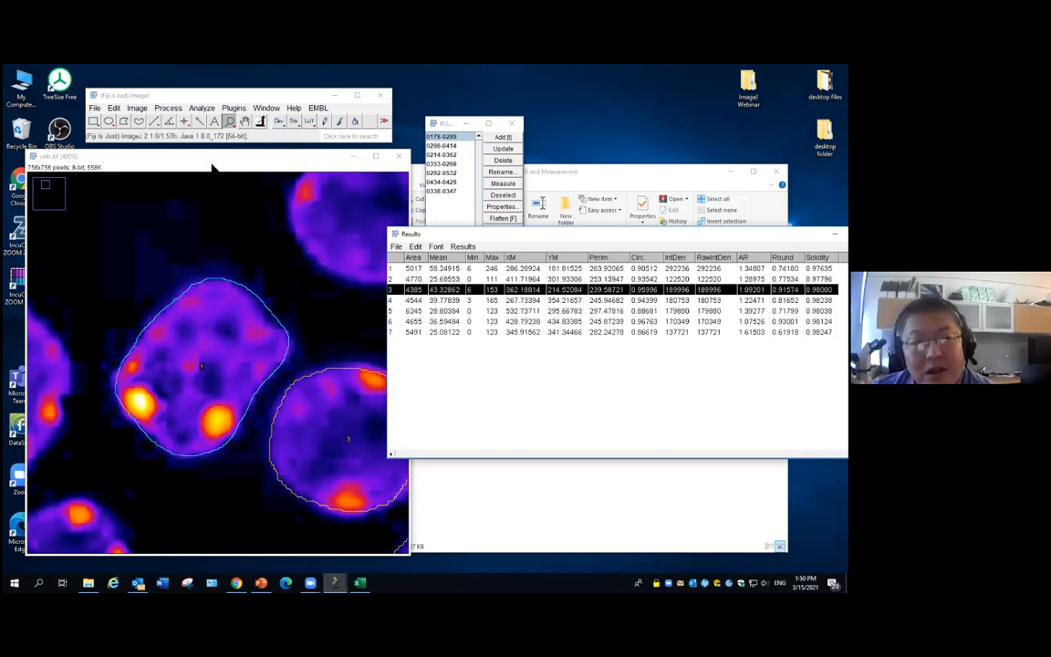
Inspect the pixel size and length unit in the cells image's properties
left_click(137, 109)
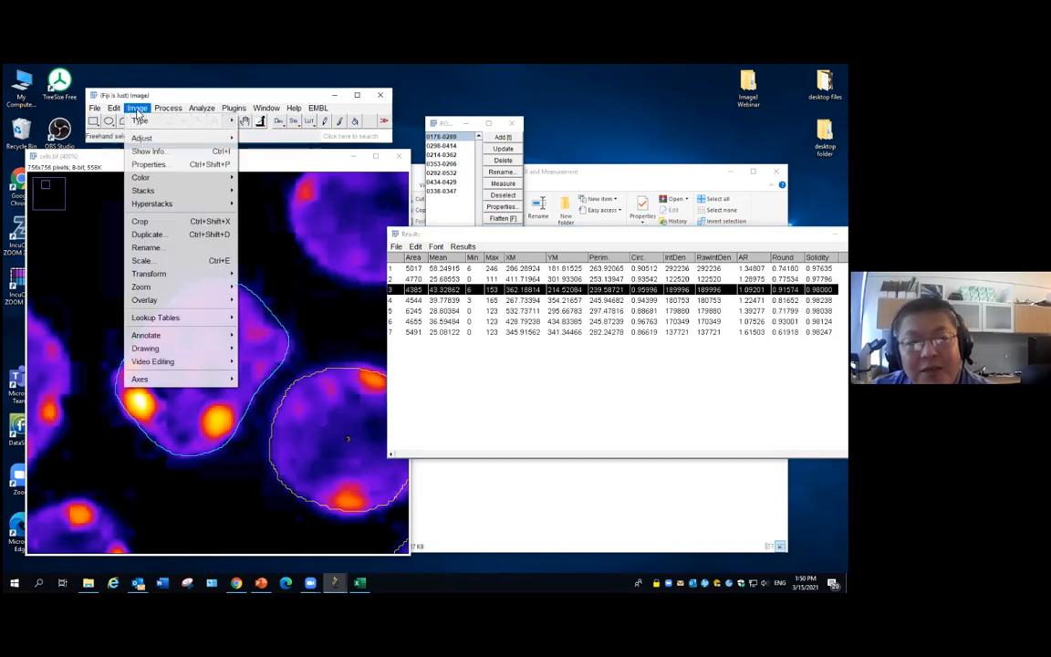
left_click(149, 164)
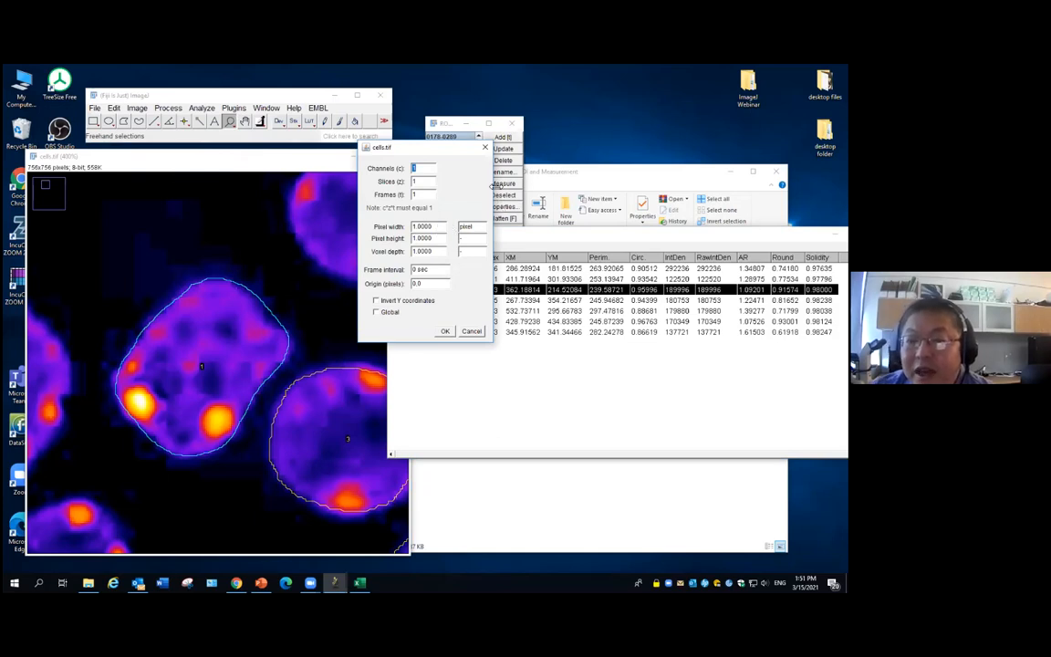
left_click(485, 147)
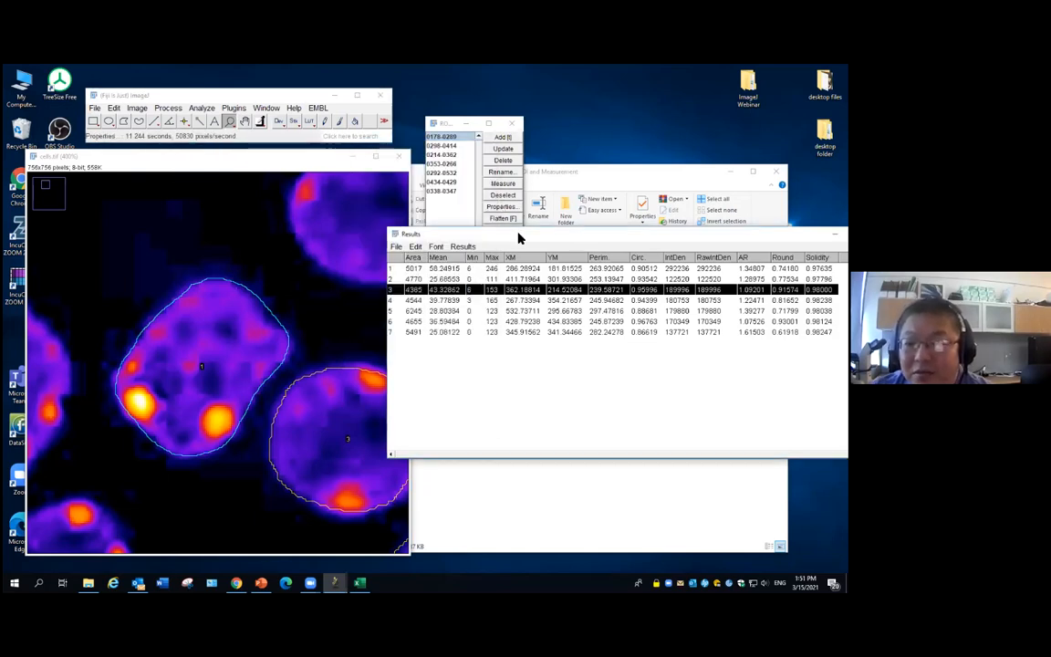
Close the results table without saving, discard the displayed ROIs instead of keeping them as an overlay, and close the cells image
left_click_drag(518, 235, 258, 256)
left_click(624, 257)
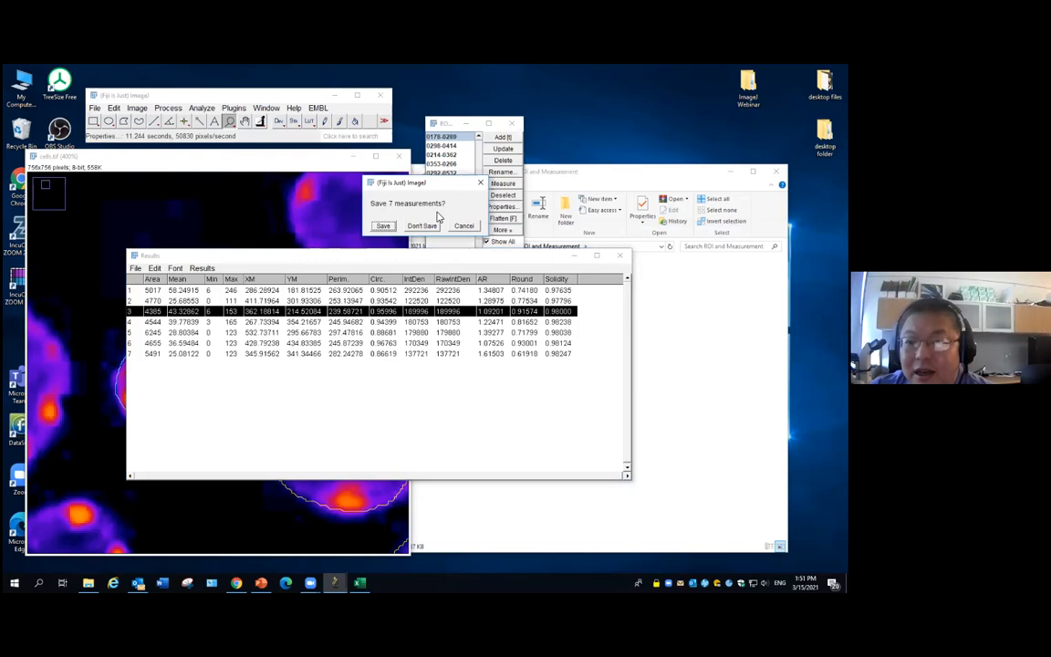
left_click(422, 225)
left_click(517, 130)
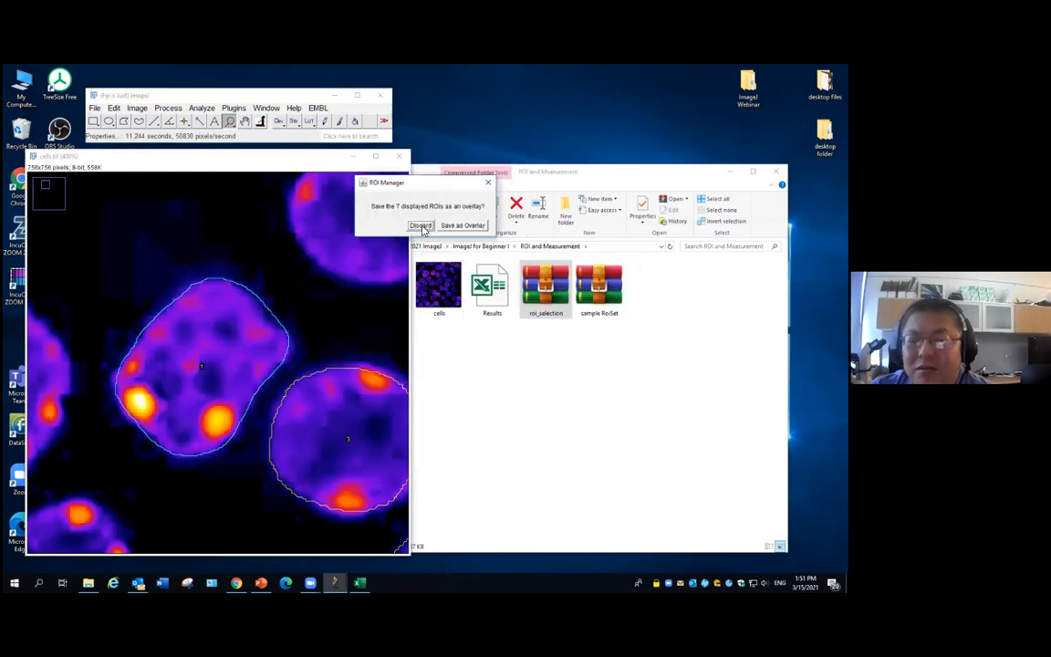
left_click(422, 226)
left_click(398, 156)
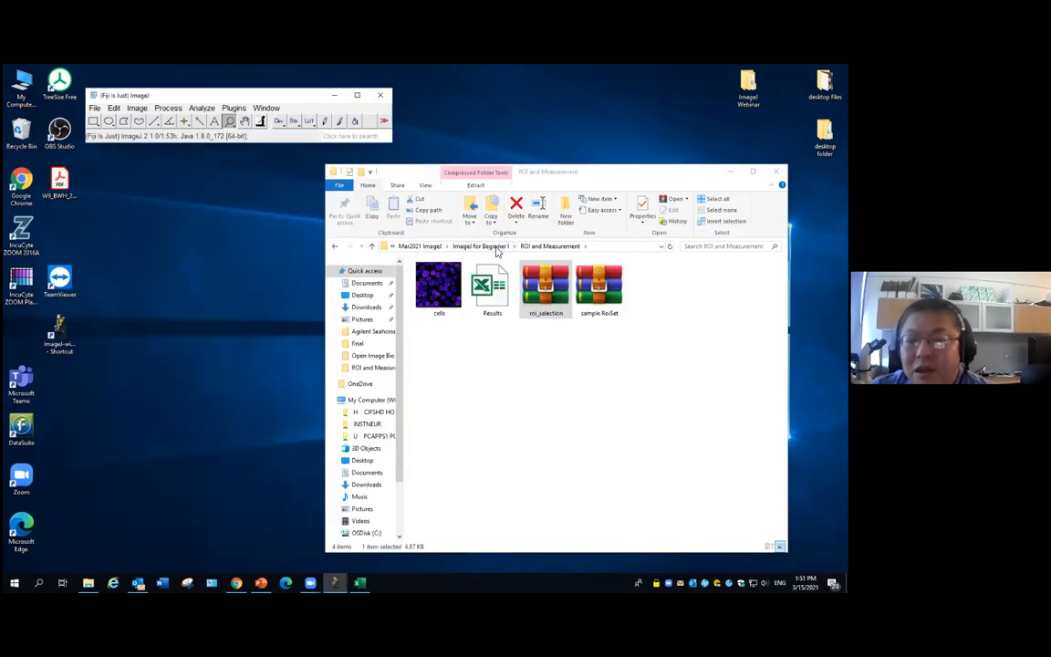
Load the flybrain stack from the Image Scale folder of ImageJ for Beginner I and show slice 27 at 200% zoom
double_click(495, 248)
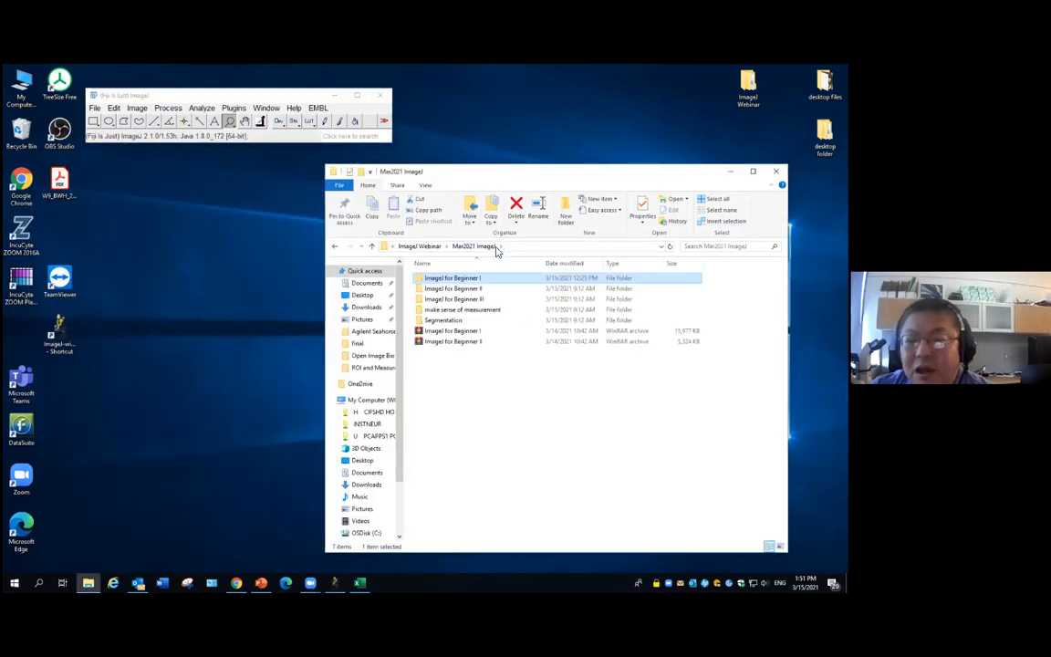
double_click(456, 278)
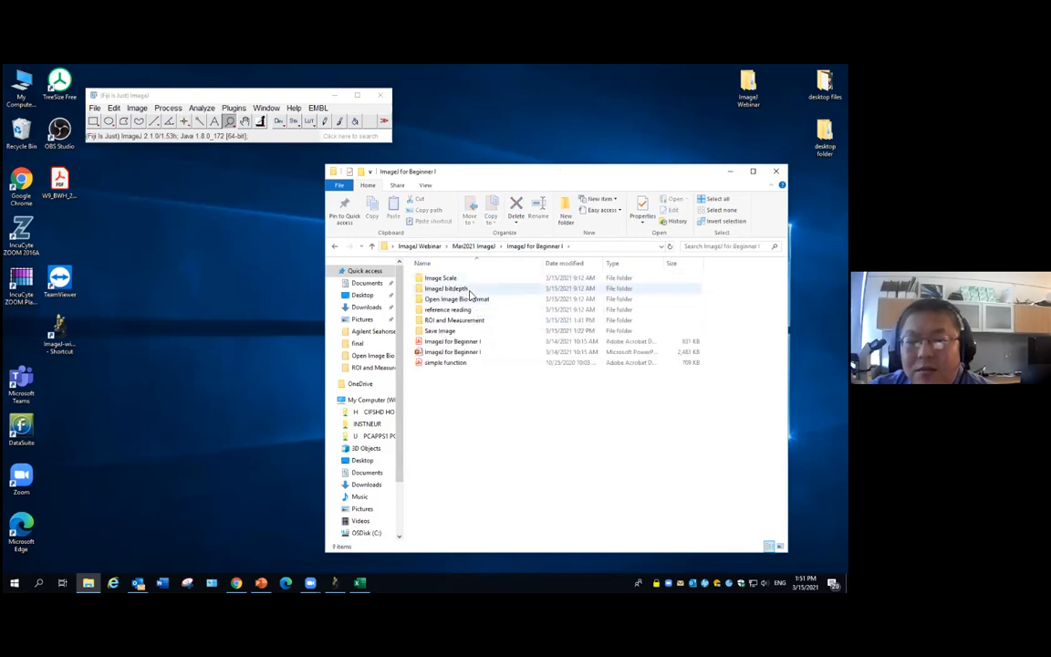
double_click(445, 279)
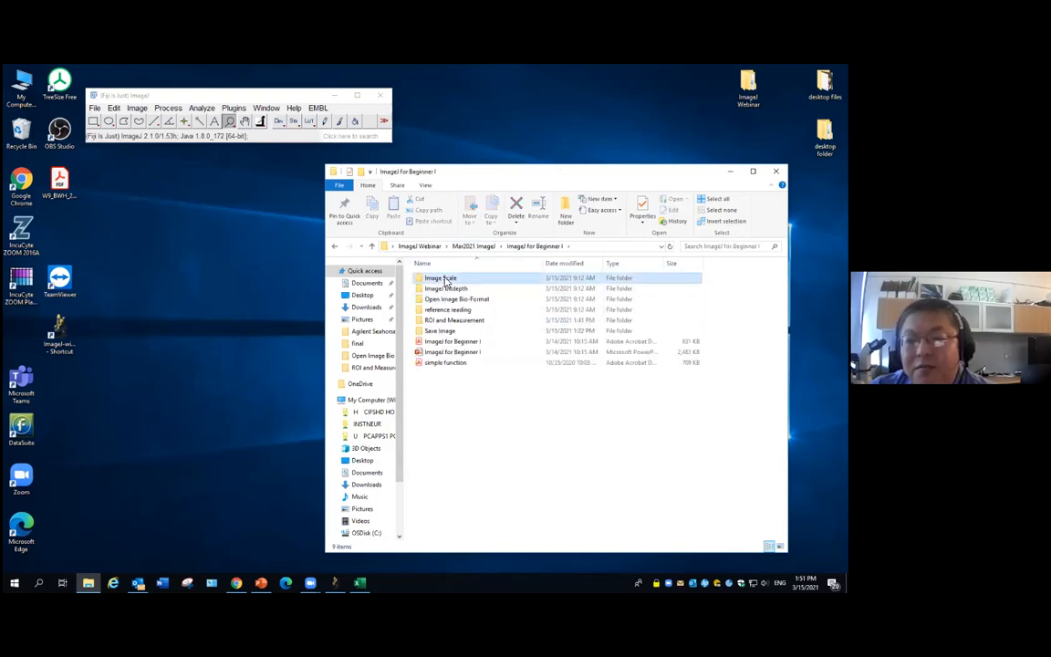
left_click_drag(545, 287, 212, 127)
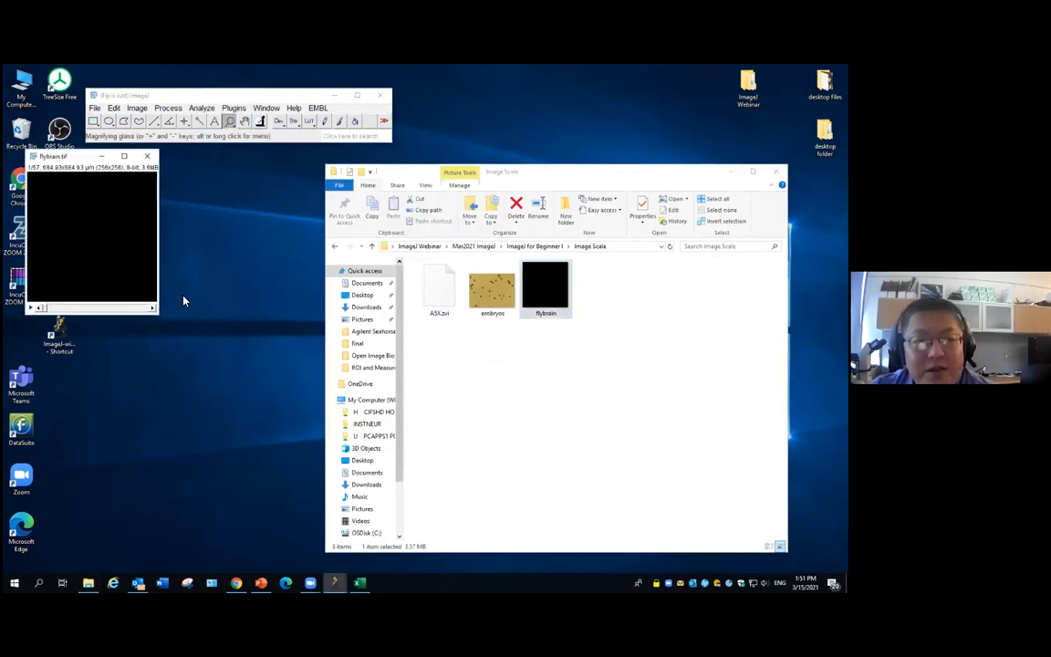
left_click_drag(142, 166, 155, 177)
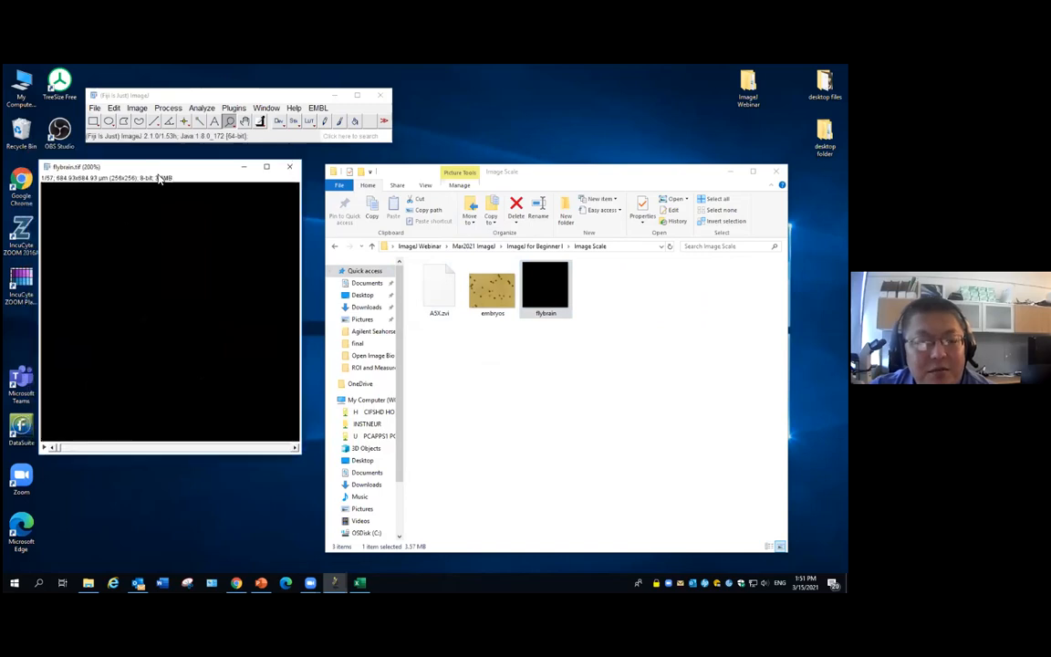
left_click_drag(58, 454, 164, 450)
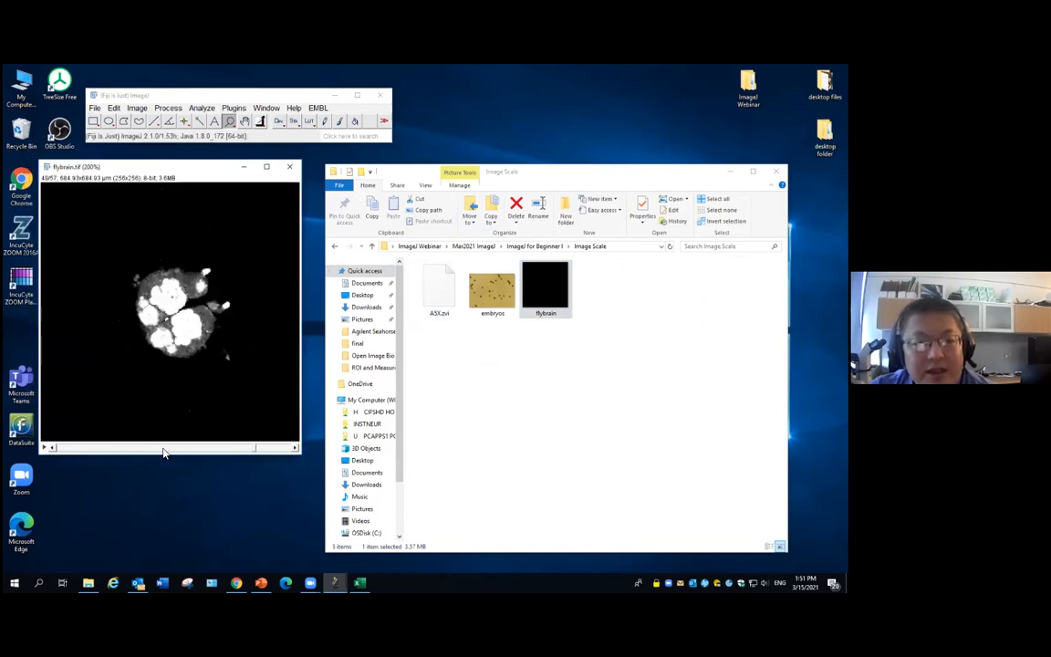
Examine the flybrain stack's slice number, pixel width, pixel height, voxel depth and length unit in its image properties
left_click(137, 108)
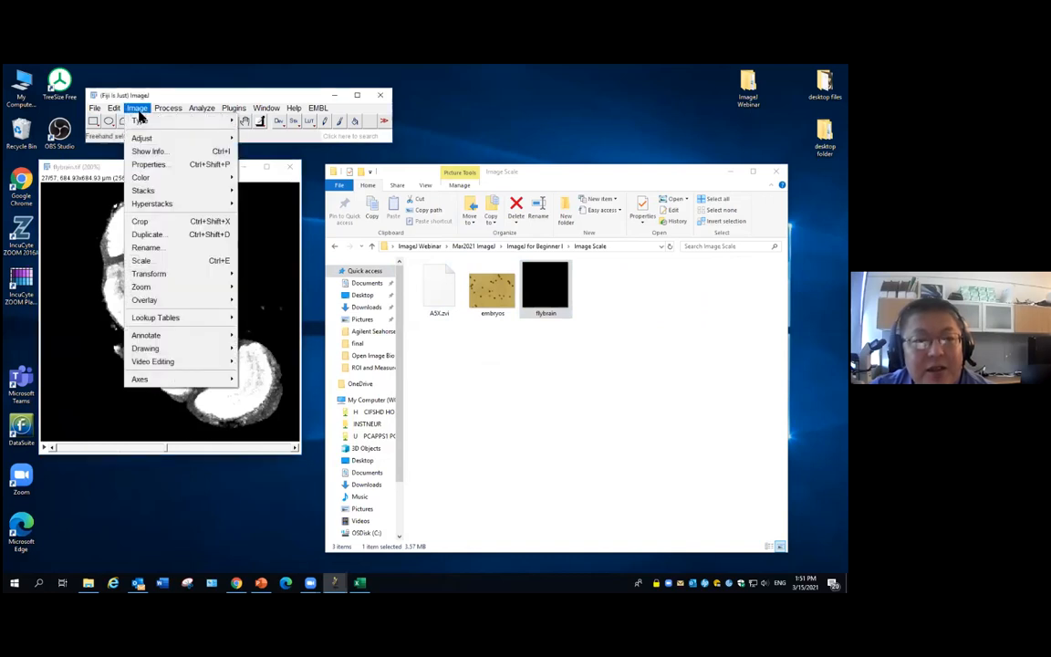
left_click(151, 165)
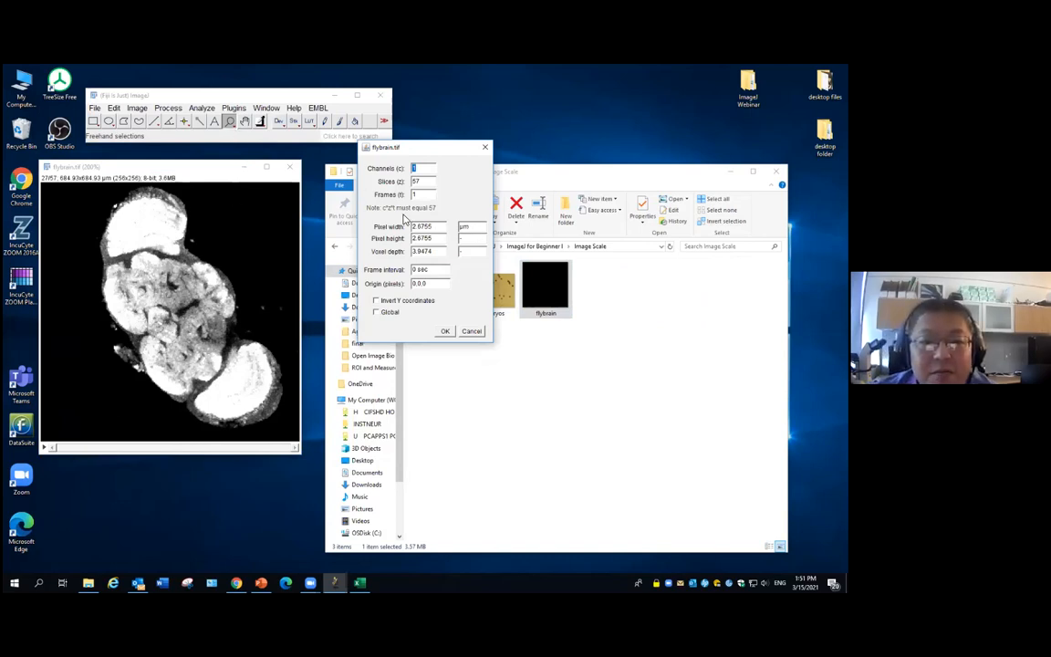
left_click(445, 331)
Examine individual pixels at the upper edge of the fly brain at up to 2400% zoom, and return the image to 200%
left_click(176, 219)
left_click(175, 219)
left_click(175, 219)
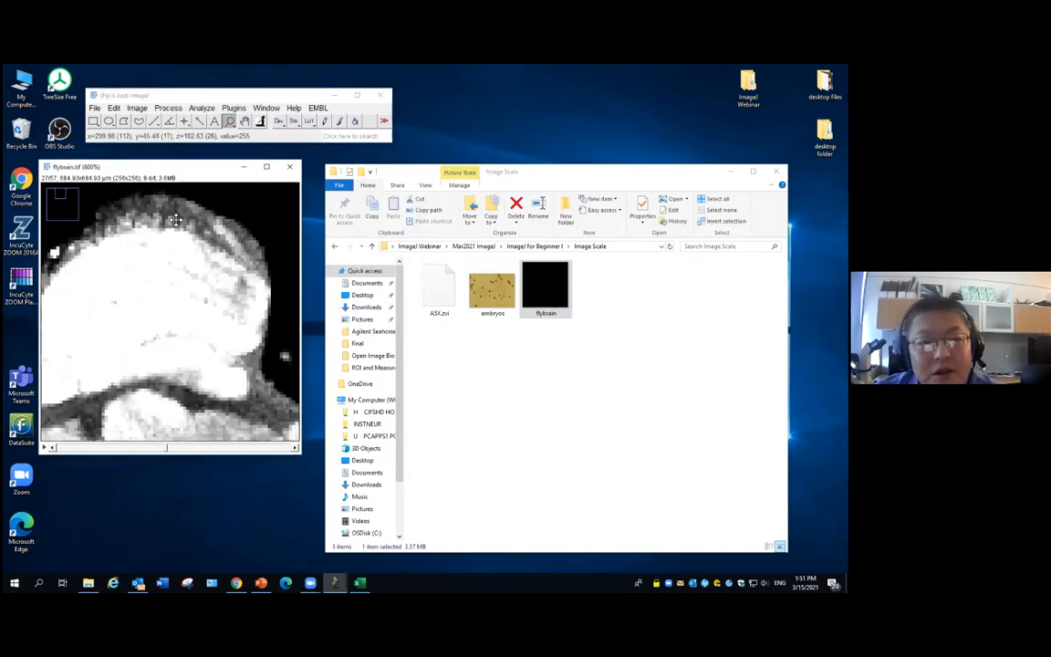
left_click(174, 222)
left_click(172, 226)
left_click(167, 227)
left_click(161, 227)
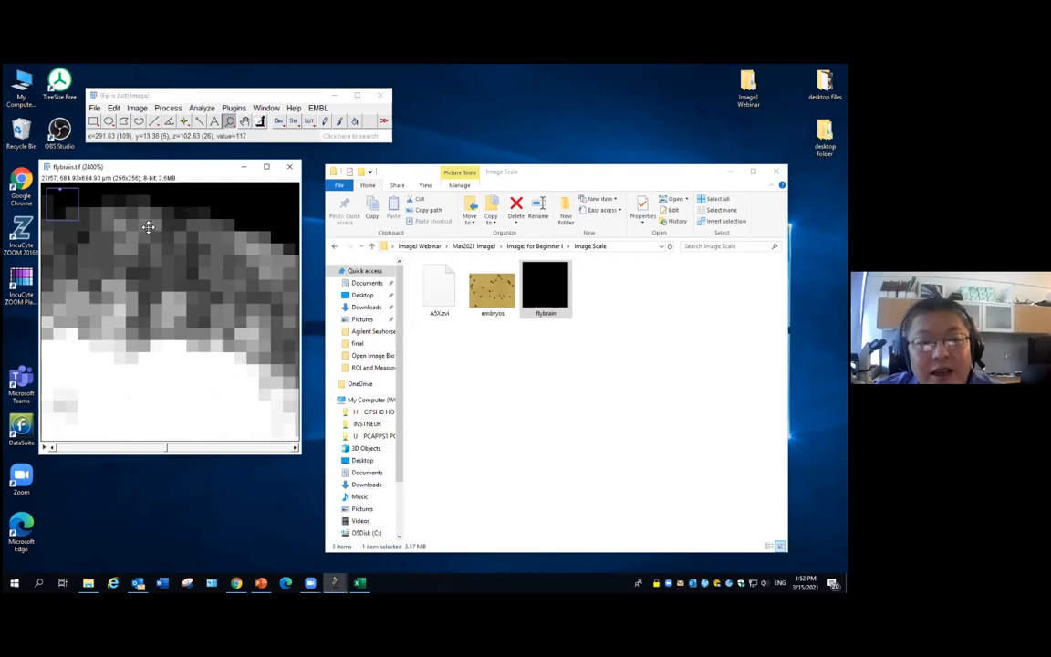
right_click(147, 275)
right_click(147, 275)
right_click(147, 275)
right_click(147, 275)
right_click(147, 275)
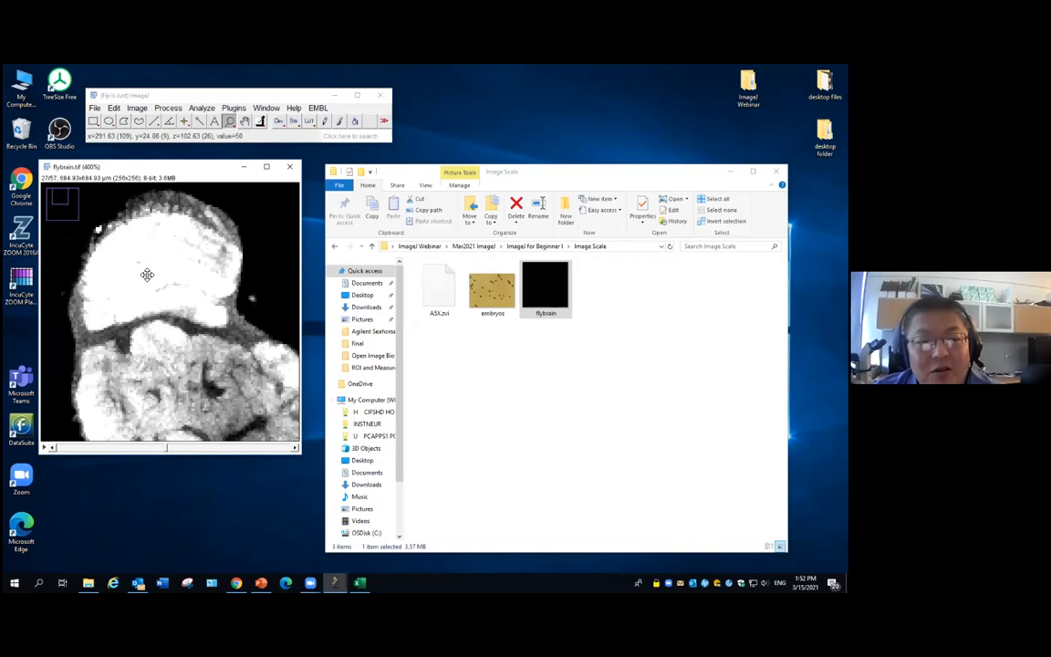
right_click(147, 275)
right_click(147, 275)
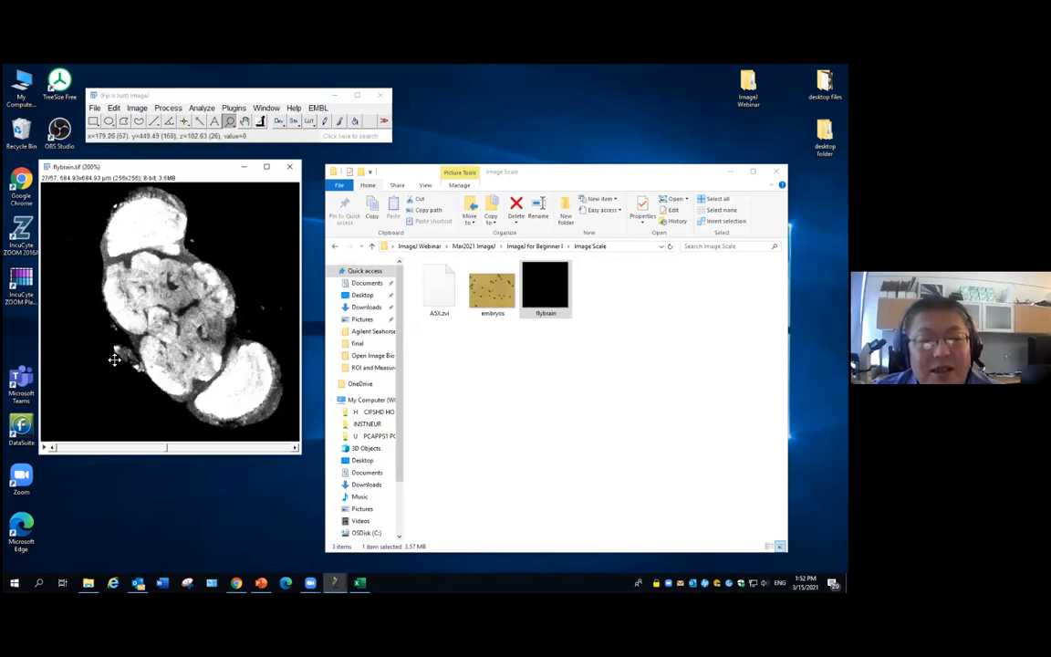
Outline the whole fly brain with a freehand selection on slice 27 and restrict the set measurements to area only
left_click(138, 120)
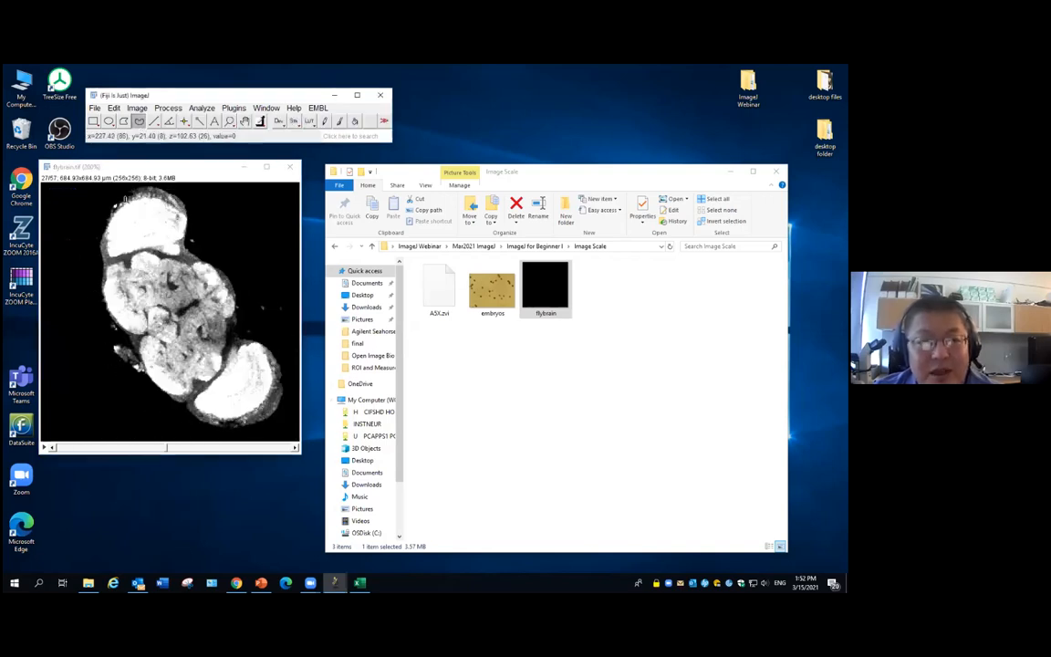
mouse_move(108, 212)
left_mouse_down()
mouse_move(97, 239)
mouse_move(101, 302)
mouse_move(193, 420)
mouse_move(242, 385)
mouse_move(252, 325)
mouse_move(153, 172)
mouse_move(118, 169)
mouse_move(109, 191)
left_mouse_up()
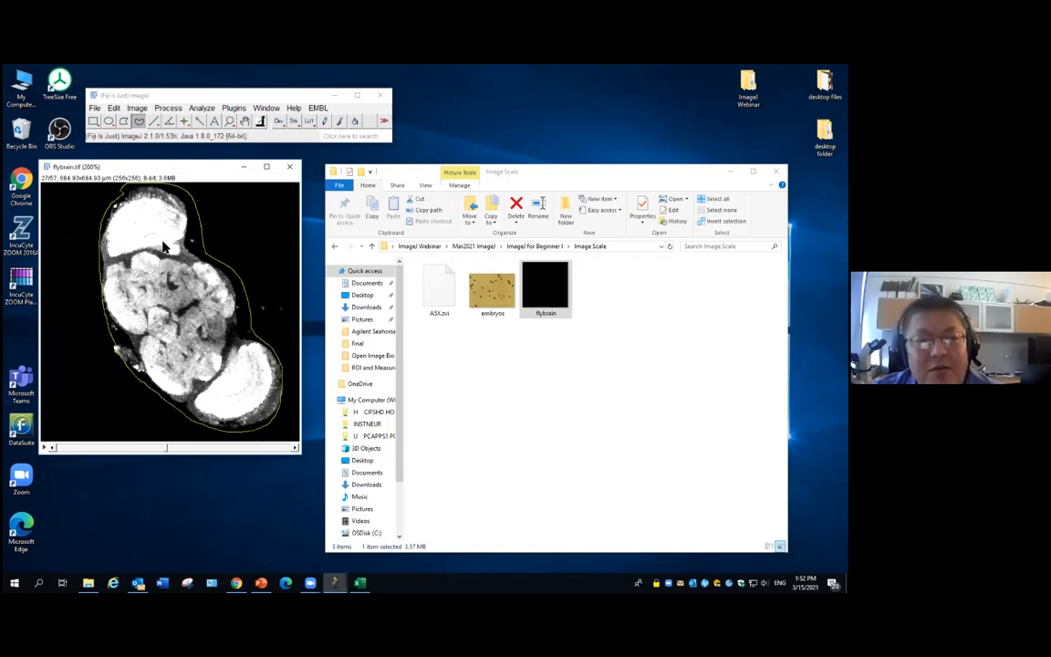
left_click(202, 108)
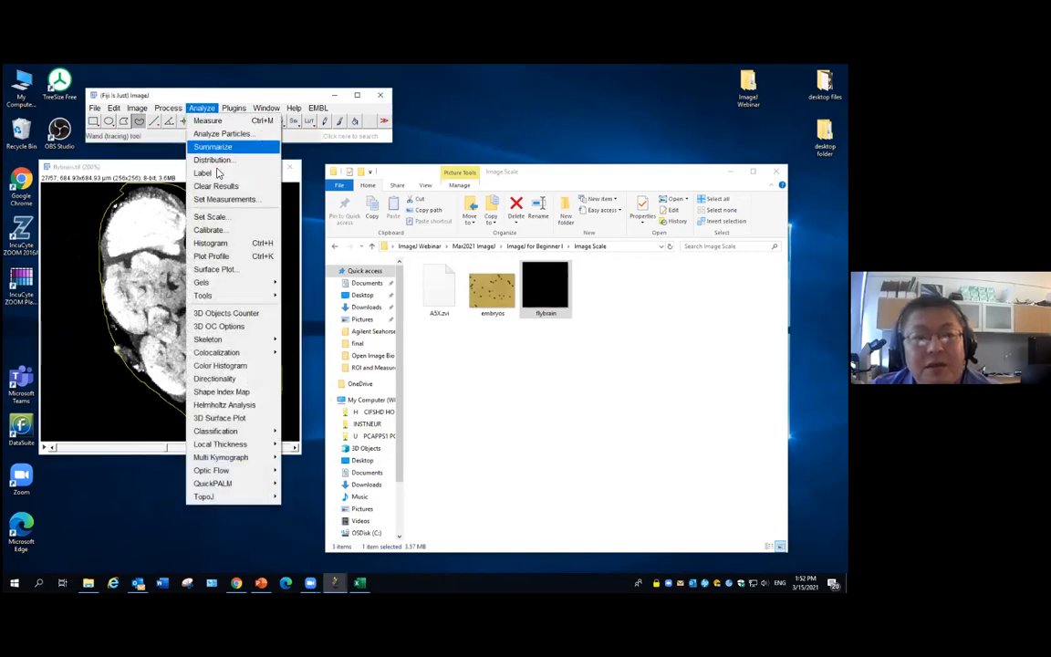
left_click(225, 200)
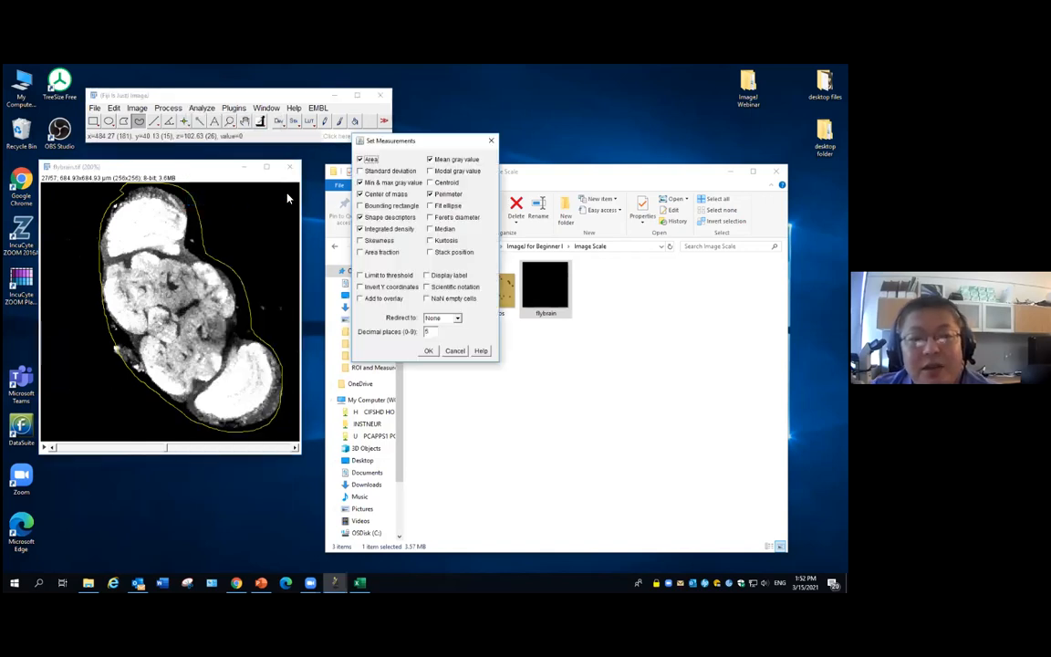
left_click(374, 216)
left_click(388, 228)
left_click(430, 159)
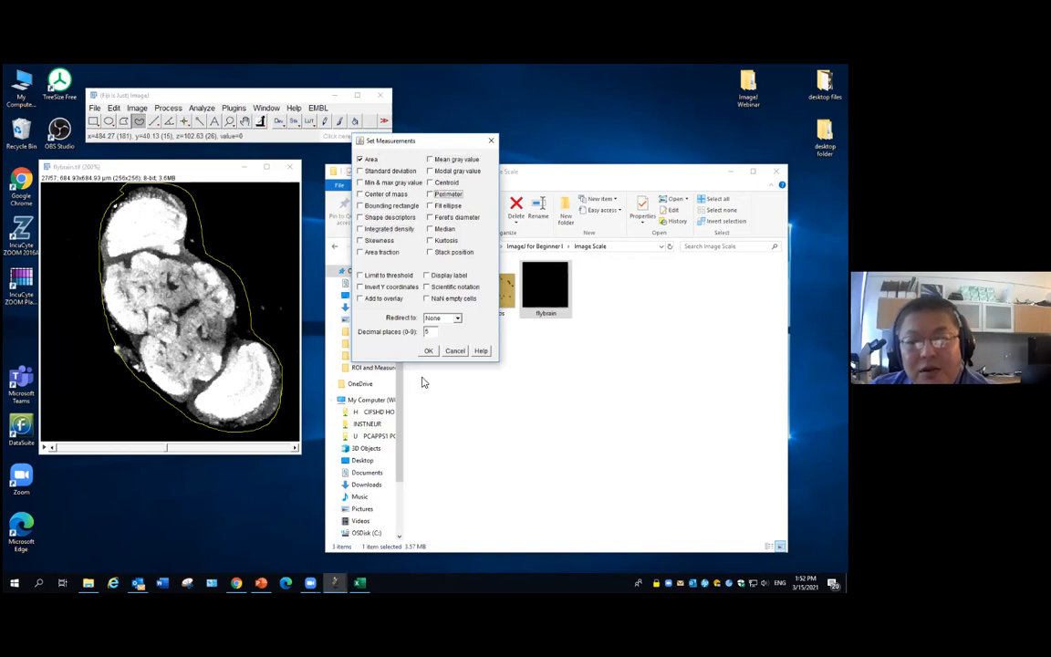
left_click(427, 350)
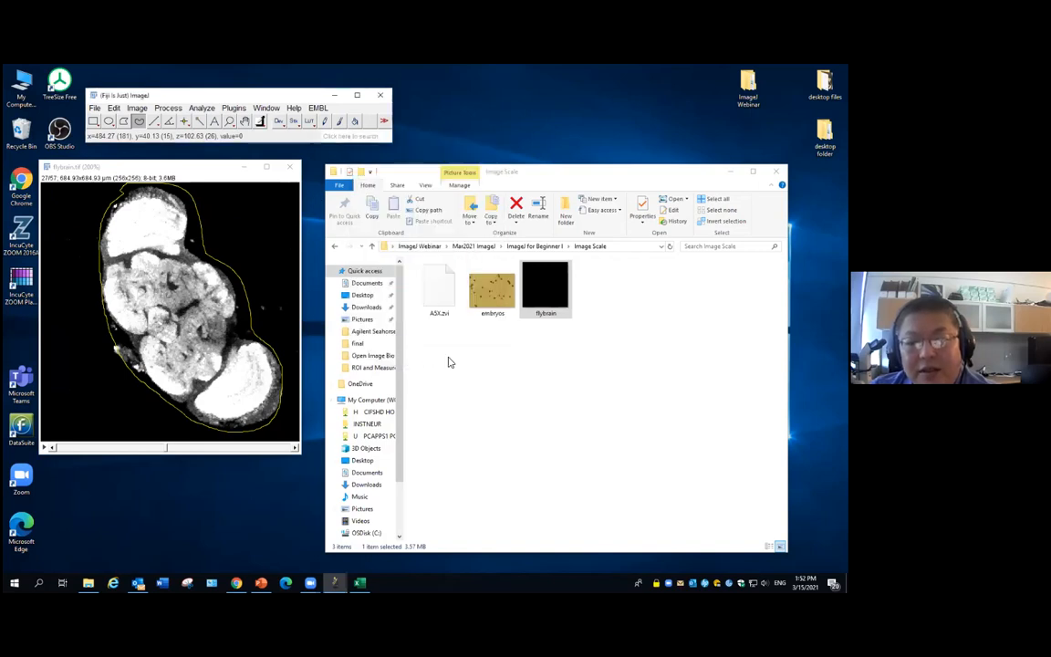
Measure the outlined brain's area and place the results table beside the flybrain image
left_click(201, 107)
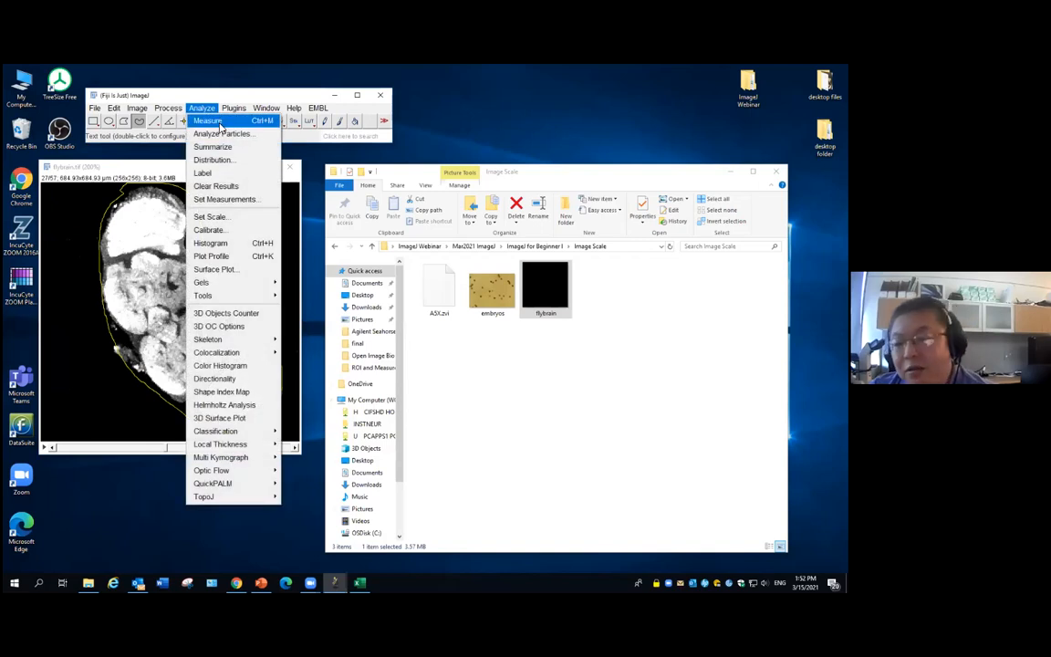
left_click(208, 121)
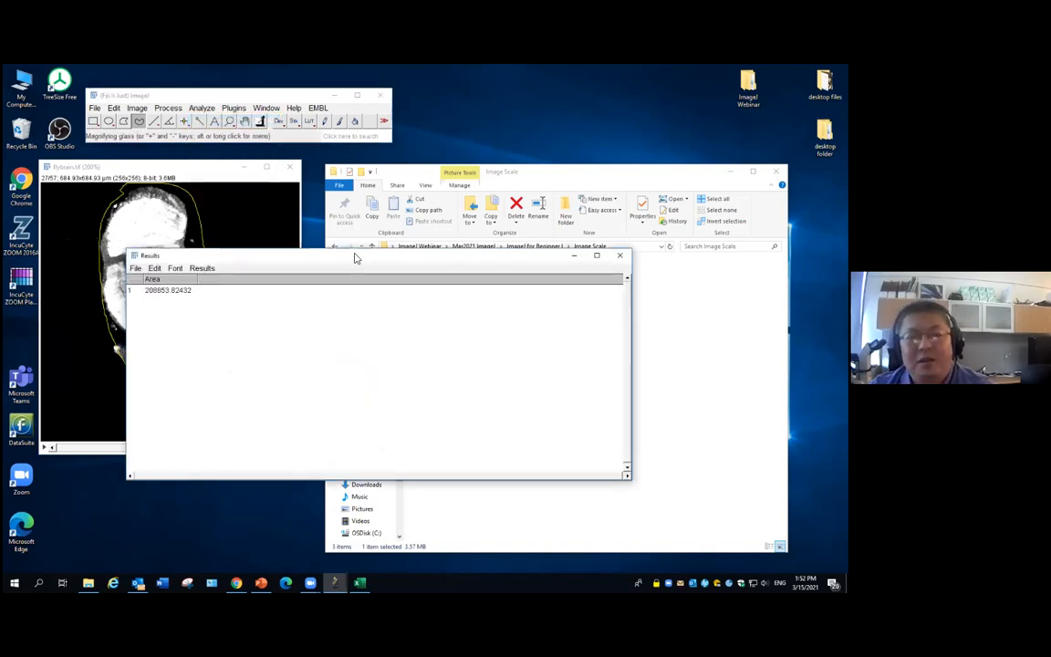
left_click_drag(355, 258, 510, 176)
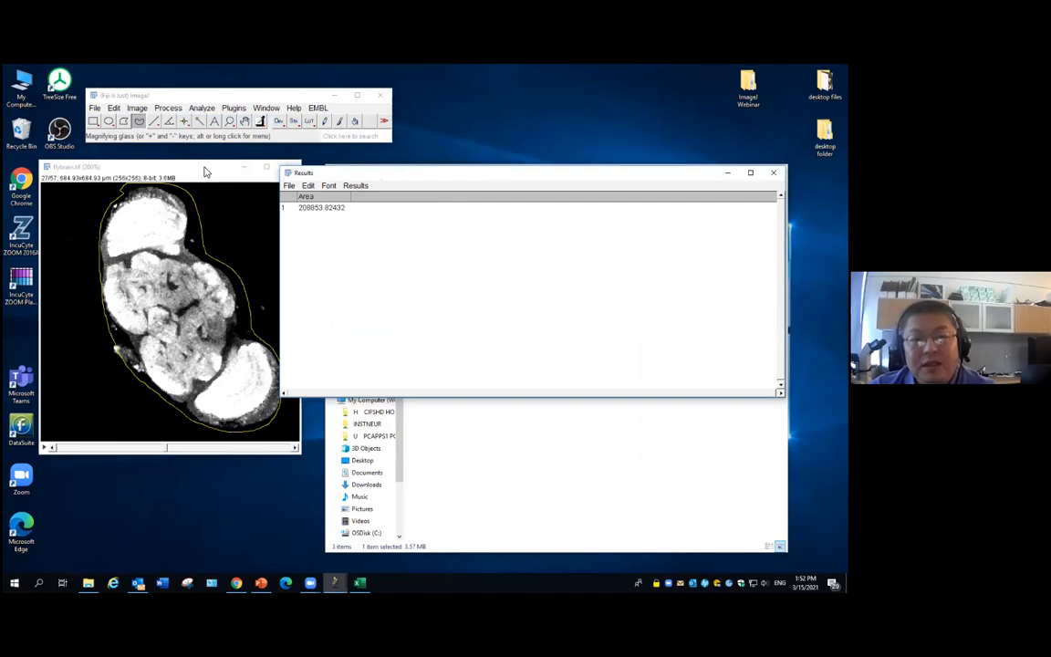
left_click_drag(204, 168, 195, 168)
left_click_drag(368, 174, 393, 172)
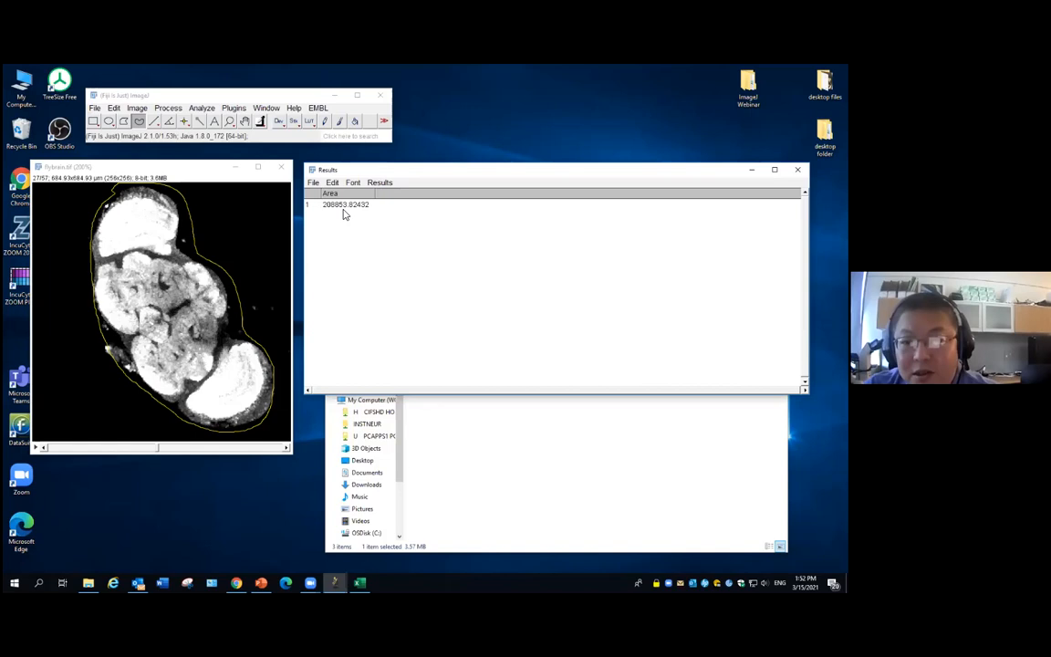
Set the flybrain image's length unit to pixel and its pixel width, pixel height and voxel depth to 1
left_click(202, 172)
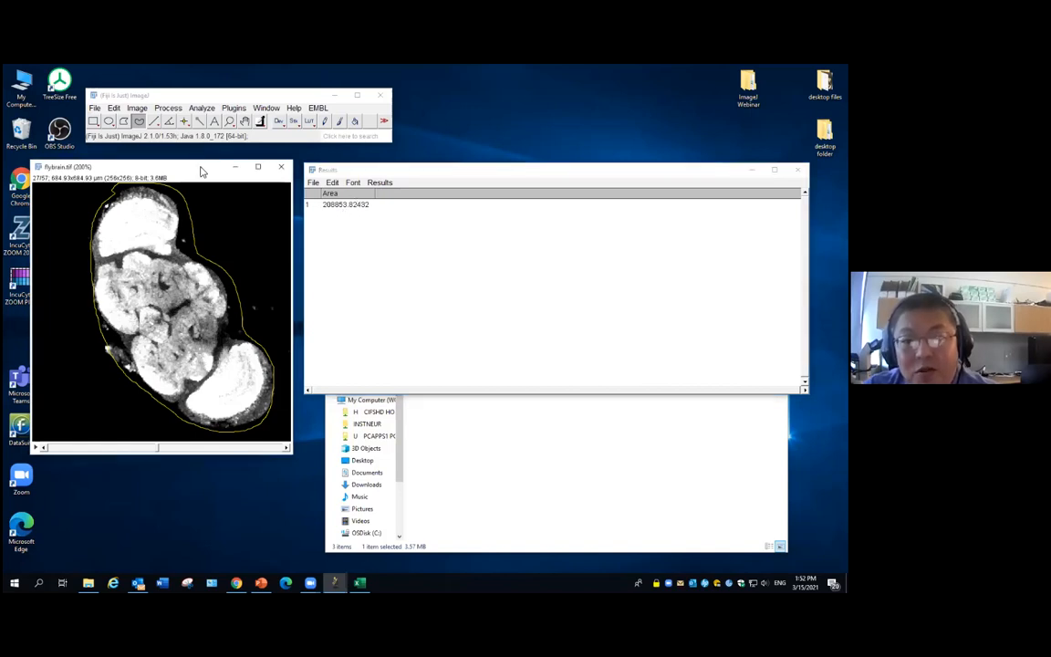
left_click(137, 108)
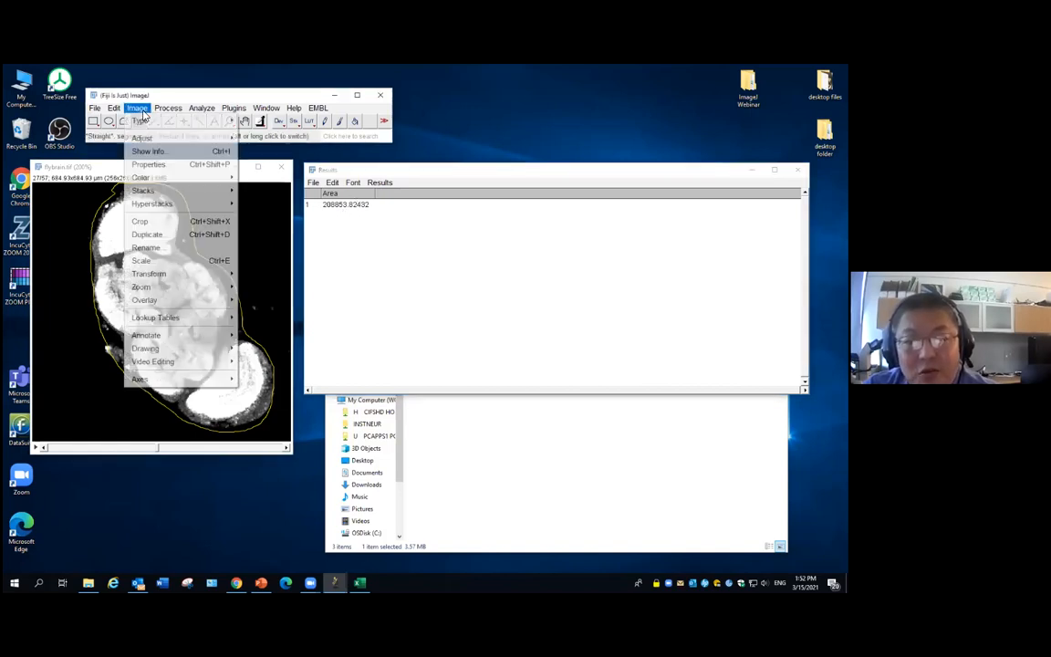
left_click(161, 166)
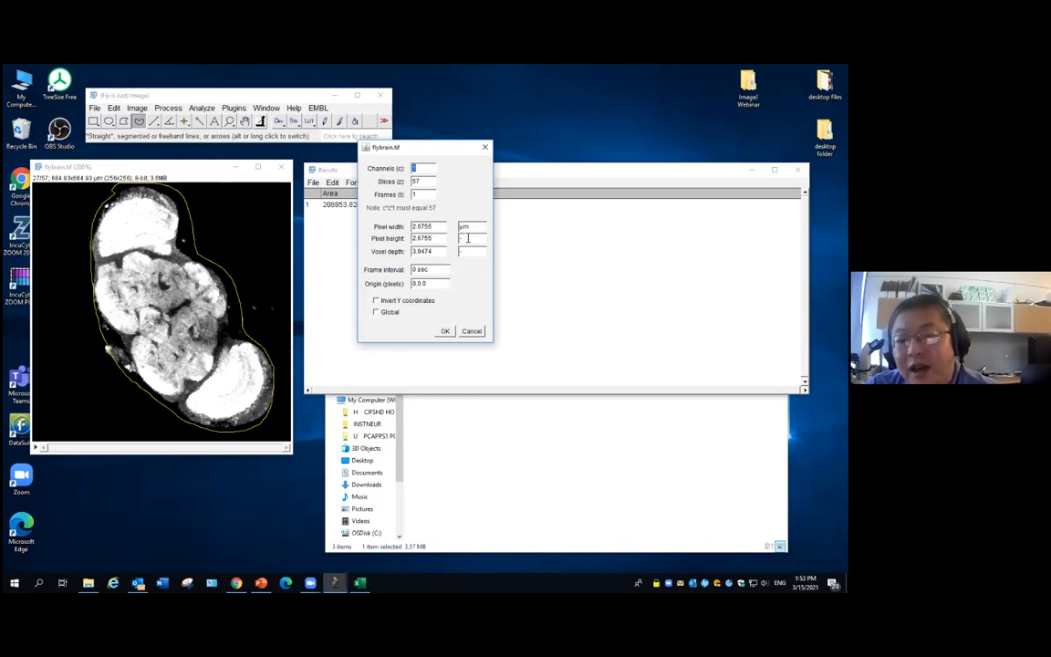
left_click_drag(443, 149, 518, 129)
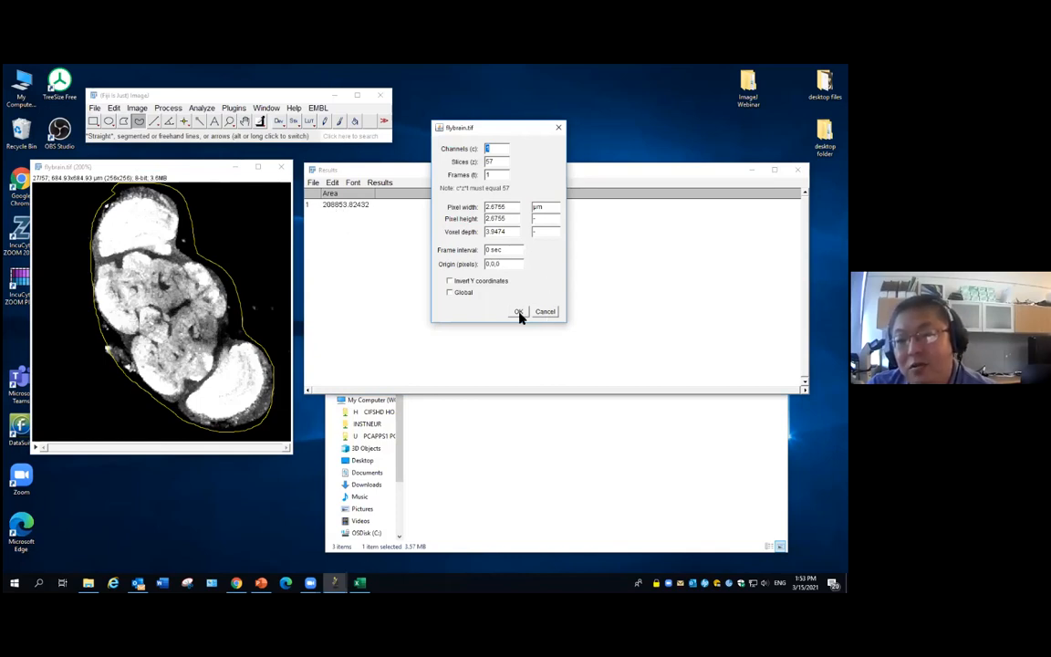
double_click(539, 208)
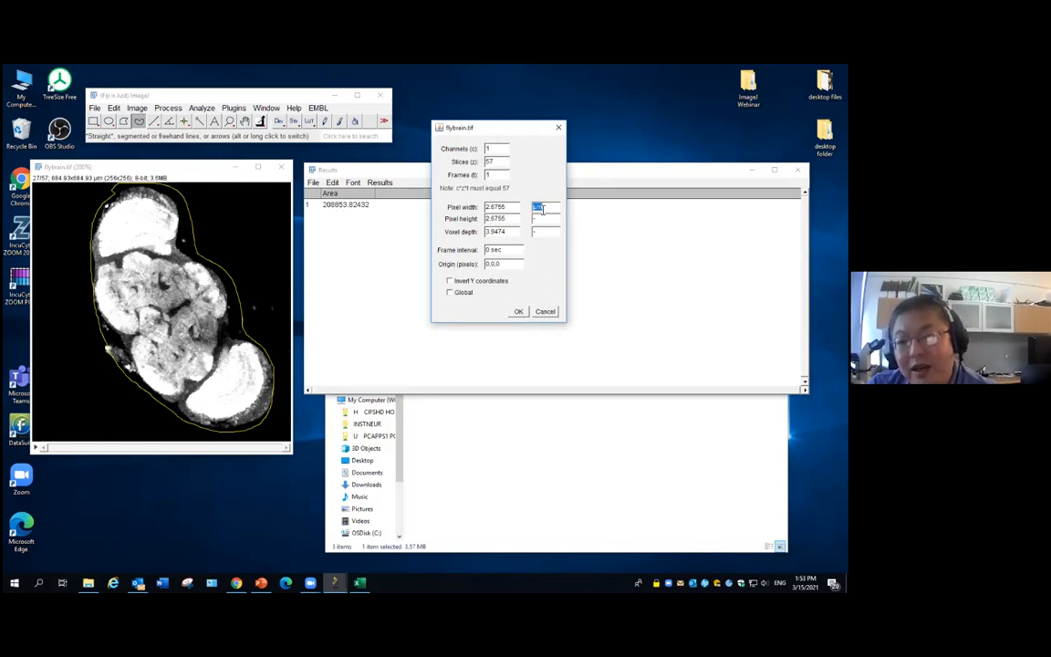
type("pi")
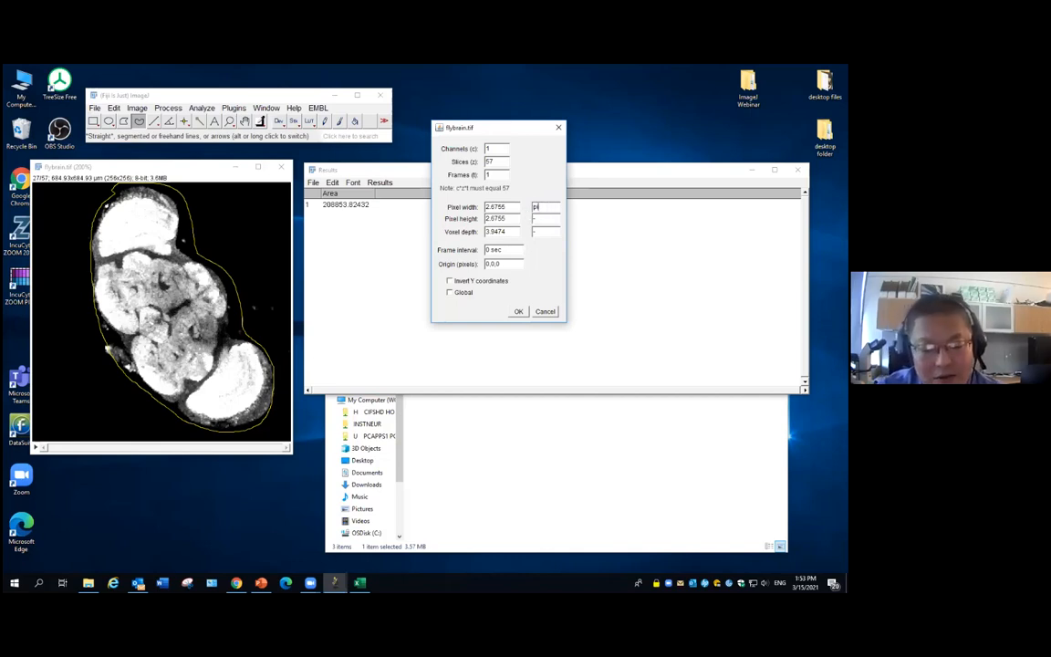
double_click(510, 207)
type("1")
double_click(511, 219)
type("1")
double_click(512, 231)
type("1")
left_click(517, 311)
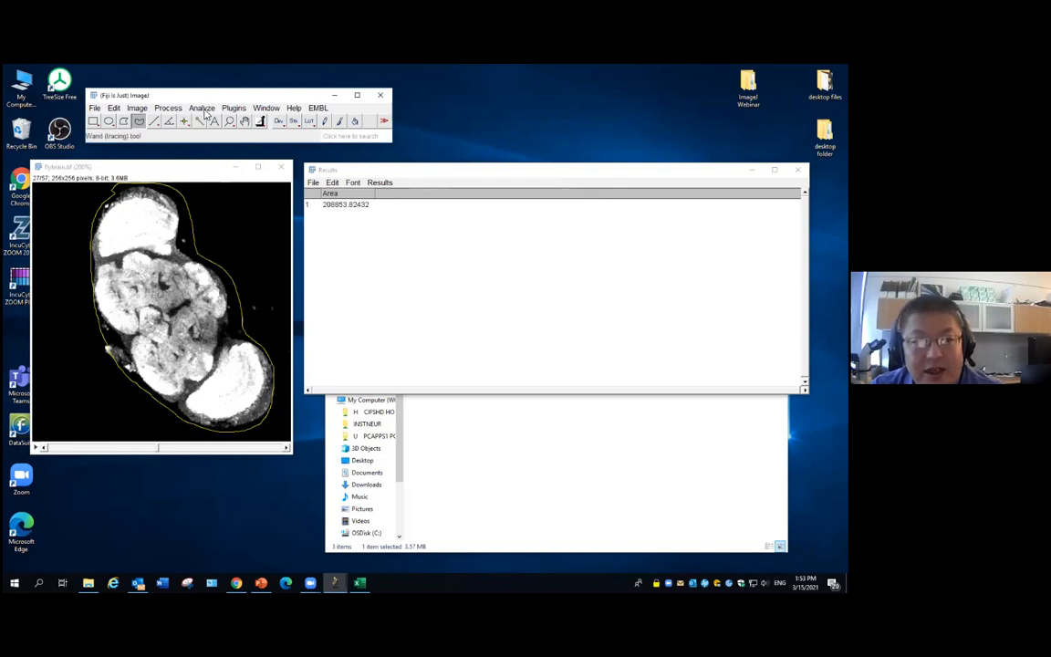
Measure the outlined brain's area again using the pixel-based scale
left_click(201, 108)
left_click(208, 121)
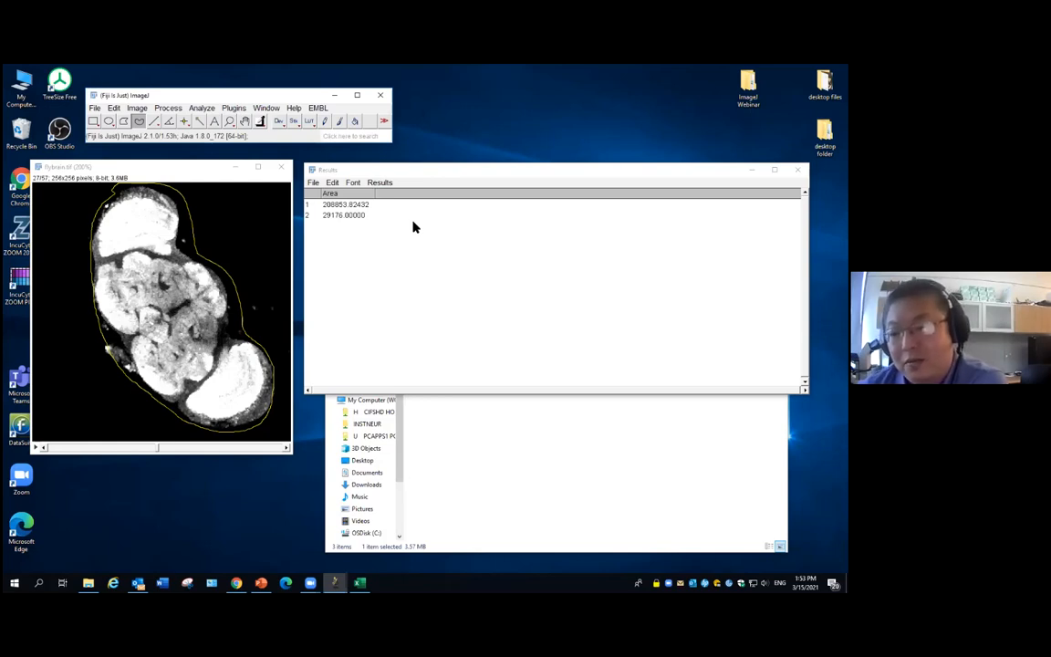
left_click_drag(591, 173, 511, 191)
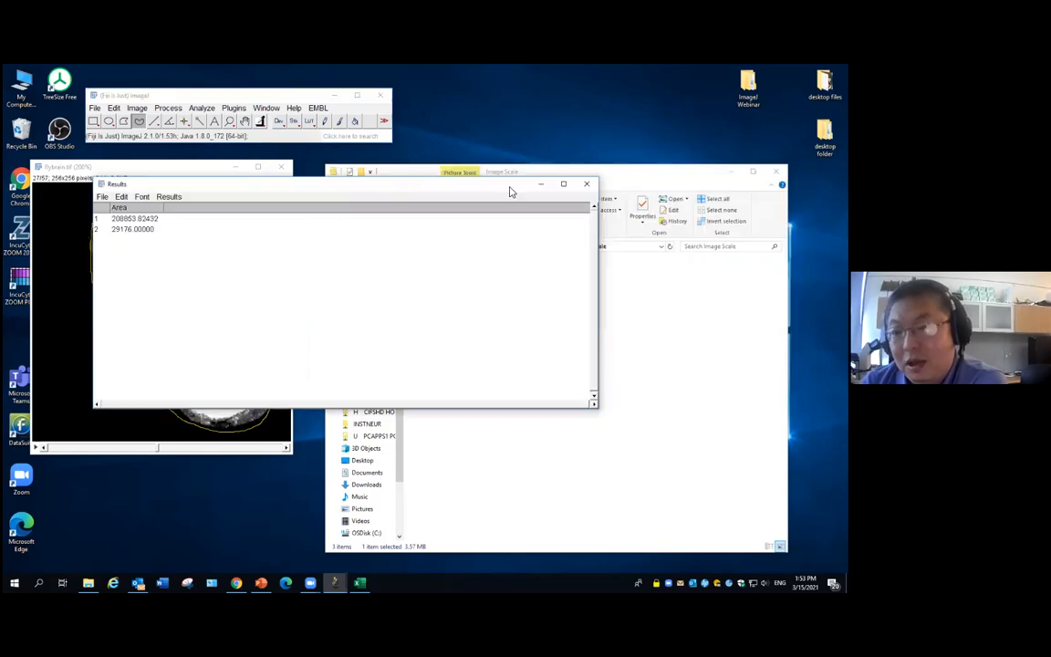
Discard the area results without saving them and close the flybrain image
left_click(587, 183)
left_click(423, 226)
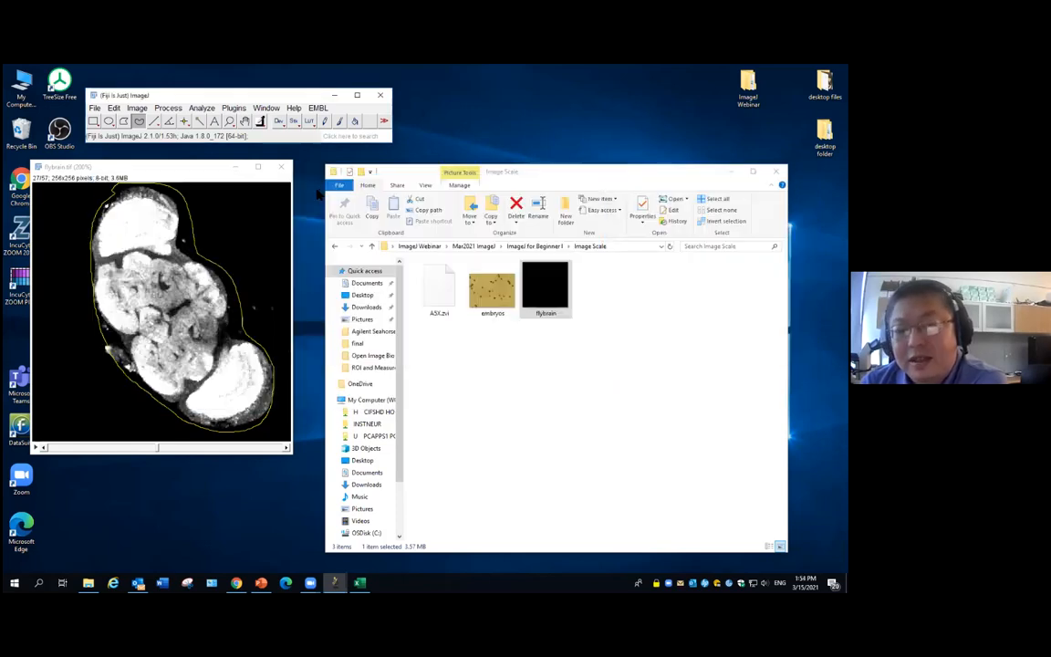
left_click(281, 167)
Open A5X.zvi from the Image Scale folder and automatically adjust its brightness and contrast
left_click_drag(446, 304, 244, 128)
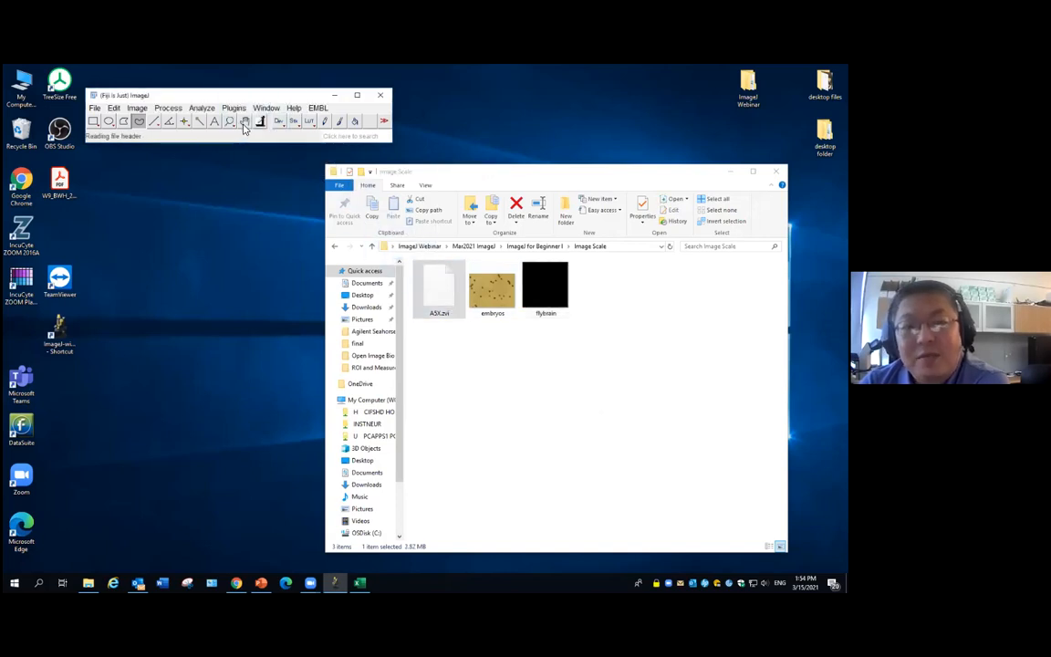
left_click(580, 378)
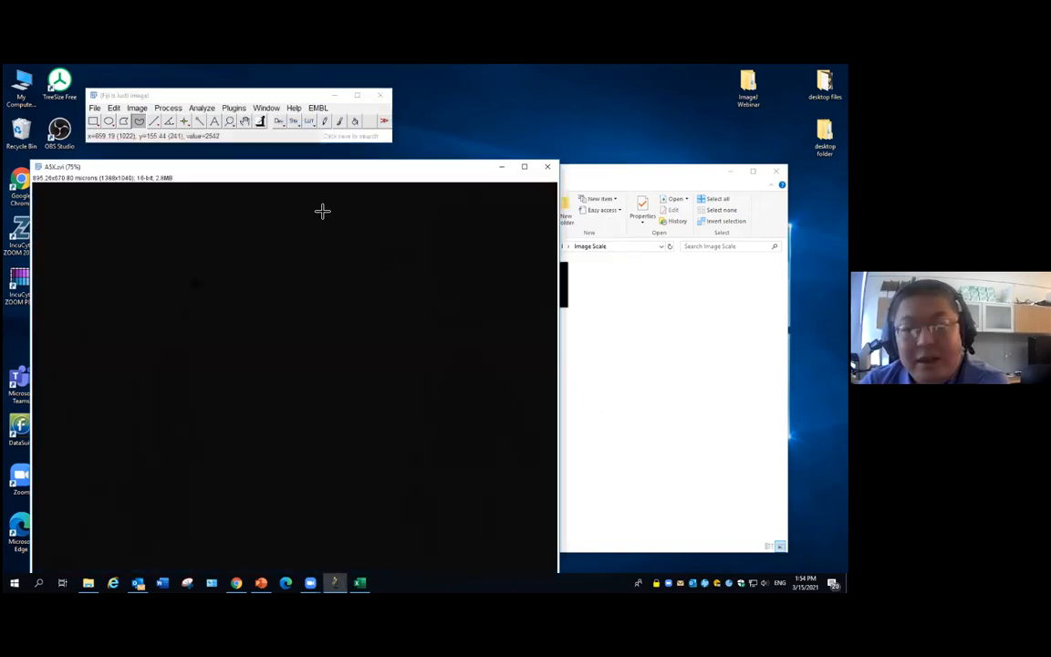
left_click(137, 108)
mouse_move(182, 138)
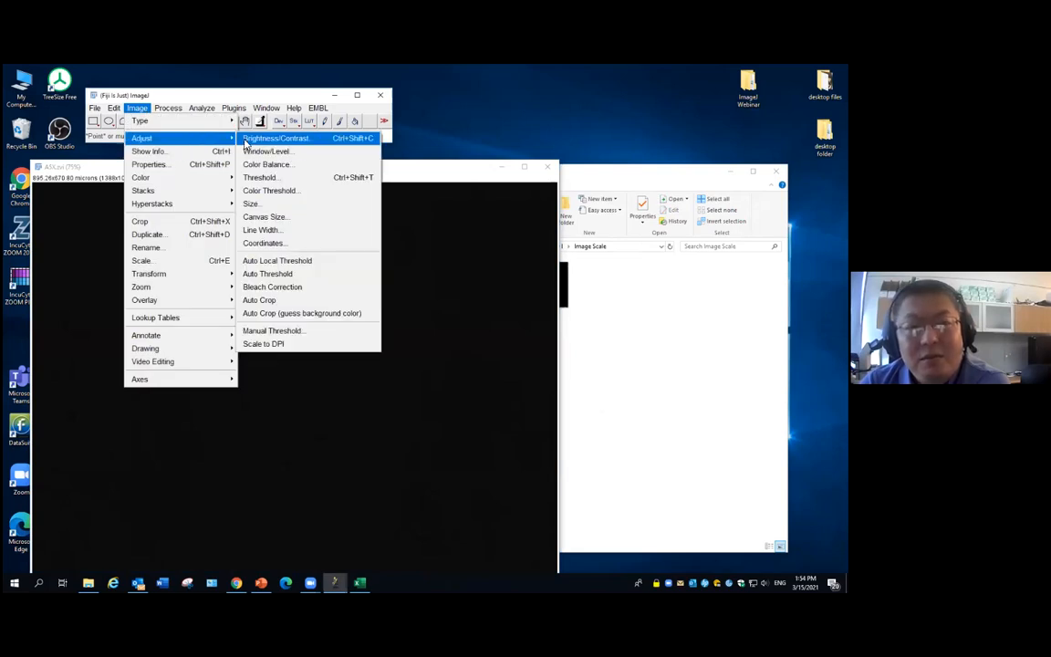
left_click(274, 138)
left_click(588, 277)
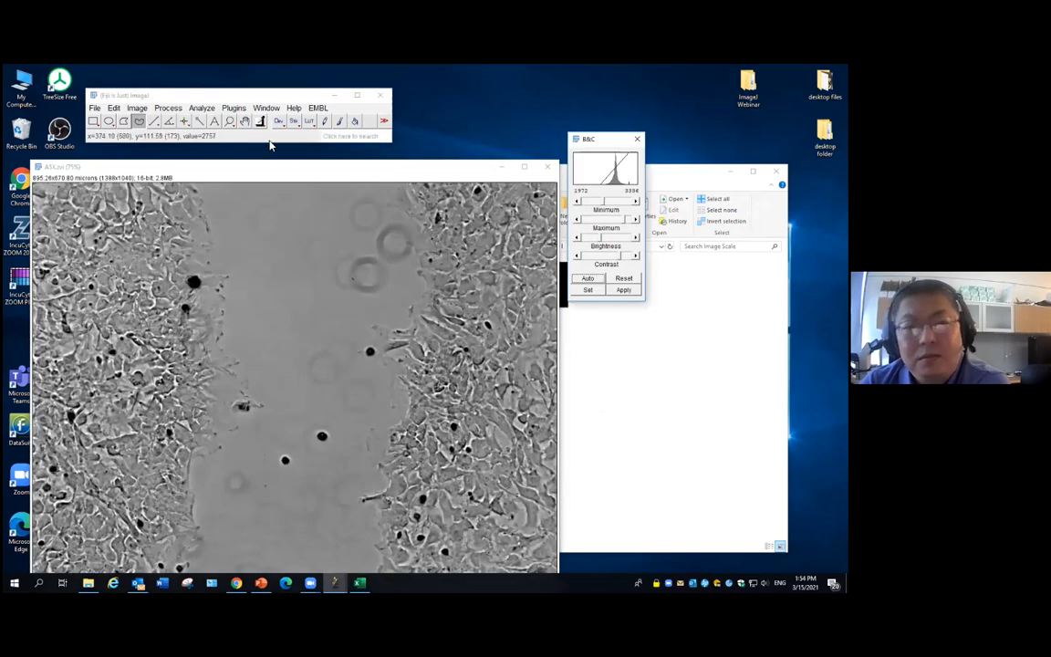
Zoom A5X.zvi out to 50%, check the pixel size and unit in its properties, and close the image
left_click(230, 122)
right_click(210, 256)
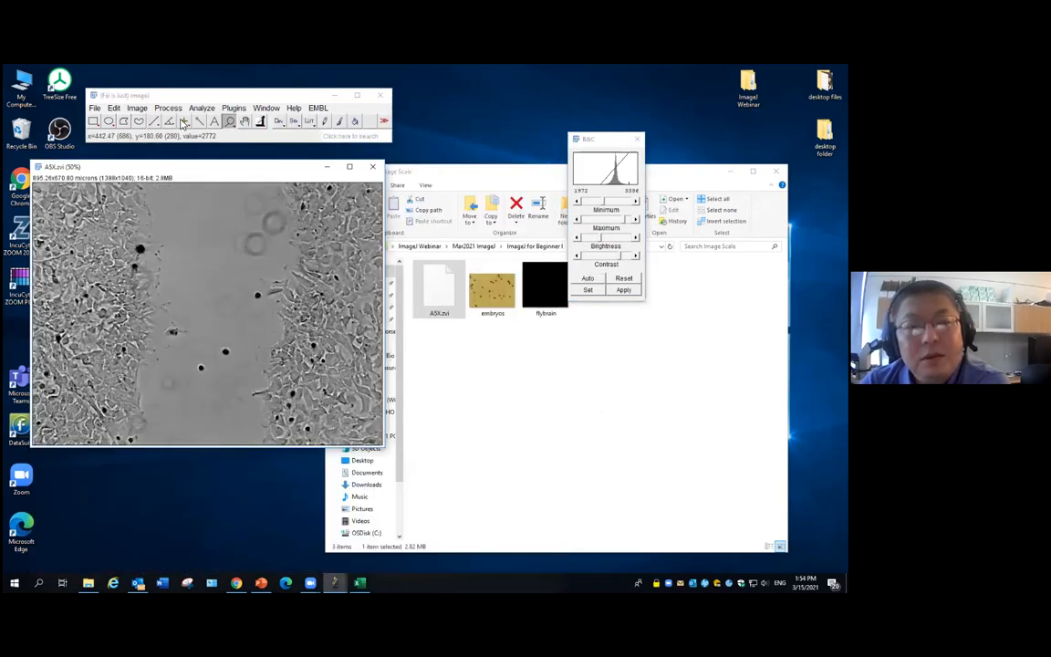
left_click(137, 108)
left_click(151, 162)
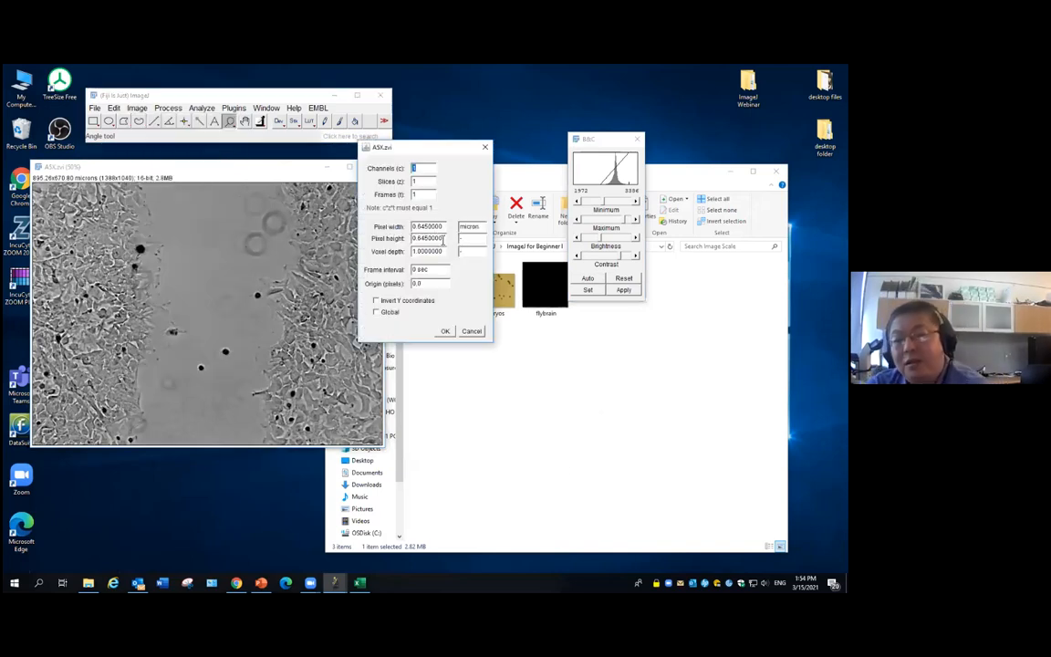
left_click_drag(436, 150, 291, 151)
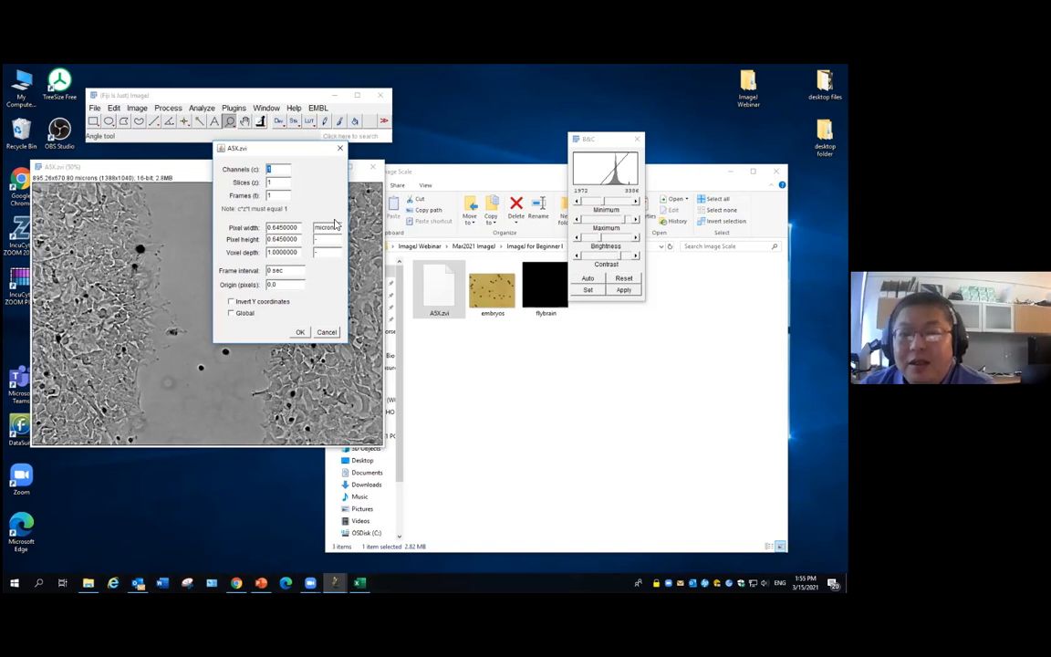
left_click(339, 147)
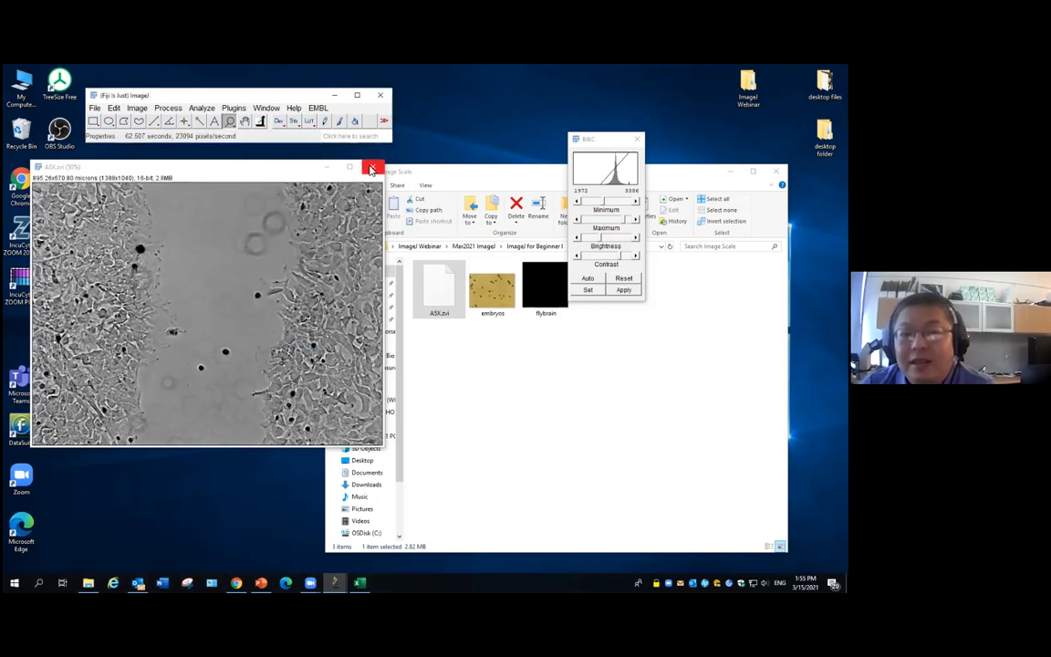
left_click(371, 168)
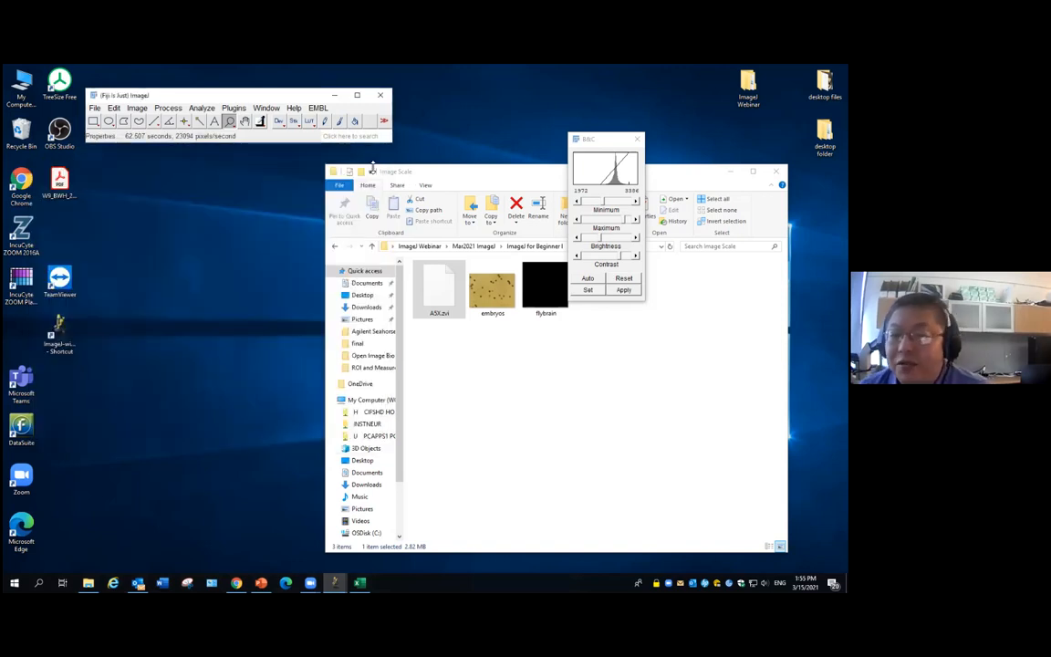
Open the embryos image from the Image Scale folder and check the pixel size and unit in its properties
left_click_drag(492, 290, 226, 124)
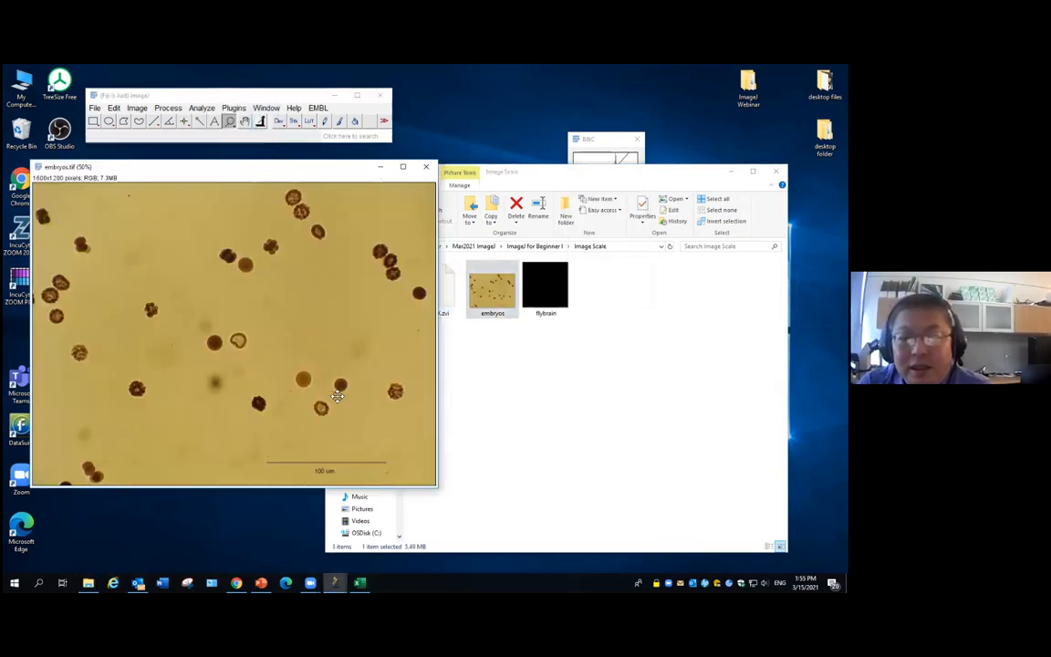
left_click(136, 108)
left_click(164, 169)
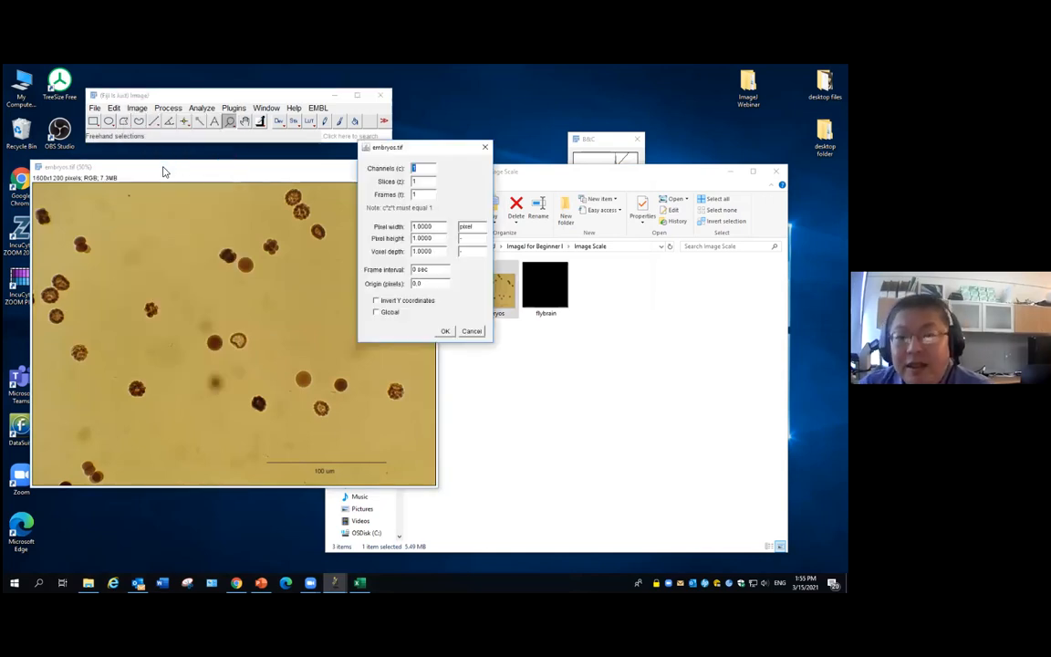
left_click(486, 150)
Examine the round embryo in the upper middle of the image at 200% zoom, and zoom back out
left_click(248, 278)
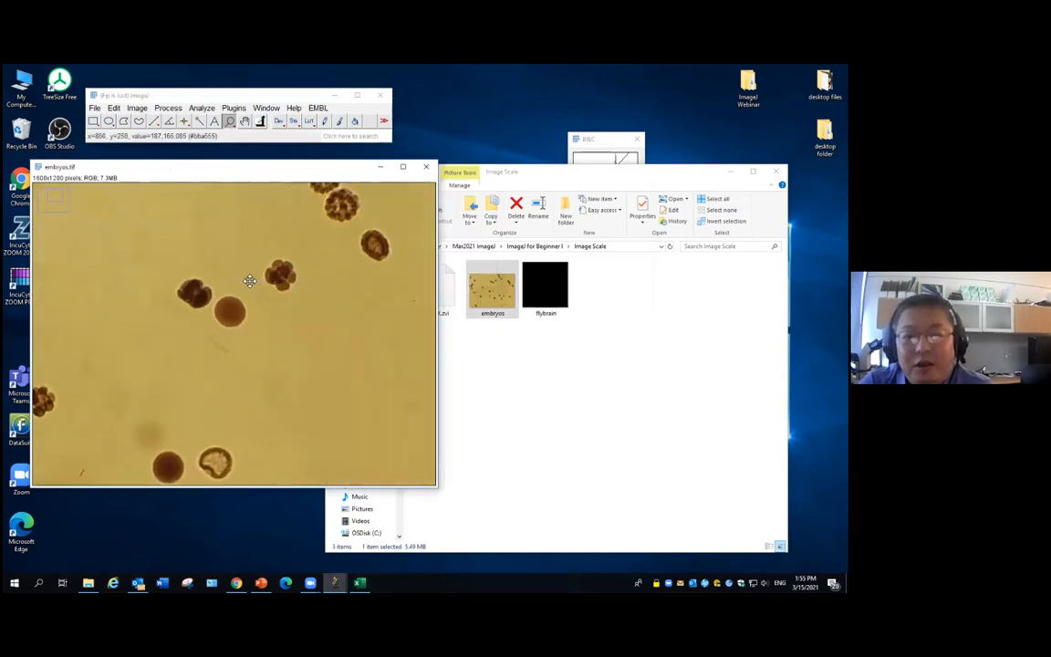
left_click(230, 320)
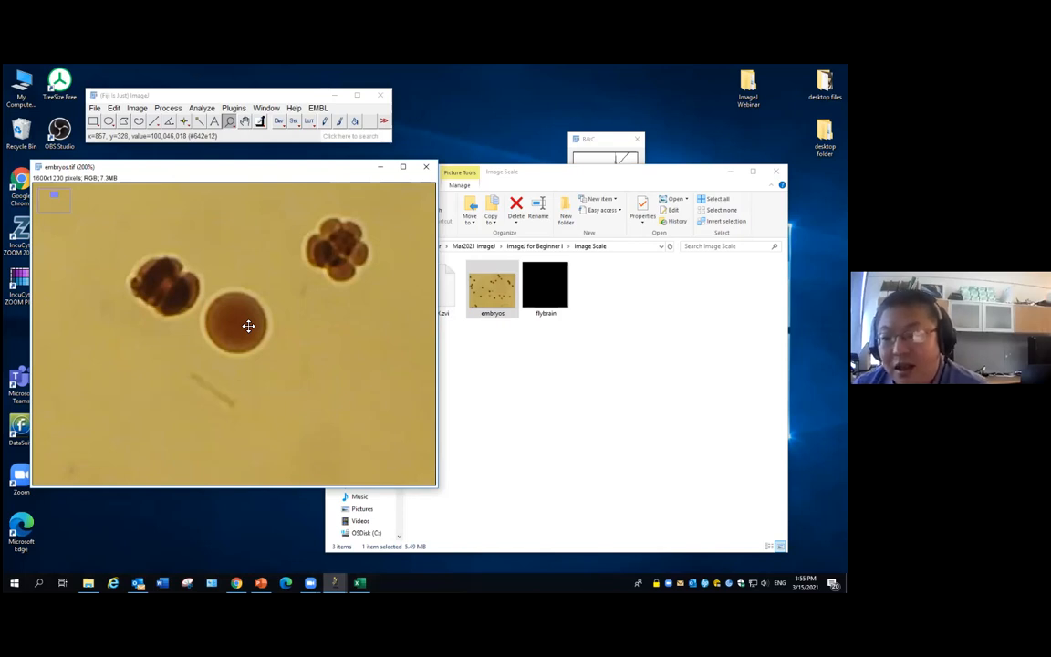
right_click(284, 280)
right_click(284, 280)
right_click(284, 281)
right_click(284, 280)
Trace the full length of the 100 um scale bar with a straight line selection at 150% zoom
left_click(347, 473)
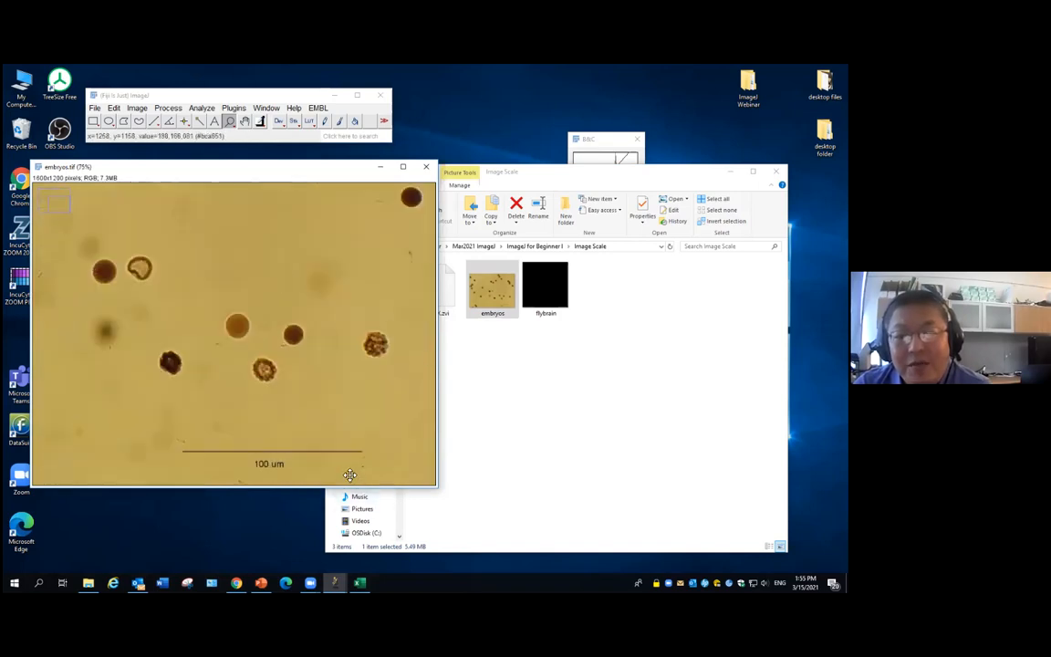
left_click(296, 460)
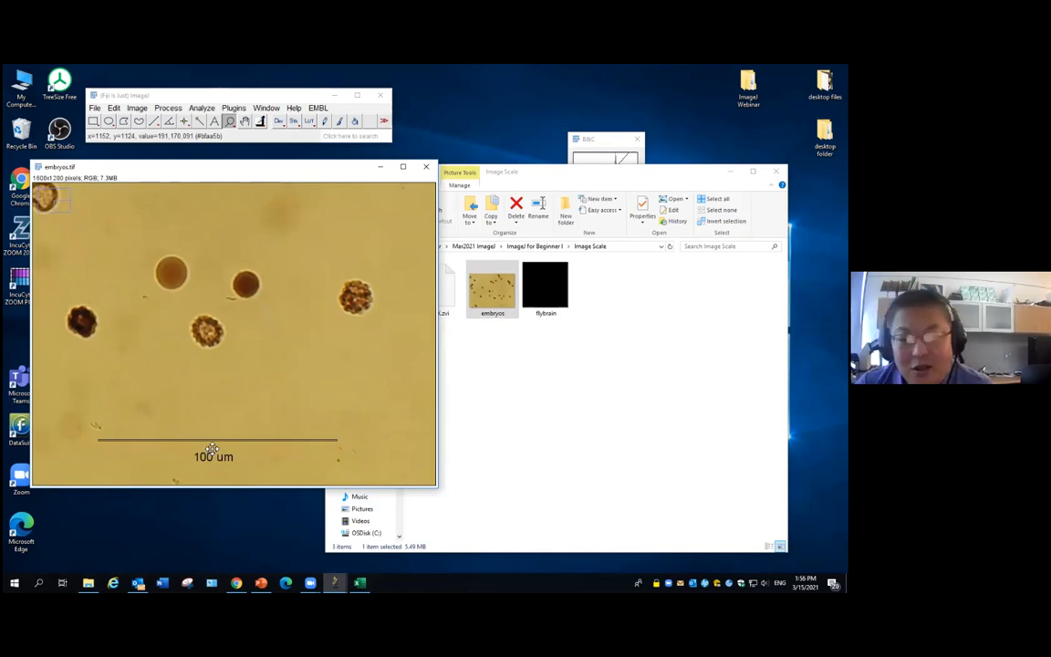
left_click(190, 406)
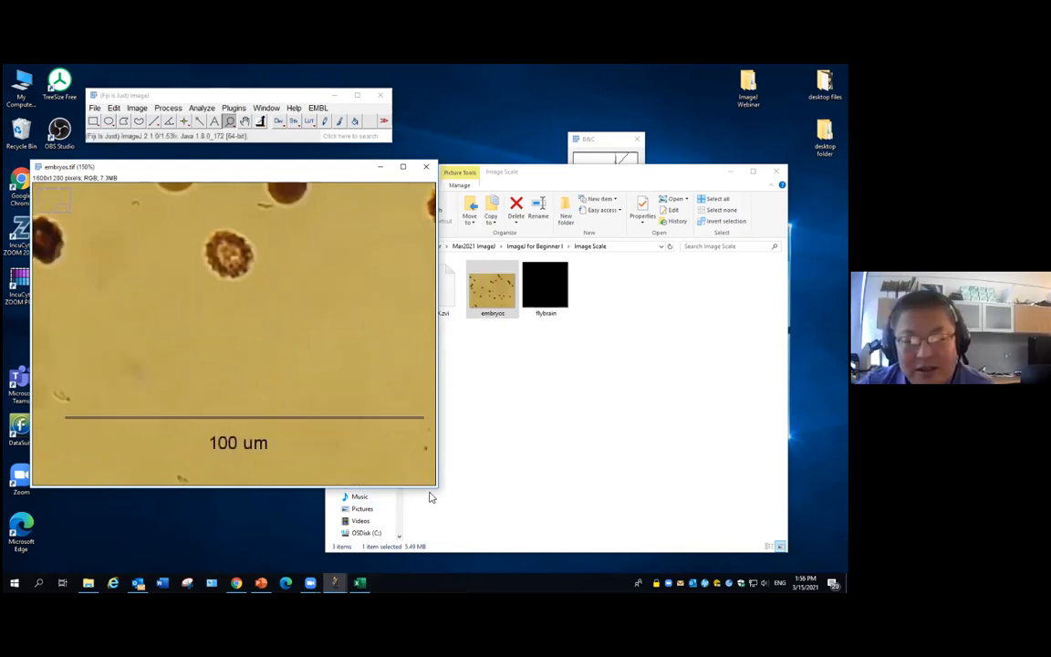
left_click(153, 120)
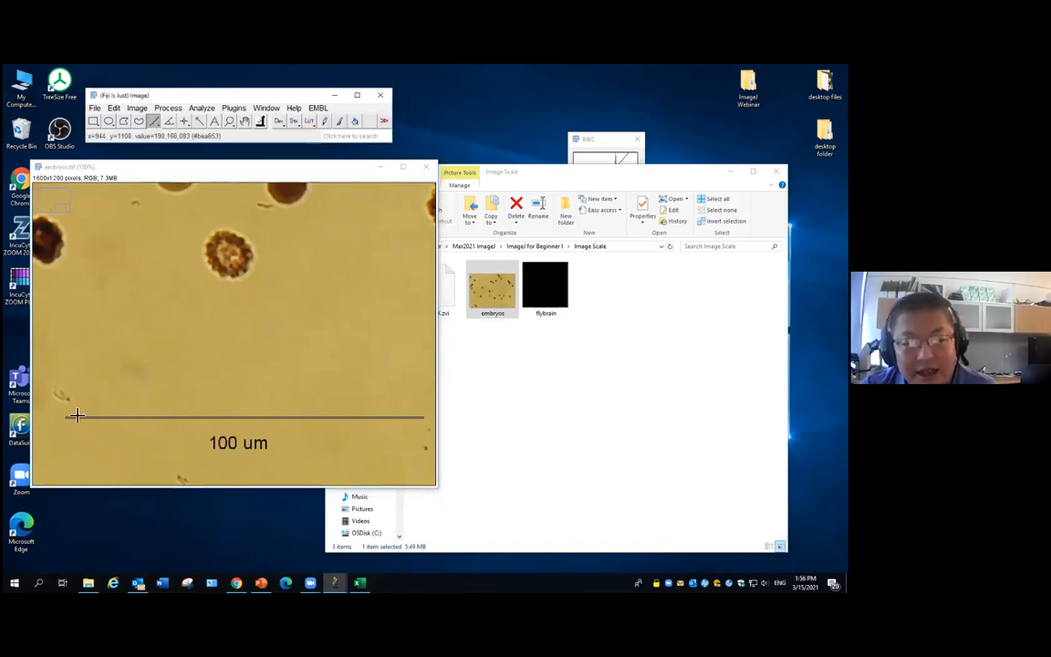
left_click_drag(67, 418, 423, 418)
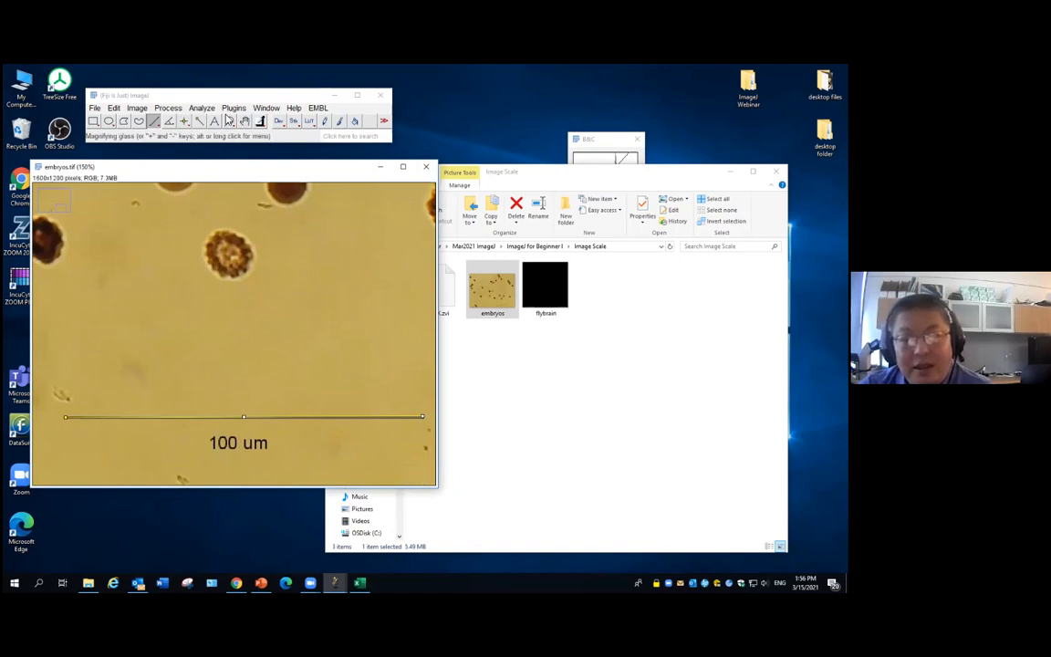
Set the embryos image's scale from the traced line, with a known distance of 100 and um as the unit of length
left_click(203, 110)
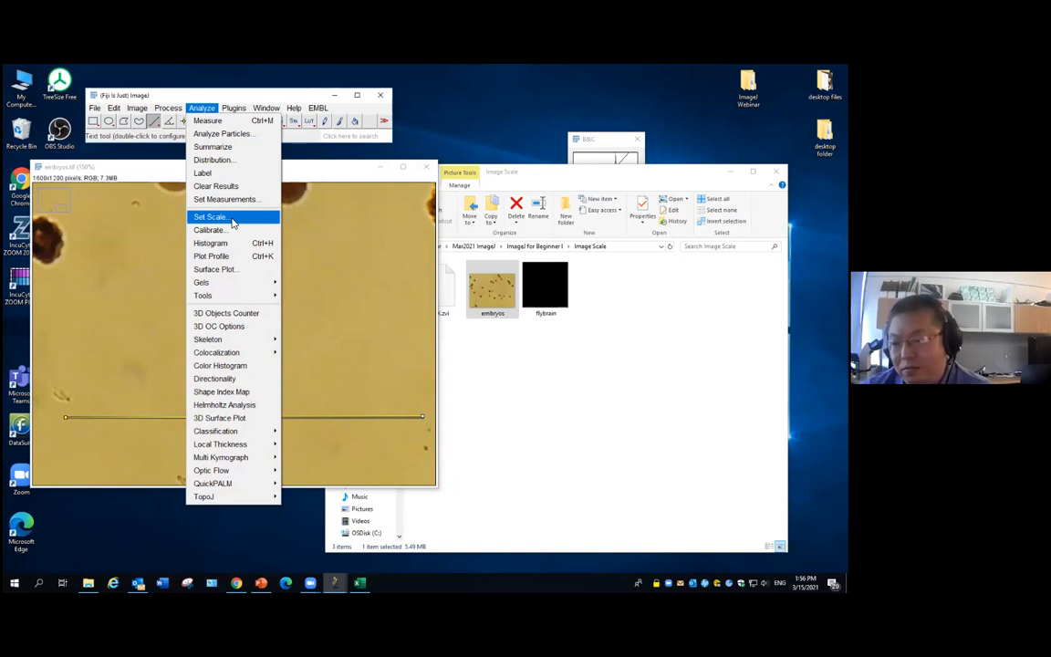
left_click(231, 222)
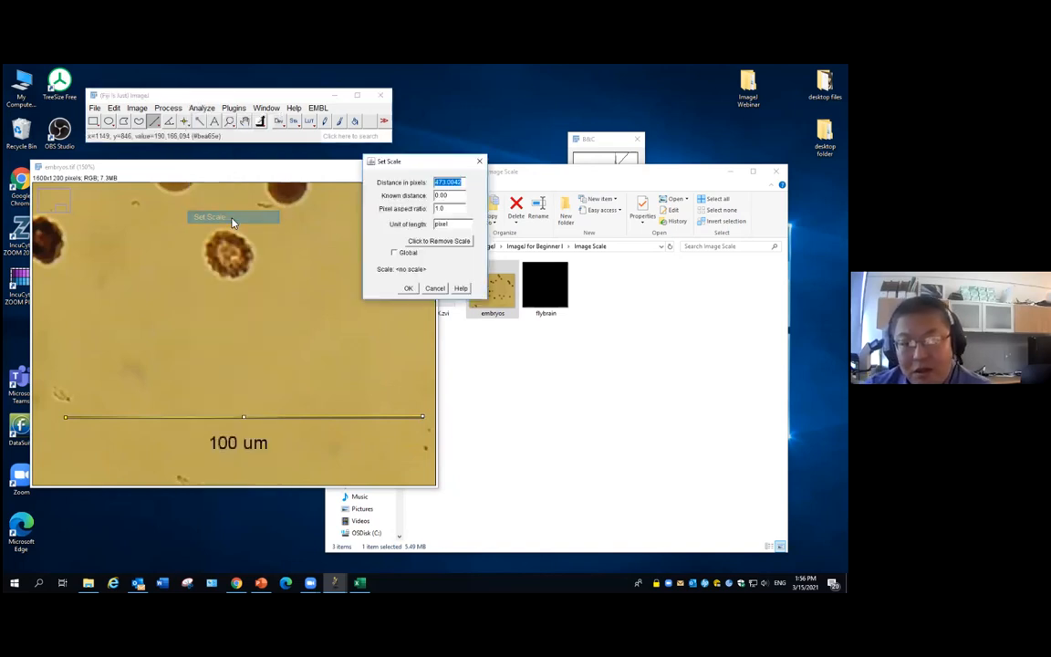
left_click_drag(388, 154, 471, 158)
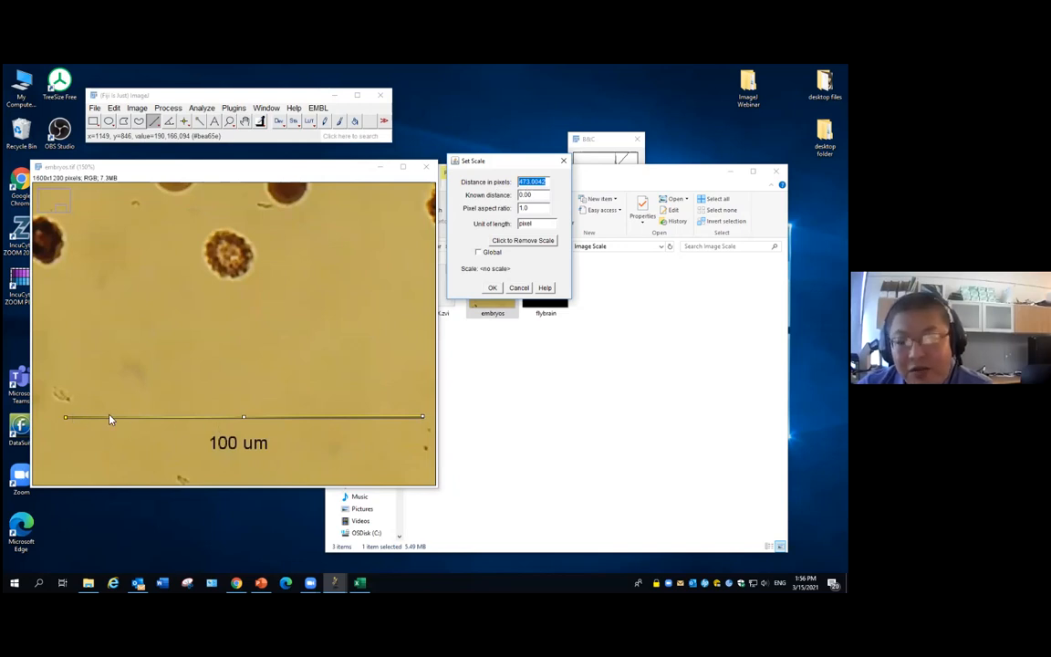
left_click(538, 195)
type("100")
double_click(539, 224)
type("um")
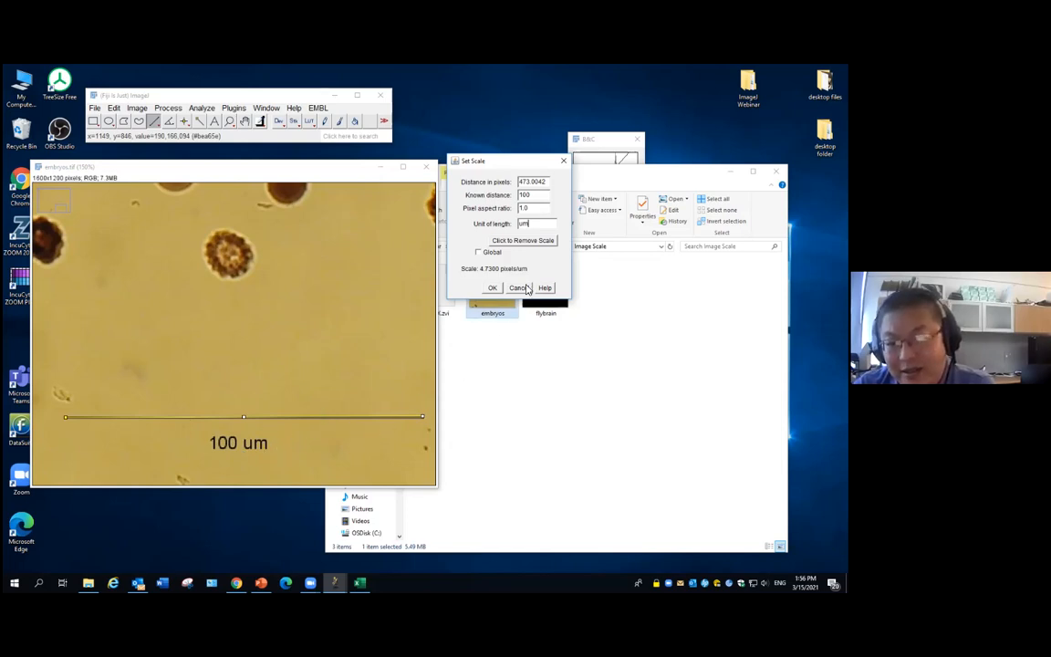
left_click(494, 289)
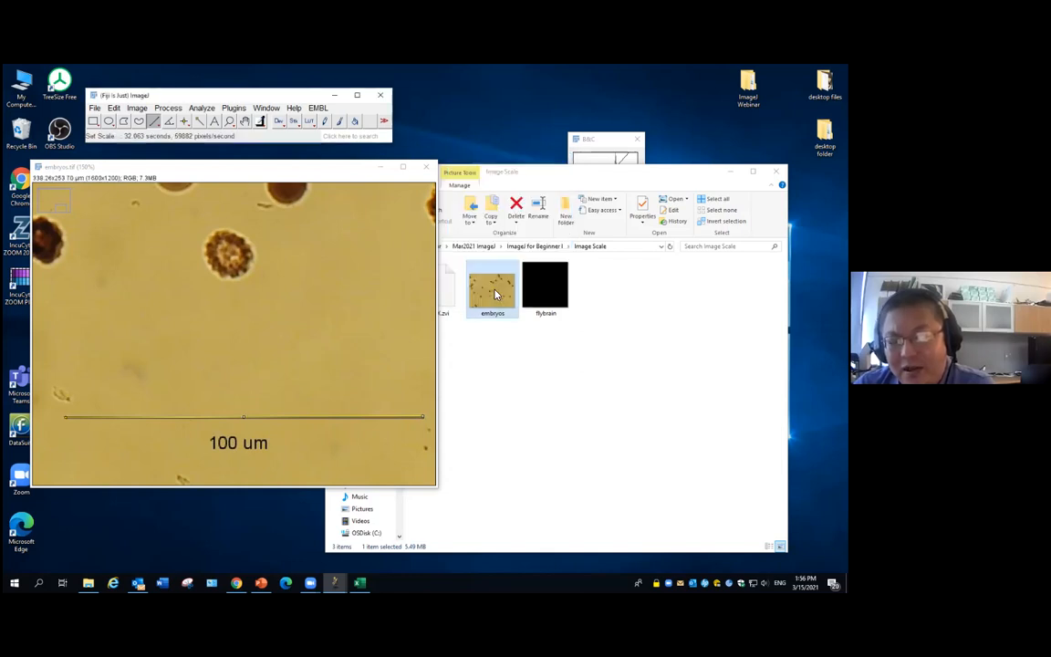
Clear the line selection and check the calibrated pixel width, pixel height and unit in the embryos image's properties
left_click(401, 311)
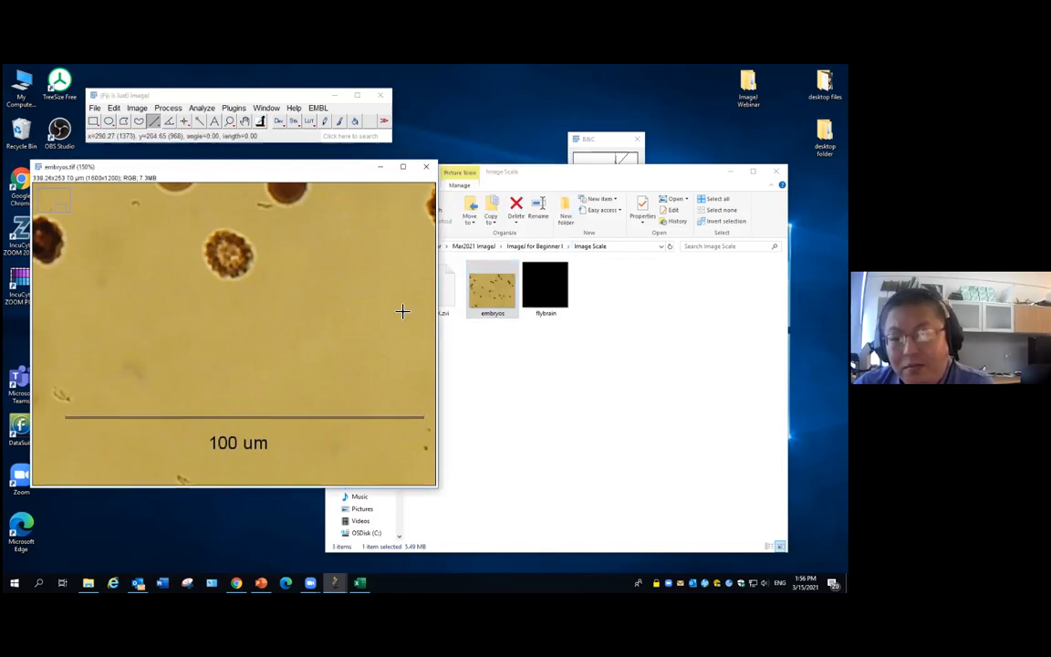
left_click(137, 110)
left_click(148, 161)
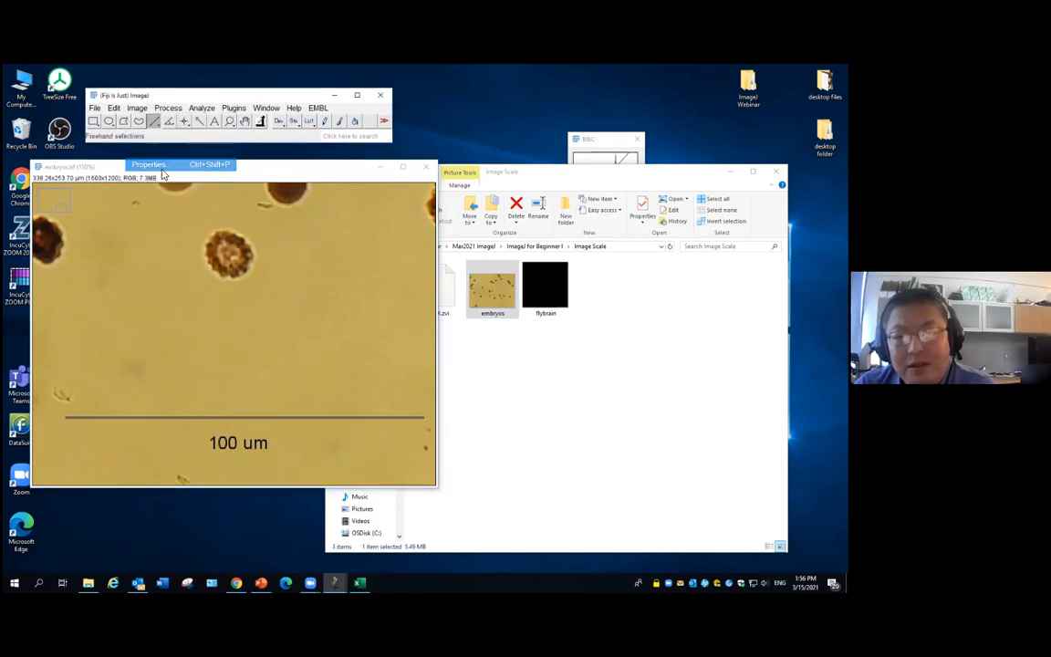
left_click_drag(428, 147, 551, 129)
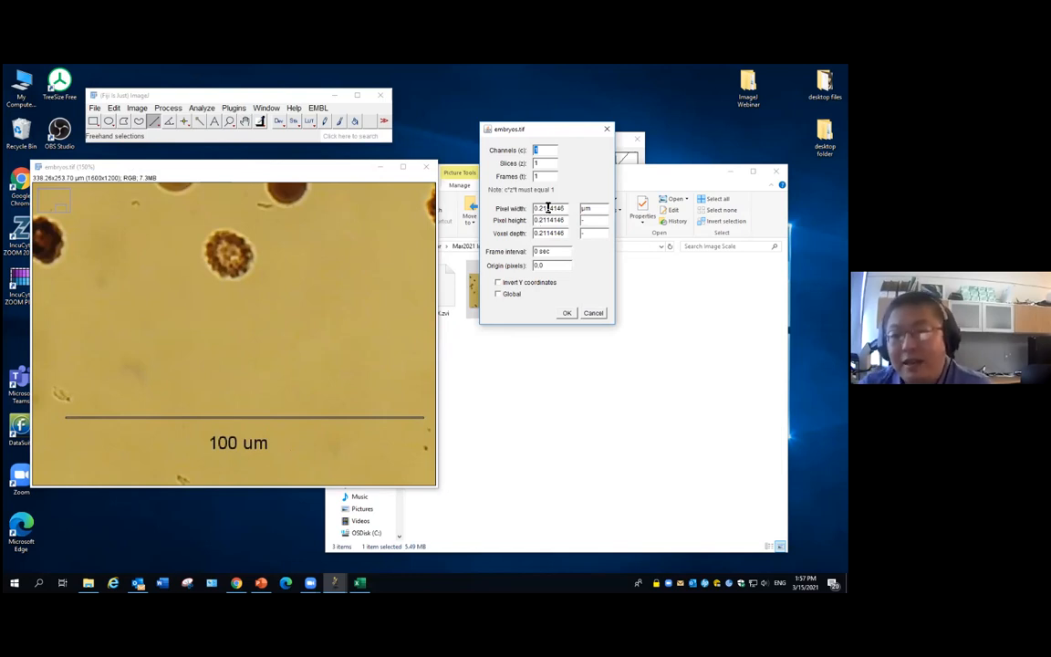
left_click(231, 123)
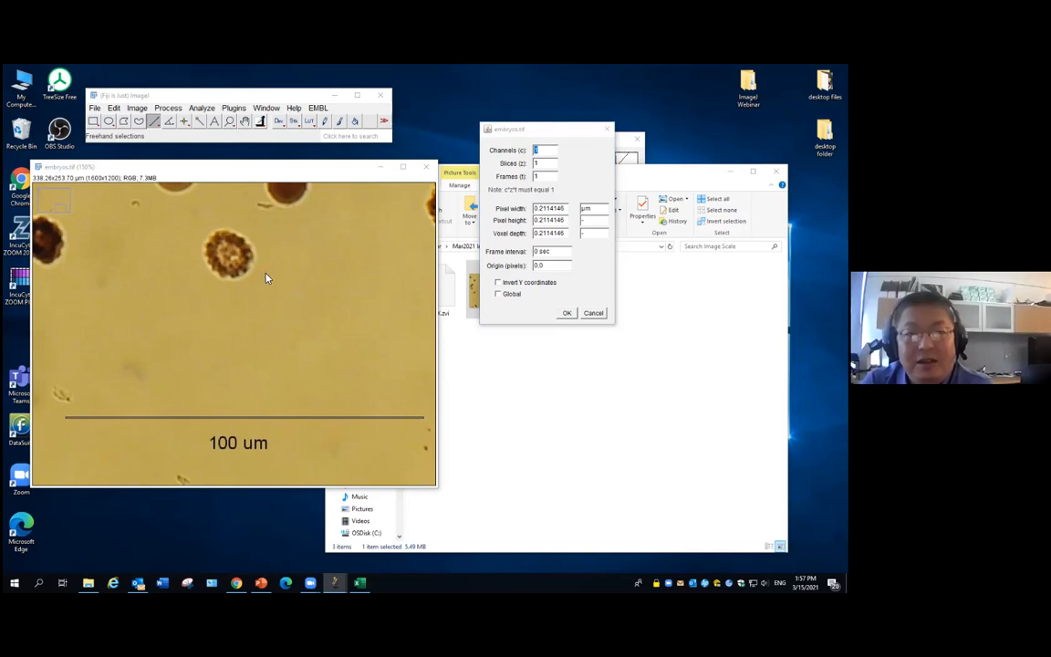
left_click(568, 312)
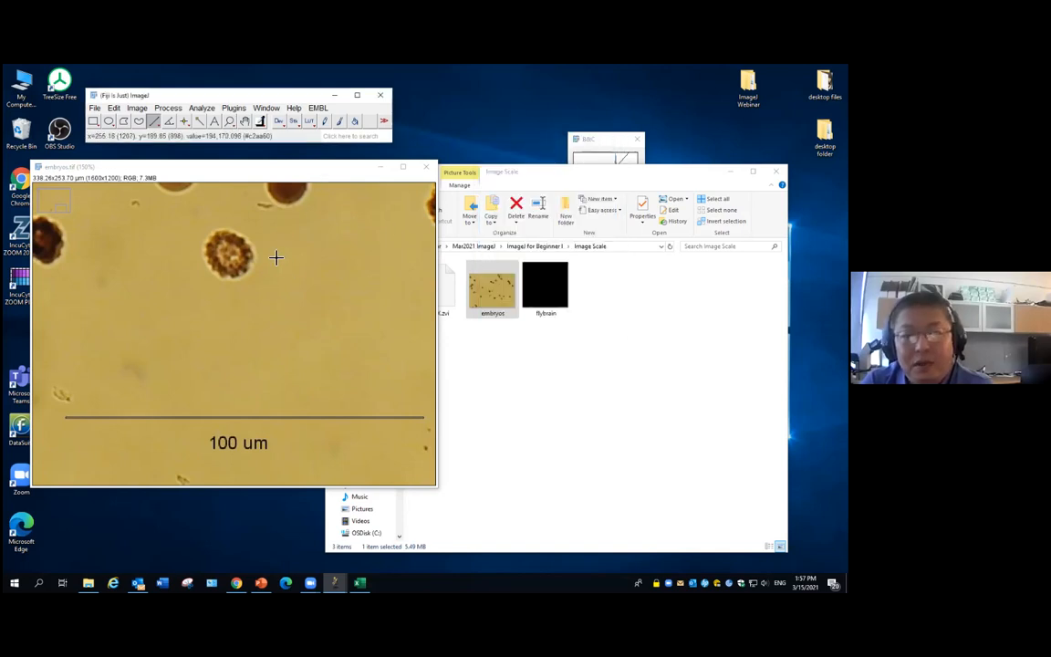
Fit an oval selection around the larger smooth round embryo above the scale bar at 300% zoom and measure its area
left_click(230, 122)
right_click(246, 235)
left_click(195, 285)
left_click(227, 337)
left_click(228, 338)
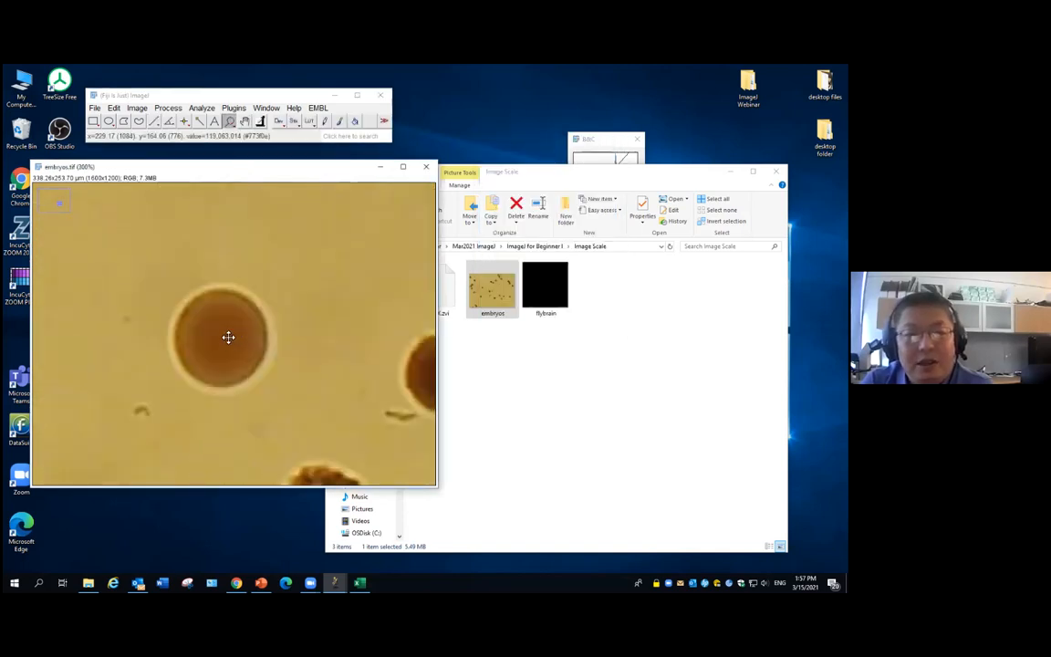
left_click(108, 121)
left_click_drag(188, 301, 265, 393)
left_click_drag(279, 343, 266, 332)
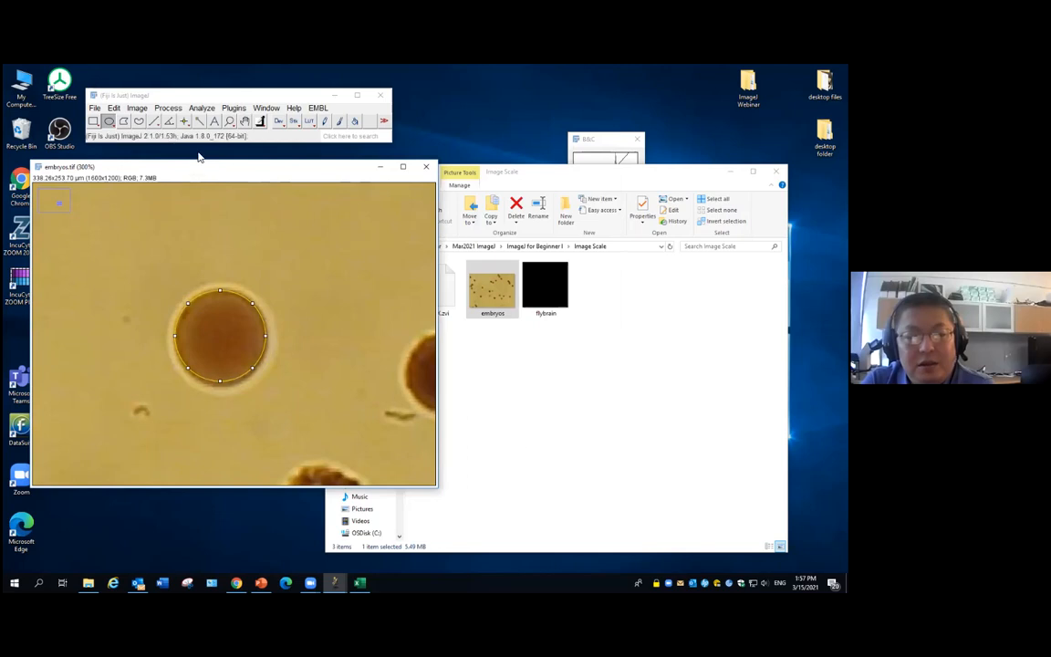
left_click(137, 107)
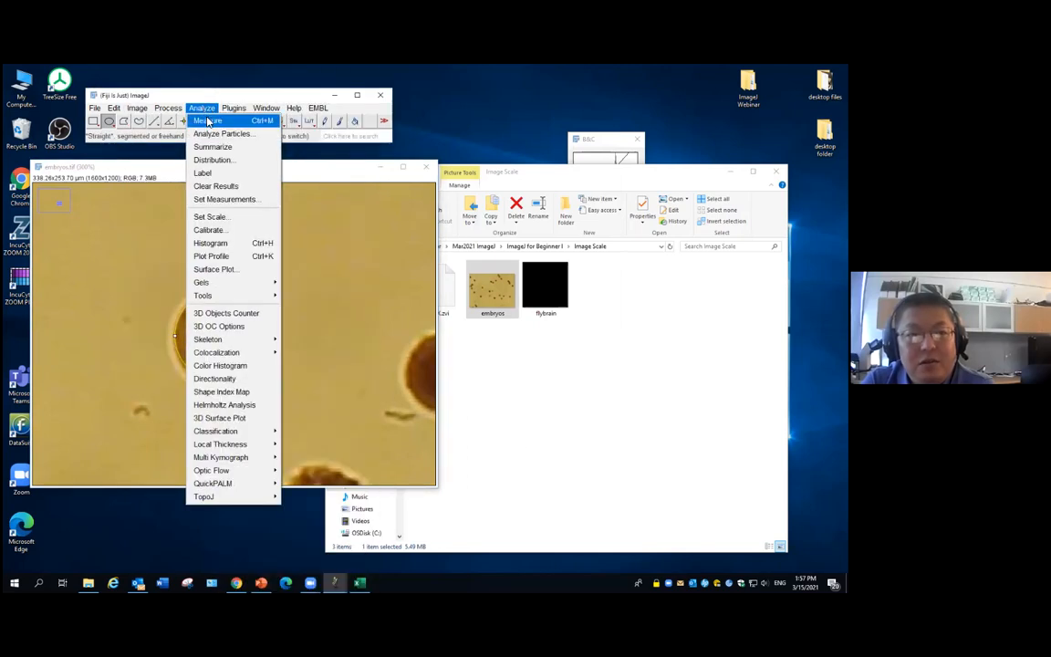
left_click(208, 120)
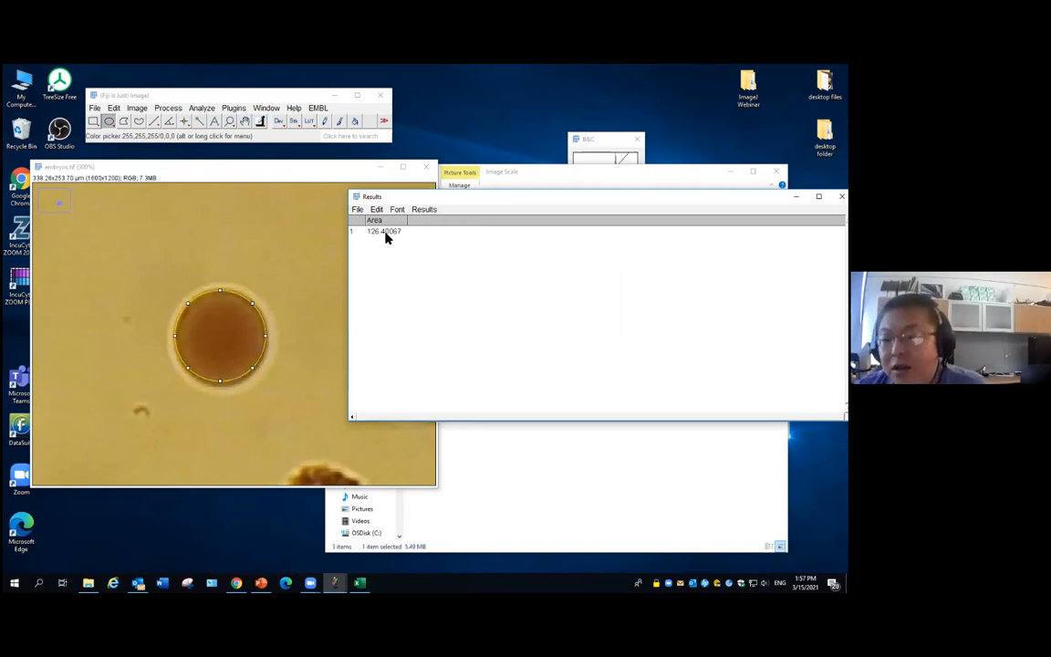
Check the pixel width, pixel height and unit in the embryos image's properties, and view the whole image at 50% zoom
left_click(180, 166)
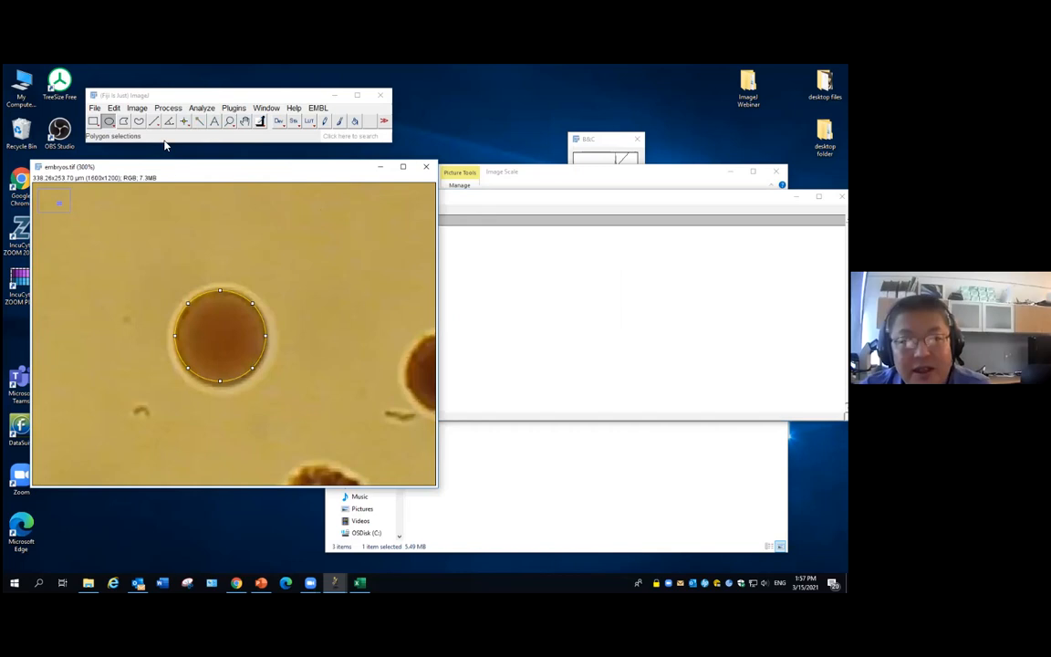
left_click(142, 109)
left_click(151, 164)
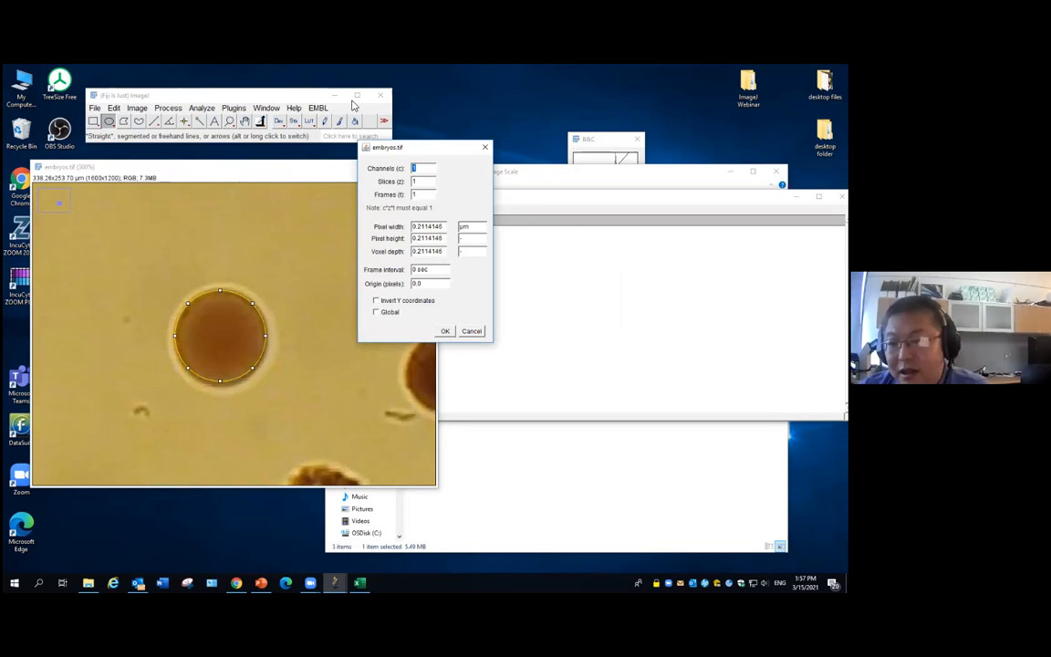
left_click(482, 149)
left_click(229, 120)
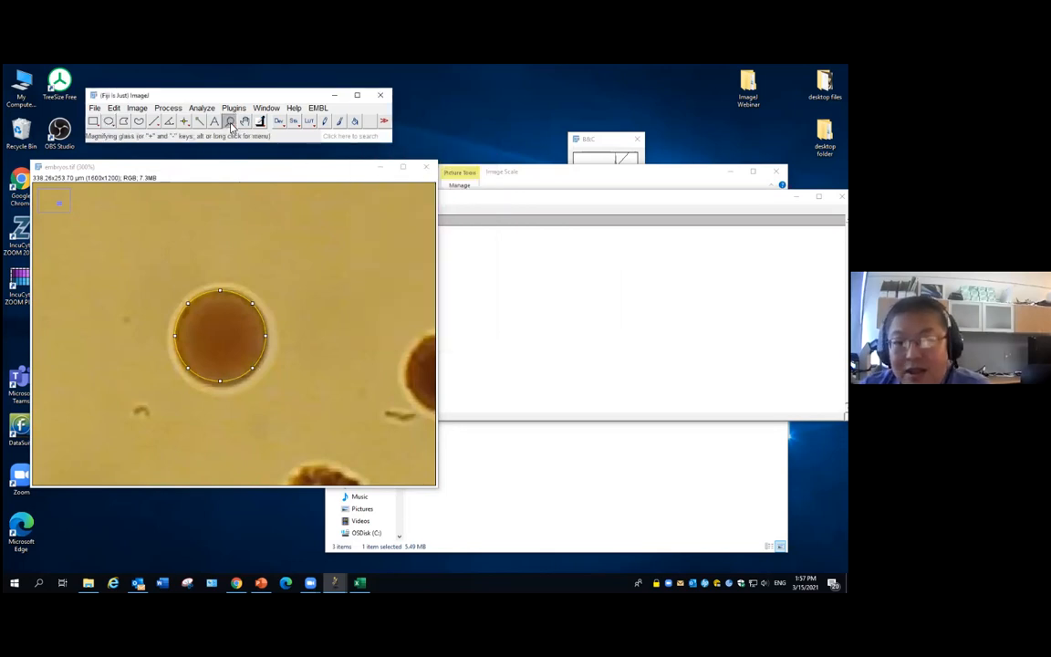
right_click(228, 263)
right_click(234, 266)
right_click(255, 294)
right_click(255, 295)
right_click(258, 296)
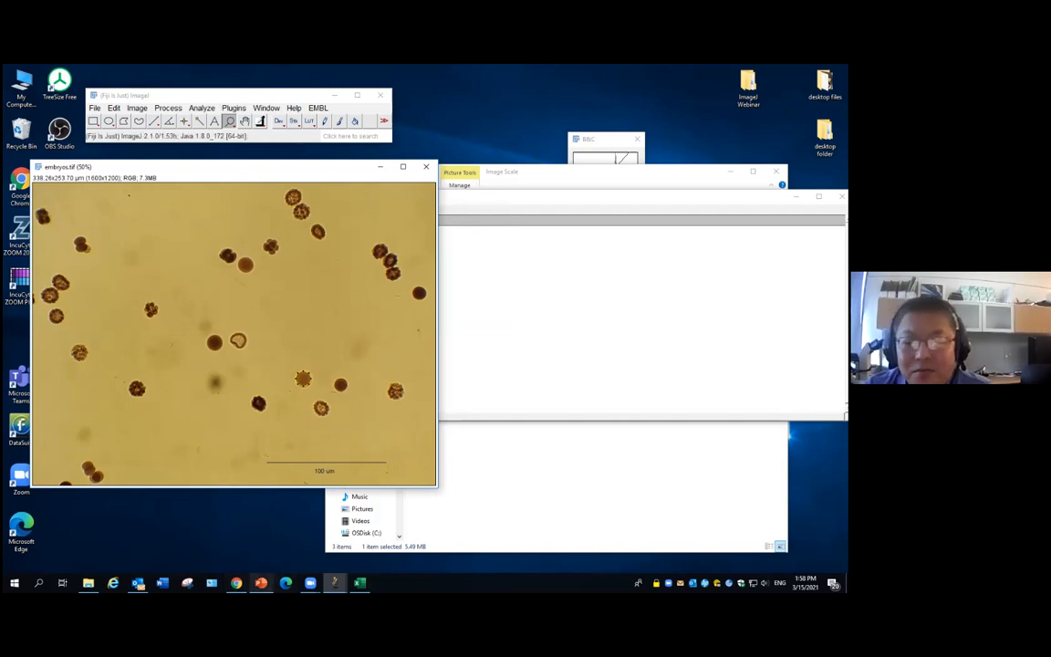
Switch to PowerPoint and present from slide 12, reviewing the image scale slides 10 to 12 on pixel scale and micrometer calibration
left_click(261, 582)
scroll(127, 493, "down", 5)
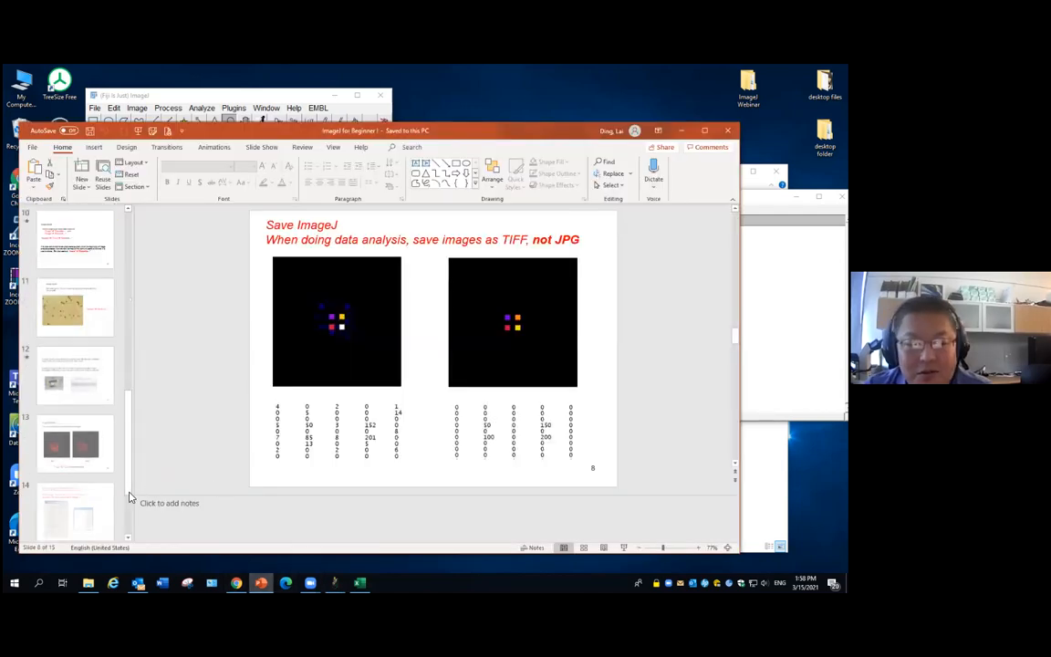
left_click(94, 391)
left_click(624, 549)
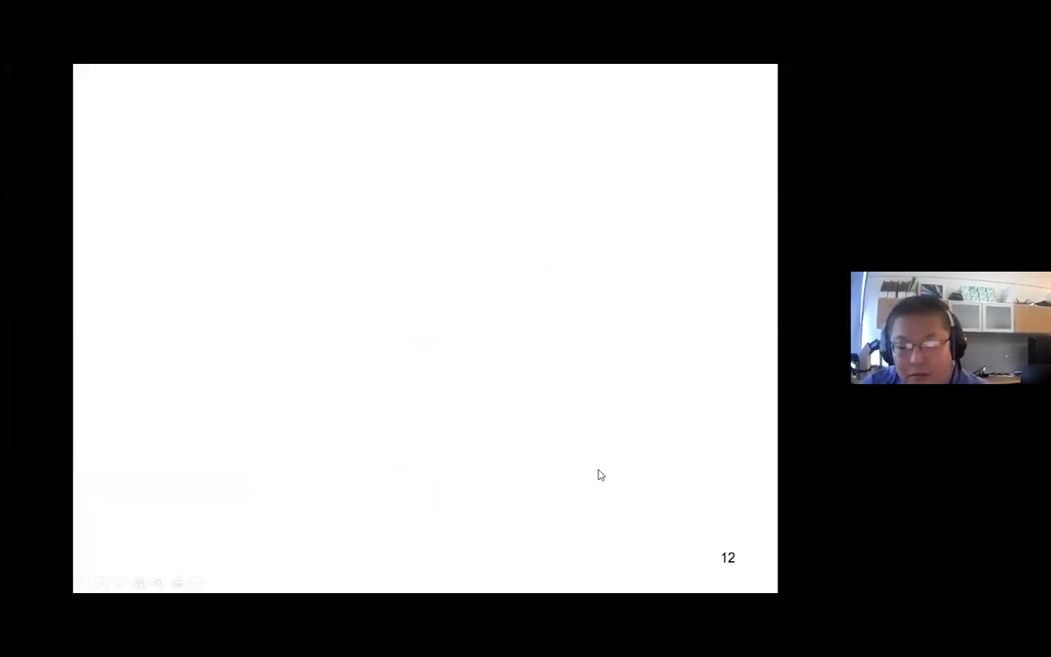
key("Left")
key("Right")
key("Left")
key("Left")
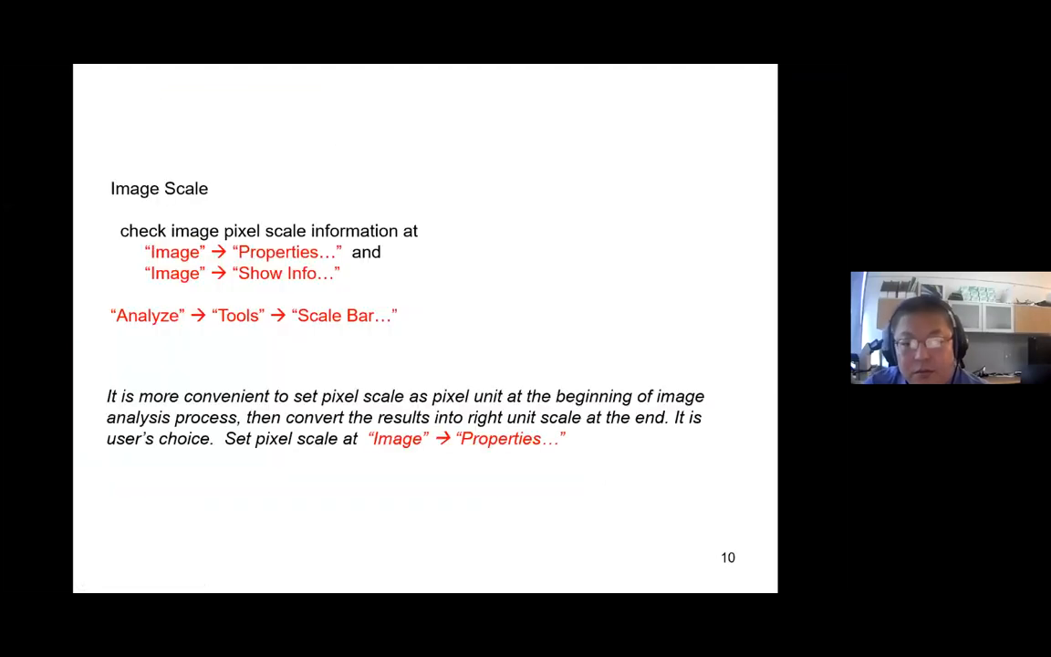
key("Right")
key("Right")
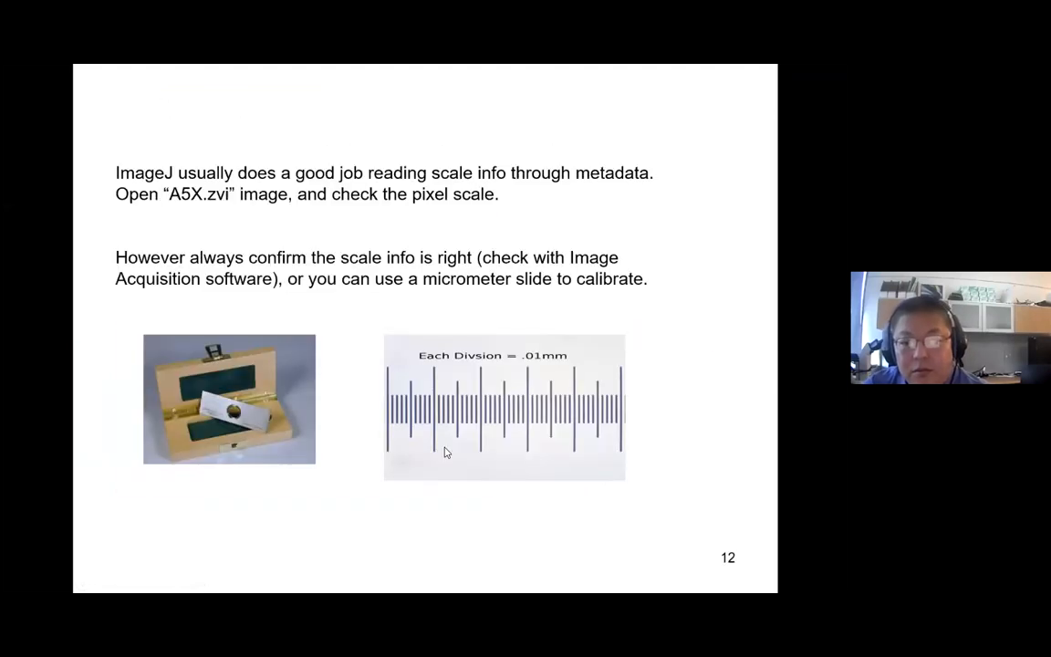
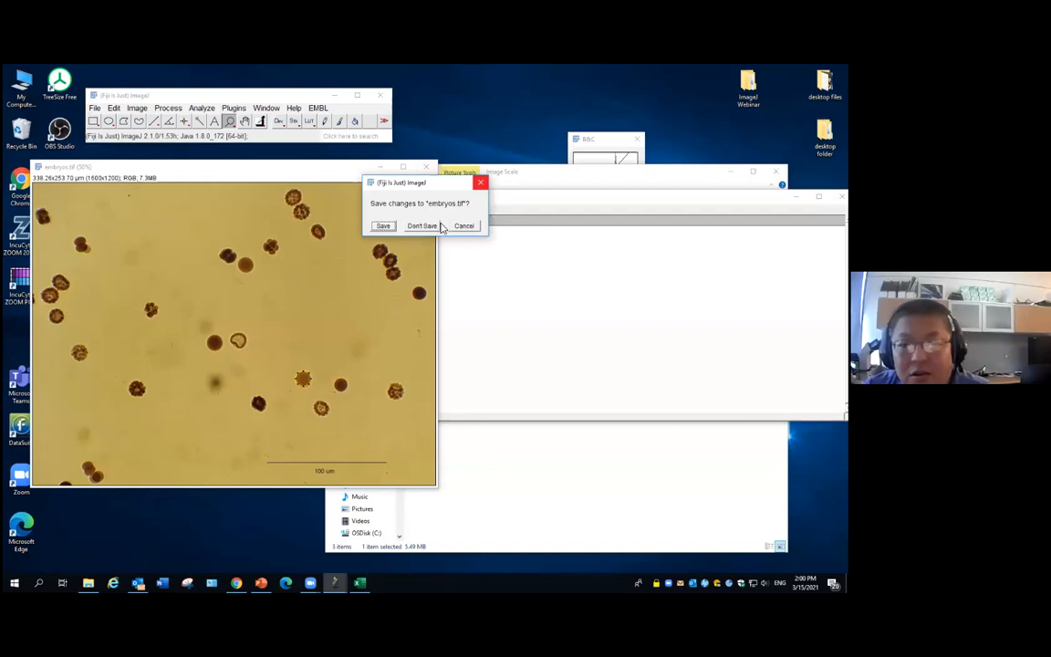
Open the flybrain stack from the Image Scale folder in Fiji and go to slice 16
left_click(517, 173)
left_click_drag(538, 283, 219, 120)
left_click(239, 448)
left_click(239, 448)
left_click(239, 448)
Check the pixel width, pixel height, voxel depth and unit in the flybrain stack's properties
left_click(137, 108)
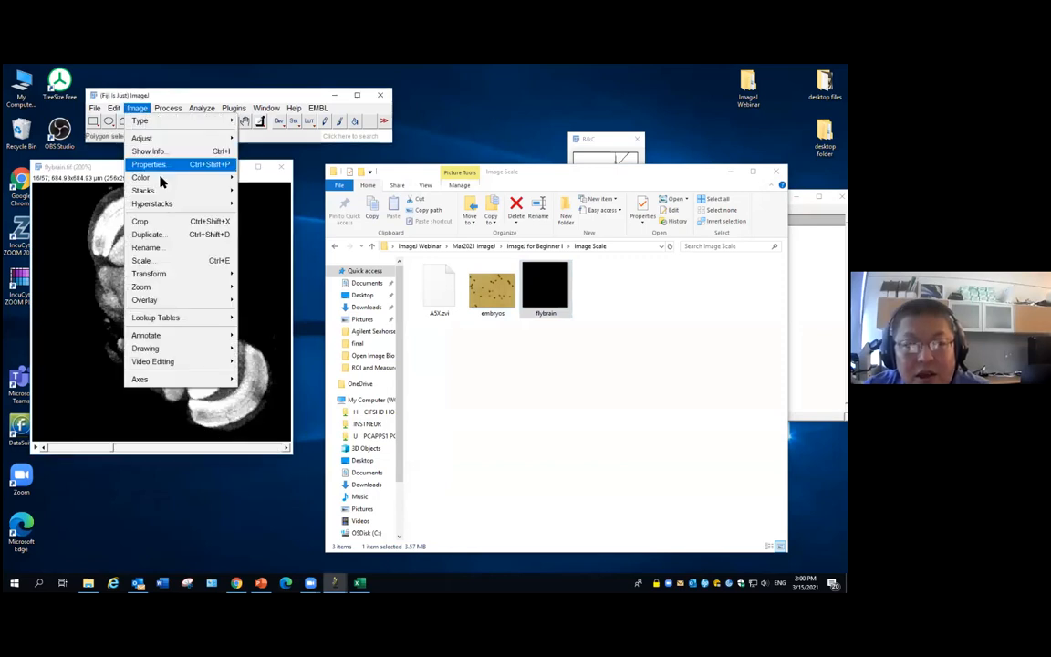
left_click(155, 163)
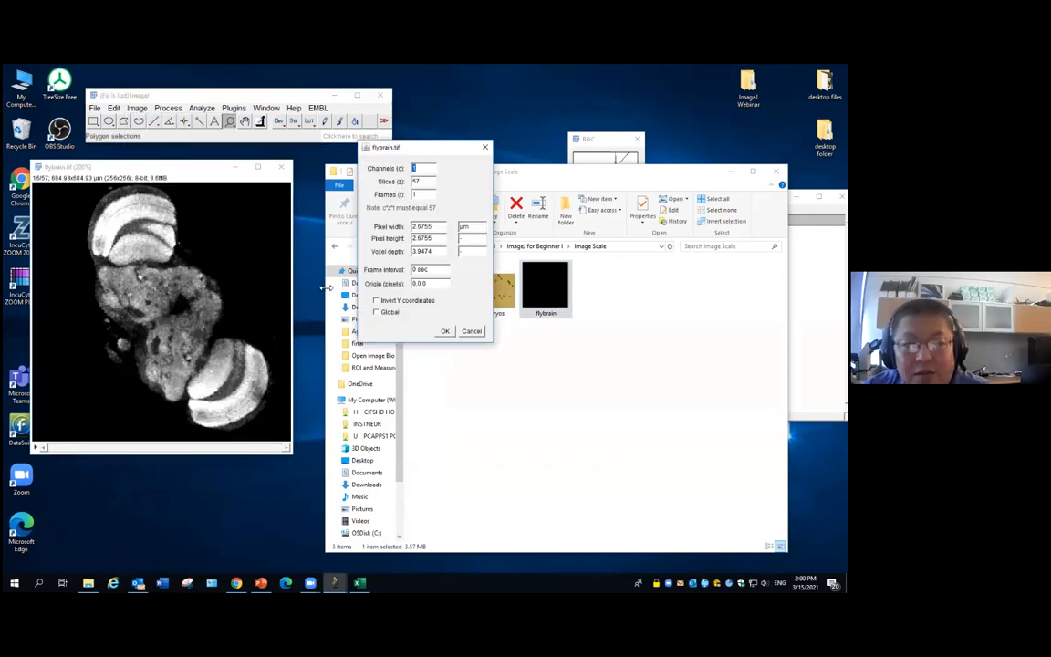
left_click(447, 332)
Begin a scale bar on the flybrain image with a width of 100 µm, located at Upper Right
left_click_drag(216, 169, 237, 169)
left_click(201, 107)
mouse_move(260, 301)
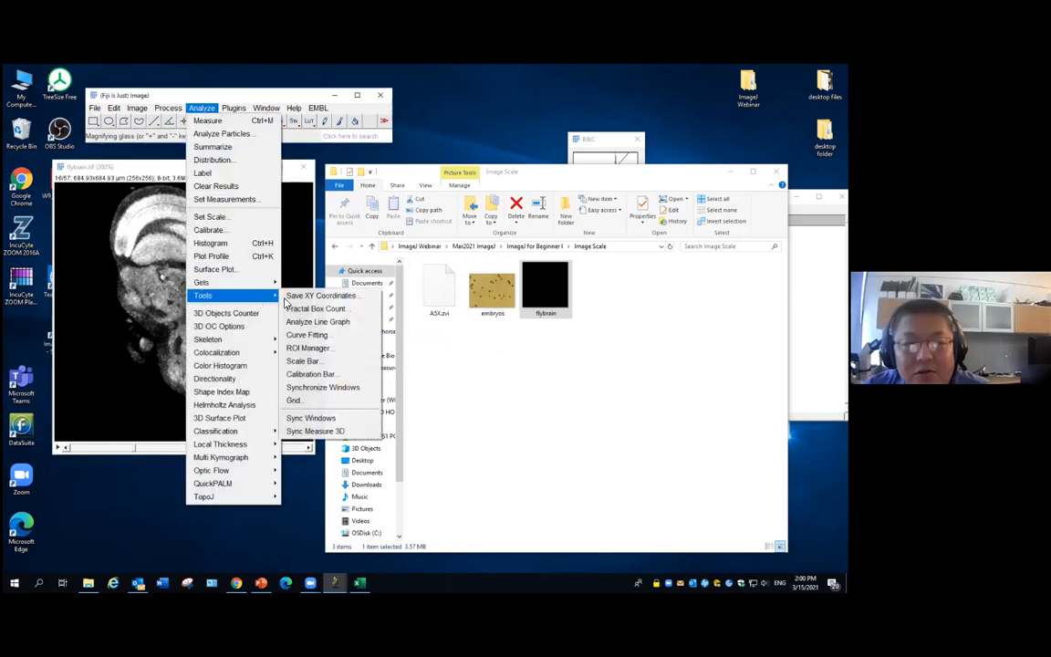
left_click(335, 366)
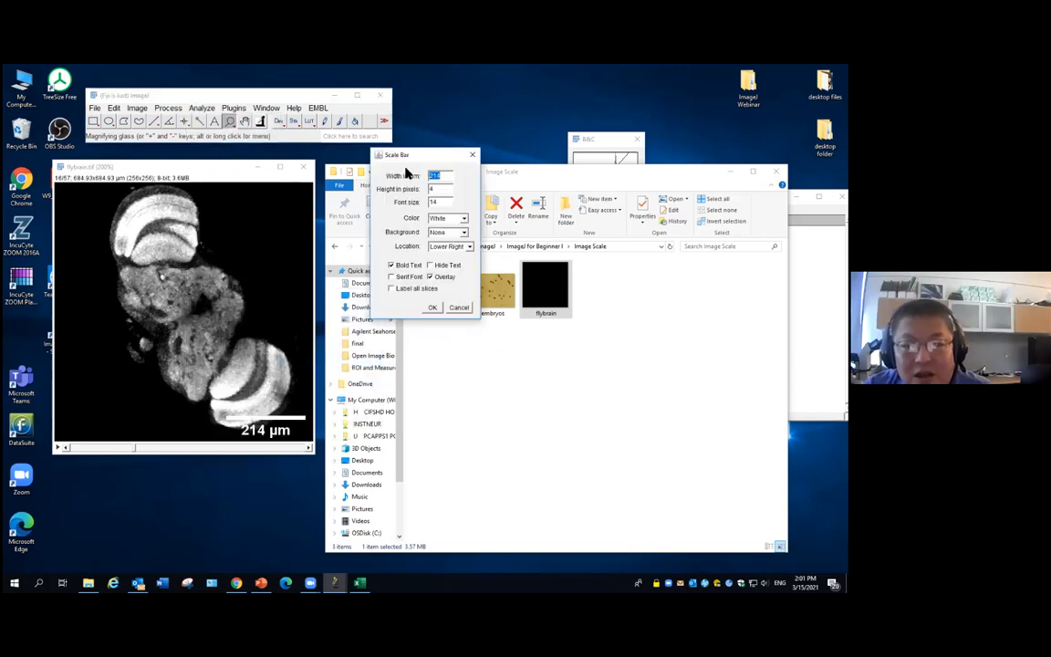
type("100")
left_click(465, 246)
left_click(461, 258)
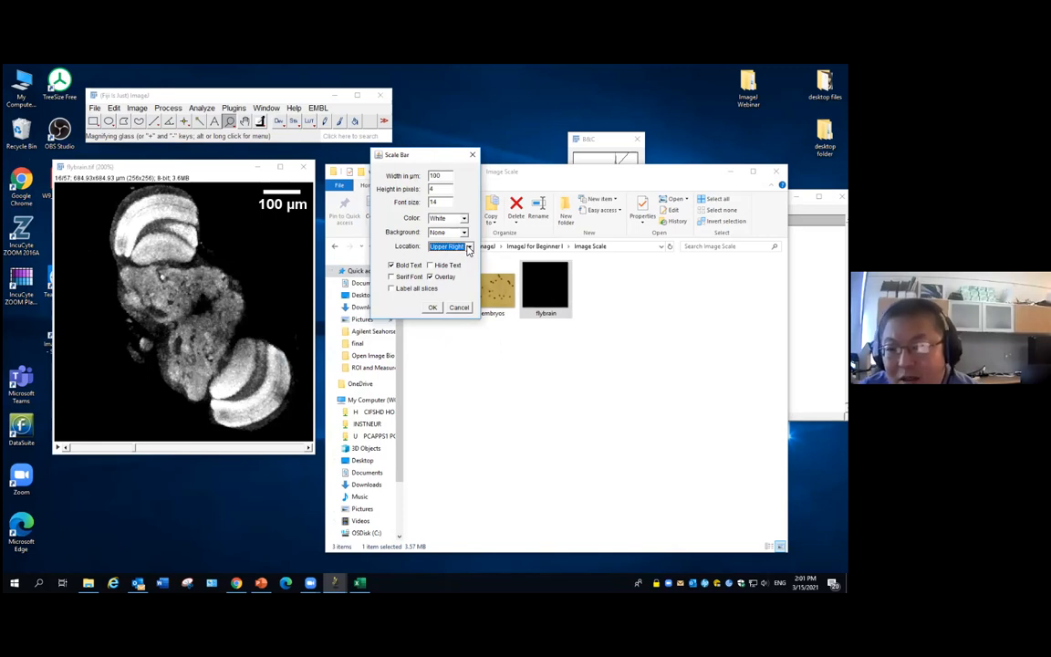
Set the scale bar's width to 300 µm and its color to Red, and apply it to the flybrain image
double_click(447, 176)
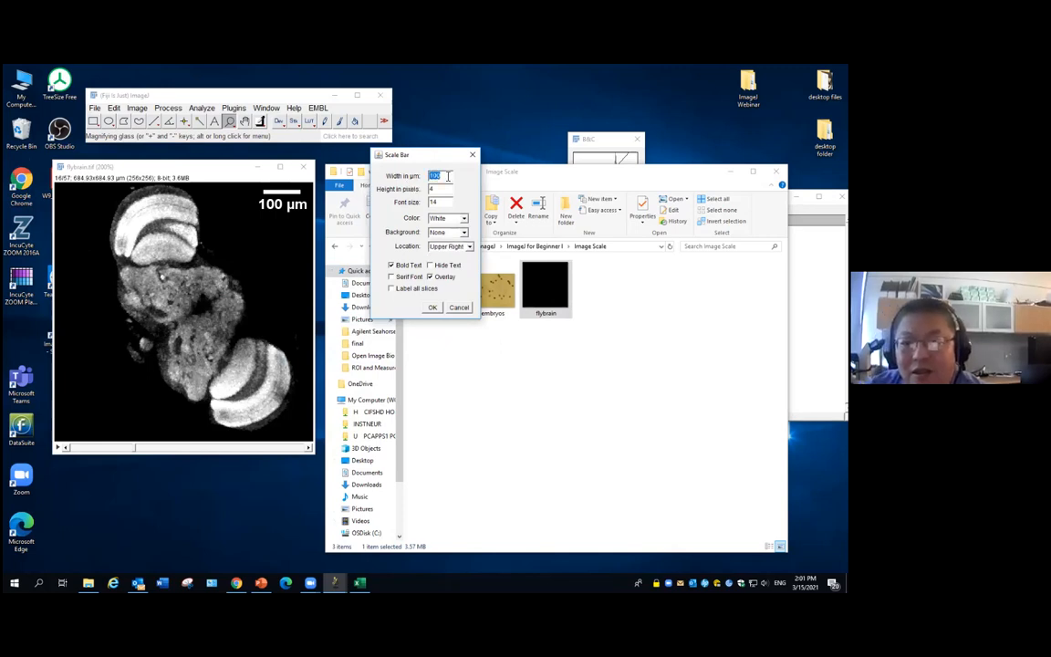
type("300")
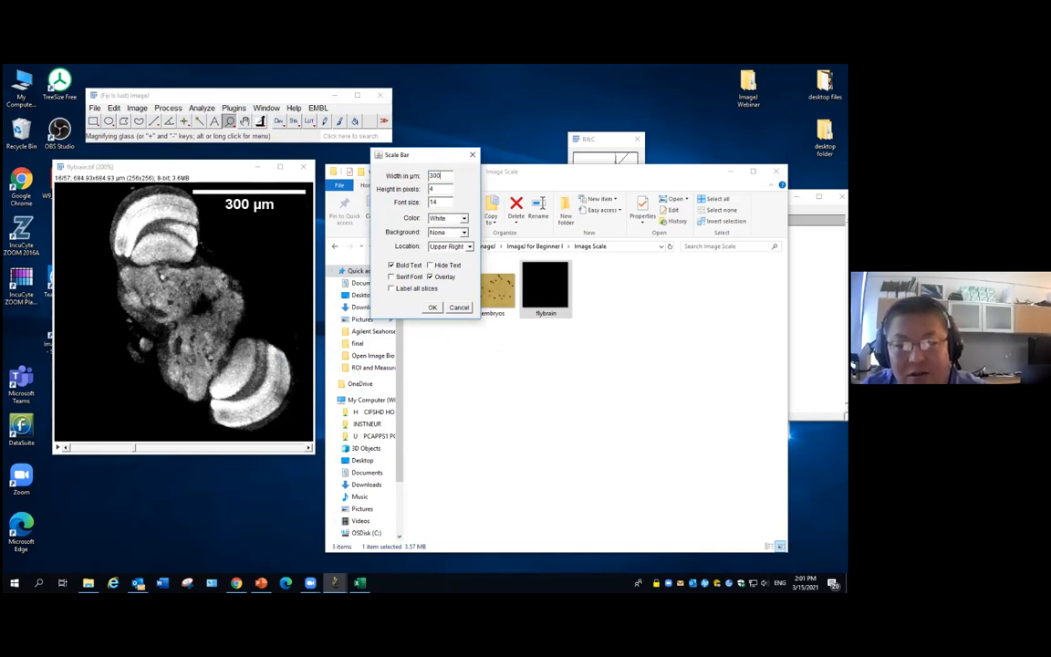
left_click(462, 218)
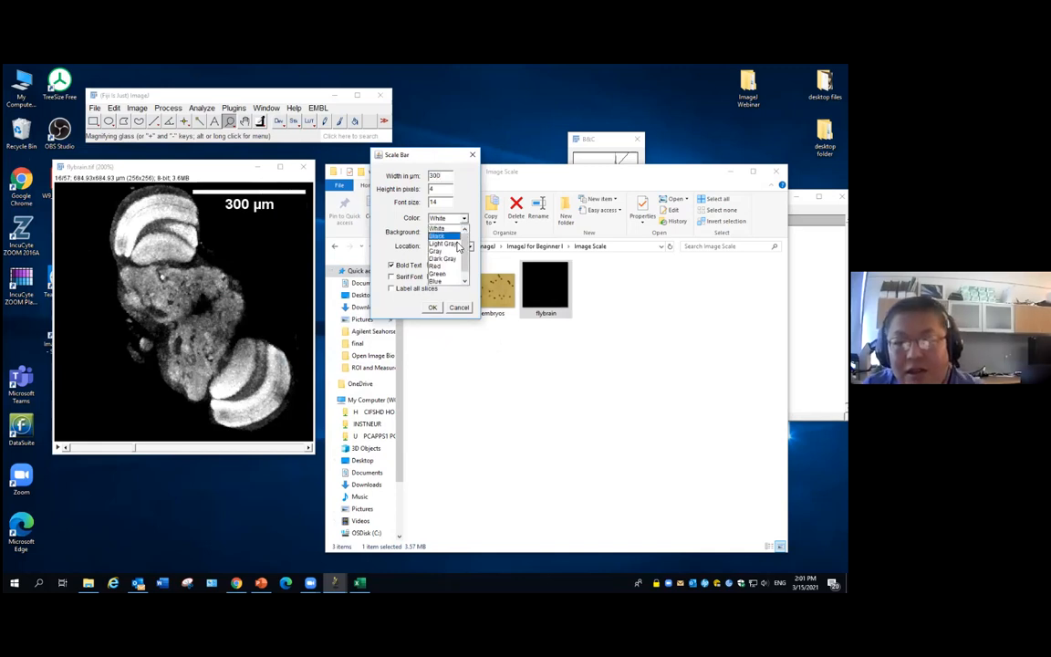
left_click(448, 267)
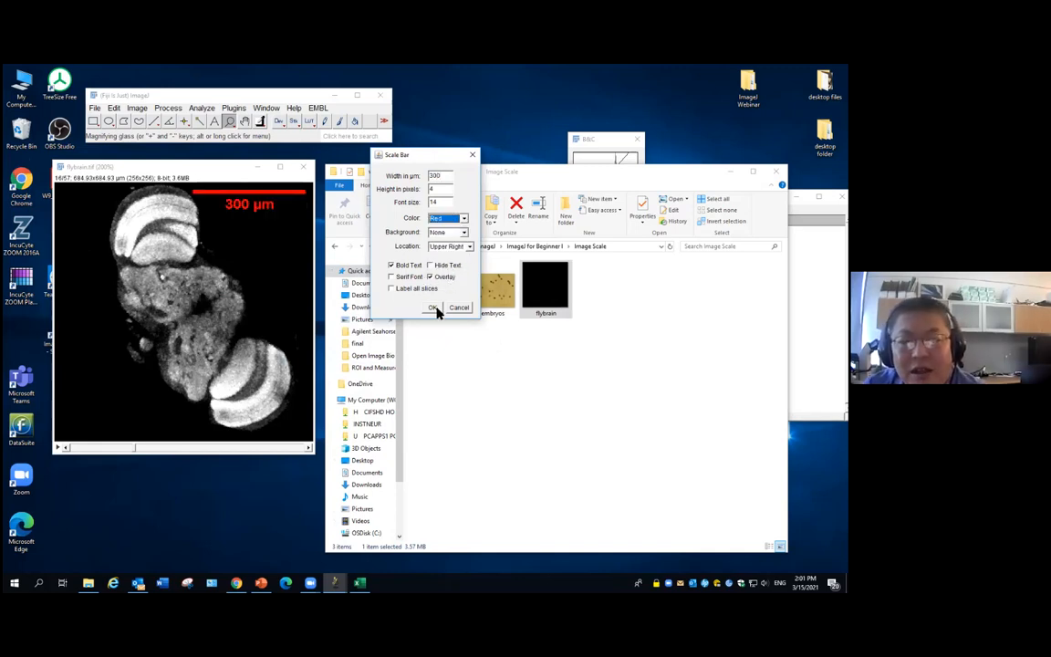
left_click(434, 307)
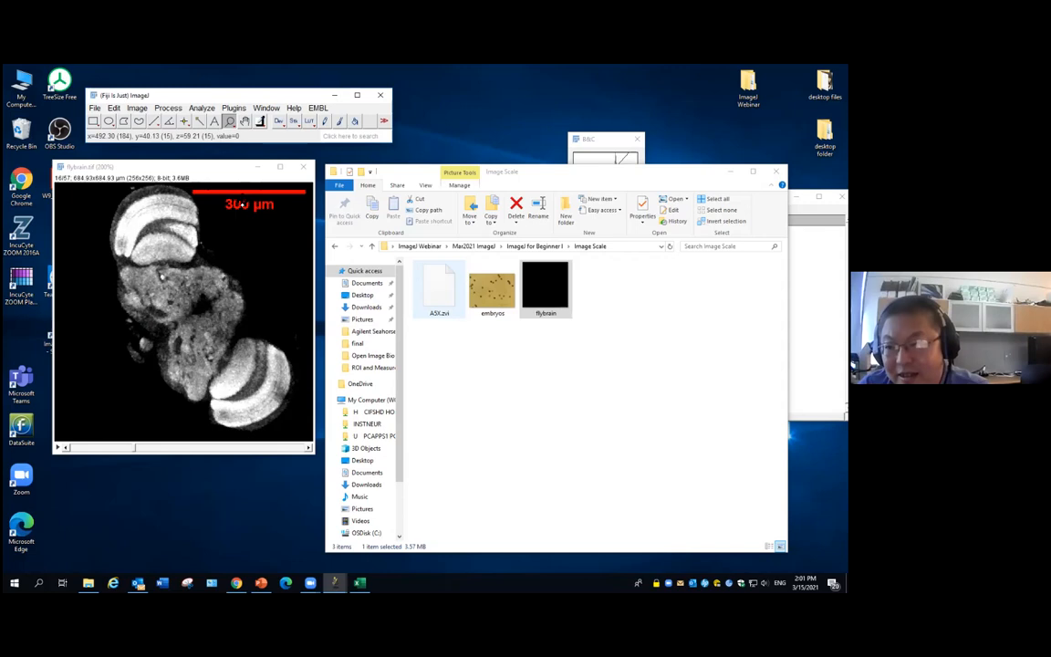
Move the flybrain image's scale bar to Lower Right and set its width to 500 µm
left_click(201, 108)
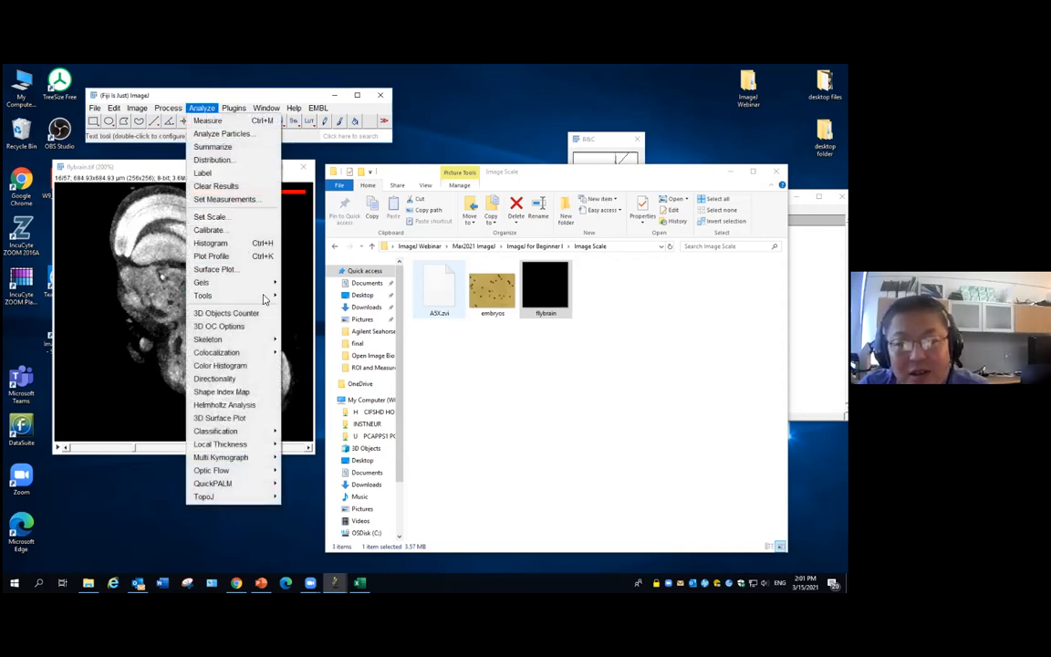
mouse_move(264, 298)
left_click(306, 360)
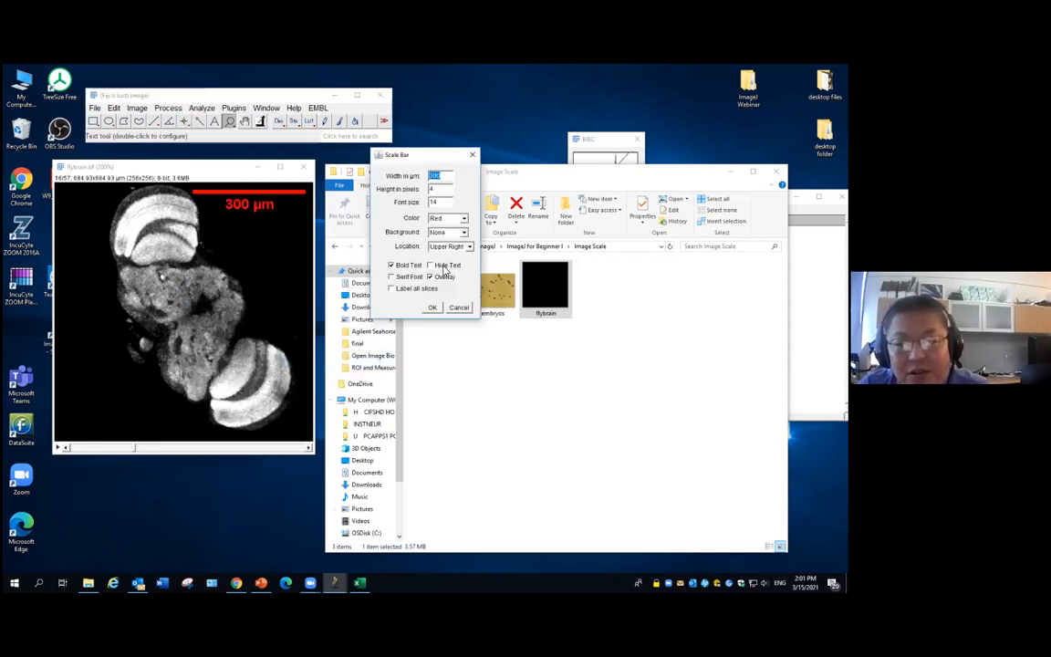
left_click(448, 247)
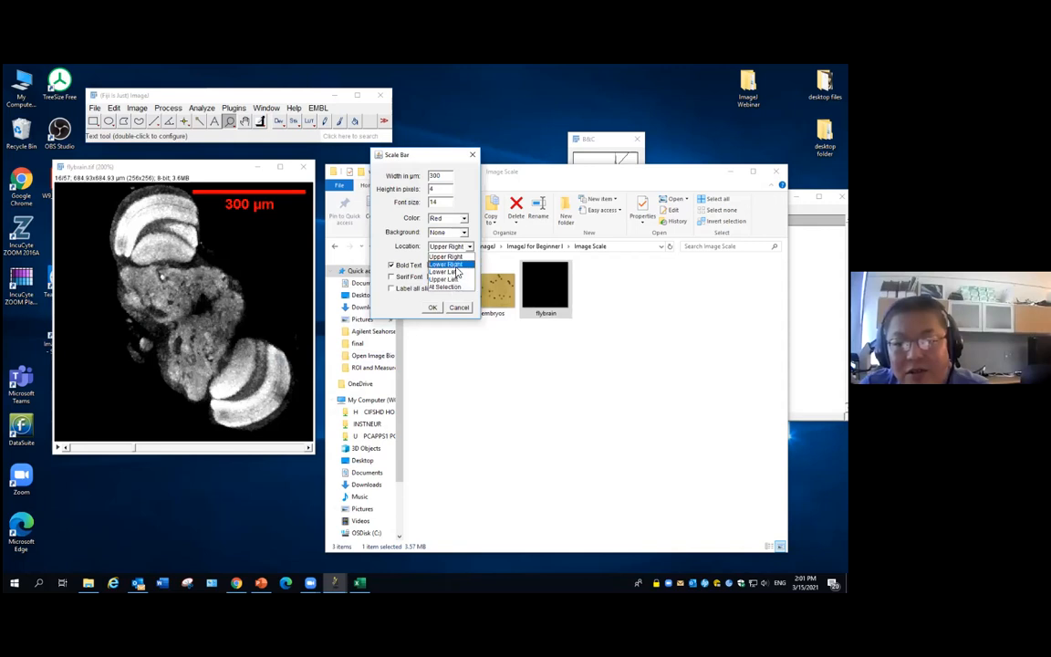
left_click(456, 265)
double_click(441, 176)
type("500")
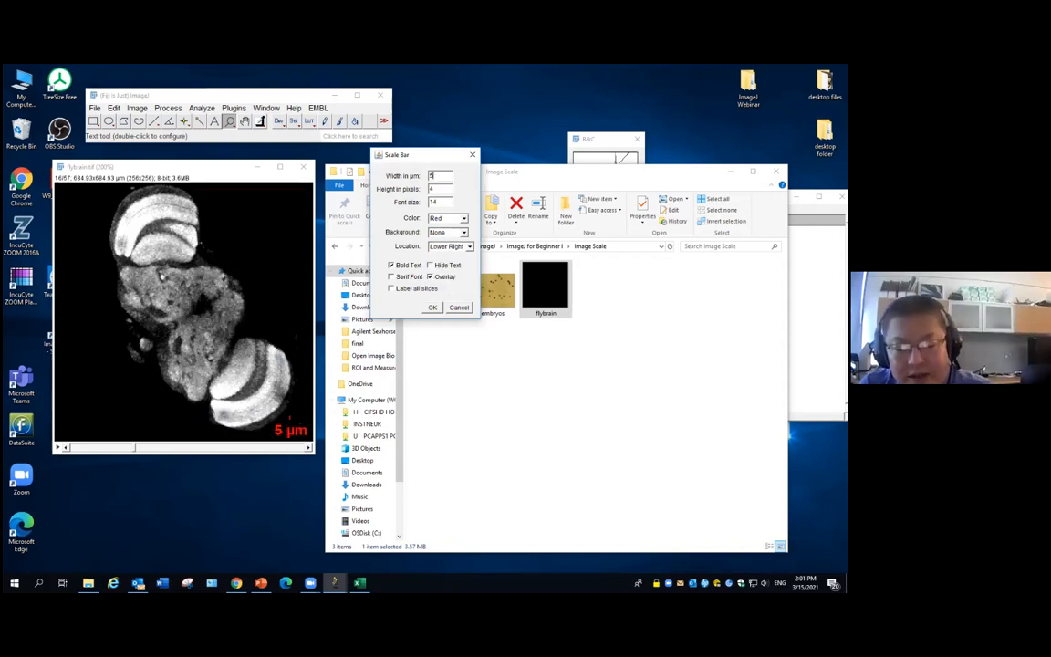
left_click(433, 308)
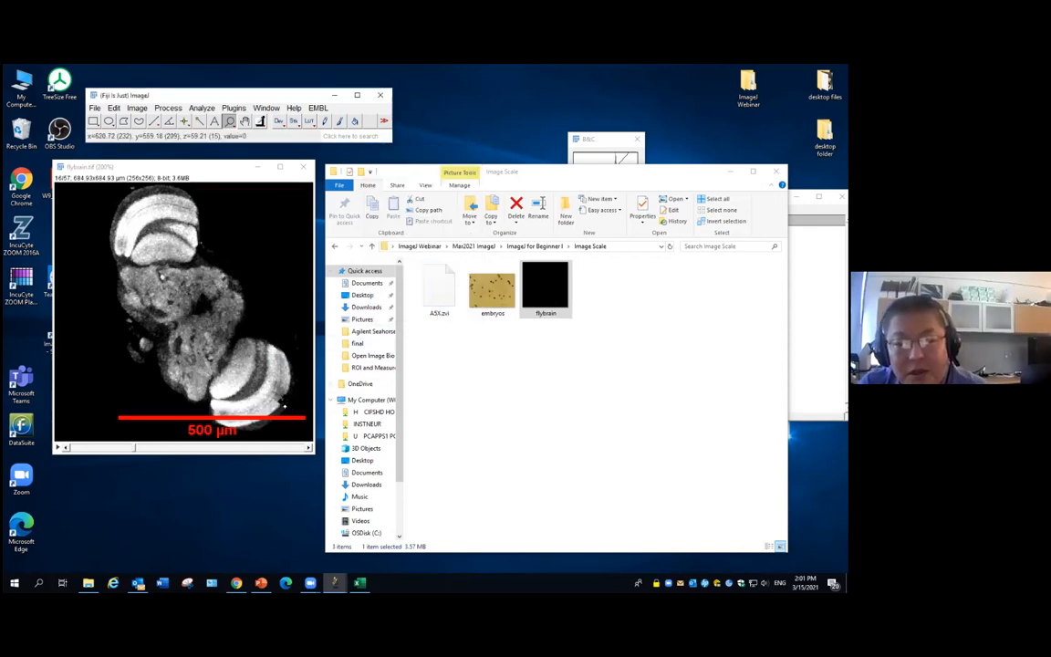
Draw a rectangular selection over the lower bright lobe of the fly brain where the red scale bar crosses it, at 300% zoom
left_click(190, 369)
left_click(191, 368)
left_click(191, 368)
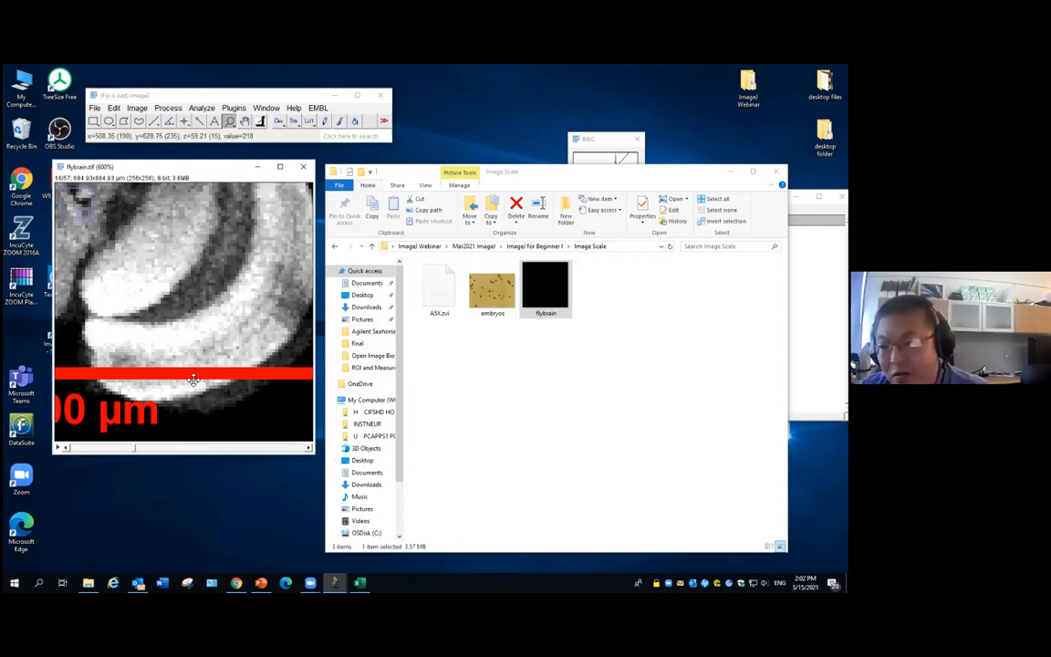
right_click(172, 321)
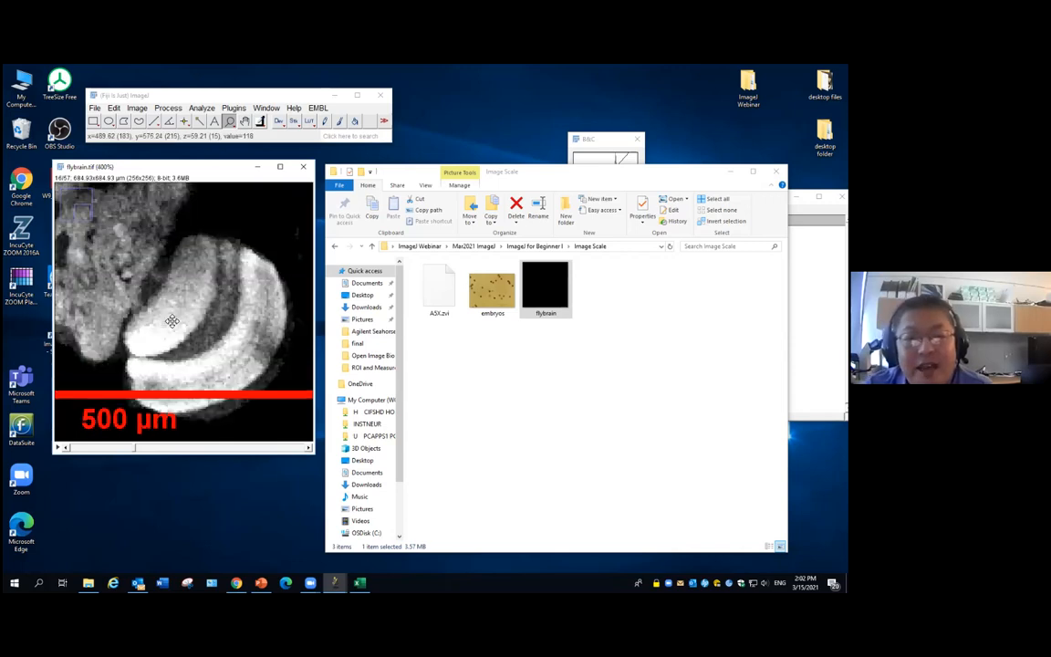
right_click(173, 321)
left_click(93, 121)
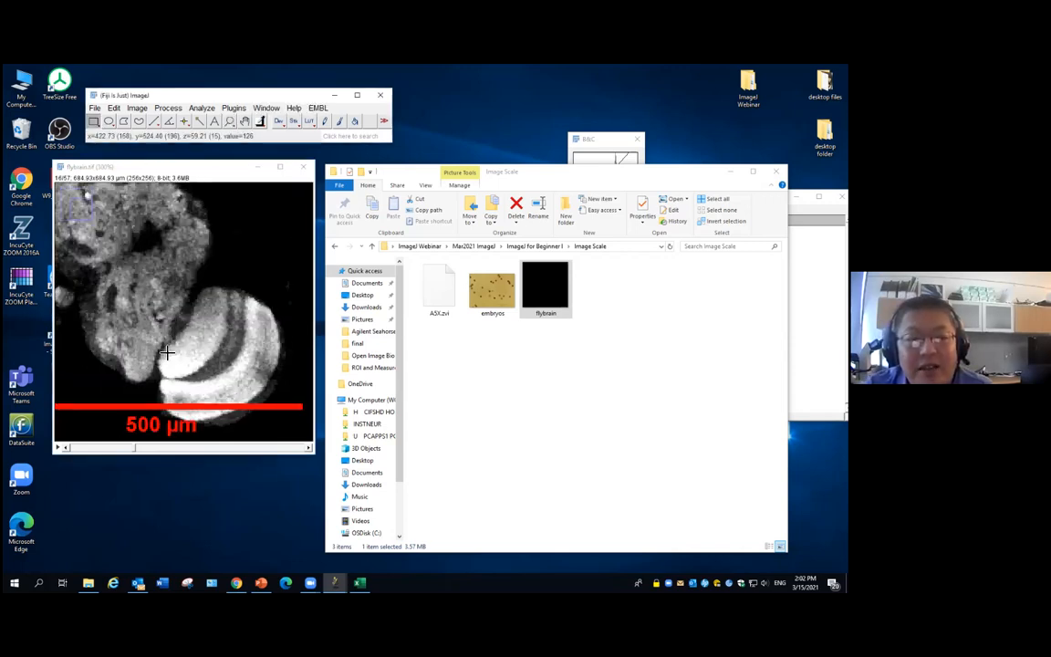
left_click_drag(164, 352, 248, 417)
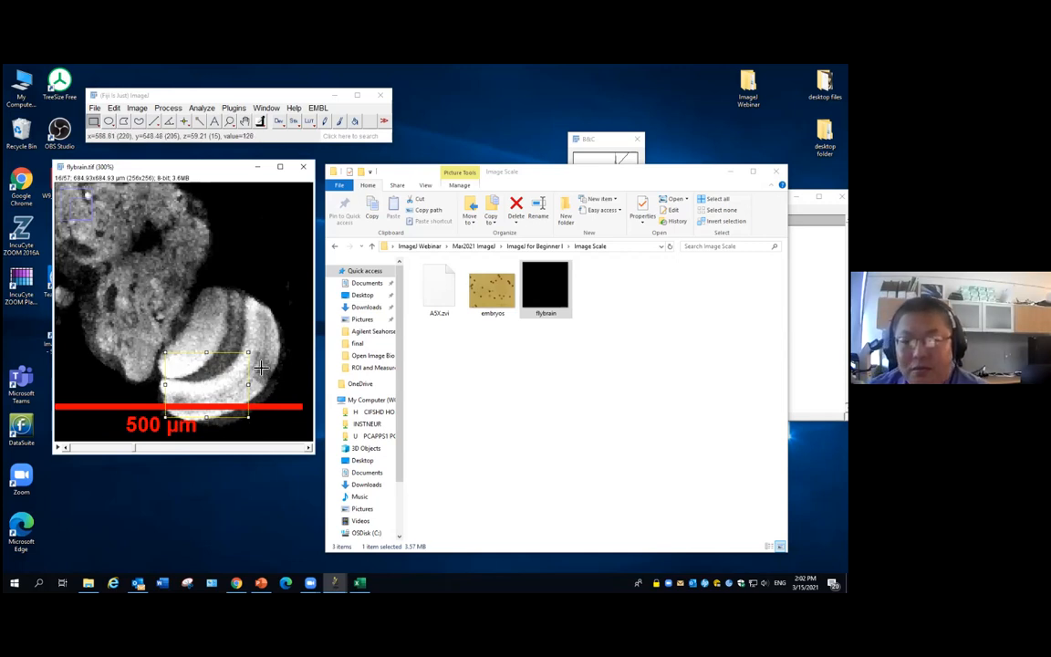
Close the flybrain image and open the ImageJ bitdepth folder inside ImageJ for Beginner I
left_click(303, 167)
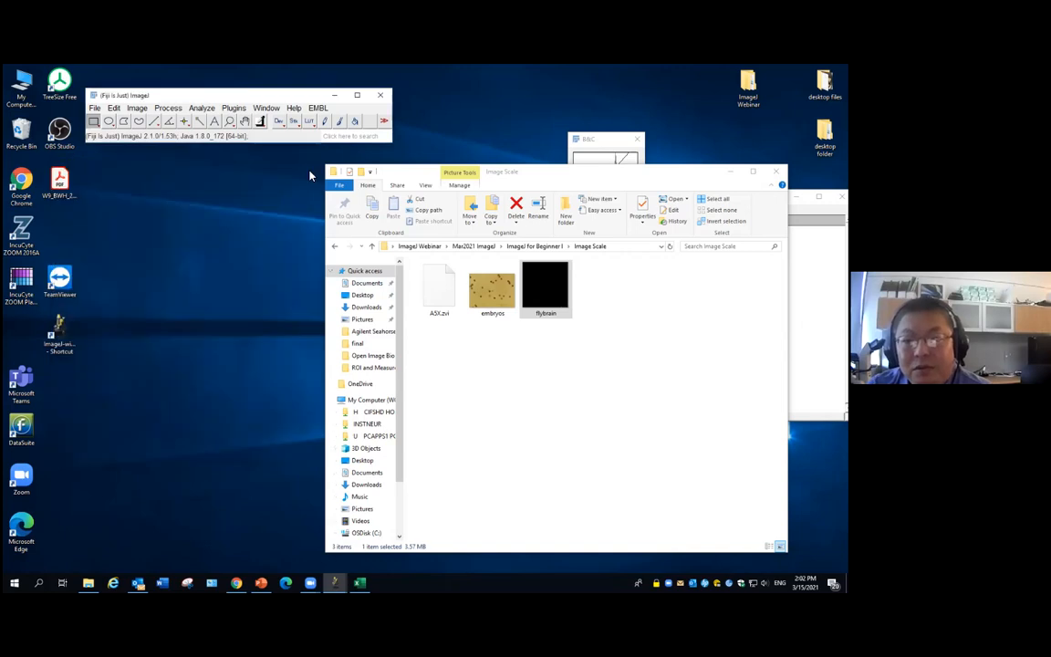
left_click(533, 246)
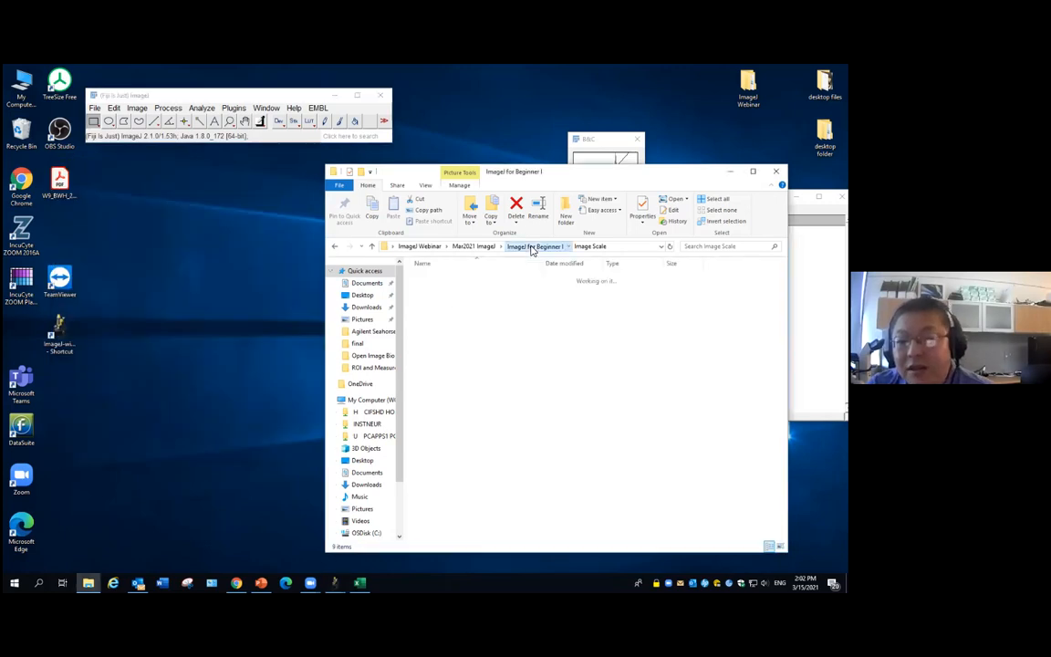
left_click(461, 290)
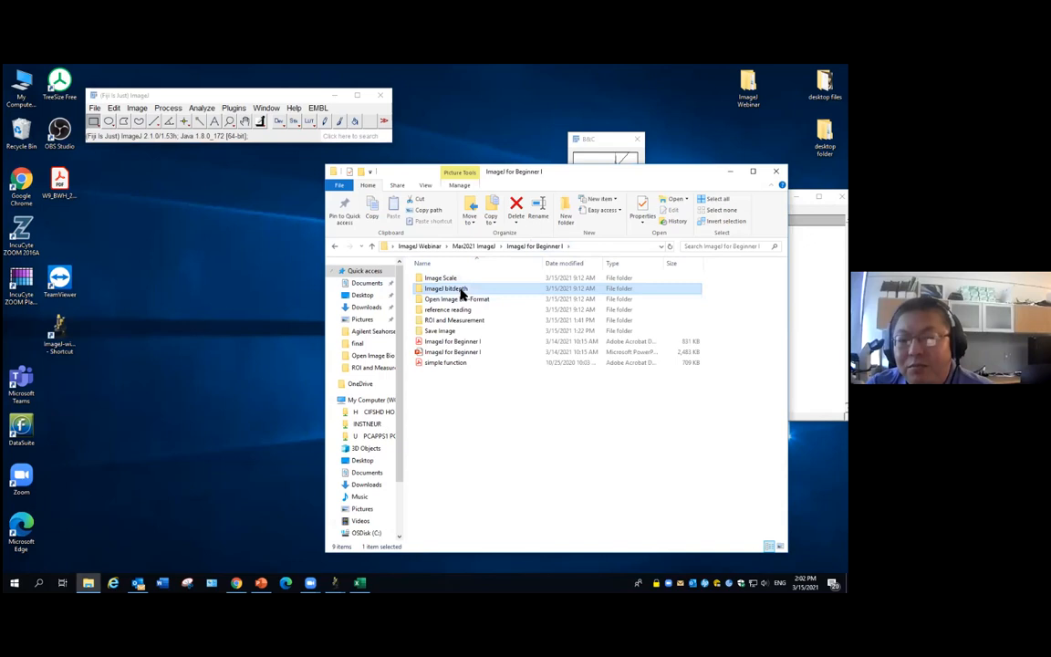
double_click(461, 291)
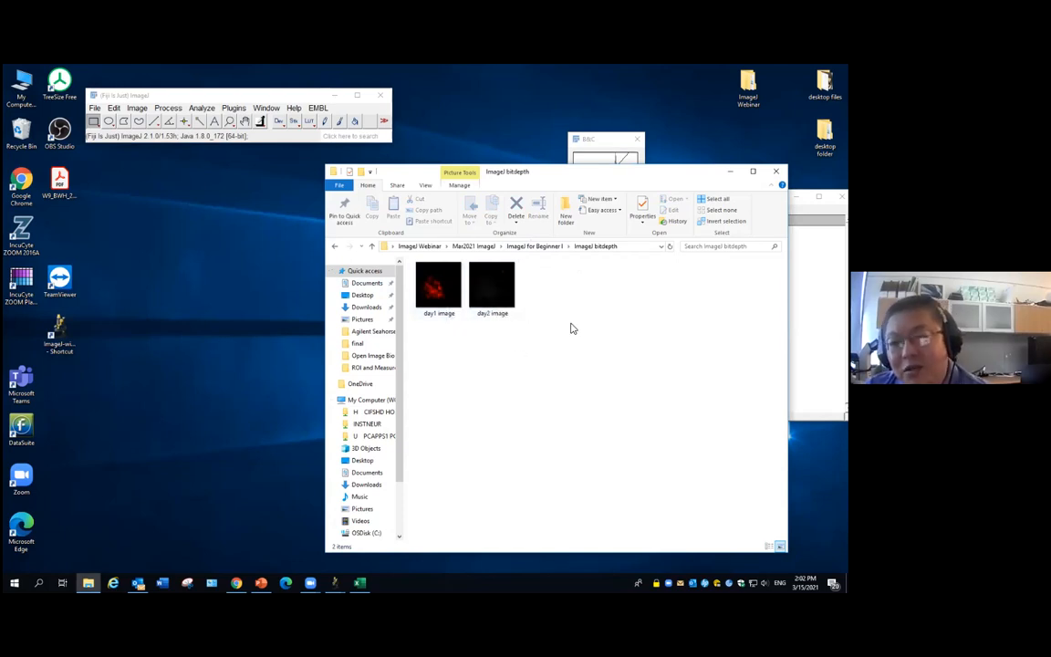
Open the day1 image and day2 image in Fiji and place them side by side
left_click_drag(437, 287, 111, 114)
left_click_drag(492, 287, 265, 123)
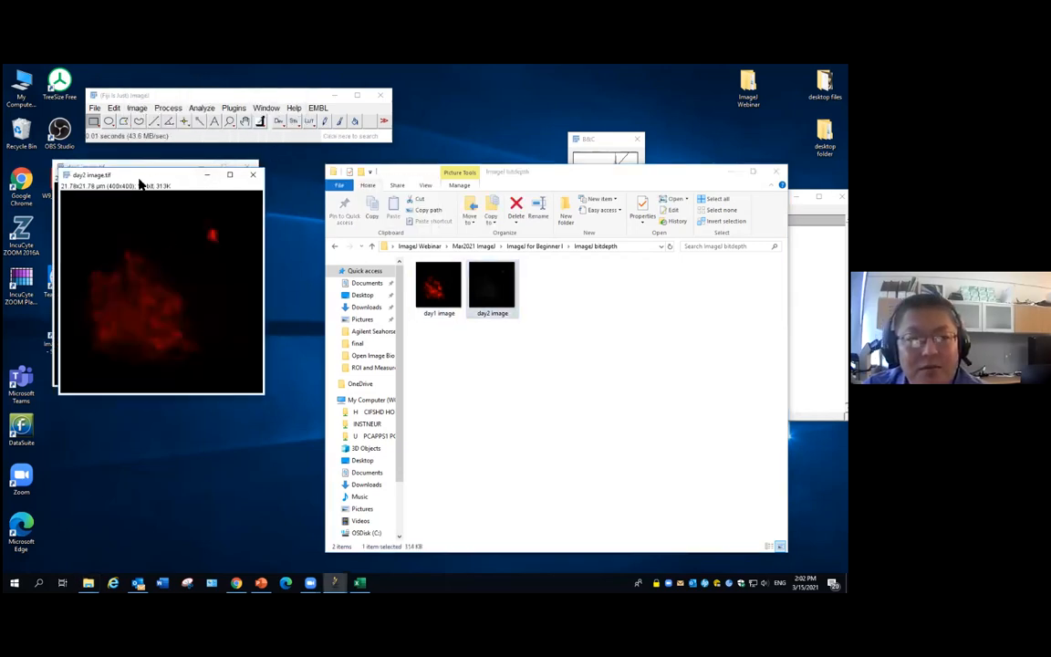
left_click_drag(144, 185, 364, 178)
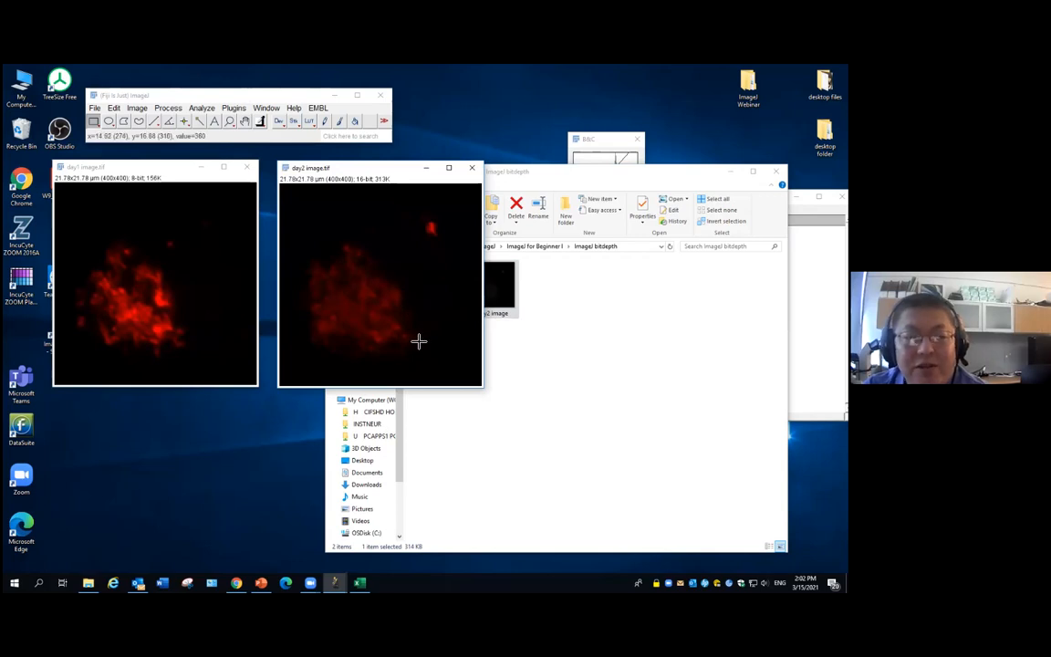
Outline the red cell in the day1 image with a freehand selection and add it to the ROI Manager
left_click(138, 120)
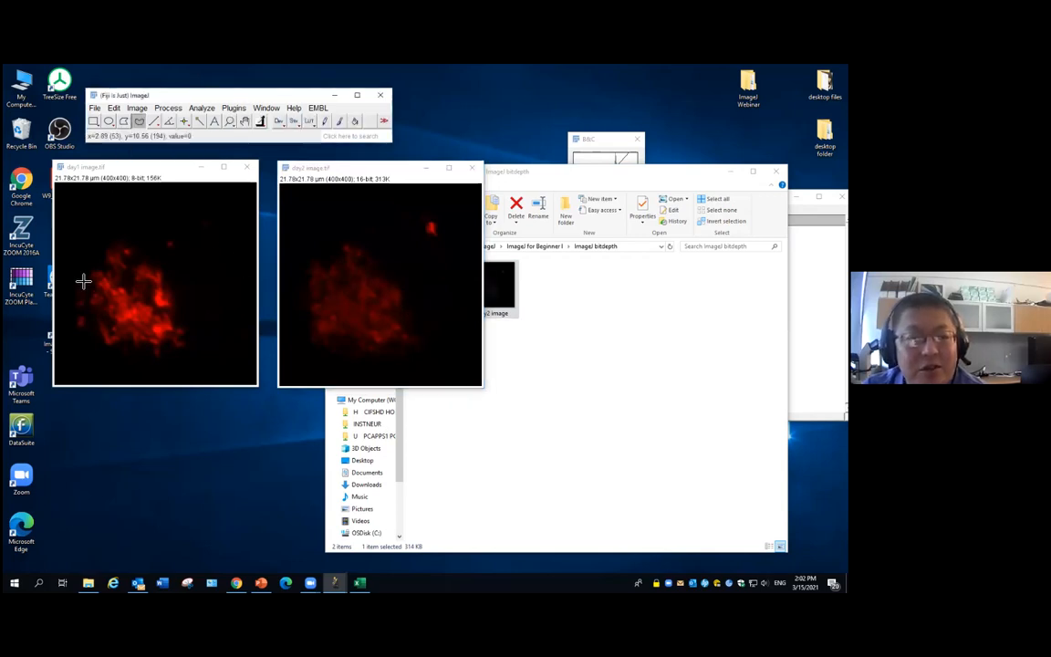
mouse_move(95, 247)
left_mouse_down()
mouse_move(78, 303)
mouse_move(134, 350)
mouse_move(176, 335)
mouse_move(153, 245)
mouse_move(100, 245)
left_mouse_up()
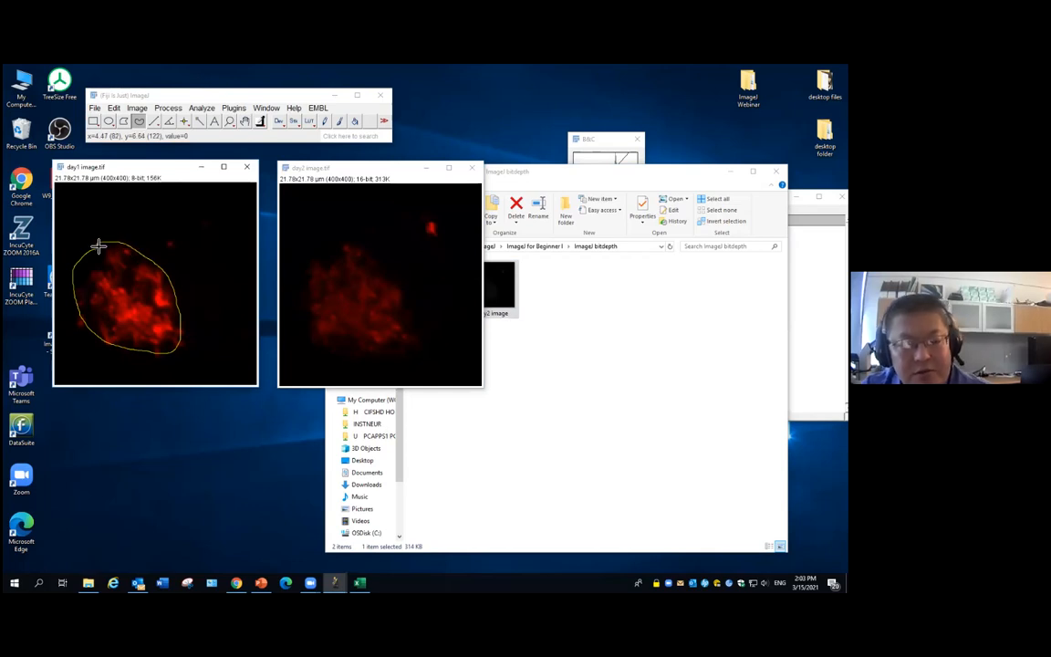
key("t")
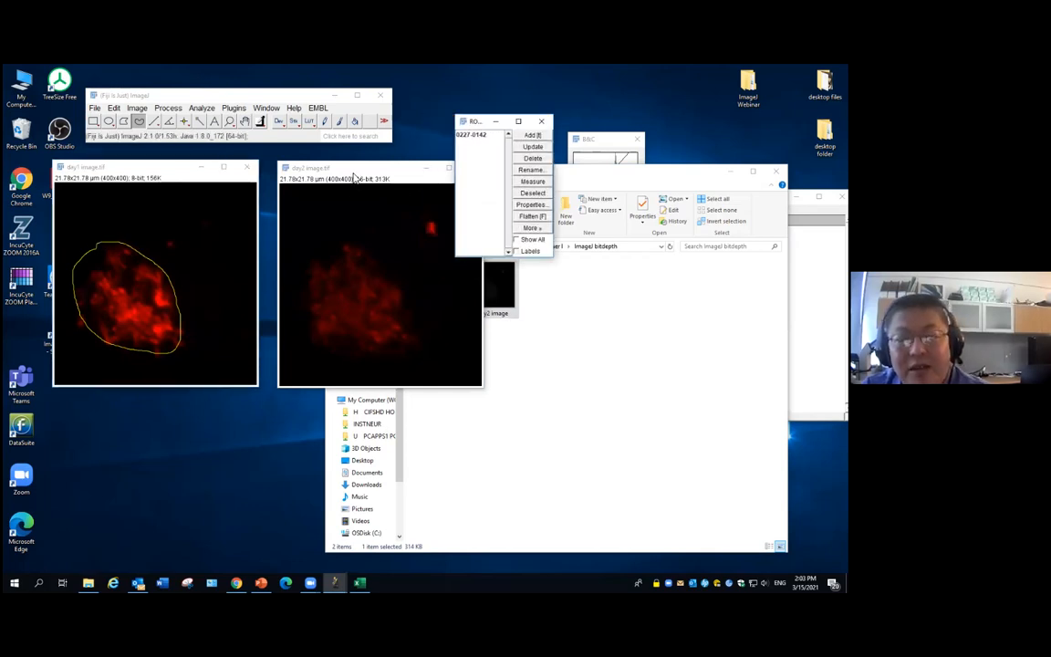
left_click_drag(402, 172, 390, 170)
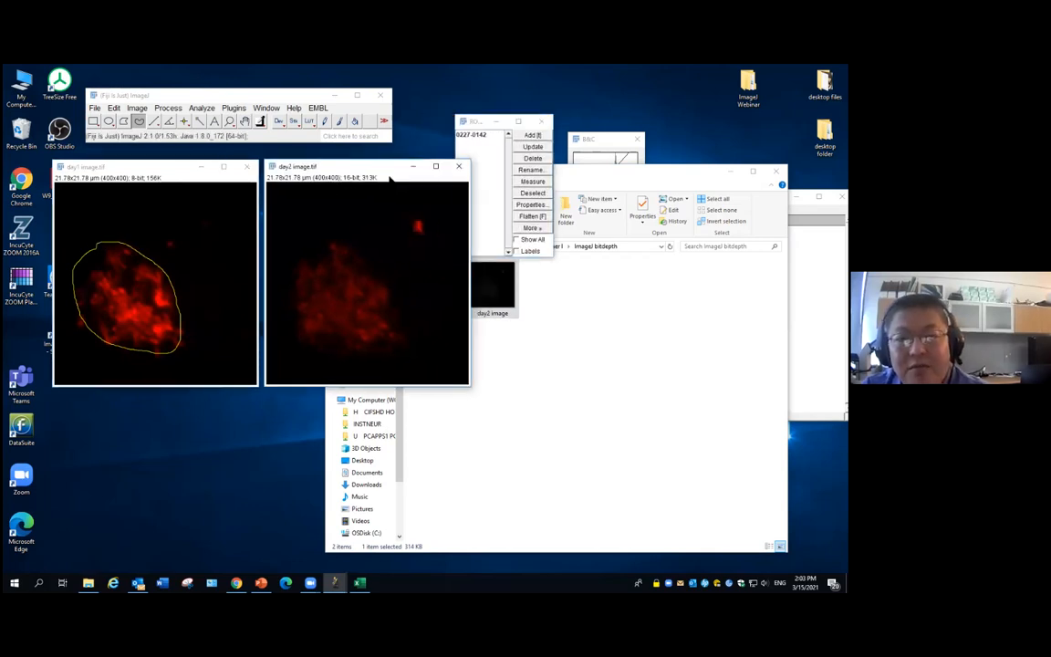
Measure the outlined region on the day2 image, bring up the Results table and close it without saving the measurements
left_click(537, 184)
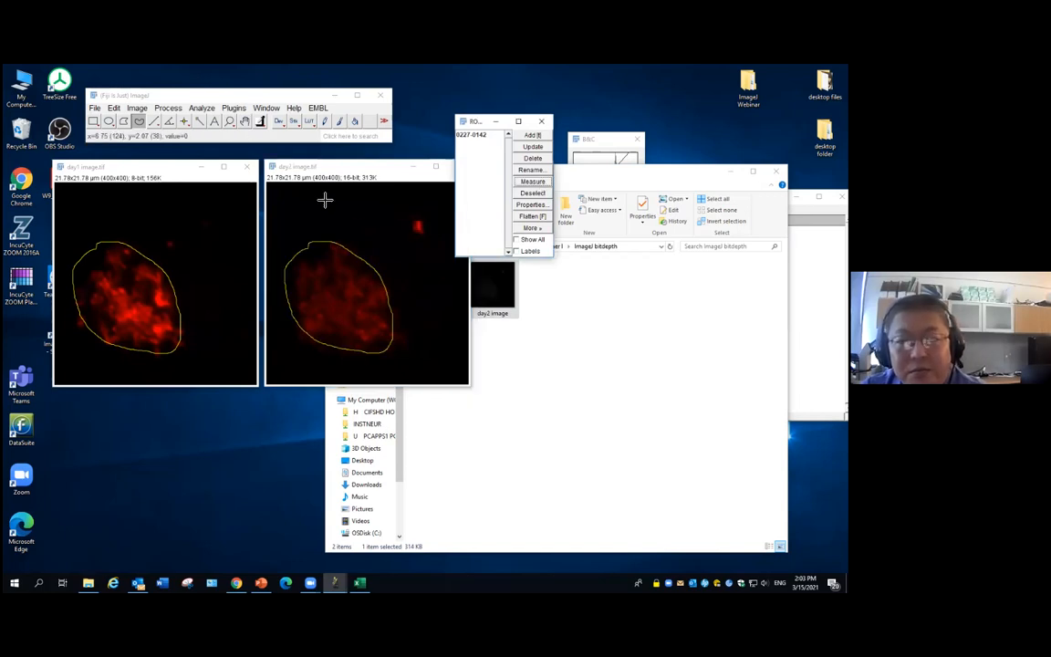
left_click(336, 584)
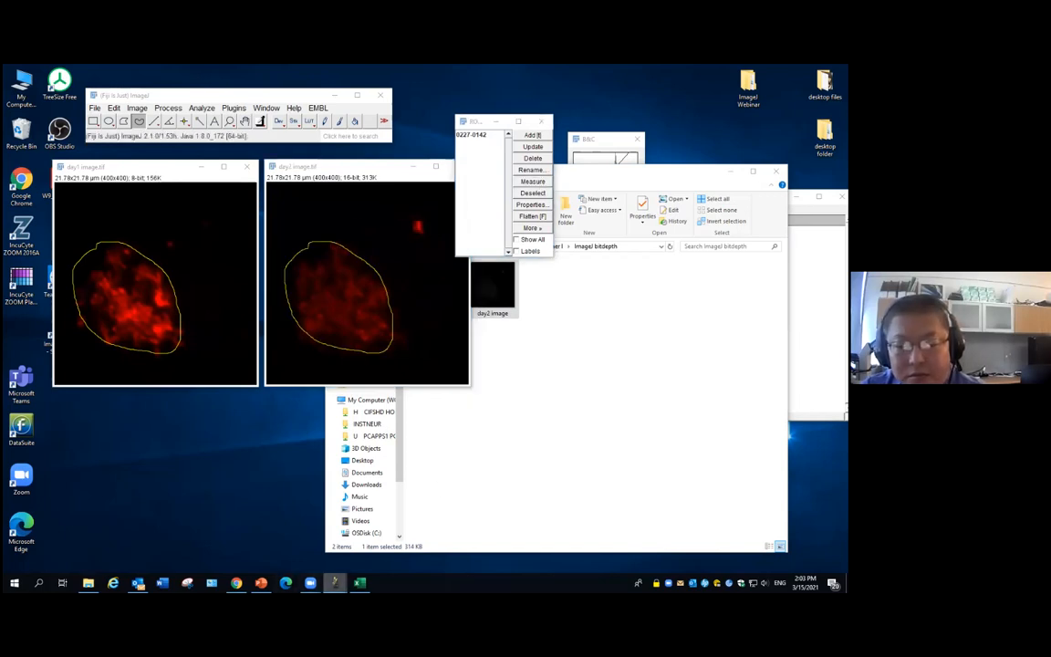
left_click(342, 544)
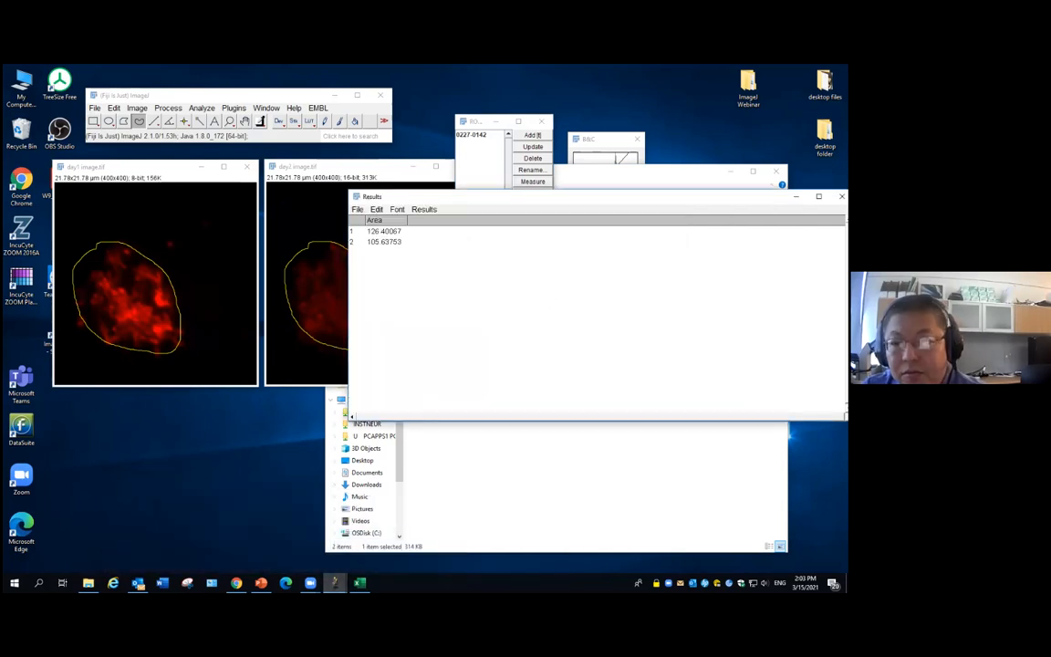
left_click_drag(641, 202, 493, 202)
left_click(692, 197)
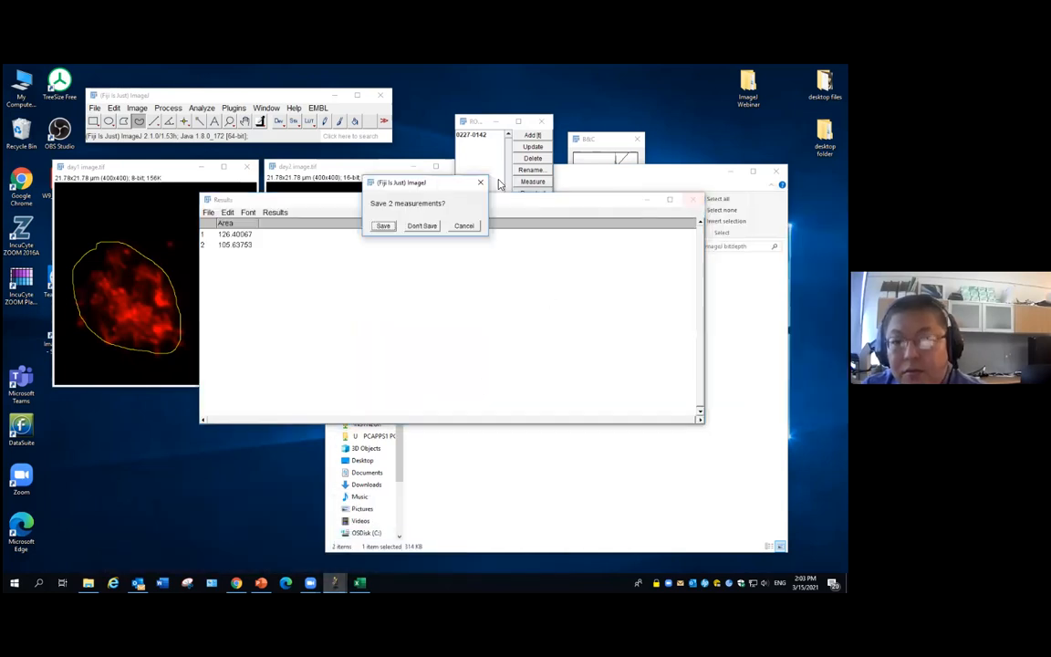
left_click(422, 225)
Measure the area of the stored region on the day1 and day2 images, then discard the measurements
left_click(175, 179)
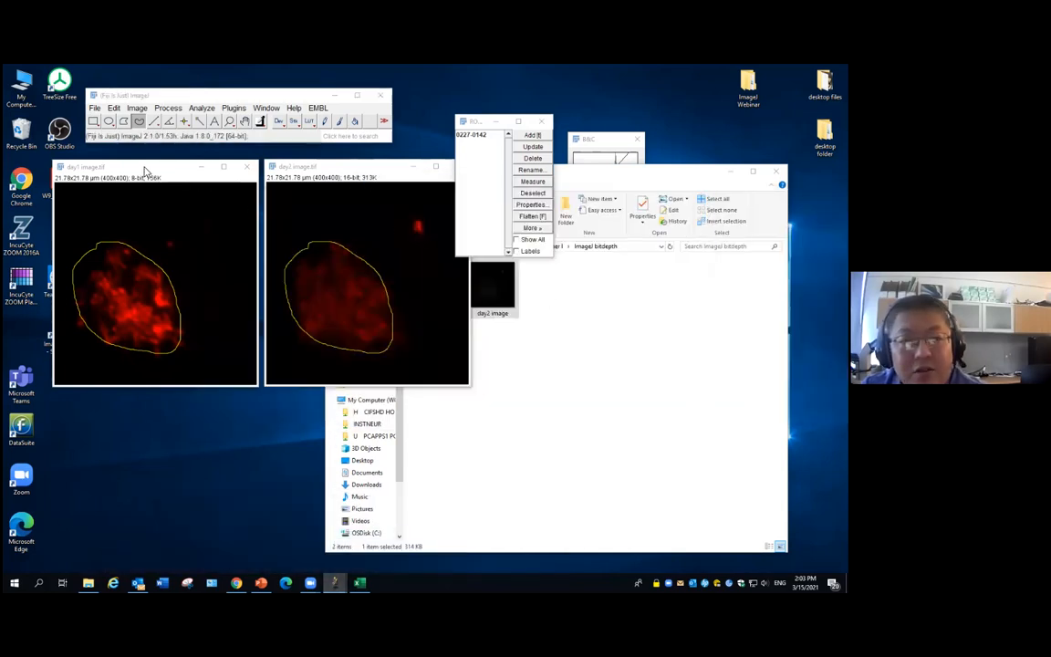
left_click(533, 182)
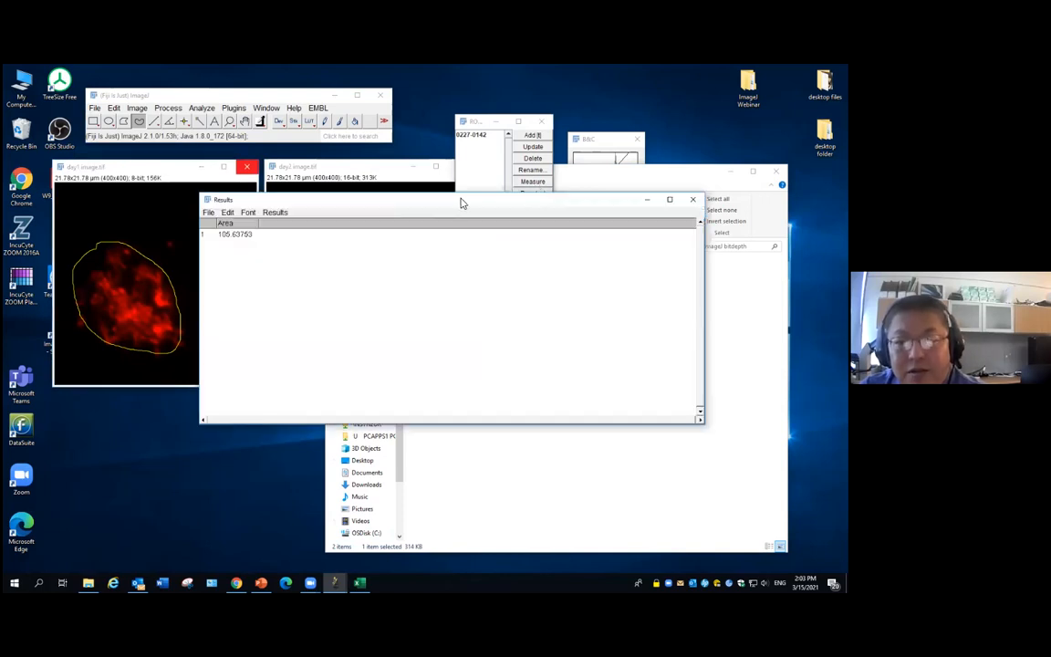
left_click(366, 176)
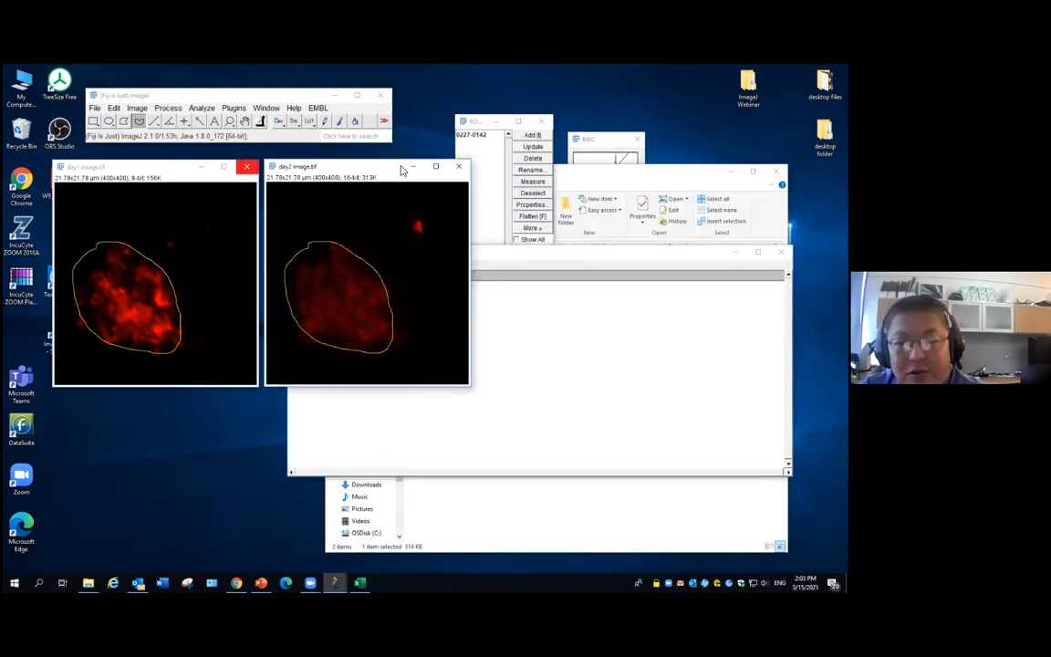
left_click(471, 135)
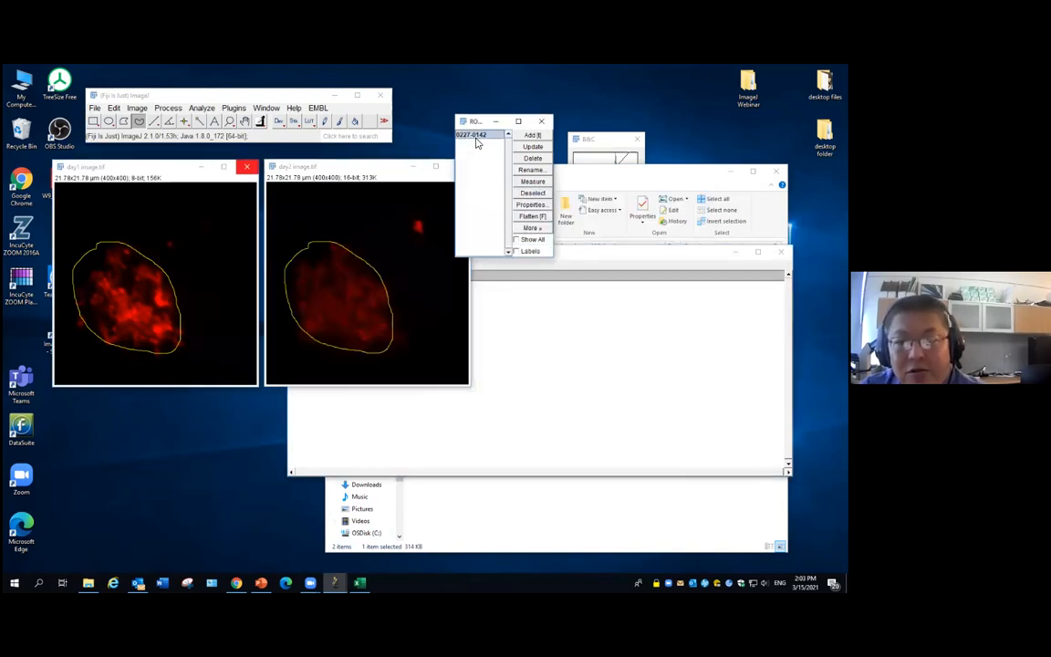
left_click(538, 182)
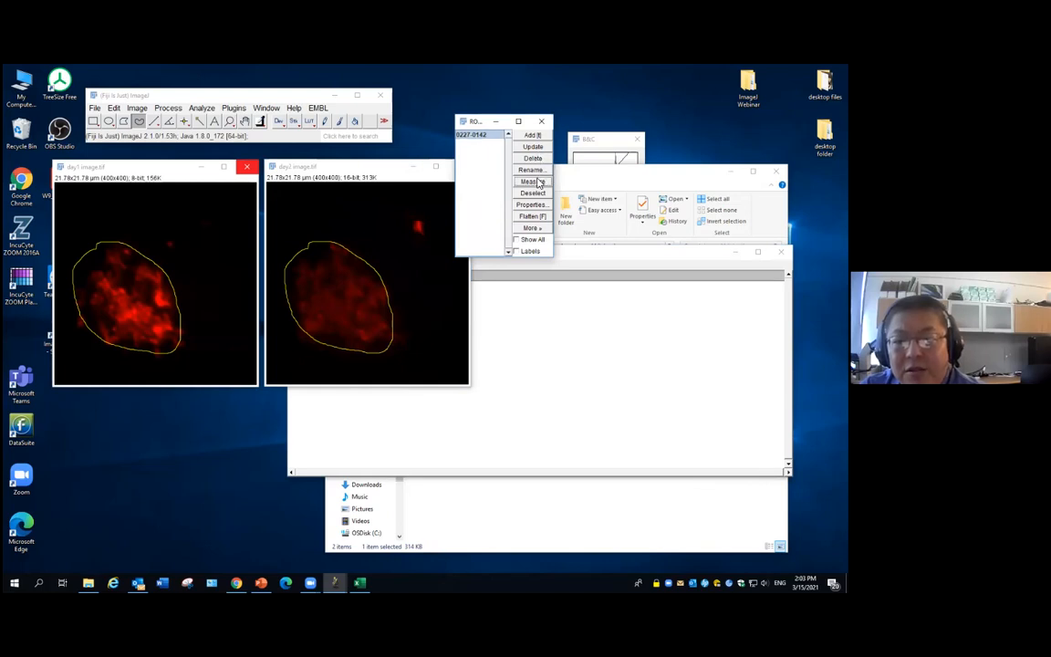
left_click(586, 263)
left_click_drag(437, 260, 310, 253)
left_click(594, 252)
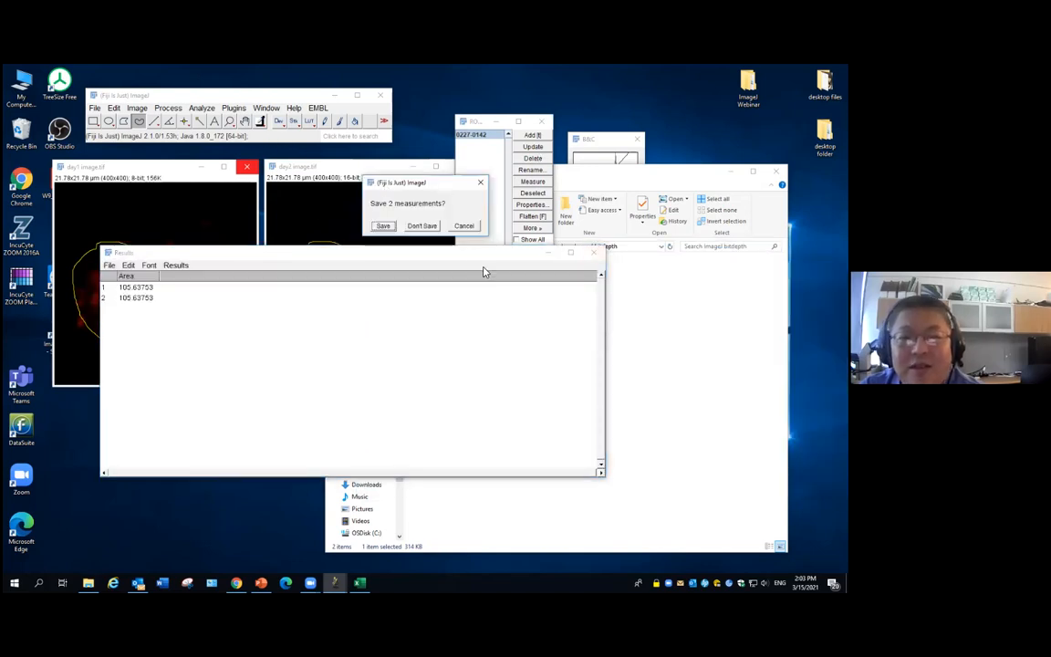
left_click(424, 226)
Add Mean gray value to the set of measurements alongside Area
left_click(201, 107)
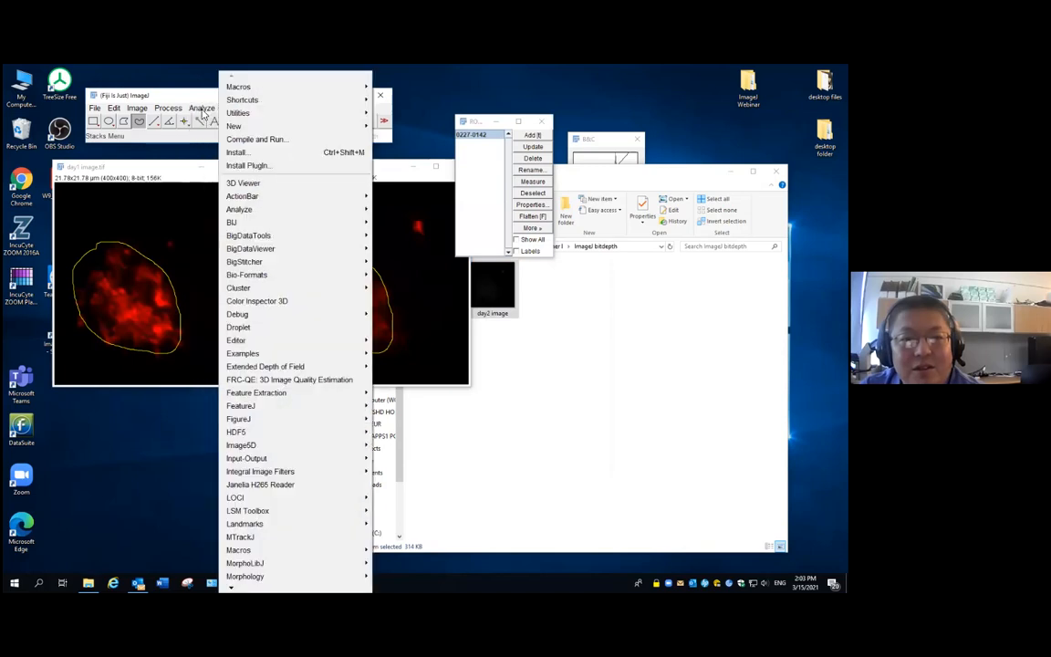
left_click(239, 199)
left_click(456, 161)
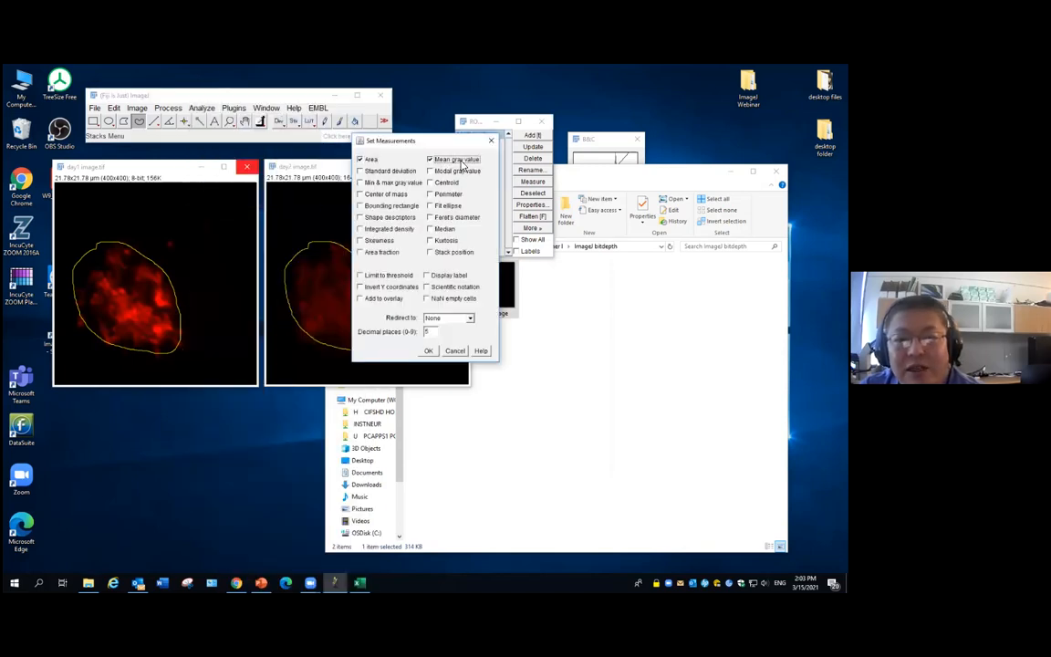
left_click(428, 350)
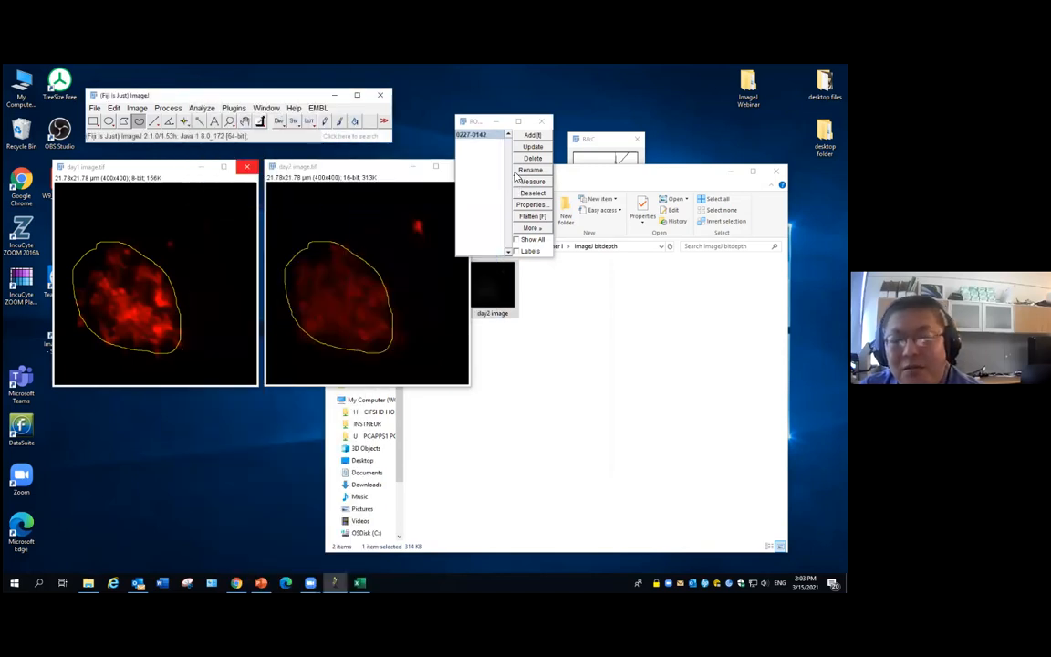
Measure area and mean gray value of the stored region on the day1 and day2 images and compare their bit depths
left_click(478, 182)
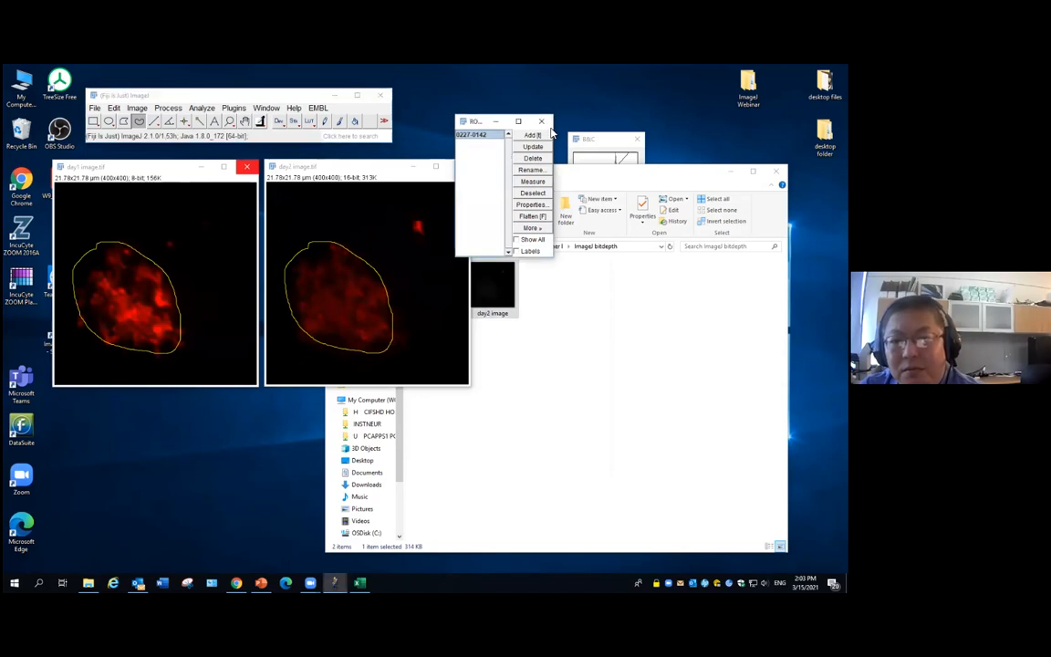
left_click(159, 171)
left_click(469, 137)
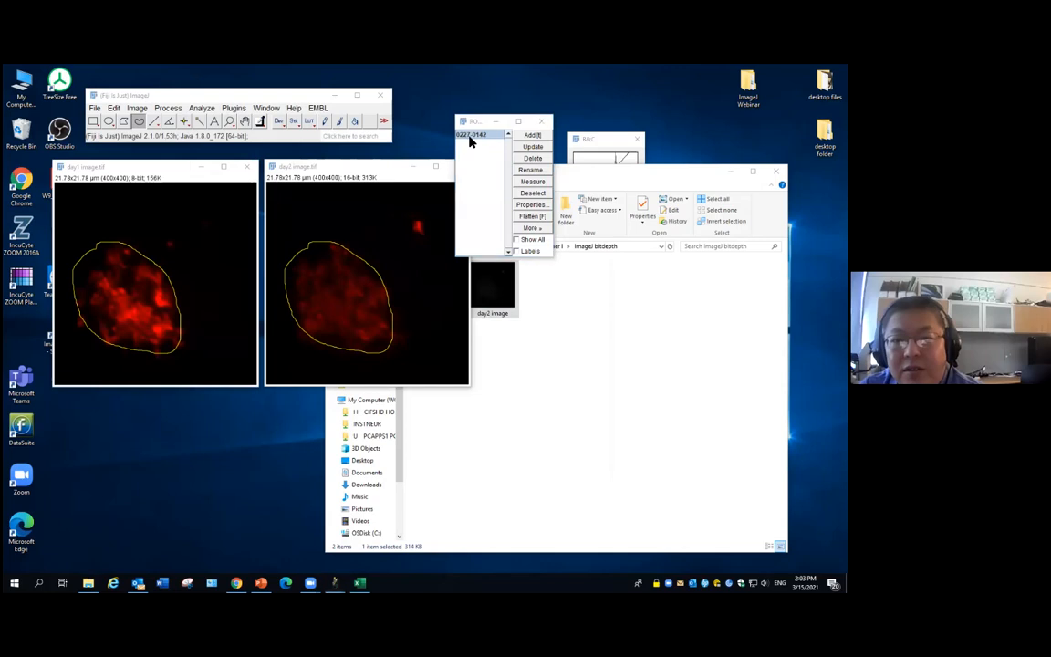
left_click(539, 183)
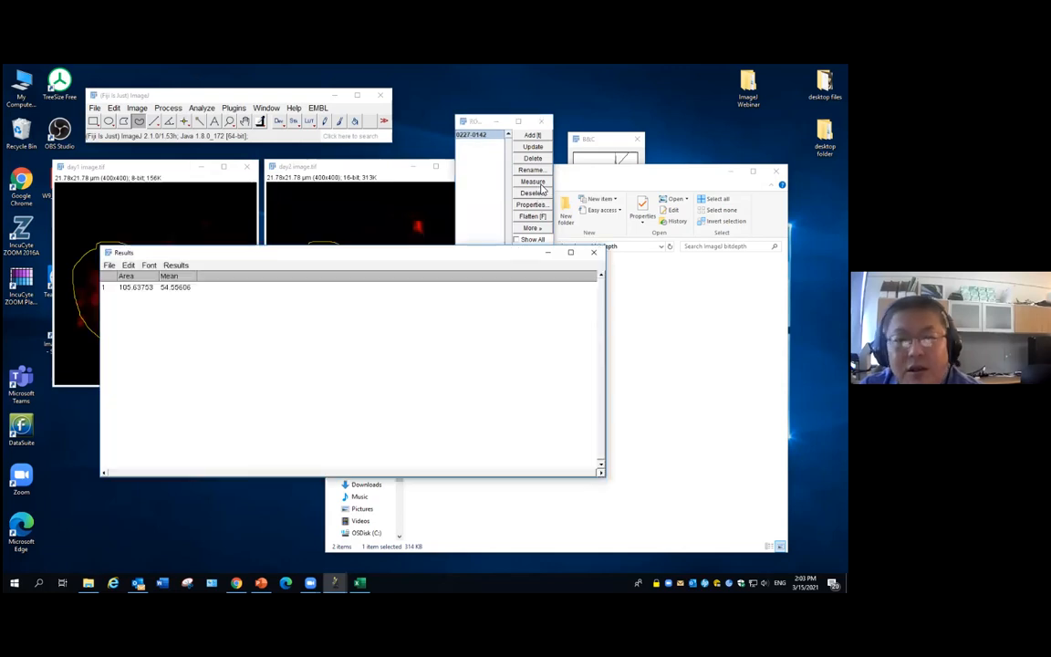
left_click_drag(448, 259, 708, 258)
left_click(360, 170)
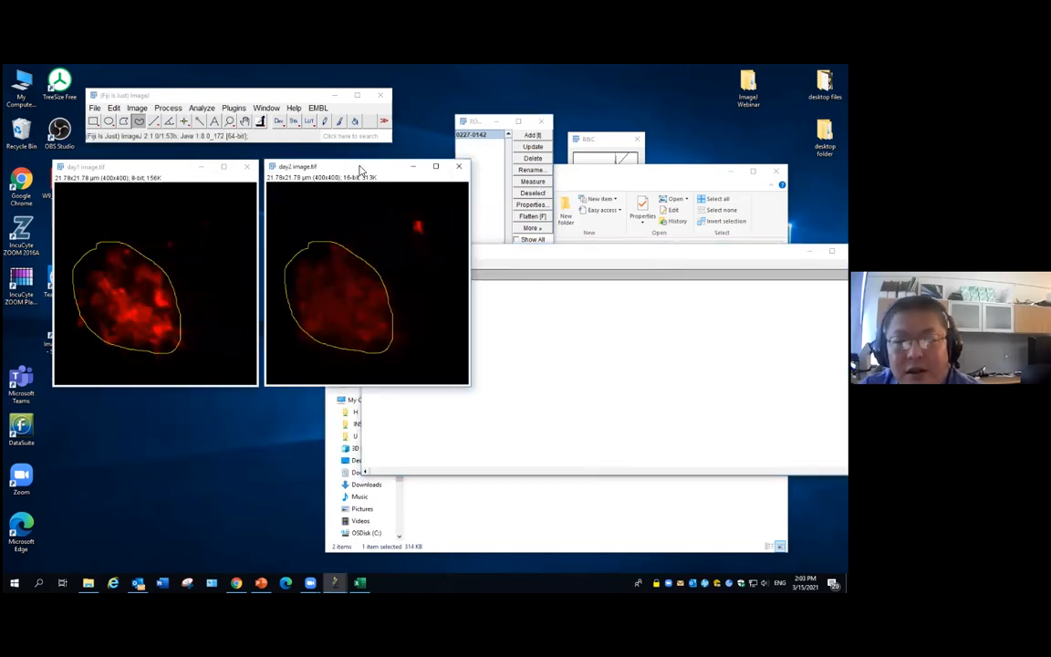
left_click(539, 183)
left_click(566, 259)
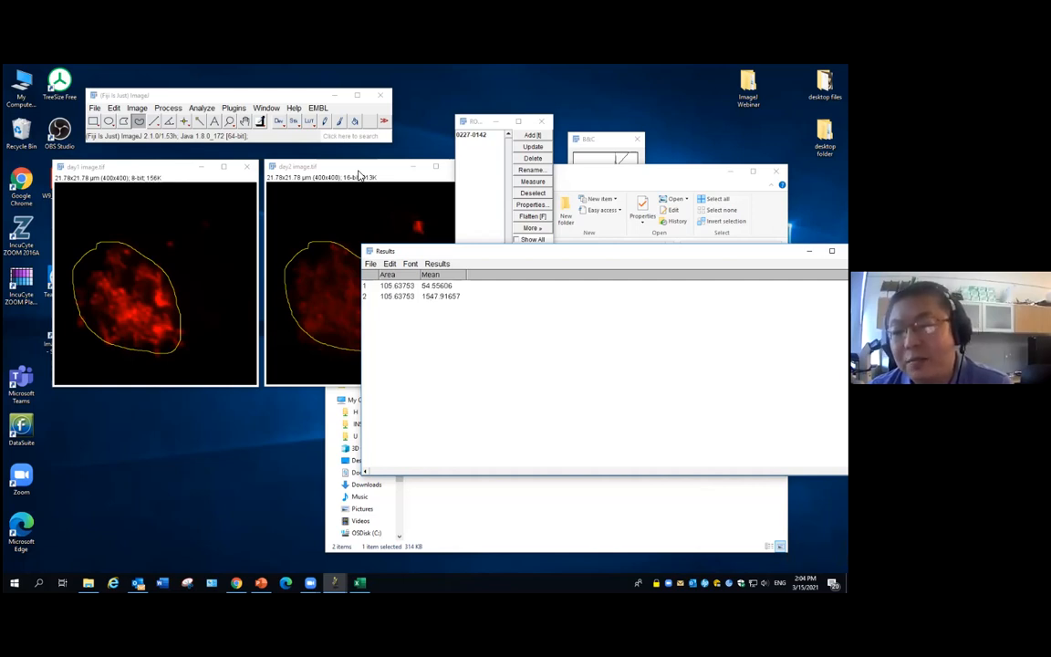
left_click(116, 172)
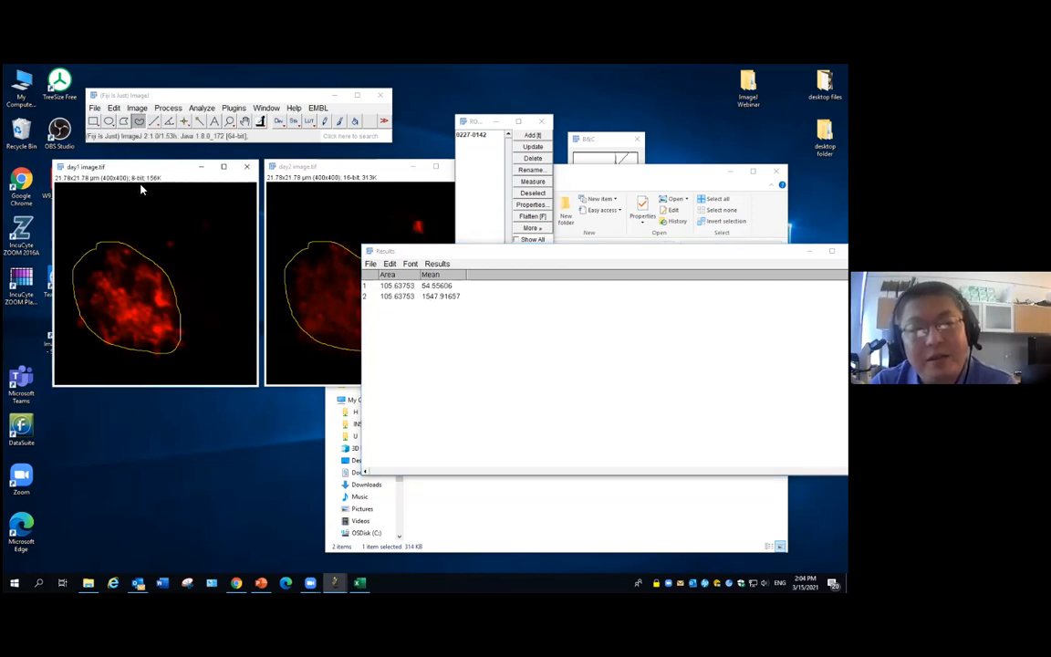
left_click(324, 172)
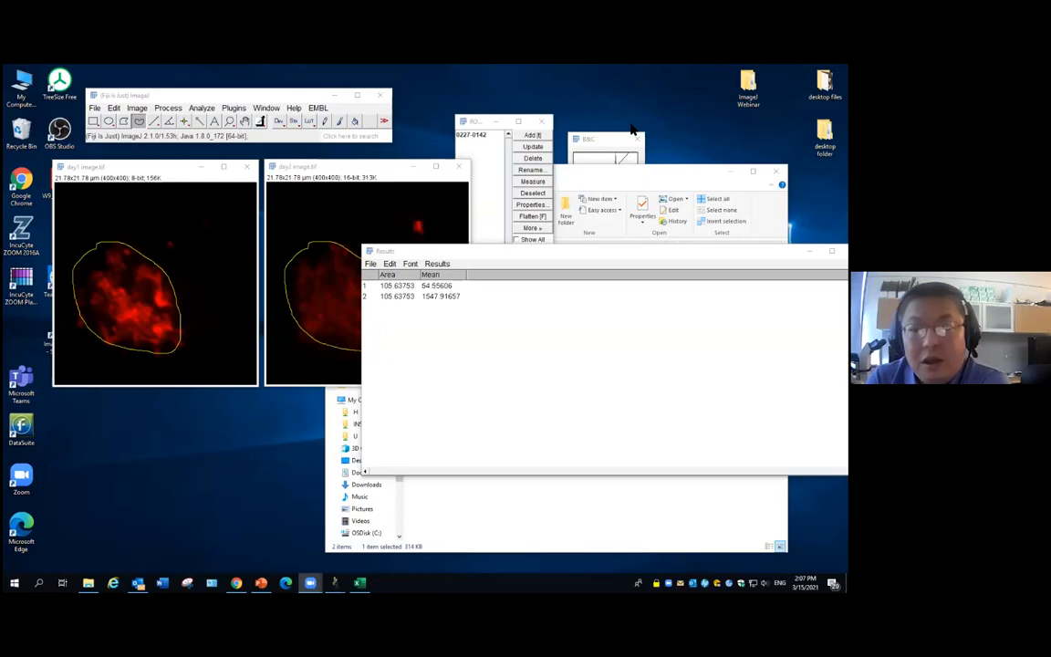
Clear the freehand selections from the day1 and day2 images and close the ROI Manager
left_click(216, 210)
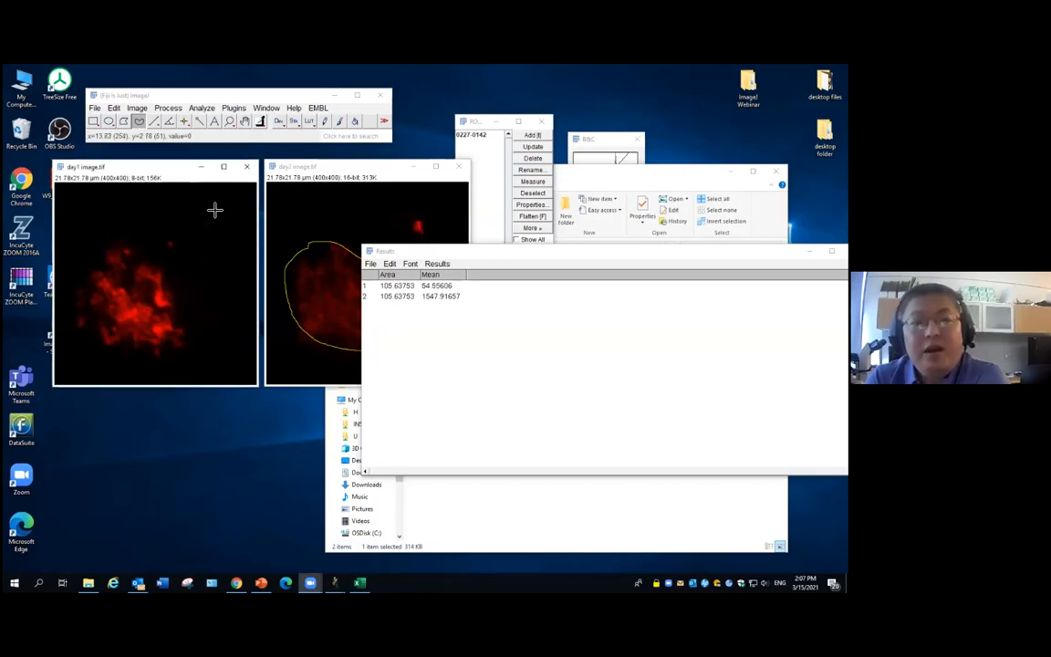
left_click(387, 202)
left_click(540, 122)
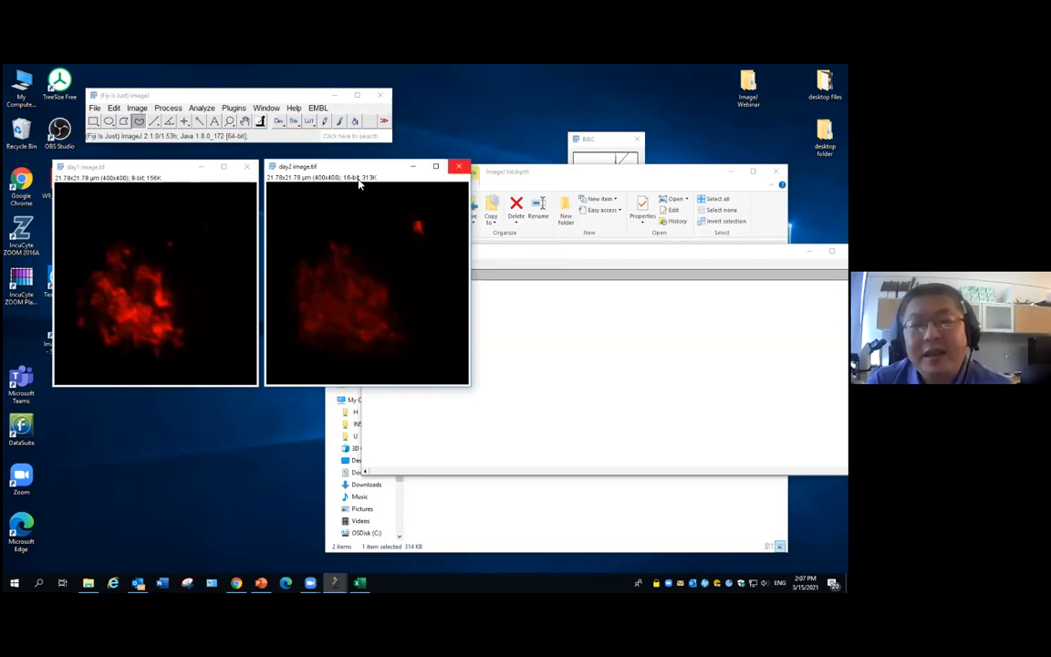
Add a rectangular selection of about 6.3 × 7.7 µm on the day1 cell to the ROI Manager, then discard it
left_click(94, 123)
left_click_drag(100, 261, 159, 334)
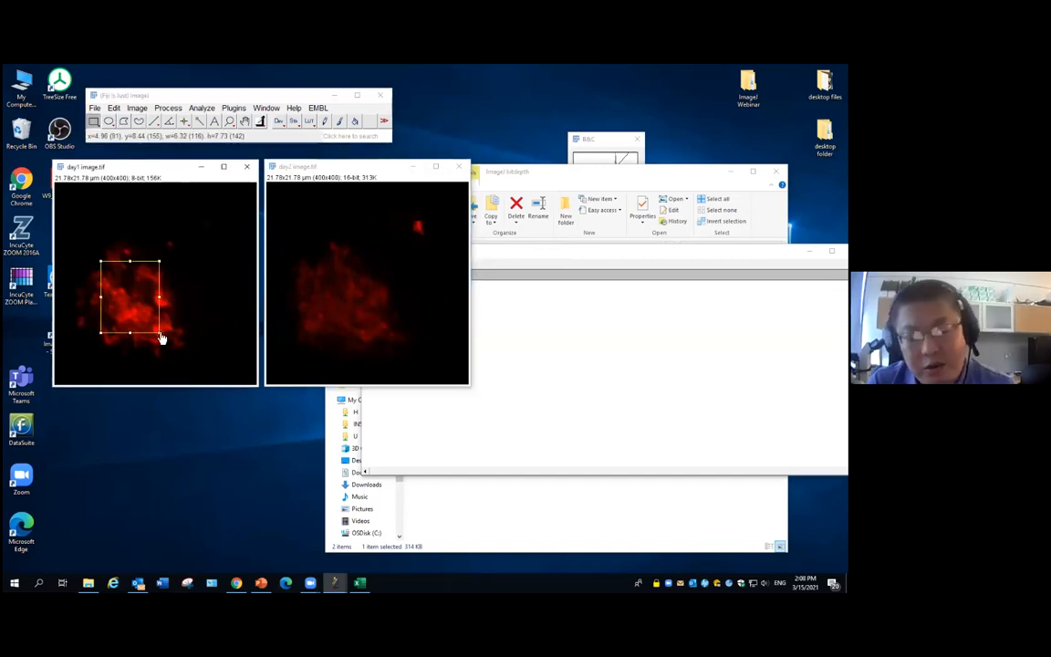
key("t")
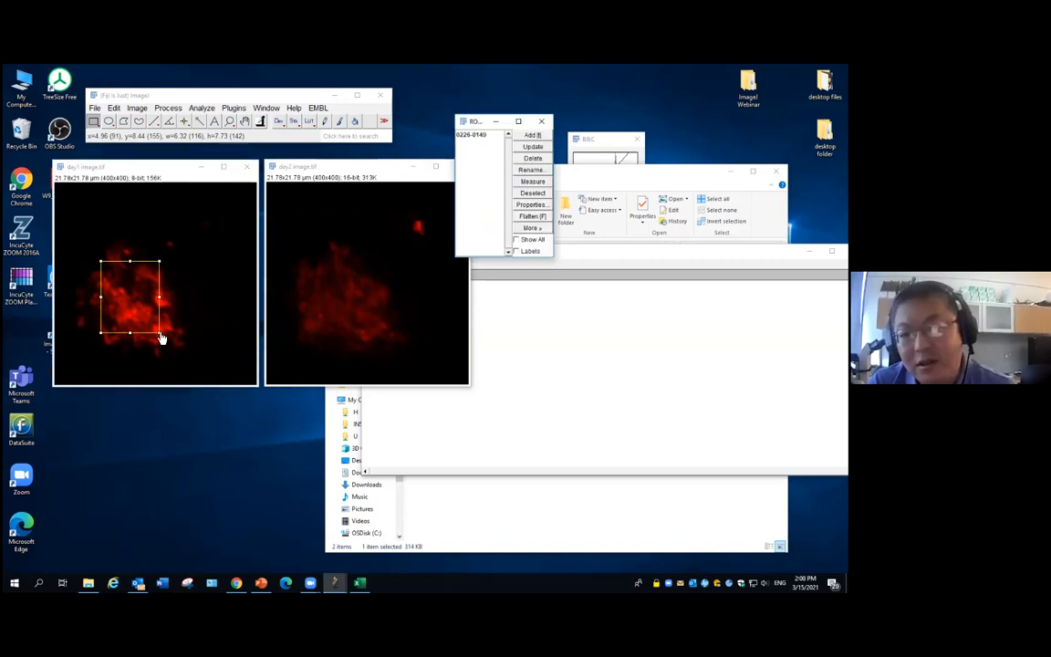
left_click_drag(471, 128, 393, 146)
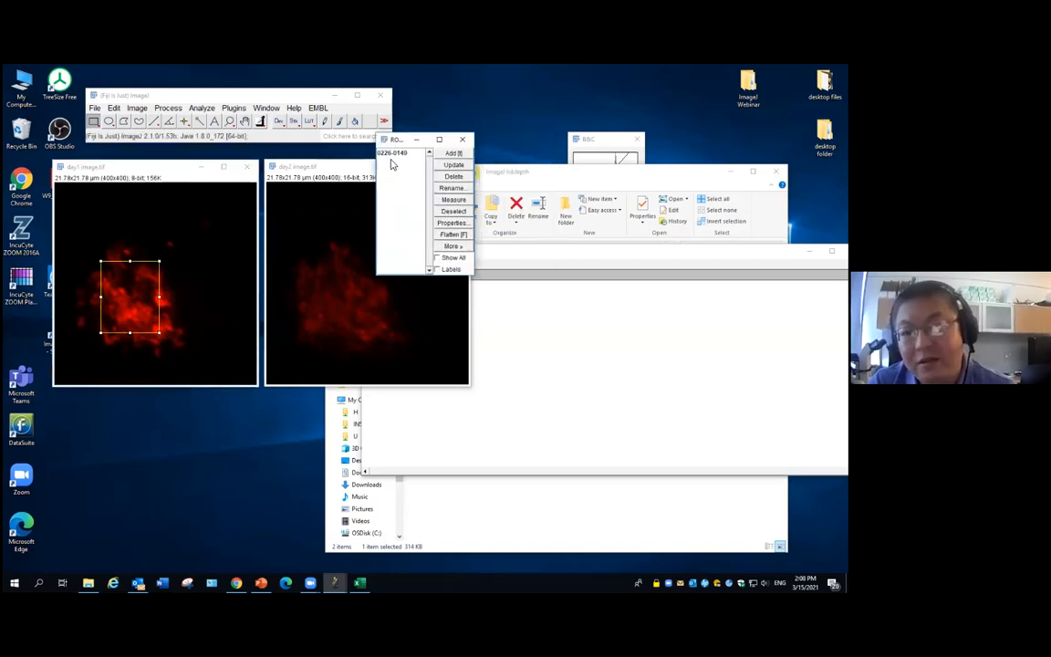
left_click(465, 142)
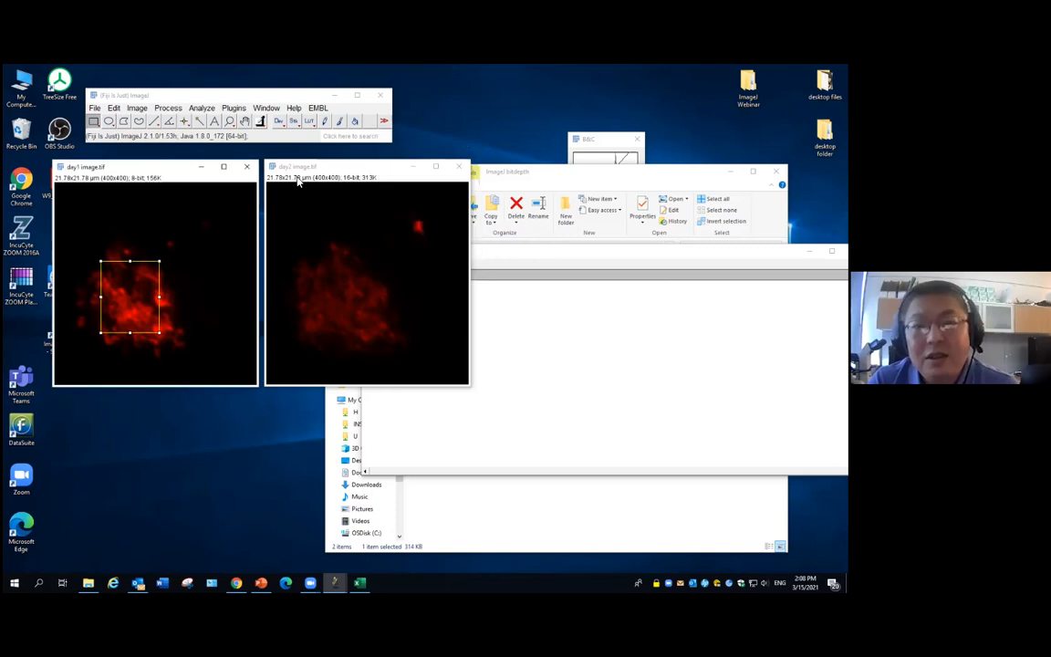
left_click(206, 207)
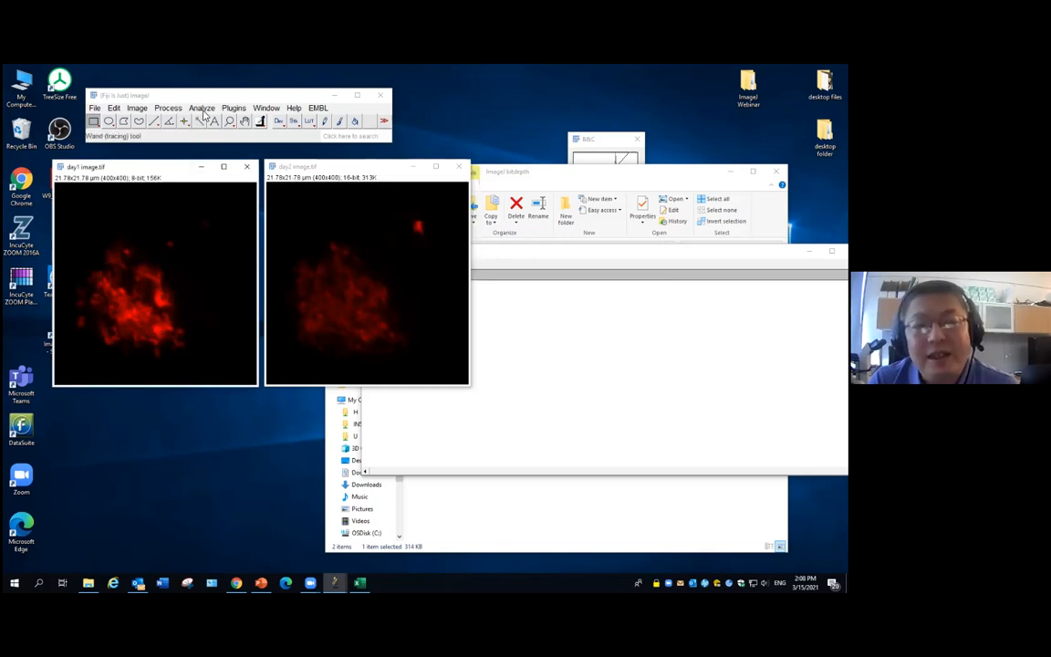
Open an empty ROI Manager from the analysis tools
left_click(204, 109)
mouse_move(274, 295)
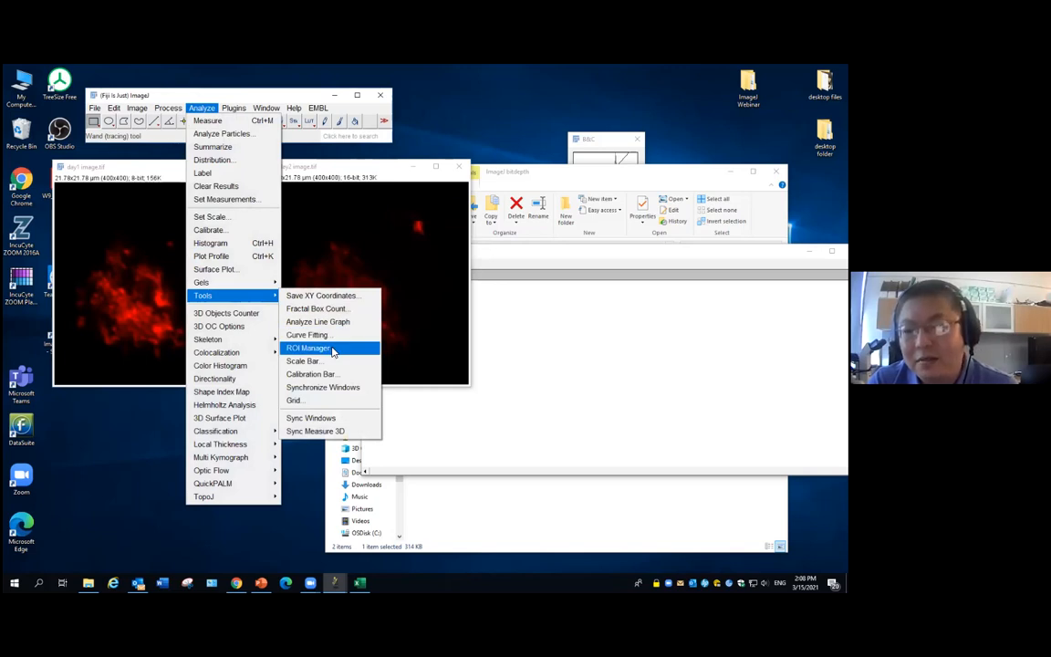
left_click(331, 349)
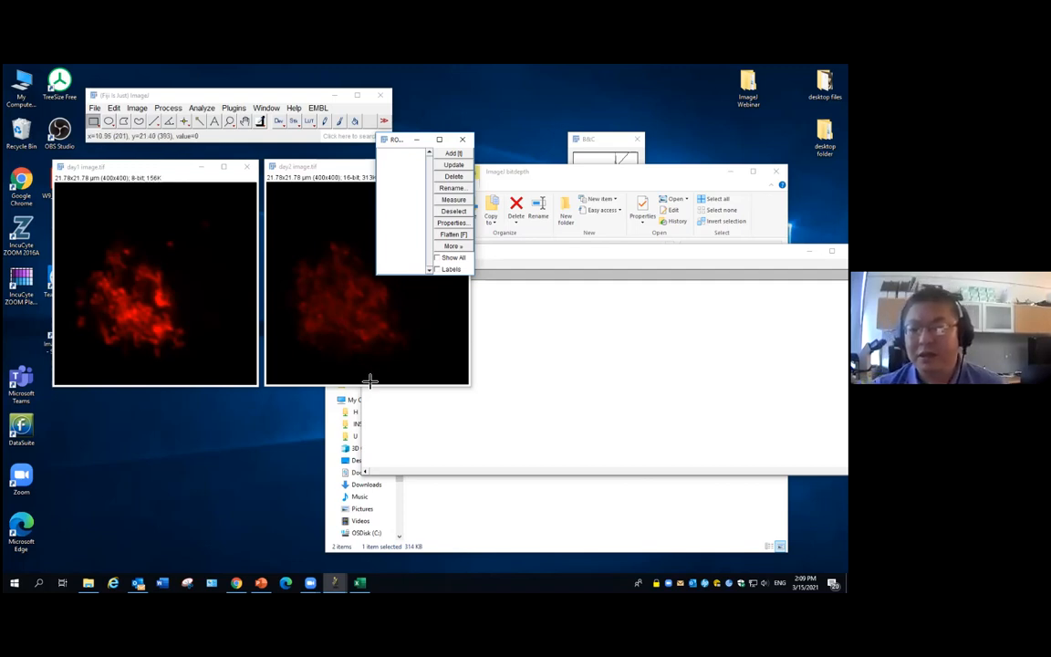
left_click(573, 378)
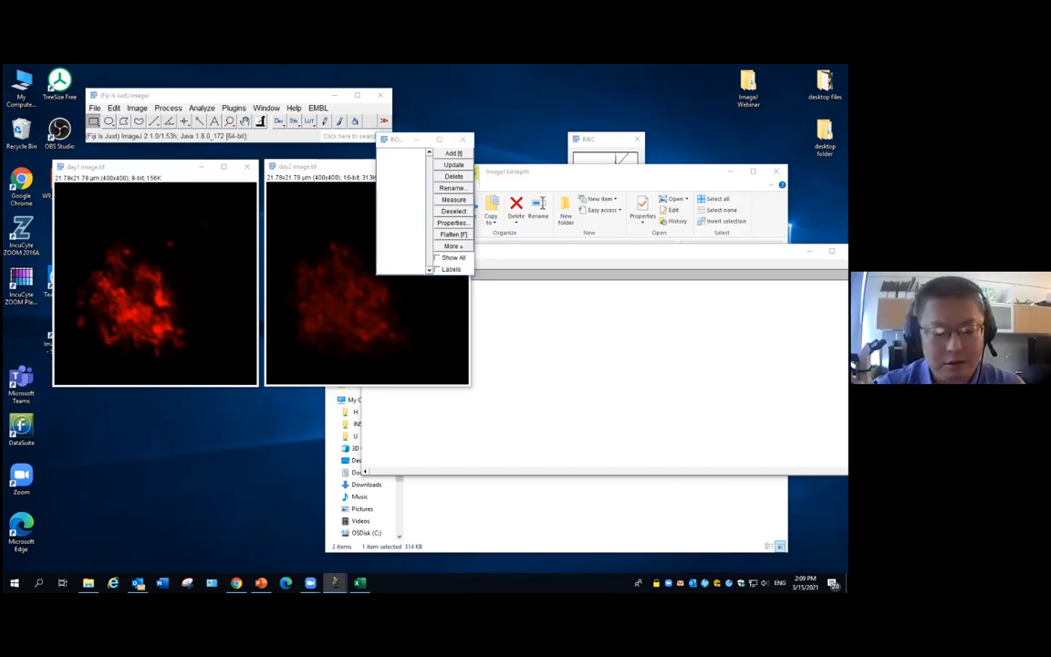